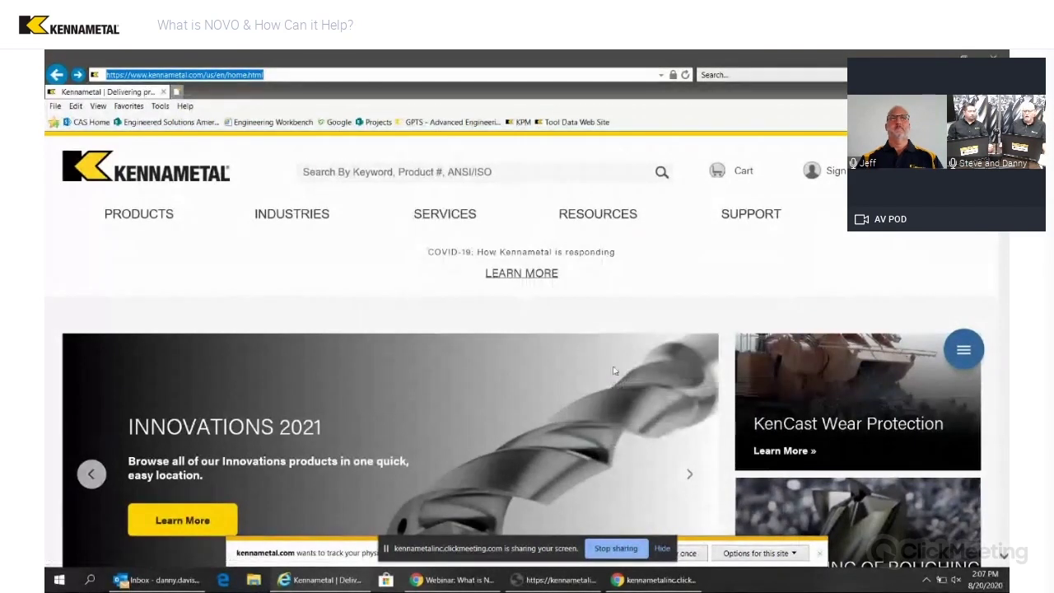
# Open the NOVO page from the Kennametal site's resources, go to its app download options, and review the page.
pyautogui.moveTo(596, 213)
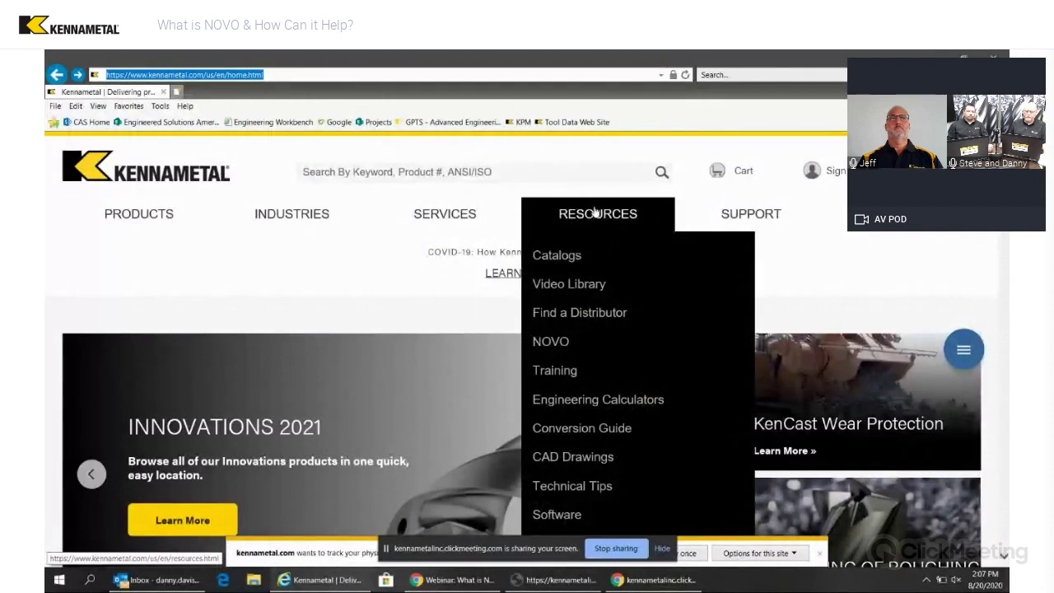
pyautogui.moveTo(552, 346)
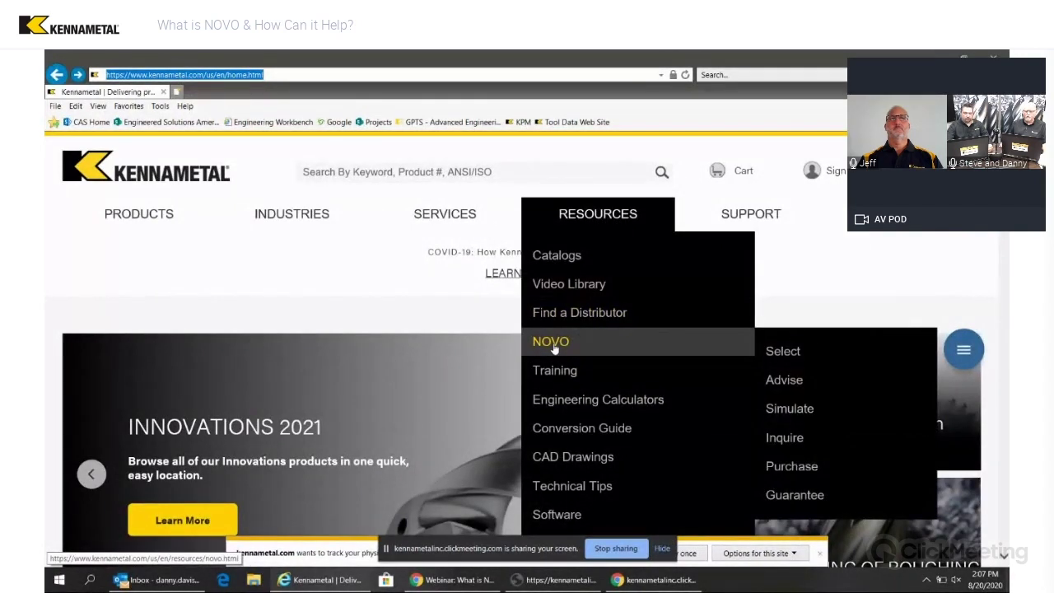
pyautogui.click(554, 346)
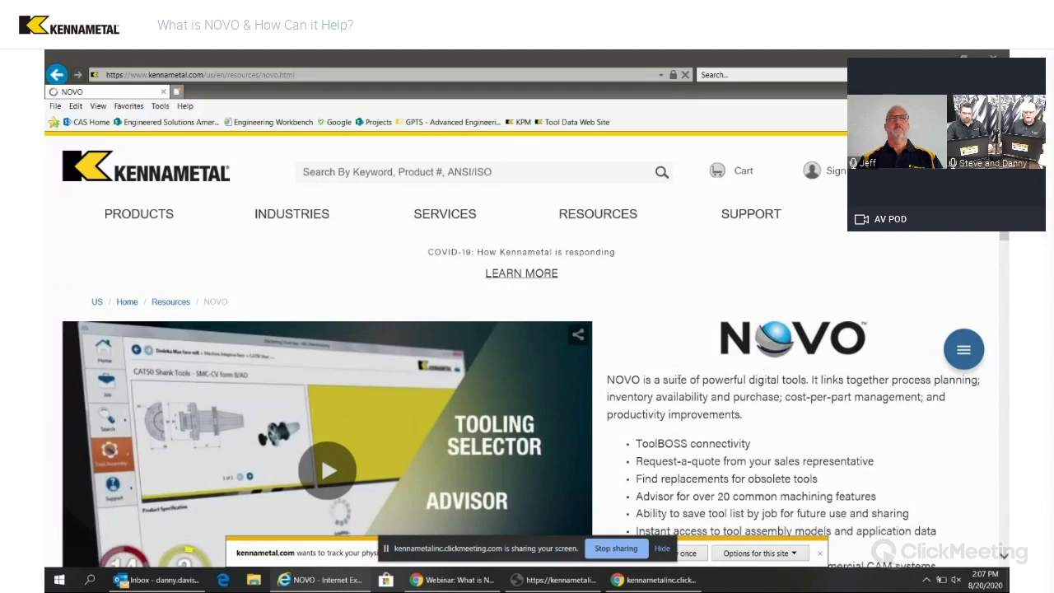
pyautogui.scroll(-2, 357, 360)
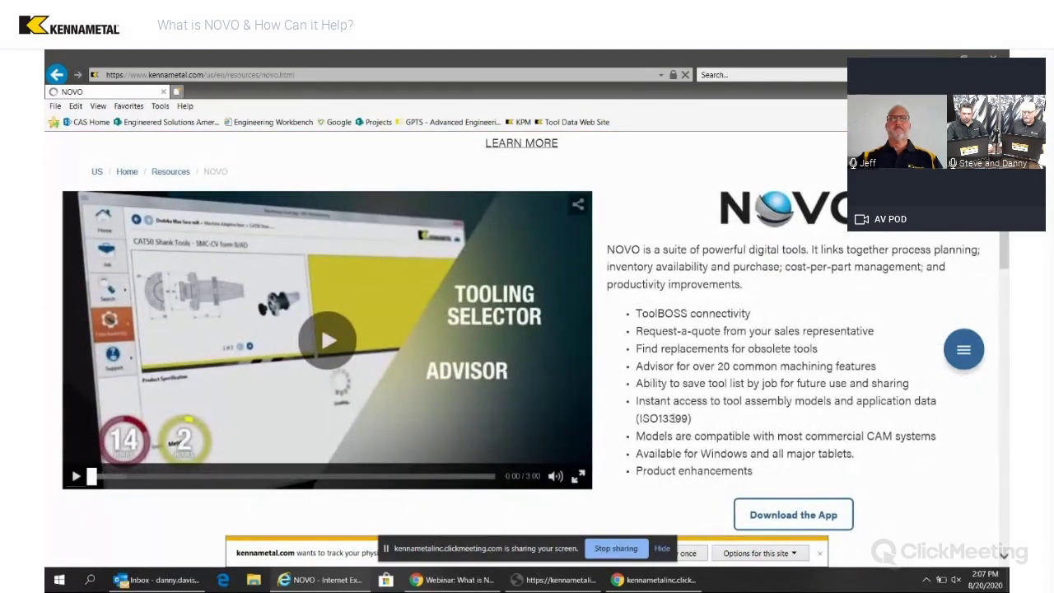
pyautogui.scroll(-2, 357, 360)
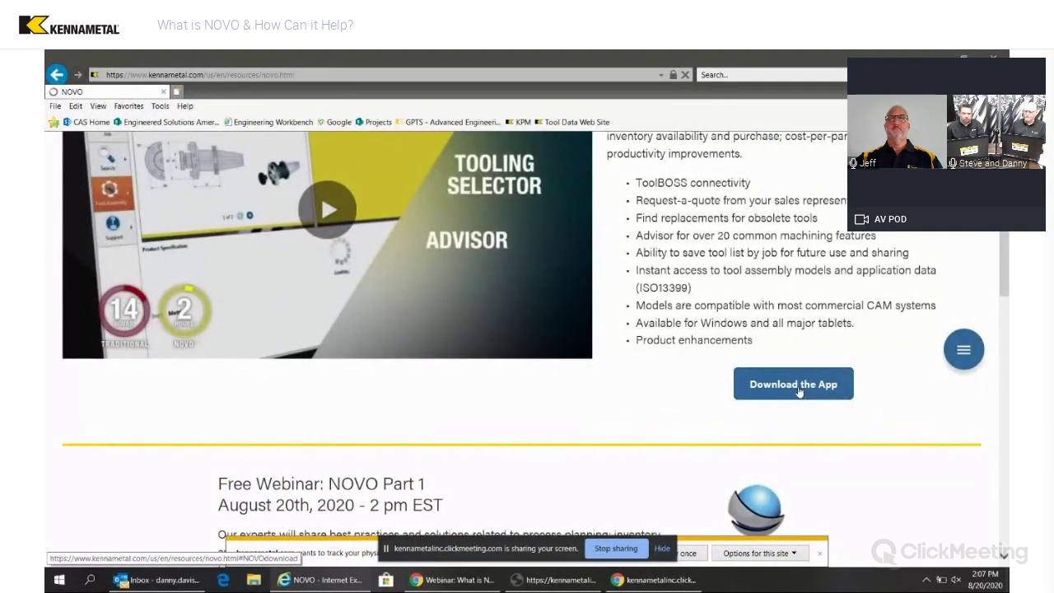
pyautogui.click(799, 392)
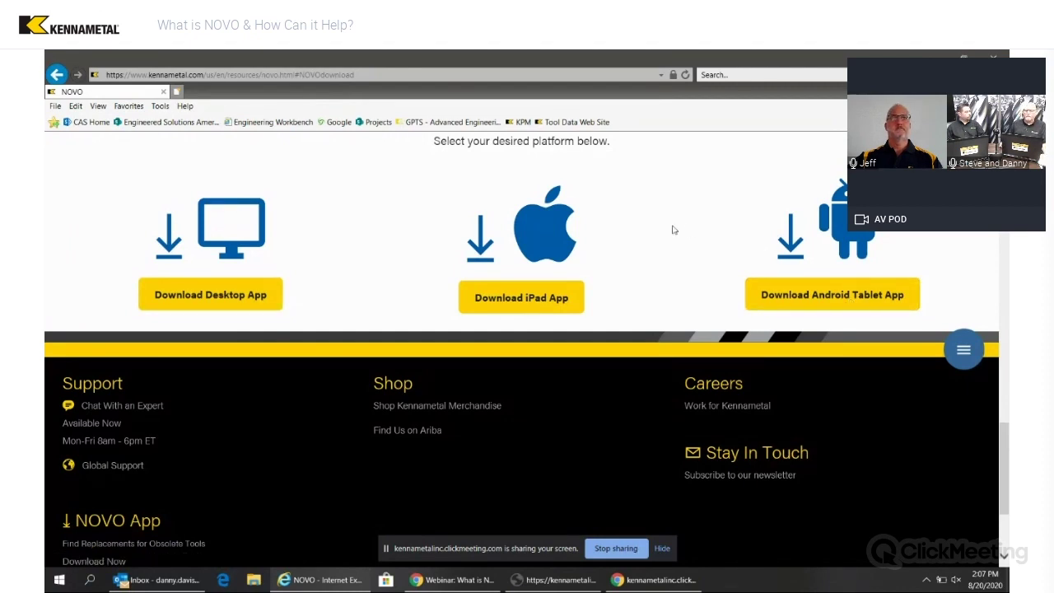
pyautogui.scroll(7, 672, 230)
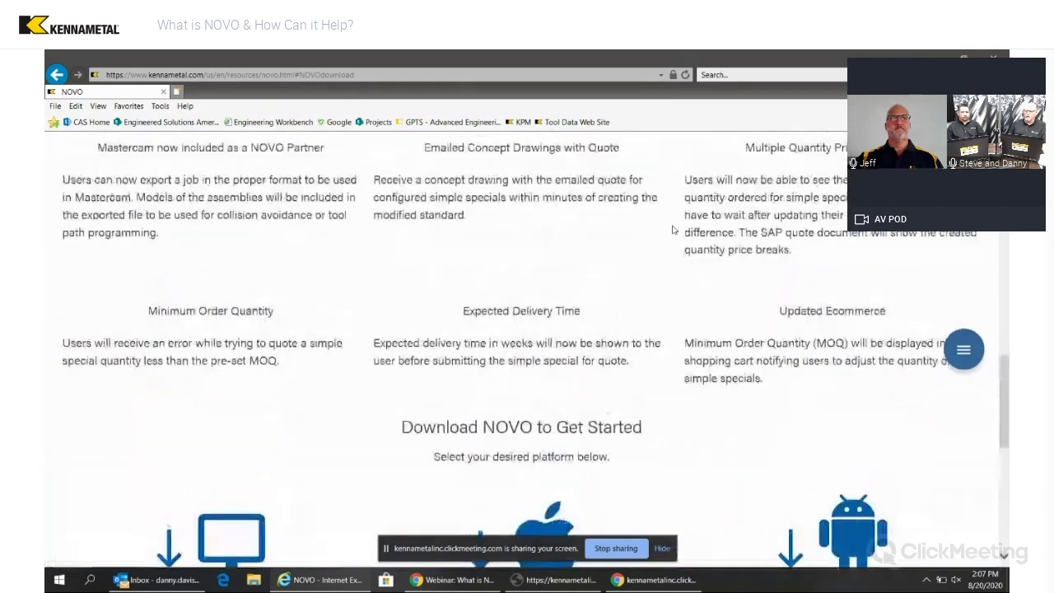
pyautogui.scroll(10, 672, 230)
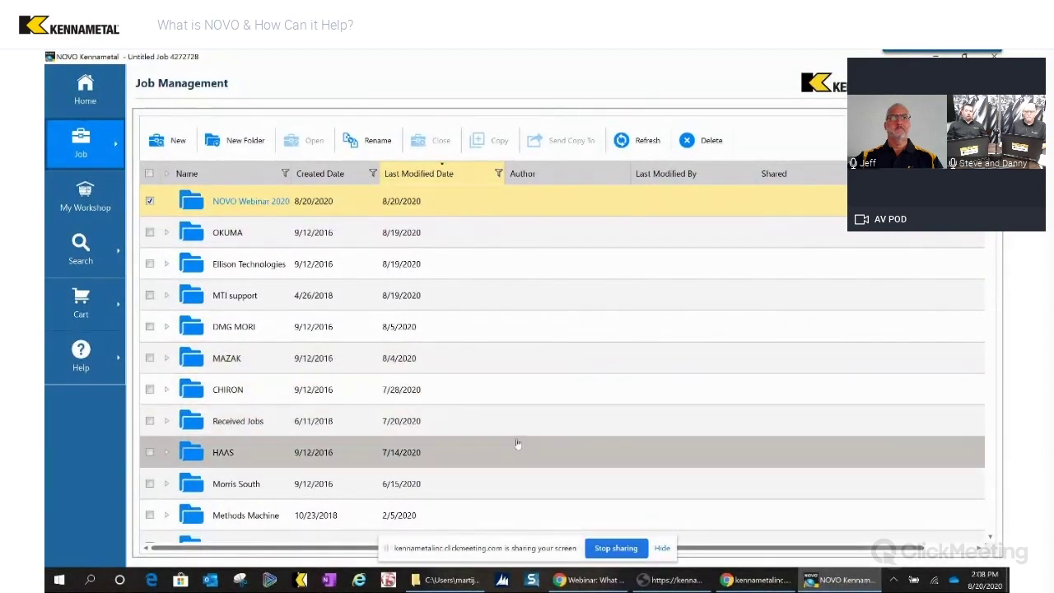
pyautogui.scroll(-1, 510, 438)
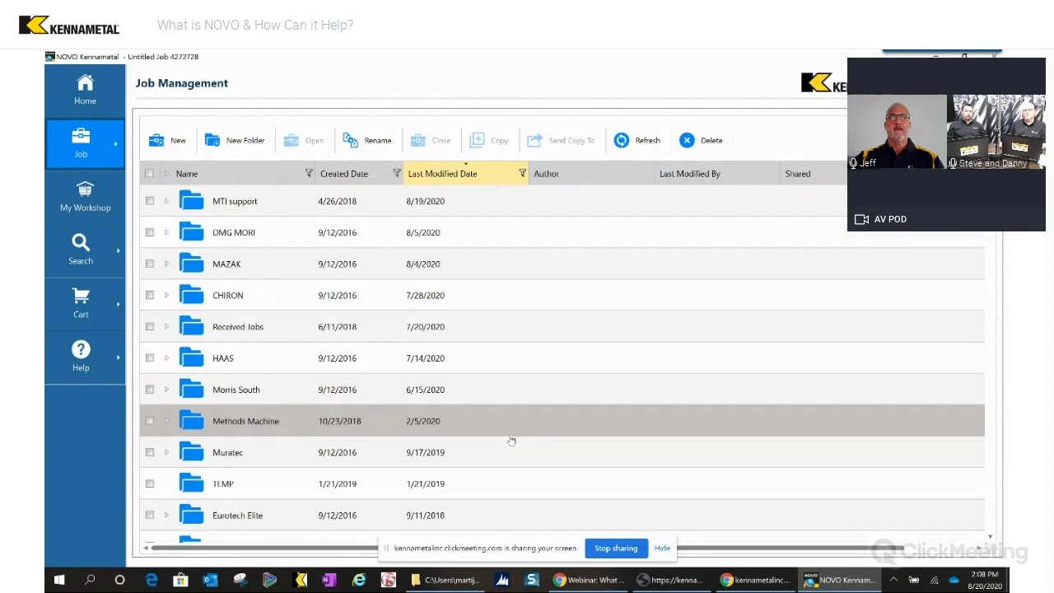
pyautogui.scroll(1, 535, 470)
pyautogui.click(618, 547)
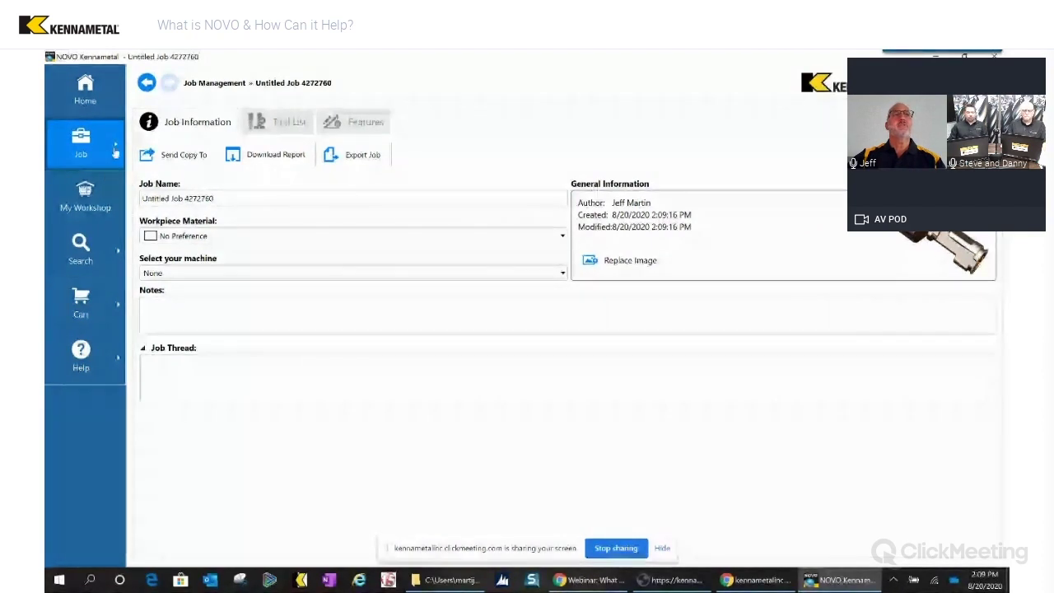
# Return to the job management list and delete the untitled job inside the NOVO Webinar 2020 folder.
pyautogui.click(81, 145)
pyautogui.click(165, 132)
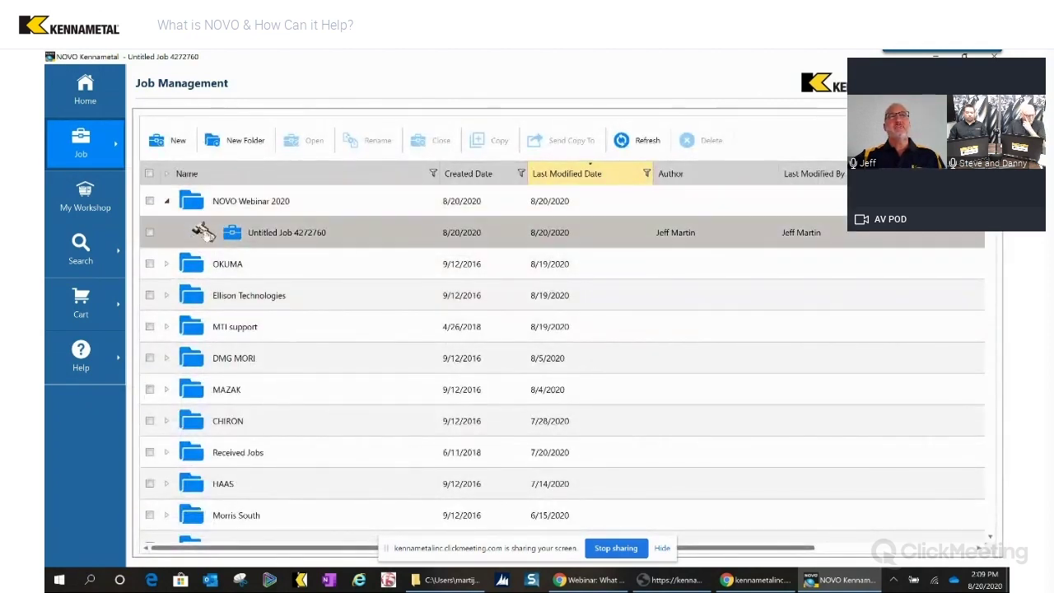
pyautogui.click(175, 237)
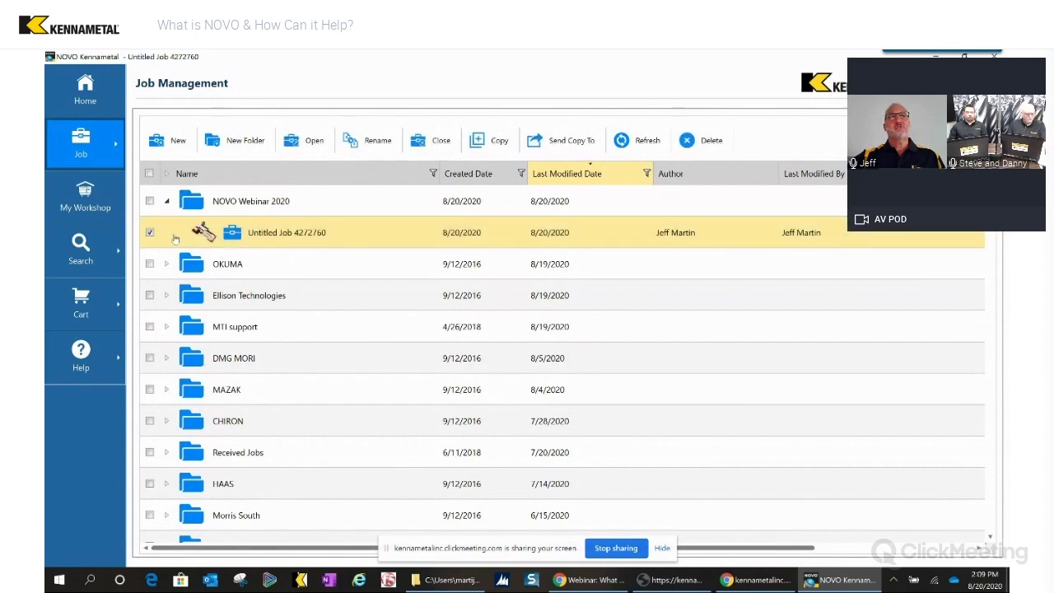
pyautogui.click(702, 142)
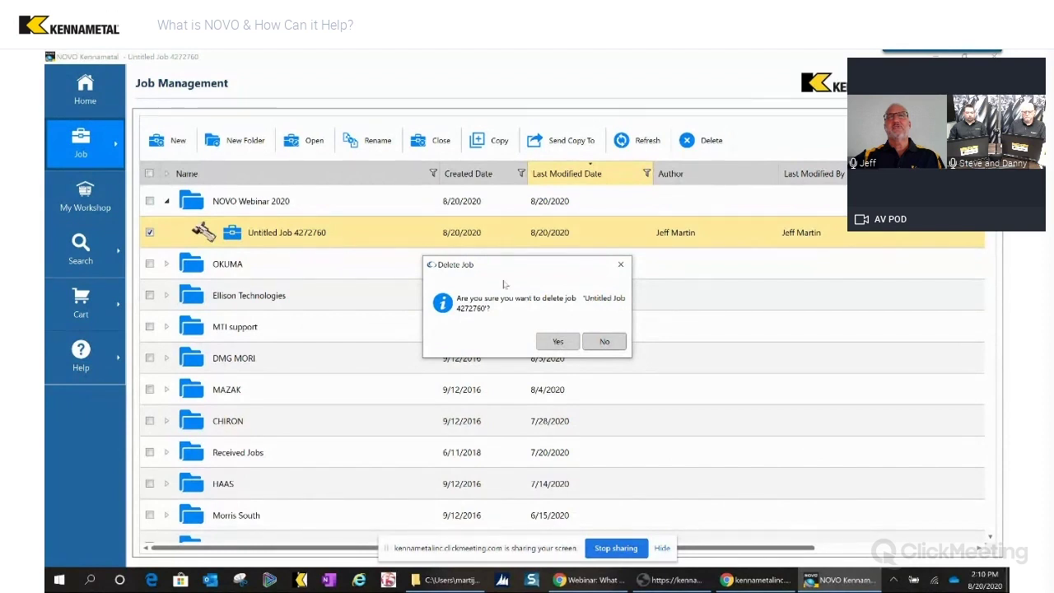
pyautogui.click(557, 347)
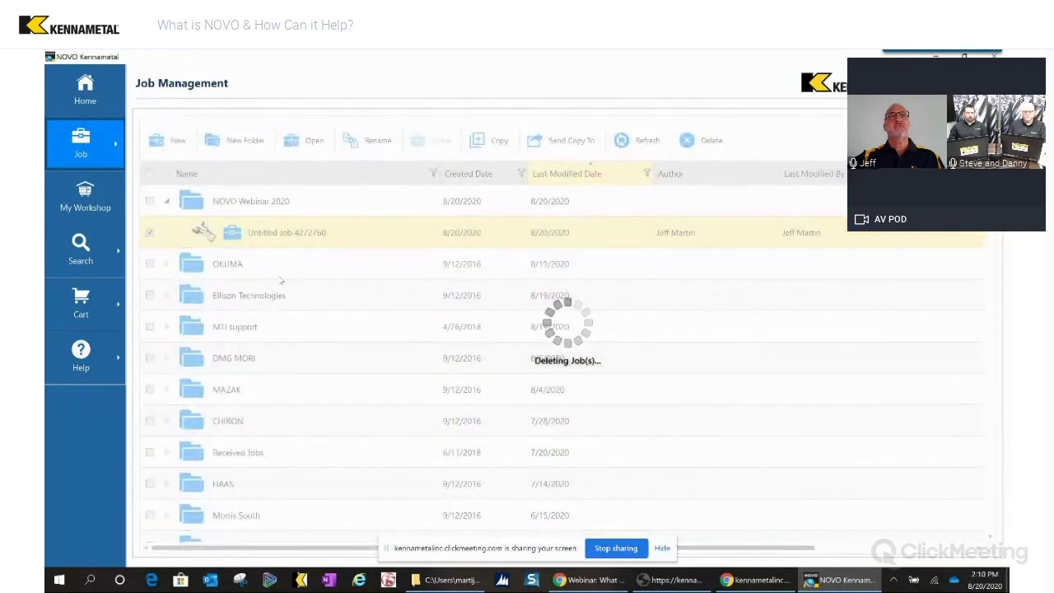
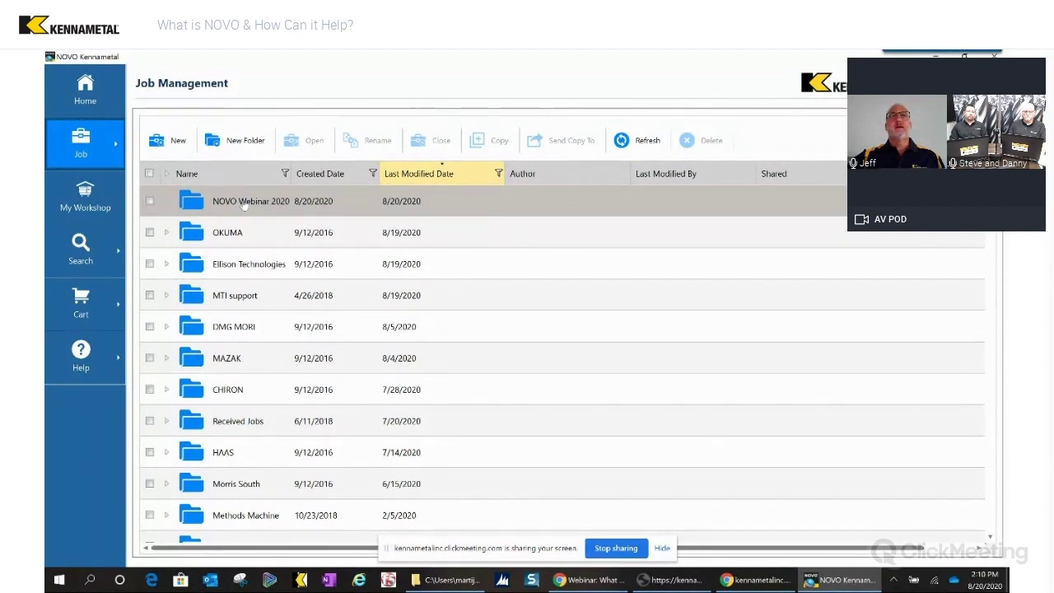
# Create a new job inside the NOVO Webinar 2020 folder.
pyautogui.click(272, 205)
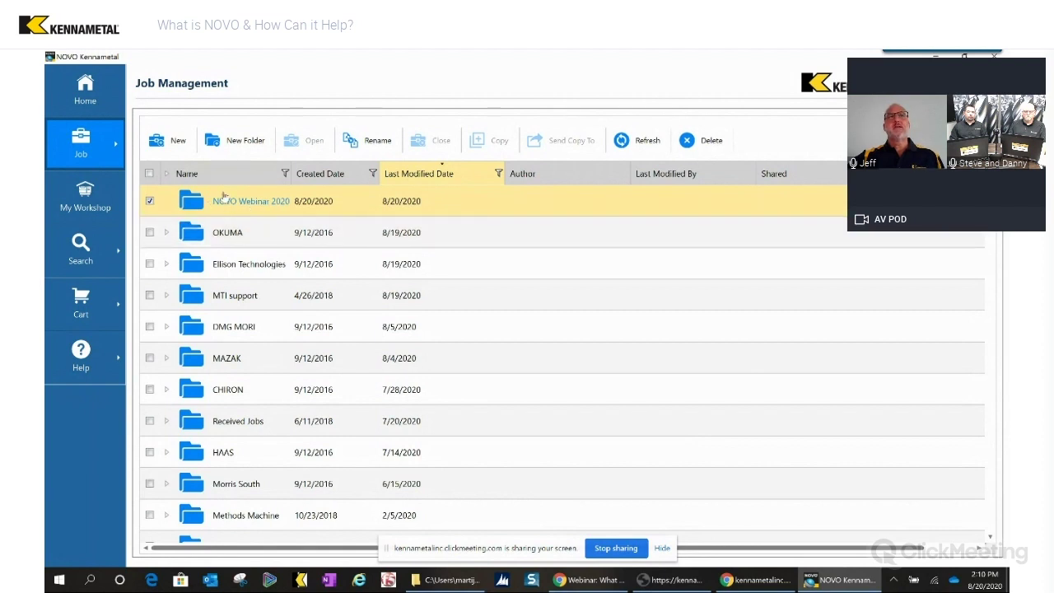
pyautogui.click(235, 233)
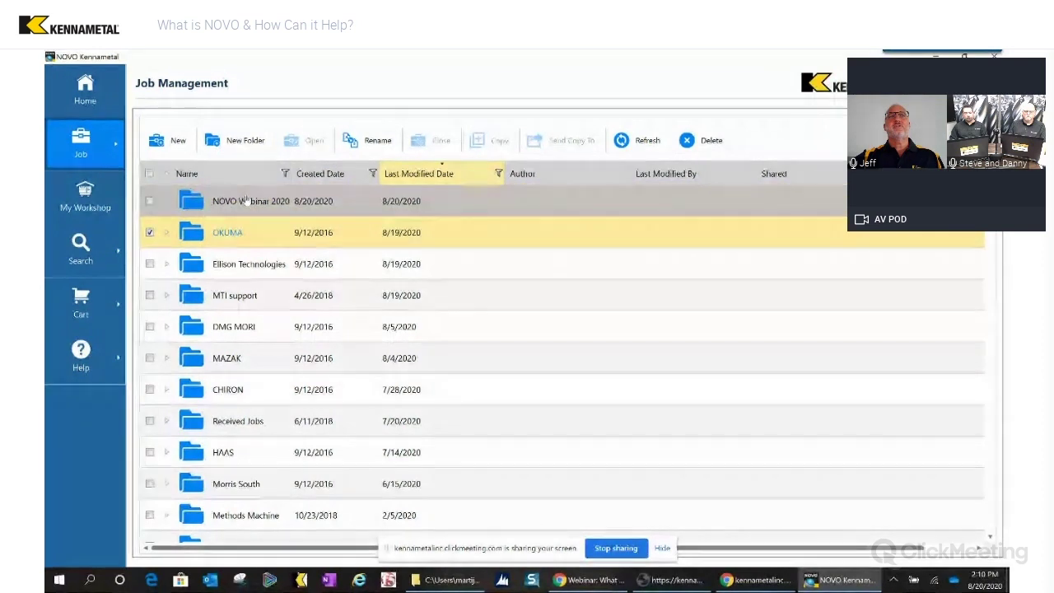
pyautogui.click(188, 202)
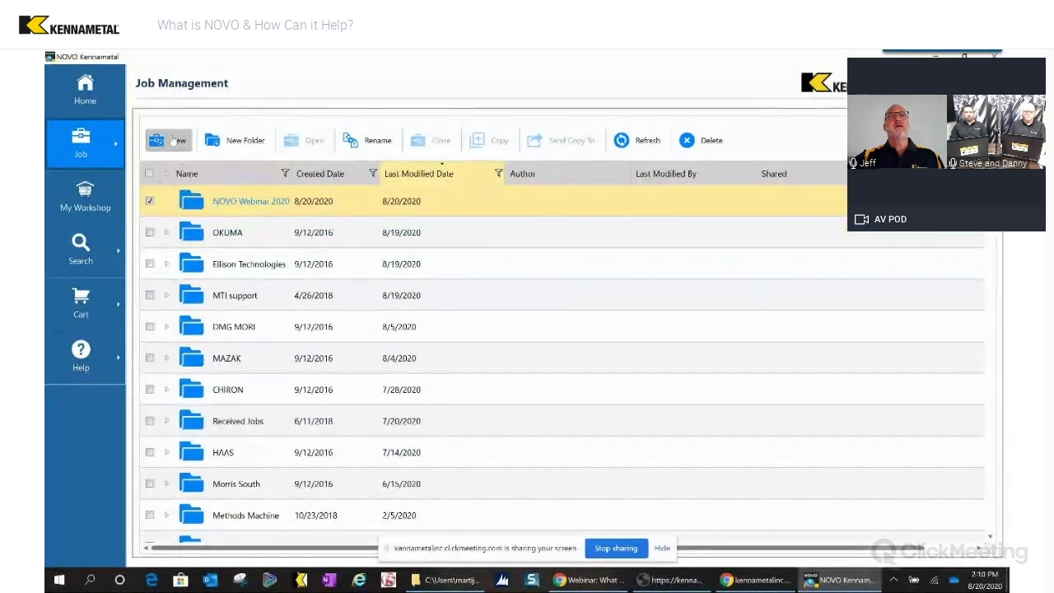
pyautogui.click(171, 141)
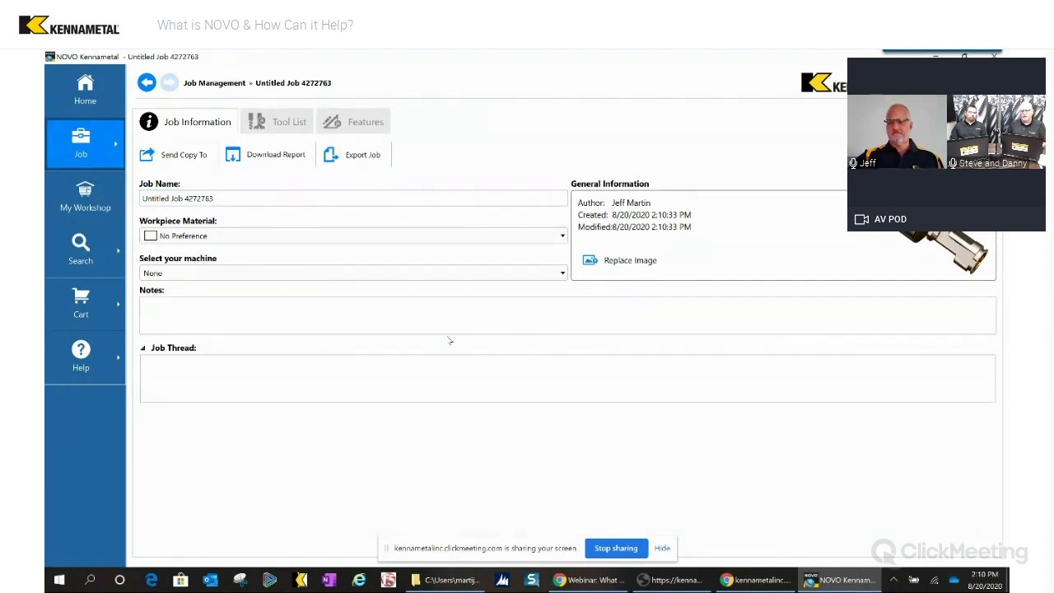
pyautogui.press('XF86AudioRaiseVolume')
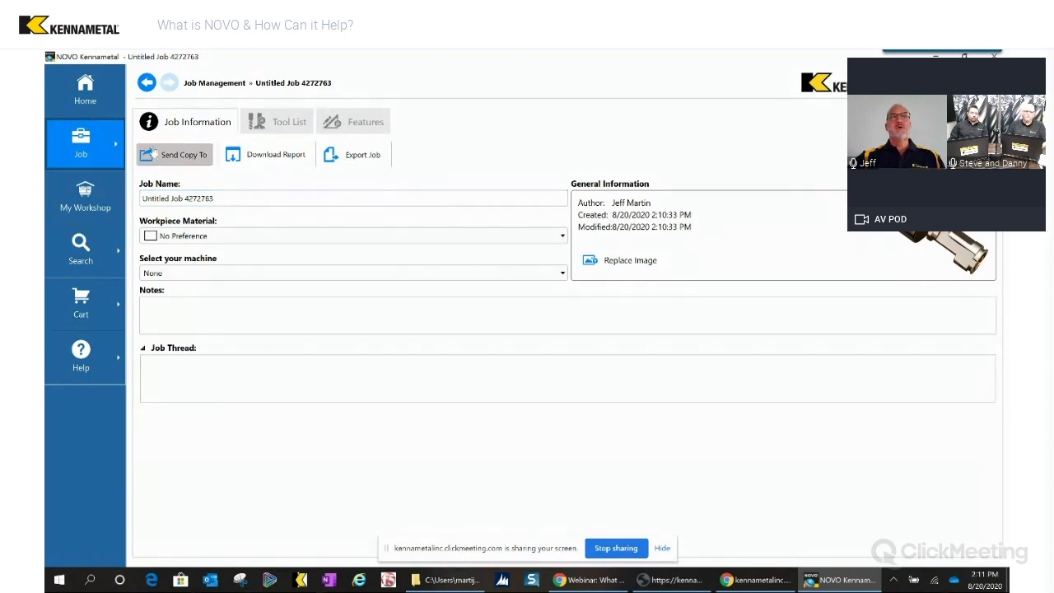
# Rename the new job as NOVO Webinar-A.
pyautogui.tripleClick(235, 196)
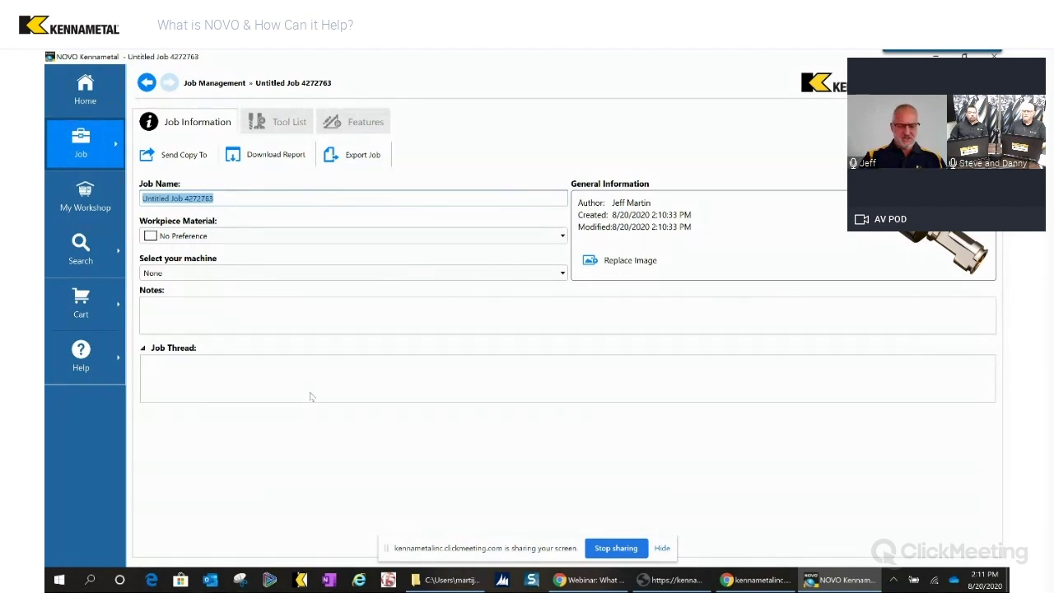
pyautogui.write('NOVO We')
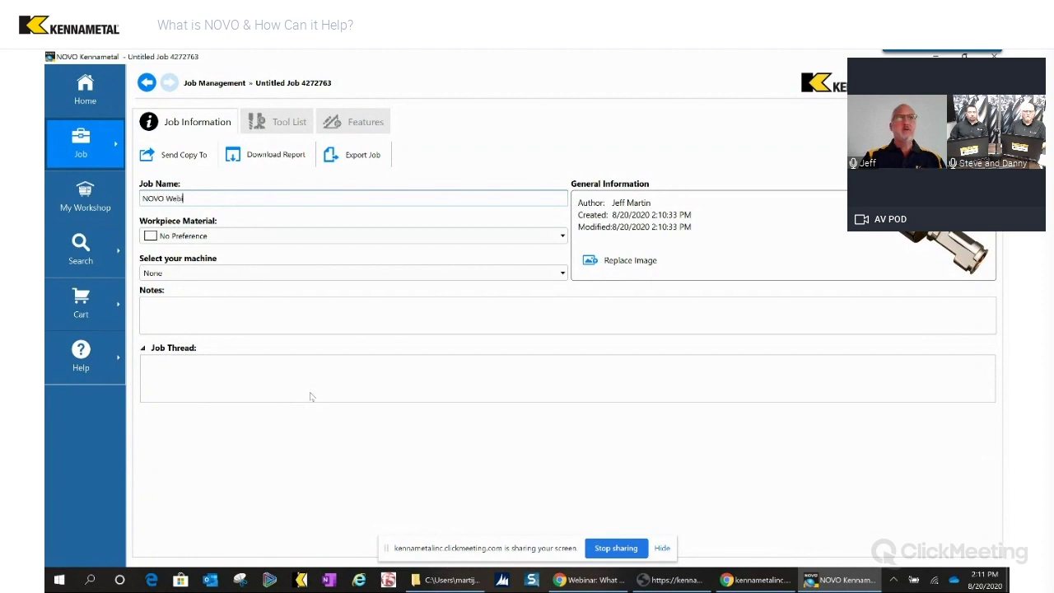
pyautogui.write('binar-A')
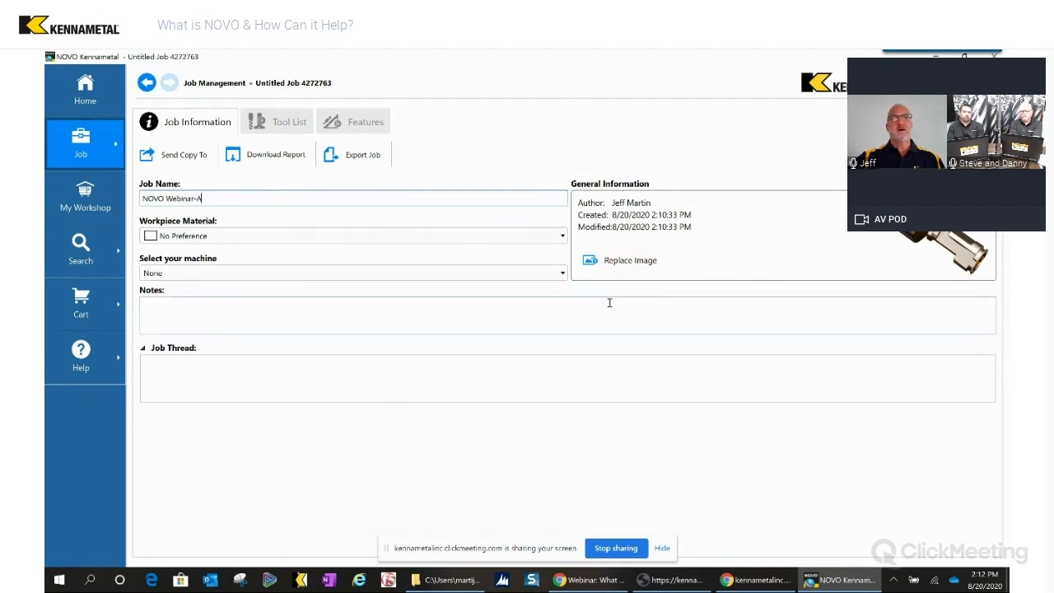
# Replace the job's image with untitled.47.jpg from the KeyShot 8 Renderings folder.
pyautogui.click(635, 262)
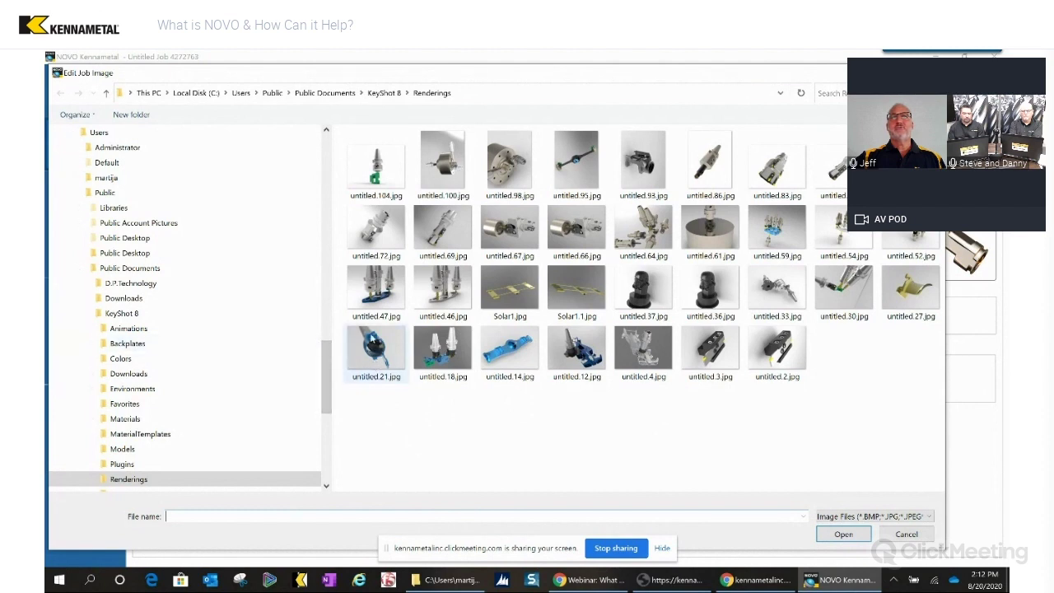
pyautogui.click(374, 296)
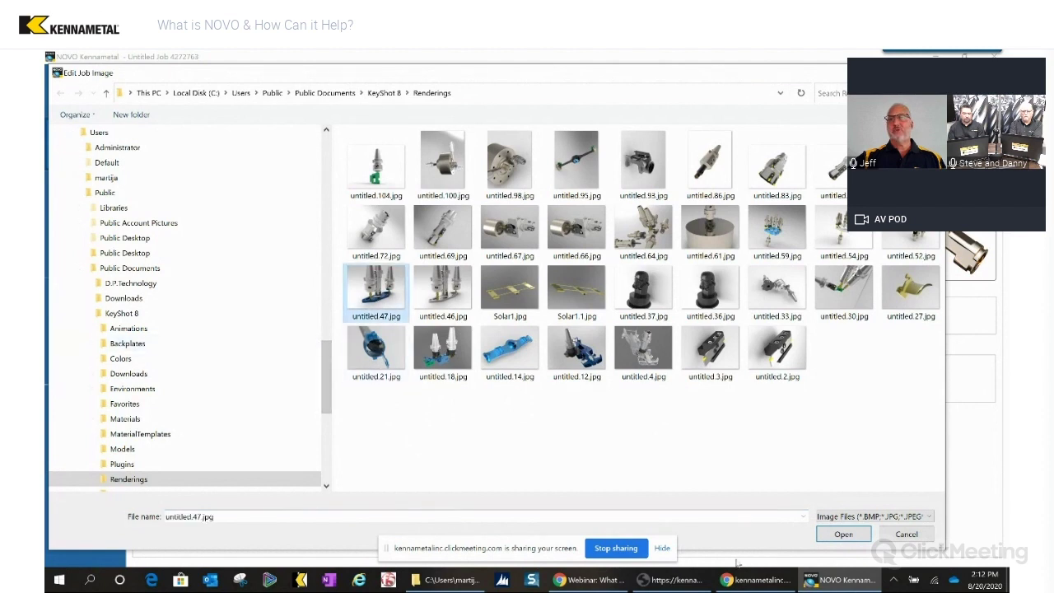
pyautogui.click(840, 536)
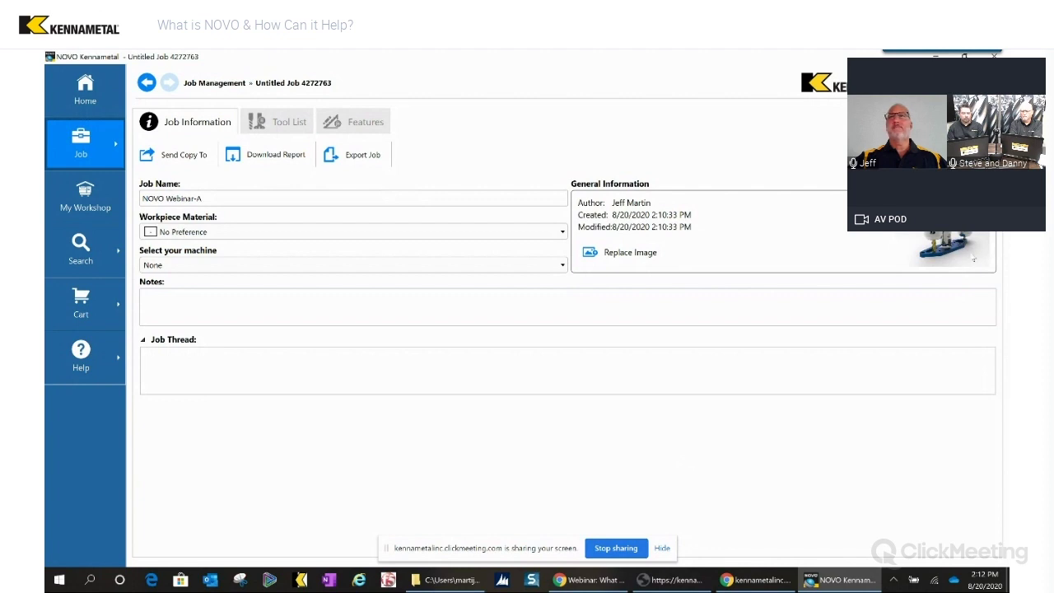
# Move the application window aside to view the full job image, and maximize the window again.
pyautogui.click(447, 301)
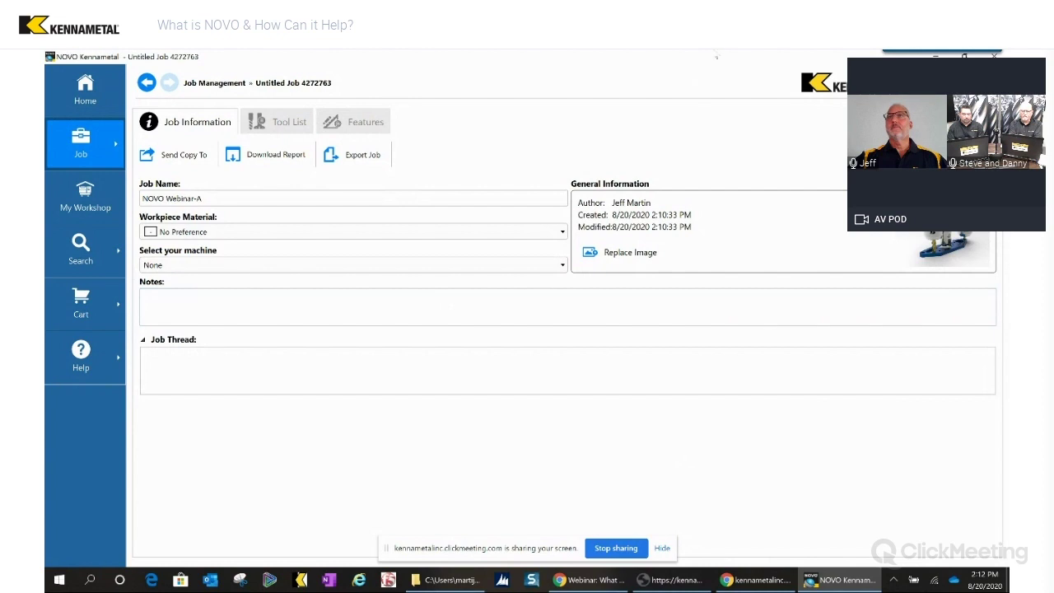
pyautogui.moveTo(801, 58); pyautogui.dragTo(597, 115)
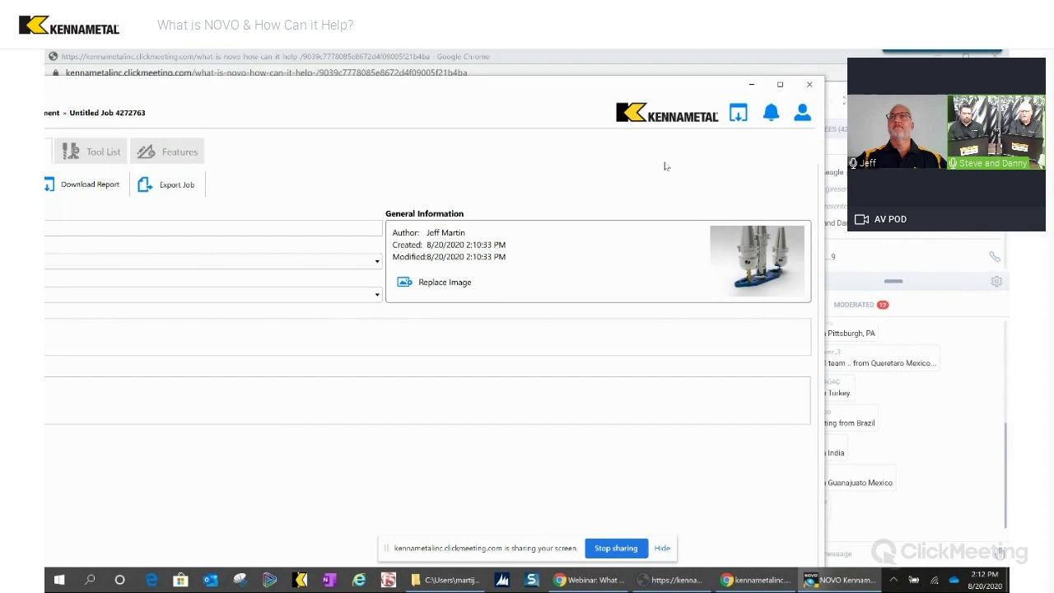
pyautogui.click(780, 85)
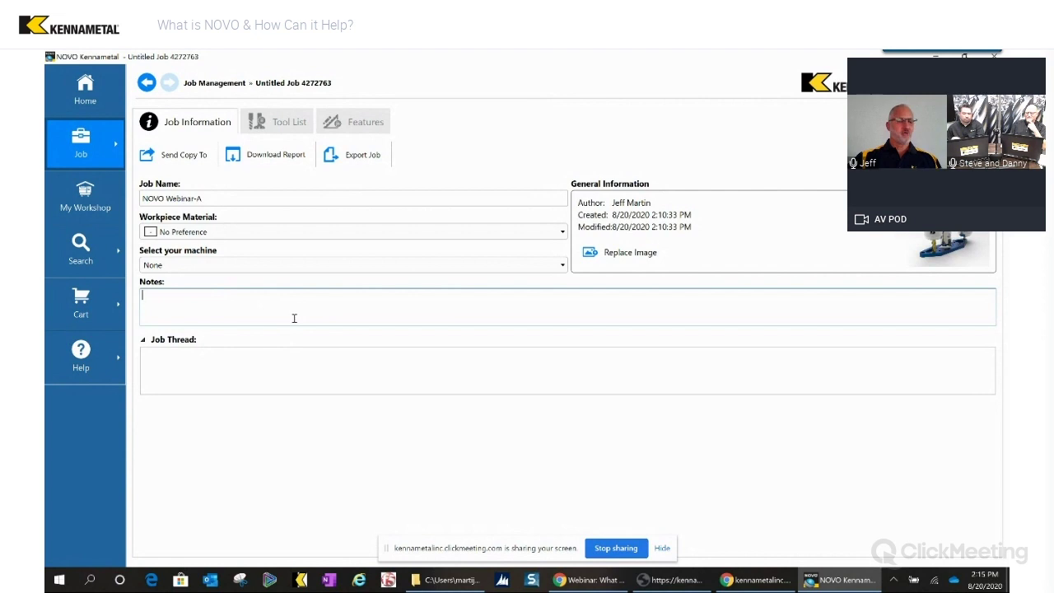
# Enter the job note "Part to be shipped by 10/5/2020 EXAMPLE".
pyautogui.click(260, 323)
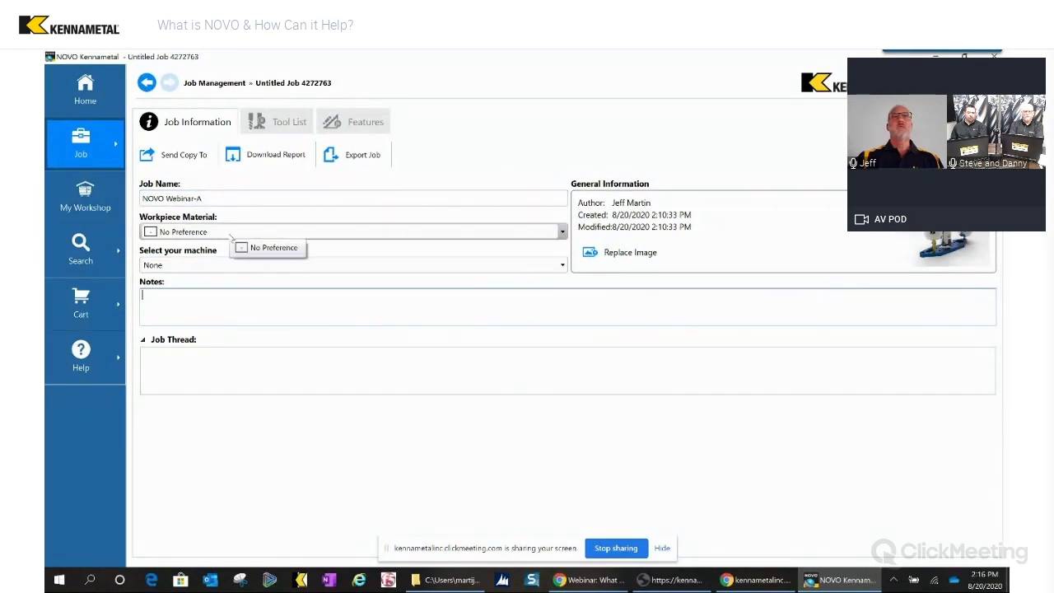
pyautogui.click(263, 318)
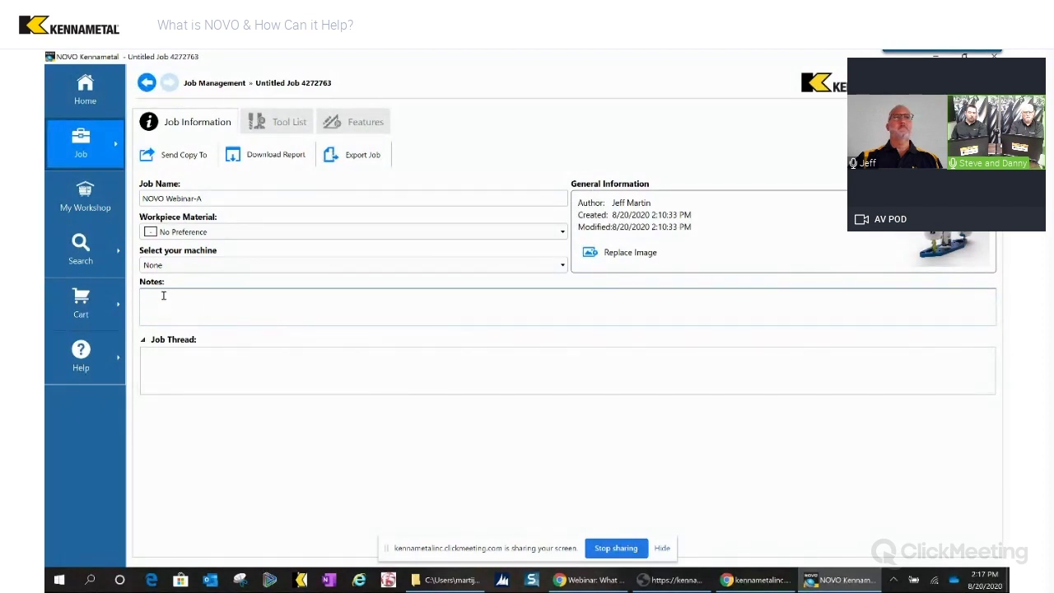
pyautogui.click(302, 304)
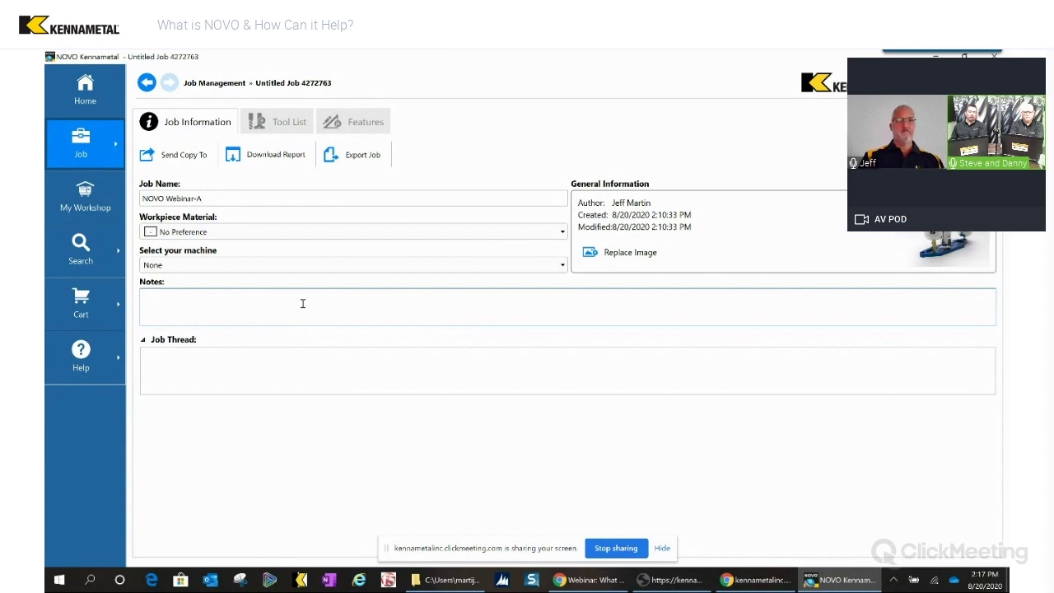
pyautogui.write('PArt')
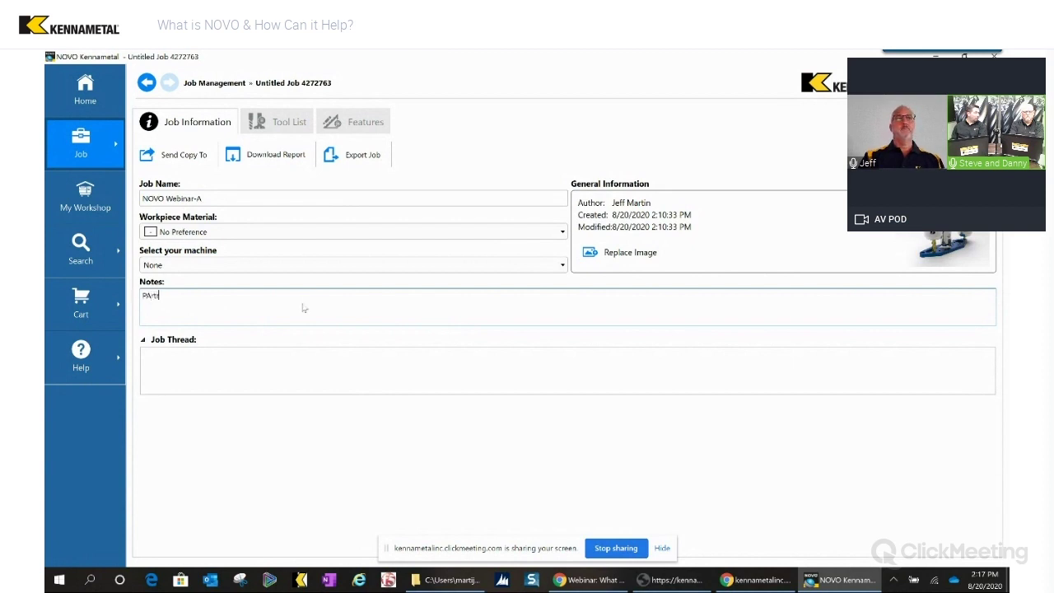
pyautogui.press('BackSpace')
pyautogui.press('BackSpace')
pyautogui.write('art t')
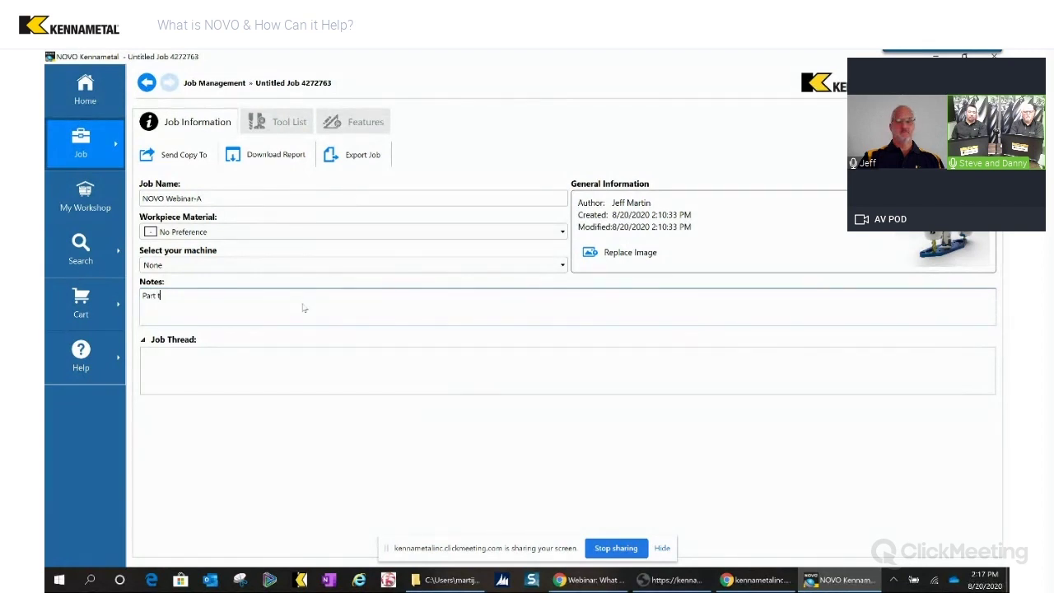
pyautogui.write('o be sh')
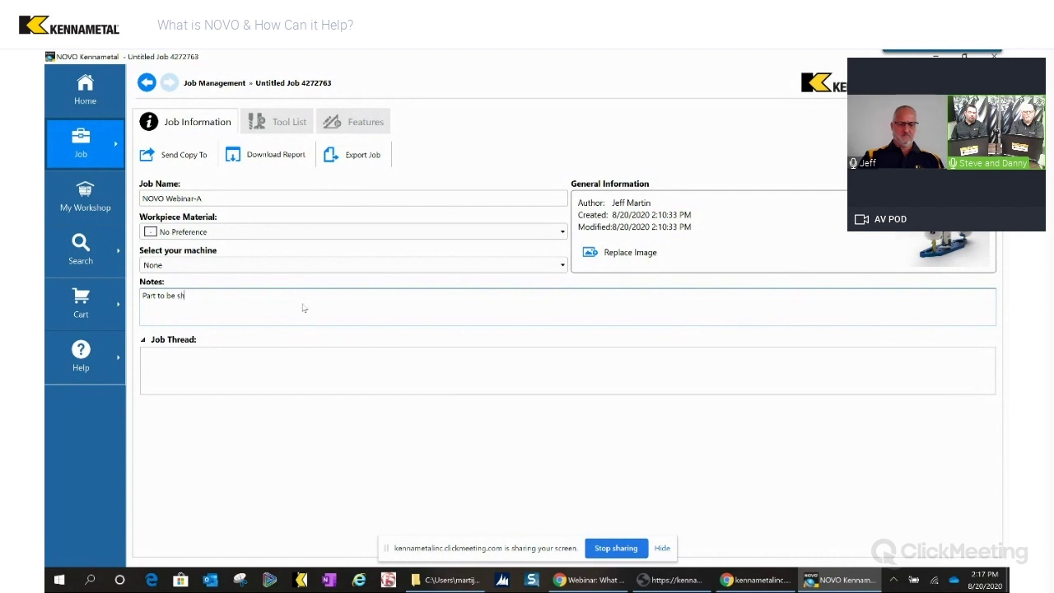
pyautogui.write('ipped by')
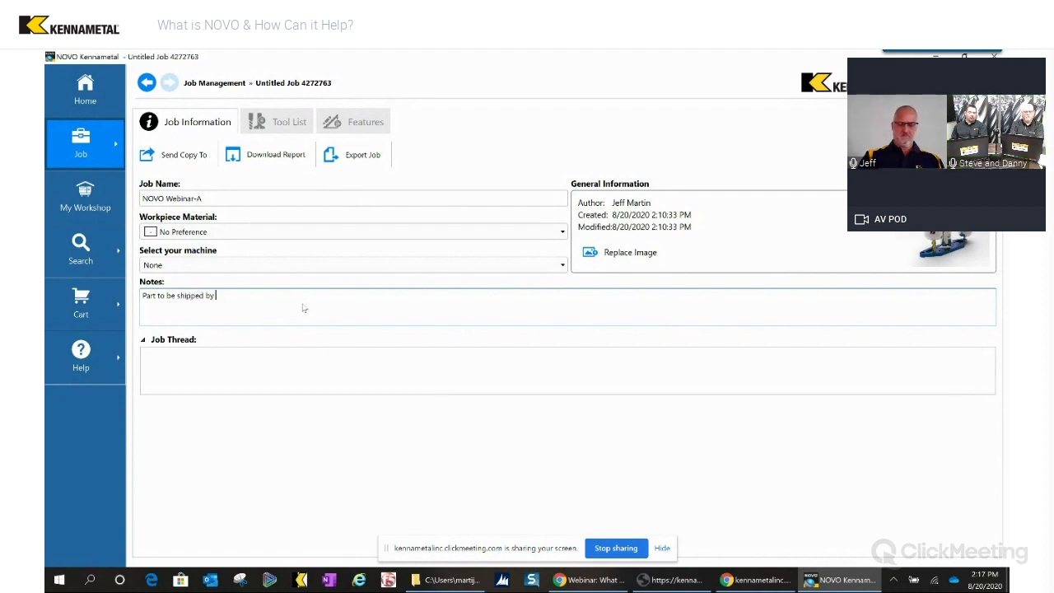
pyautogui.write(' 10/5/2020 EX ')
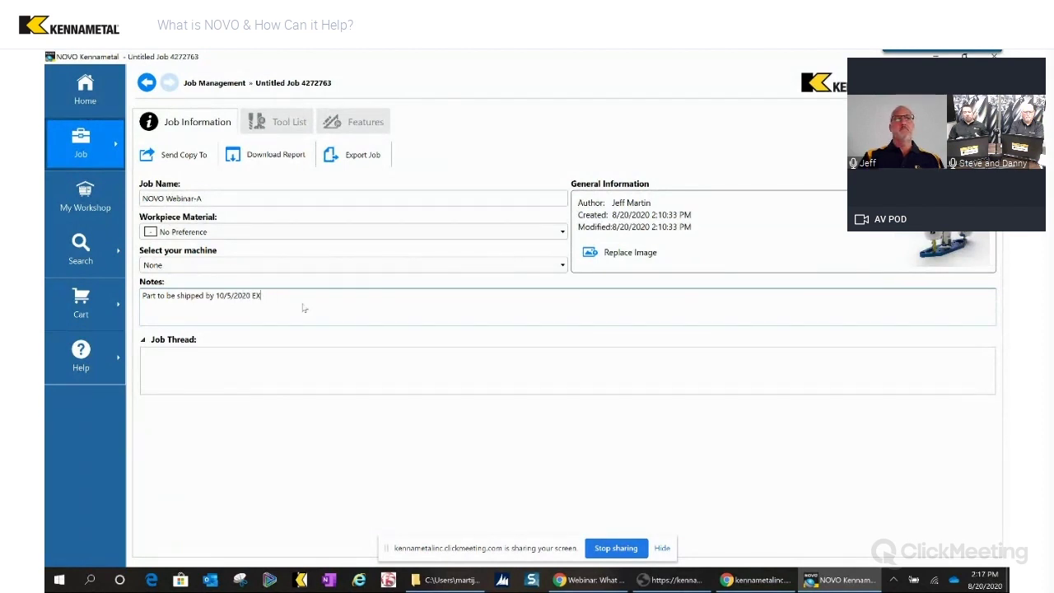
pyautogui.write('AMPLE')
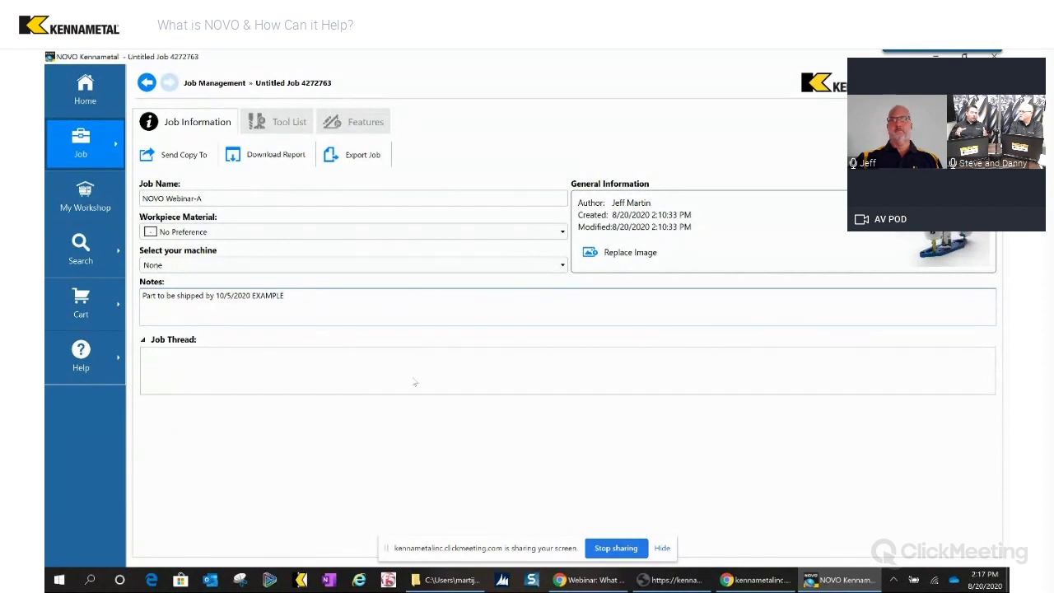
pyautogui.click(305, 308)
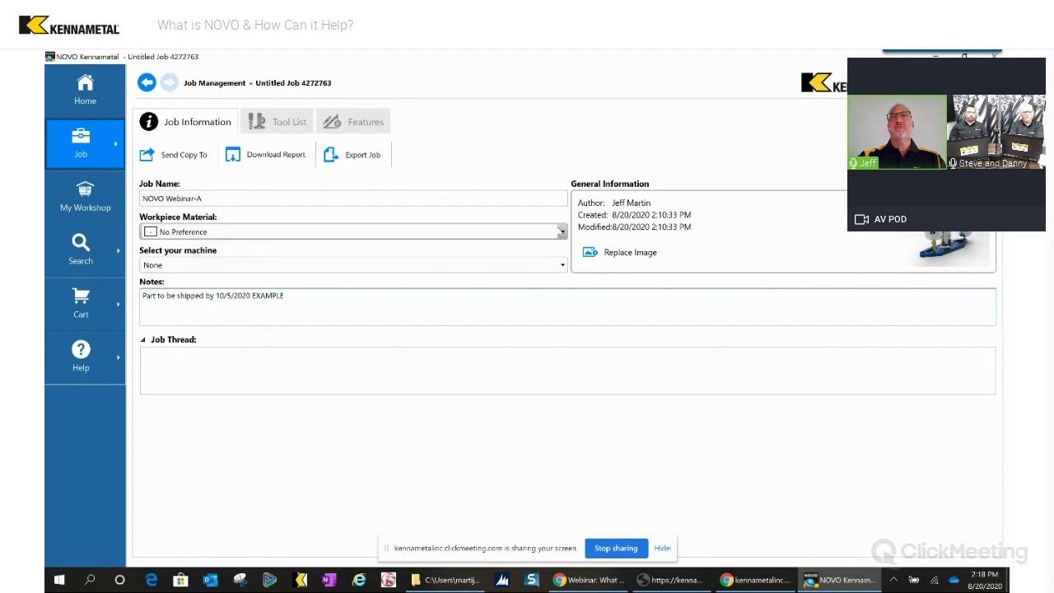
# Expand the Steel group among the workpiece materials and open the advanced material selection.
pyautogui.click(301, 236)
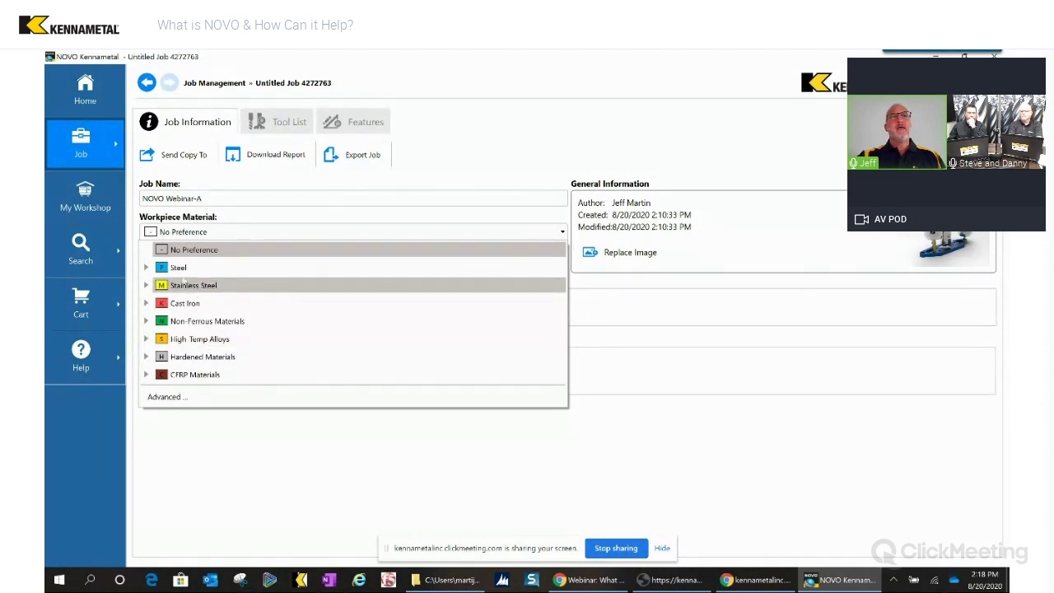
pyautogui.click(146, 268)
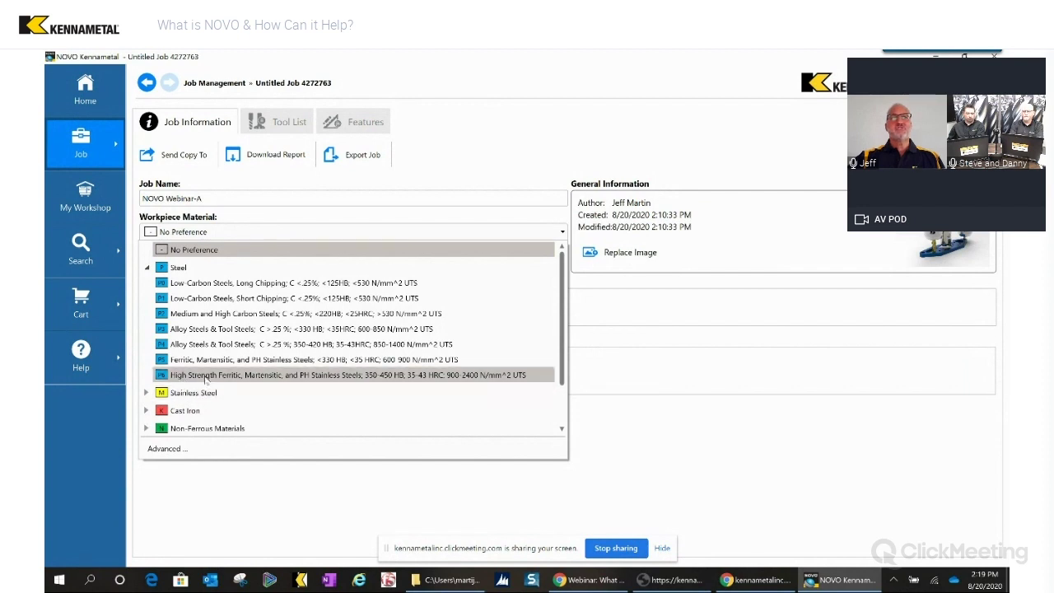
pyautogui.click(169, 449)
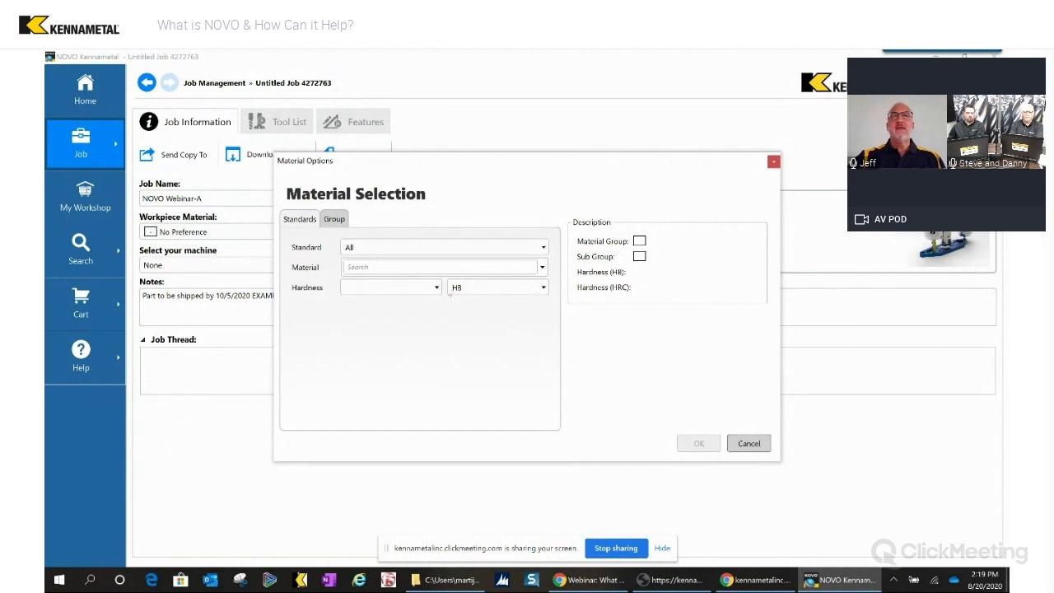
# Review the material standards available for filtering the workpiece material, keeping All selected.
pyautogui.click(542, 247)
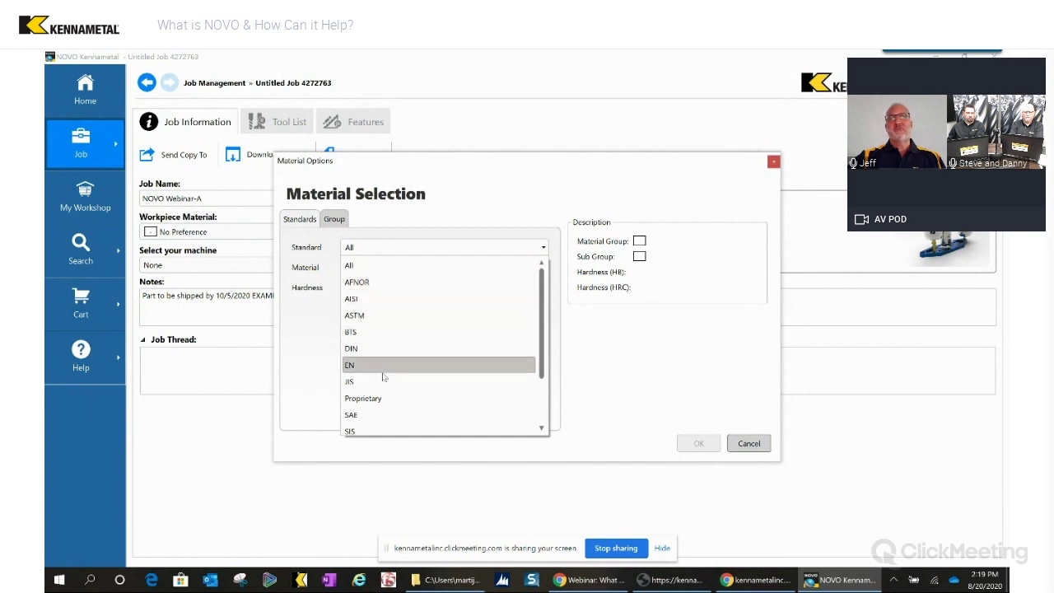
pyautogui.scroll(-2, 360, 422)
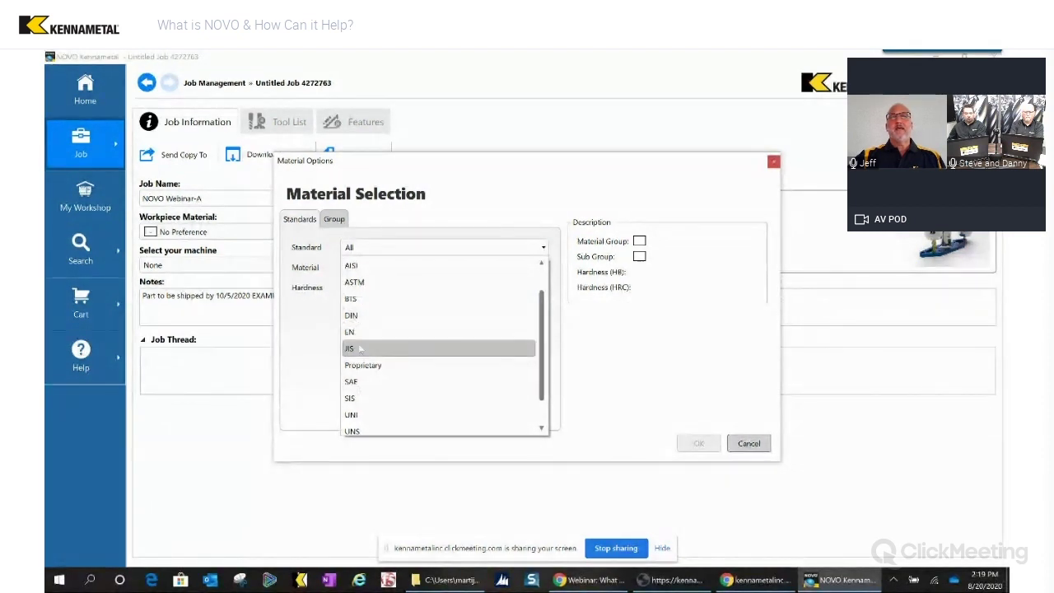
pyautogui.click(534, 245)
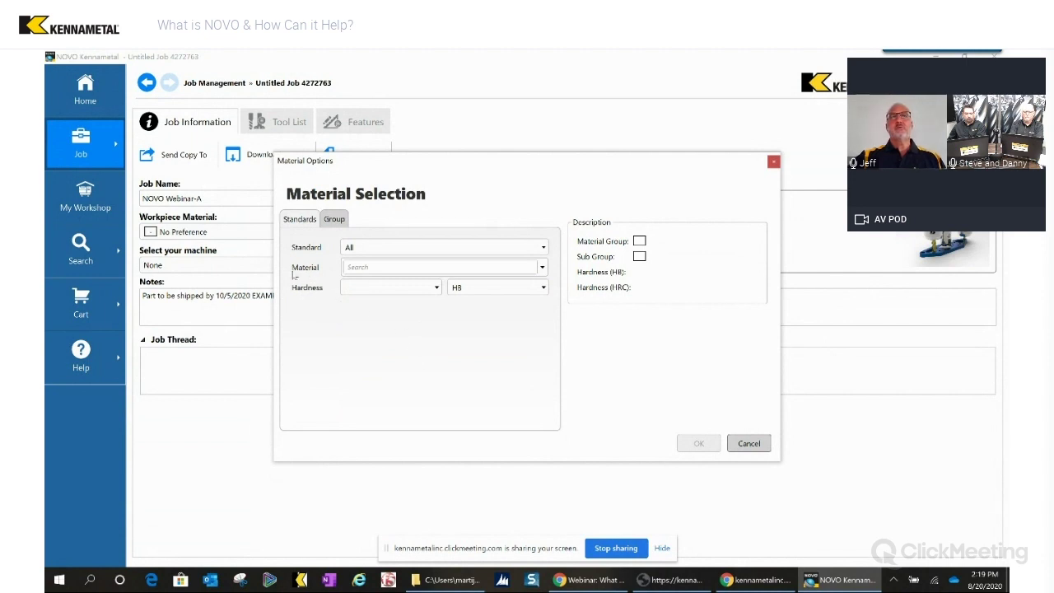
# Search the materials for 316, choose AISI 316 L, and check its hardness options.
pyautogui.click(384, 266)
pyautogui.write('3')
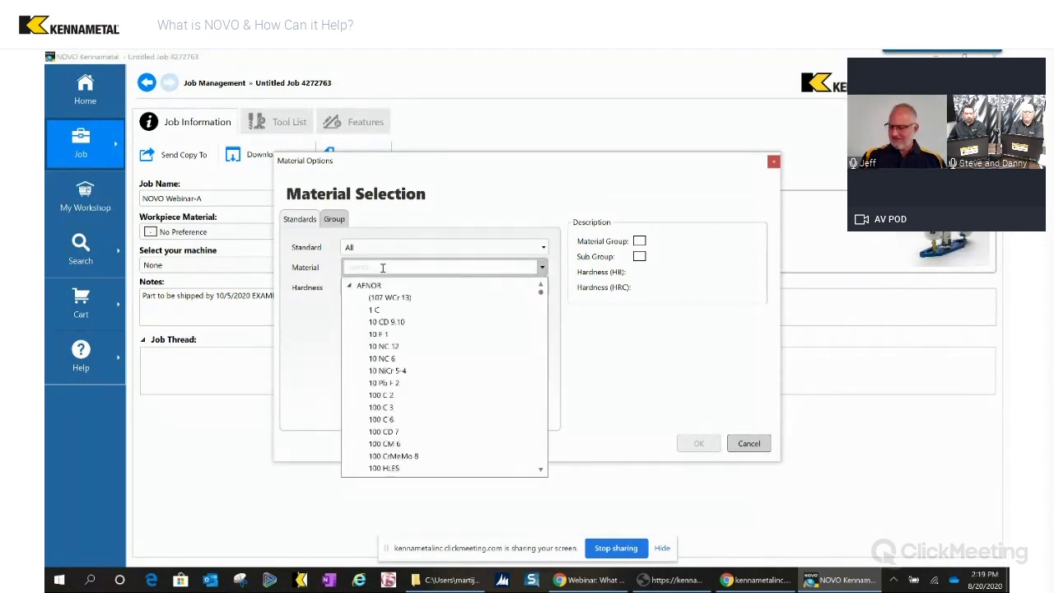
pyautogui.write('16')
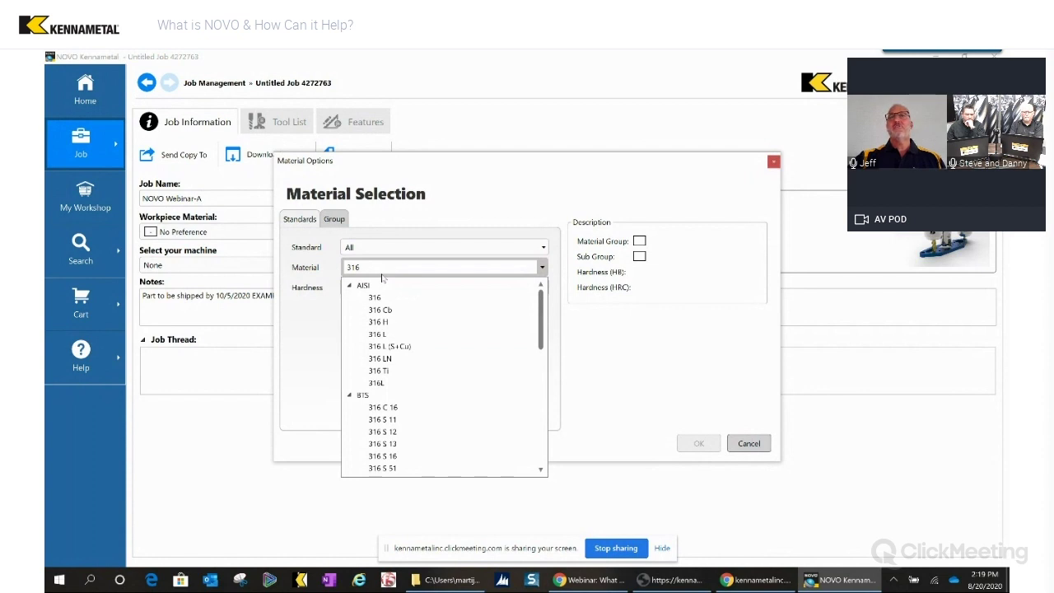
pyautogui.click(377, 334)
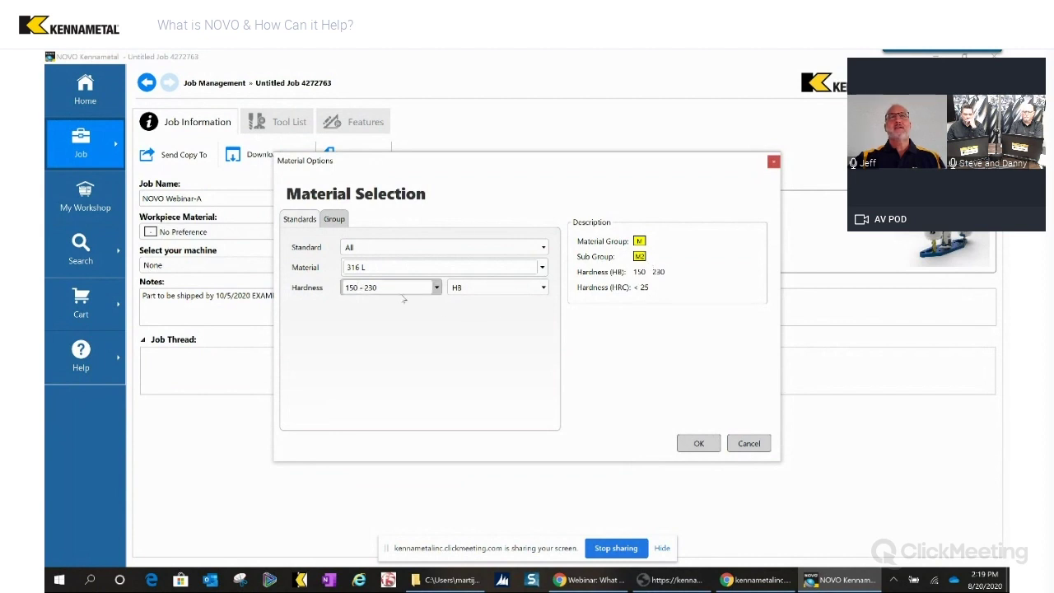
pyautogui.click(438, 289)
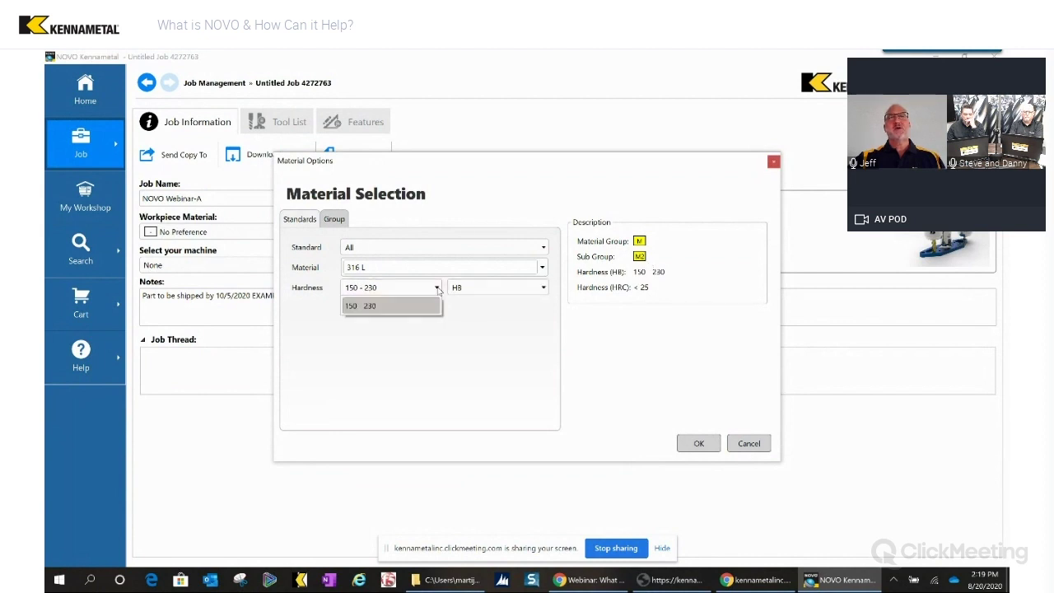
pyautogui.click(477, 333)
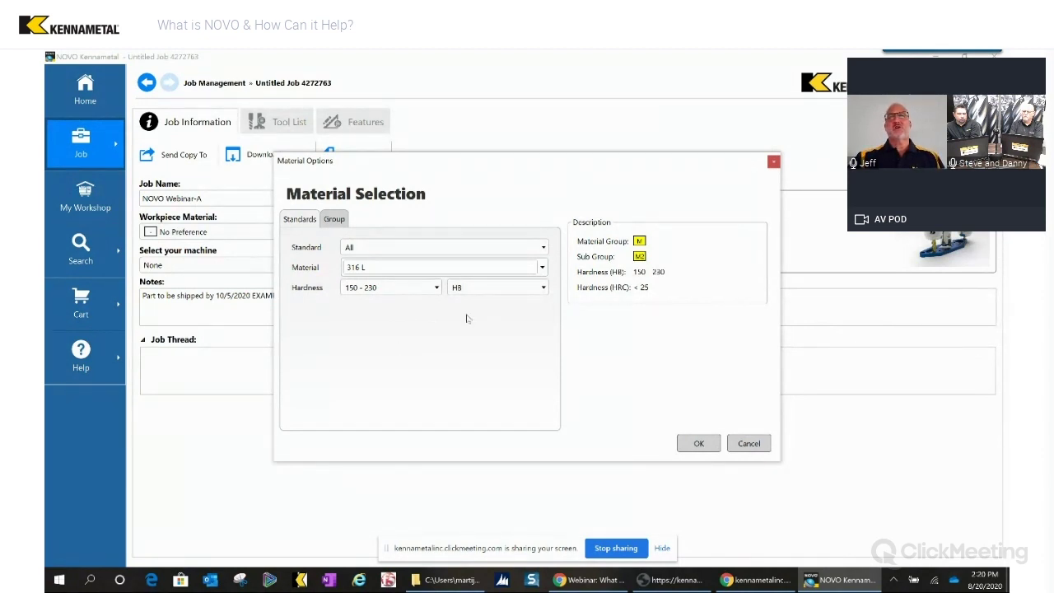
# Search the materials for 4140 and choose AISI 4140 as the workpiece material.
pyautogui.click(378, 268)
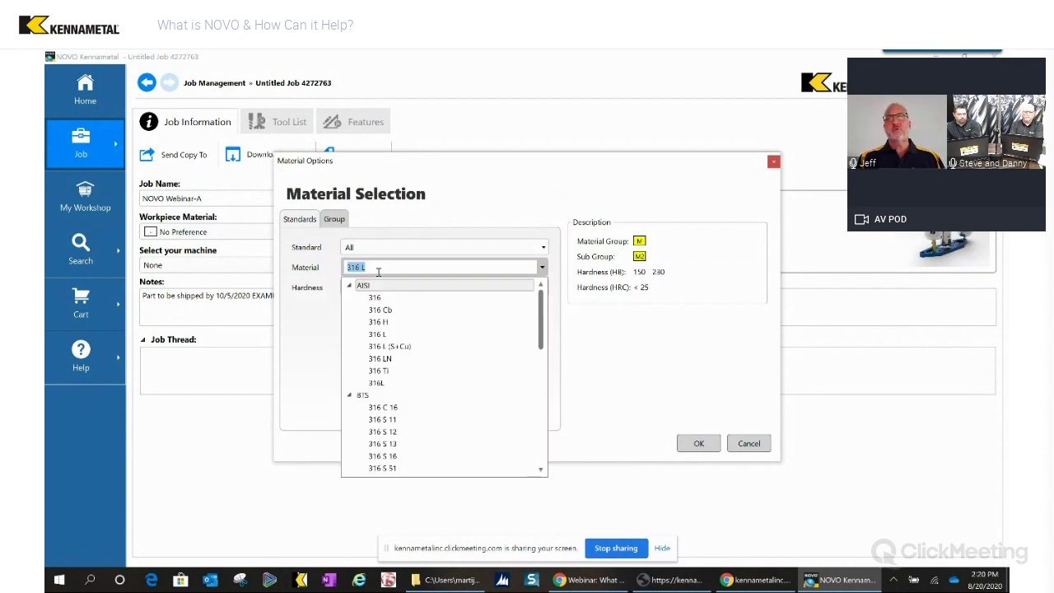
pyautogui.write('4140')
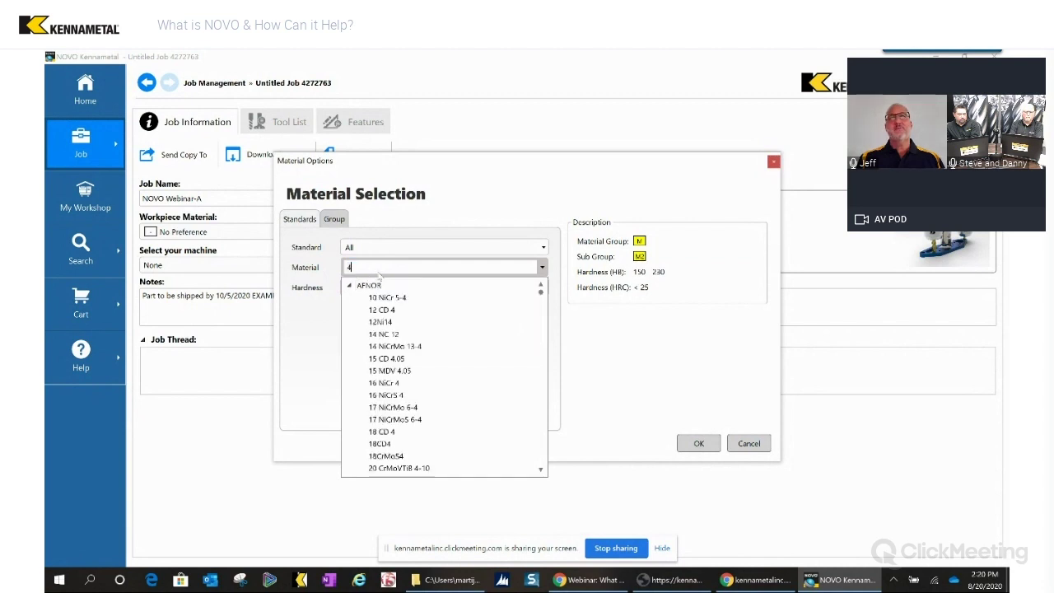
pyautogui.press('Down')
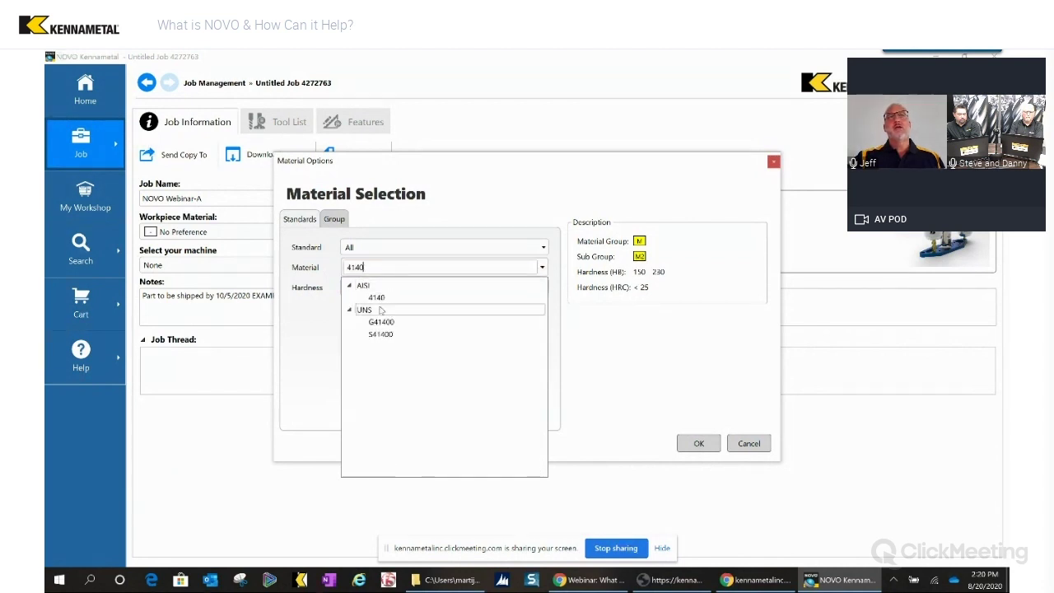
pyautogui.press('Return')
pyautogui.click(372, 271)
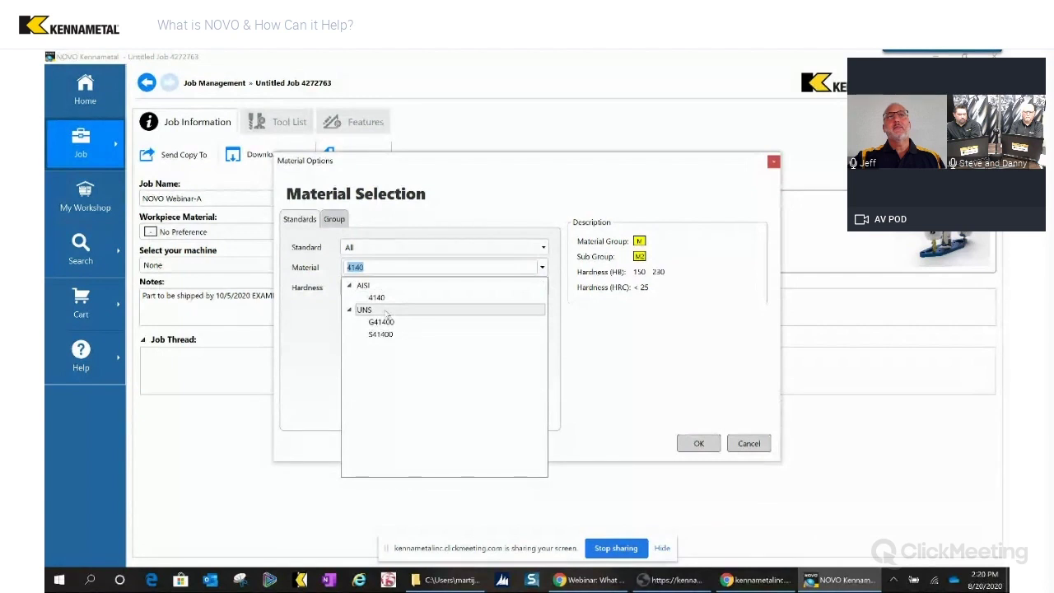
pyautogui.click(435, 301)
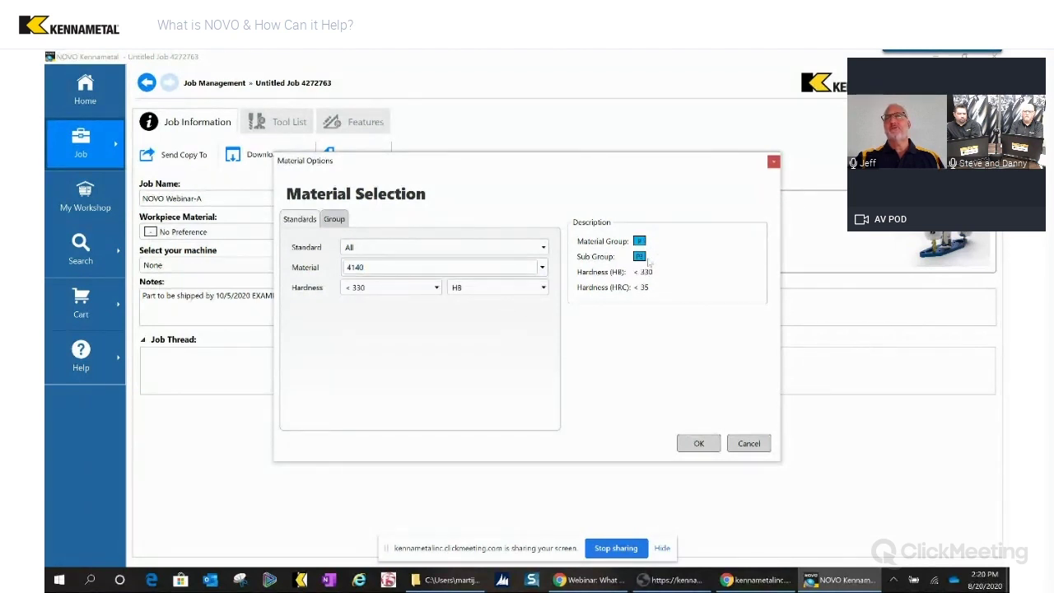
# Search the materials for "incon" and choose the proprietary Inconel alloy 718.
pyautogui.click(353, 265)
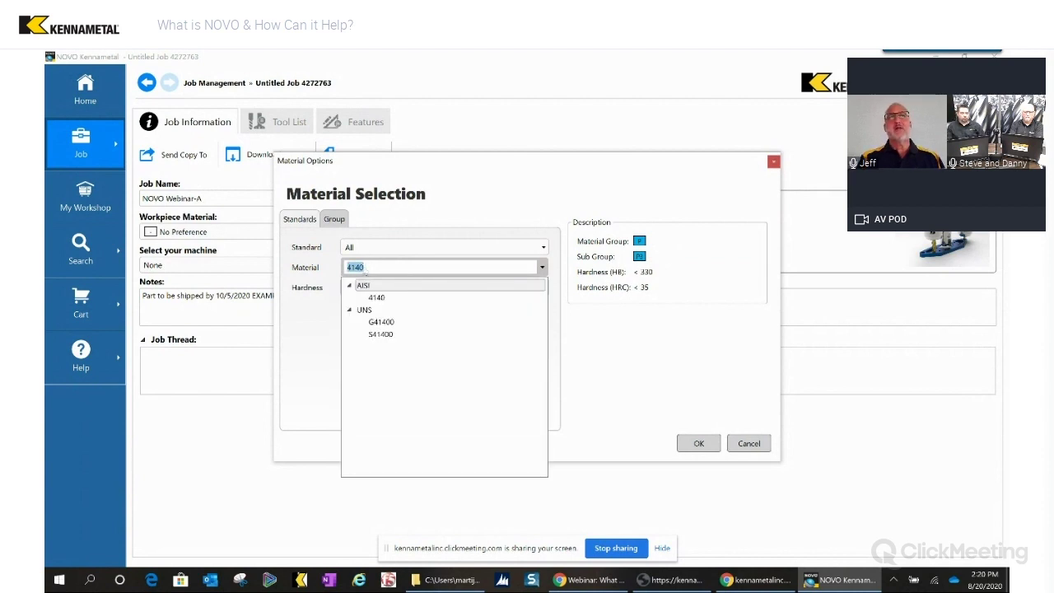
pyautogui.write('incon')
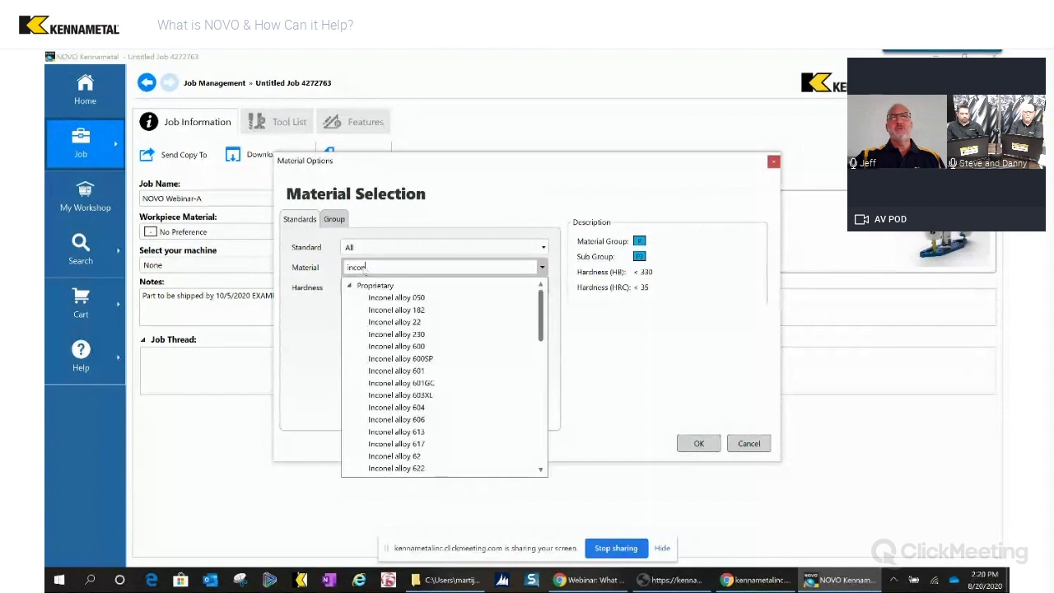
pyautogui.scroll(-5, 398, 394)
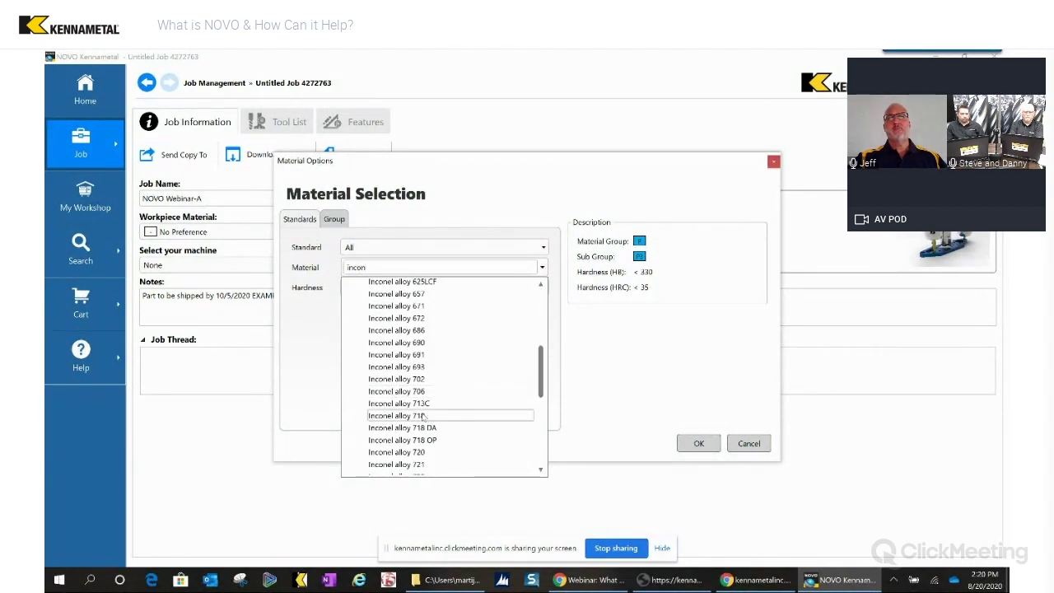
pyautogui.click(384, 418)
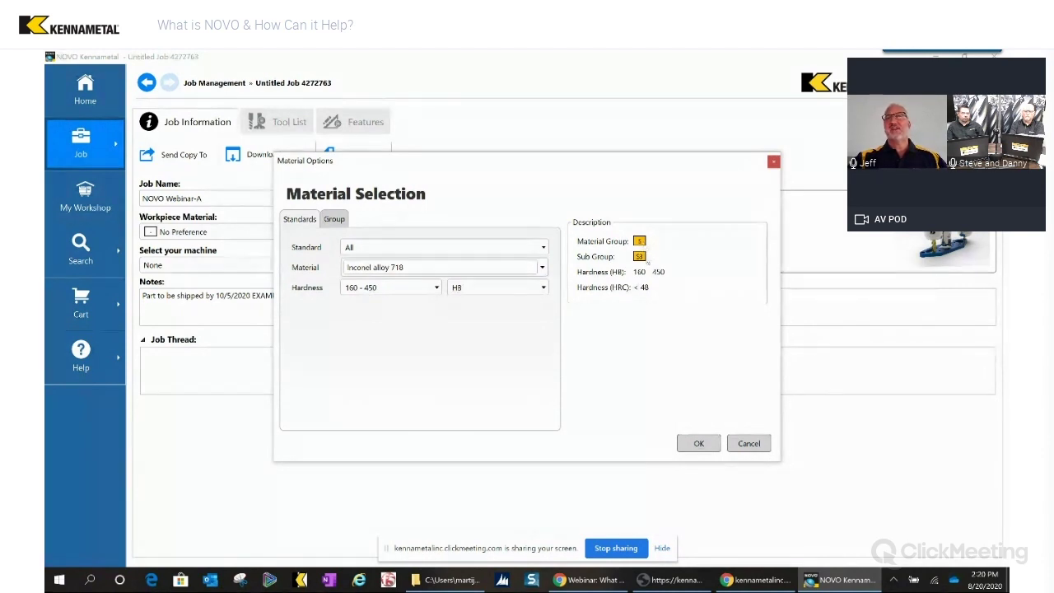
# Search the materials for 4340, choose AISI 4340, and apply it as the job's workpiece material.
pyautogui.click(426, 267)
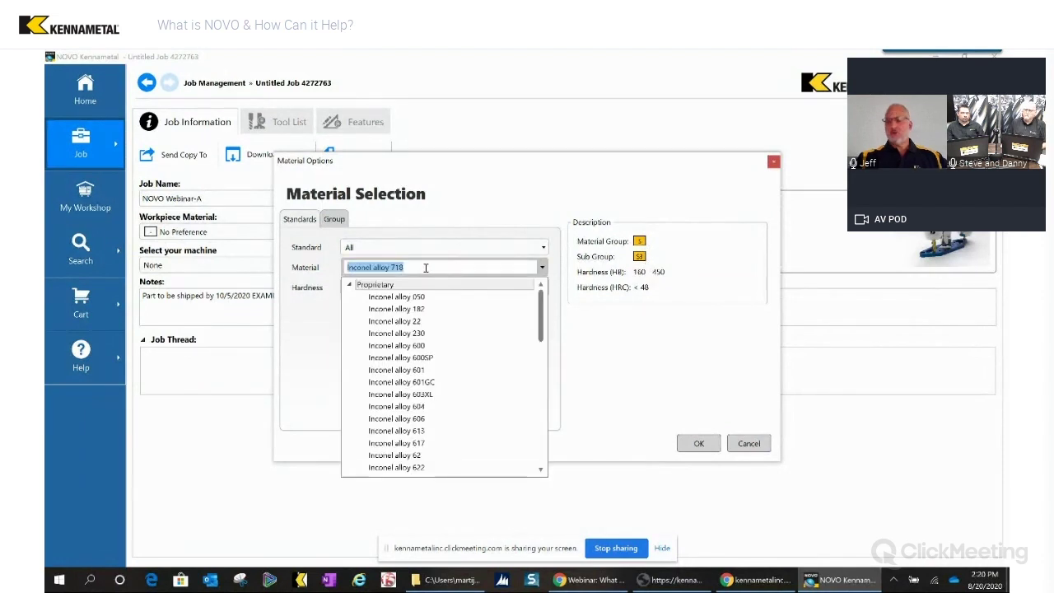
pyautogui.write('4340')
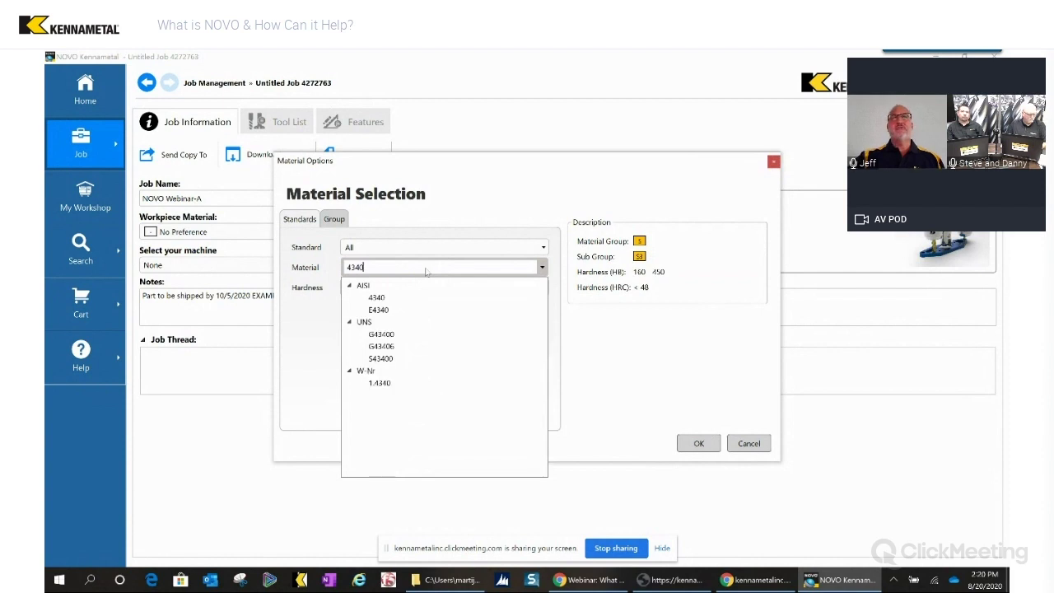
pyautogui.click(395, 299)
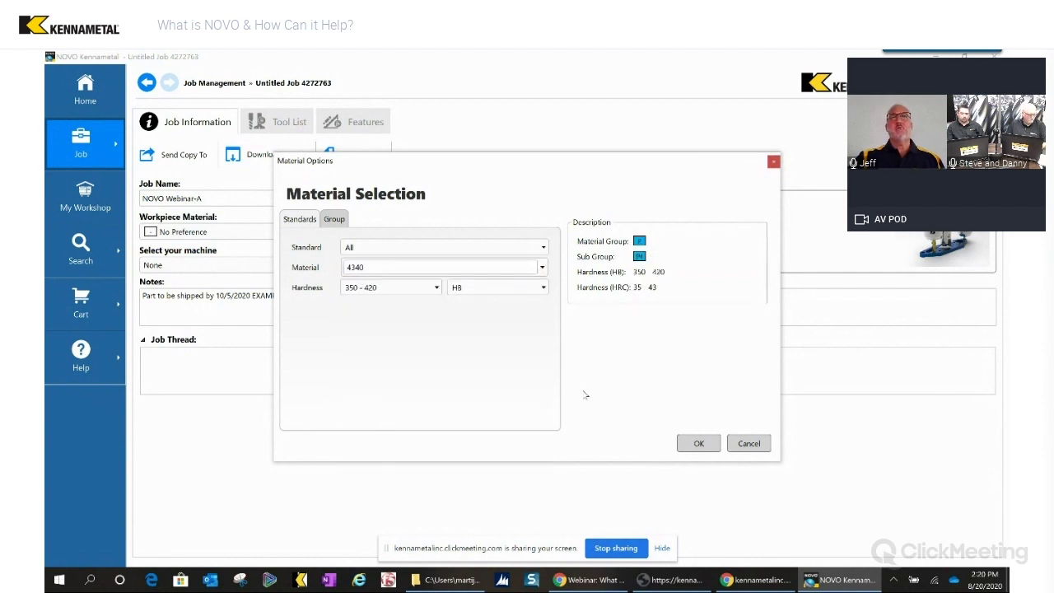
pyautogui.click(699, 444)
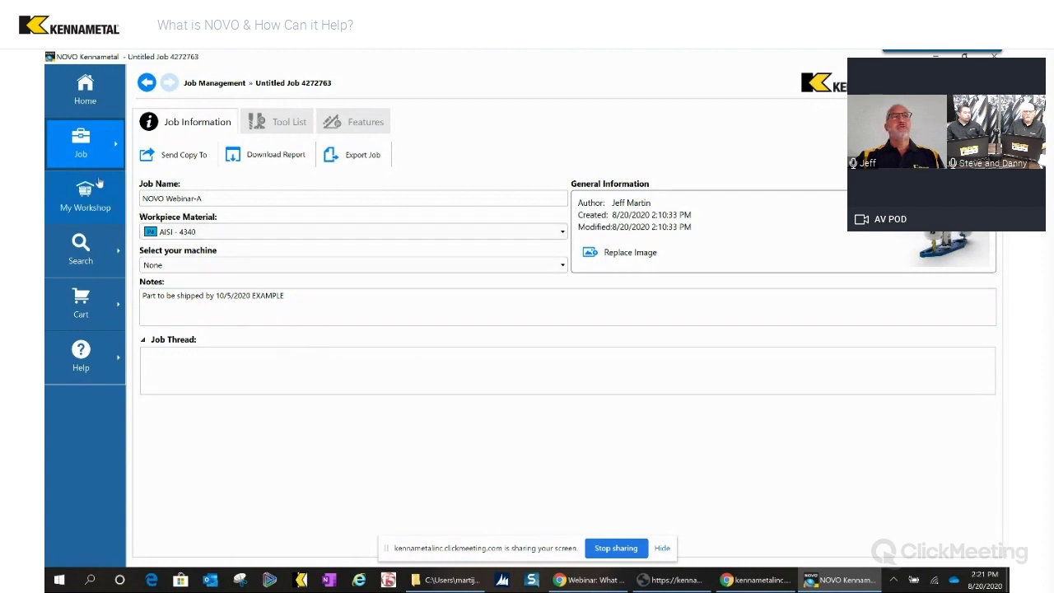
pyautogui.click(301, 319)
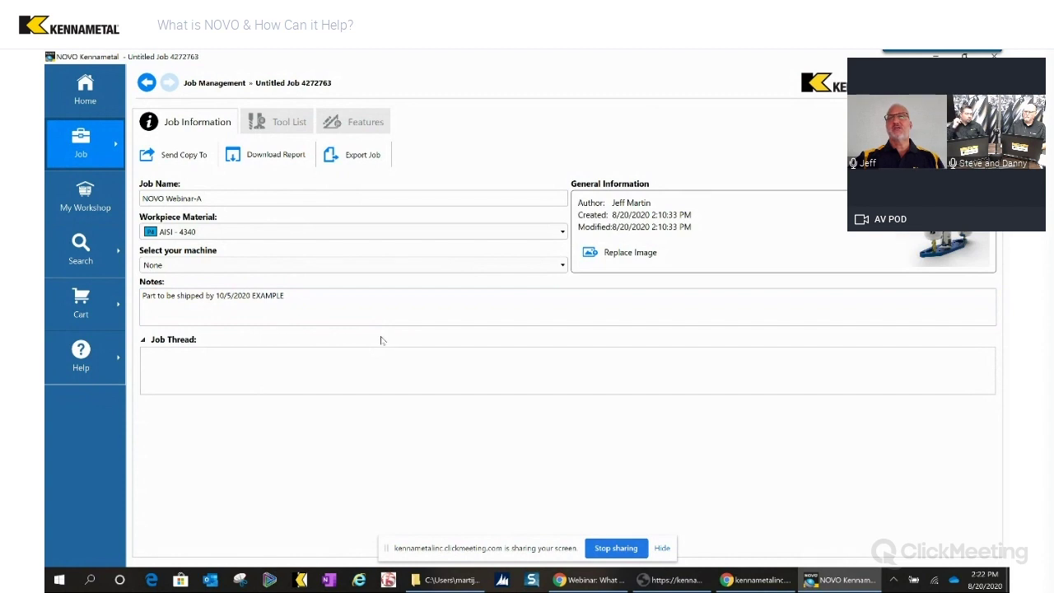
# Choose OKUMA MA-500 II as the job's machine, and set the machine selection back to None.
pyautogui.click(346, 269)
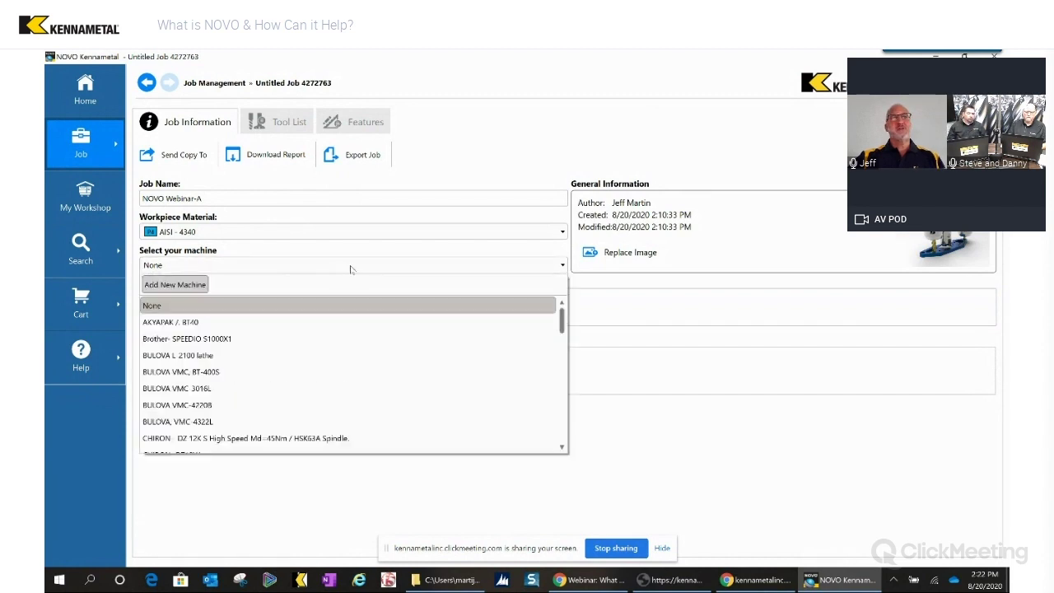
pyautogui.scroll(-3, 175, 349)
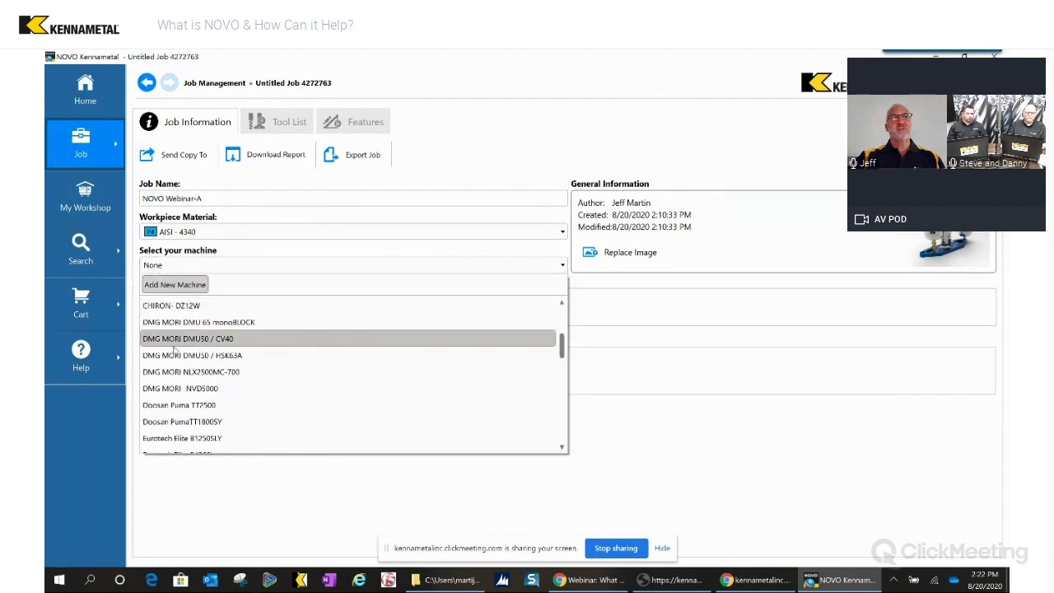
pyautogui.scroll(-3, 173, 353)
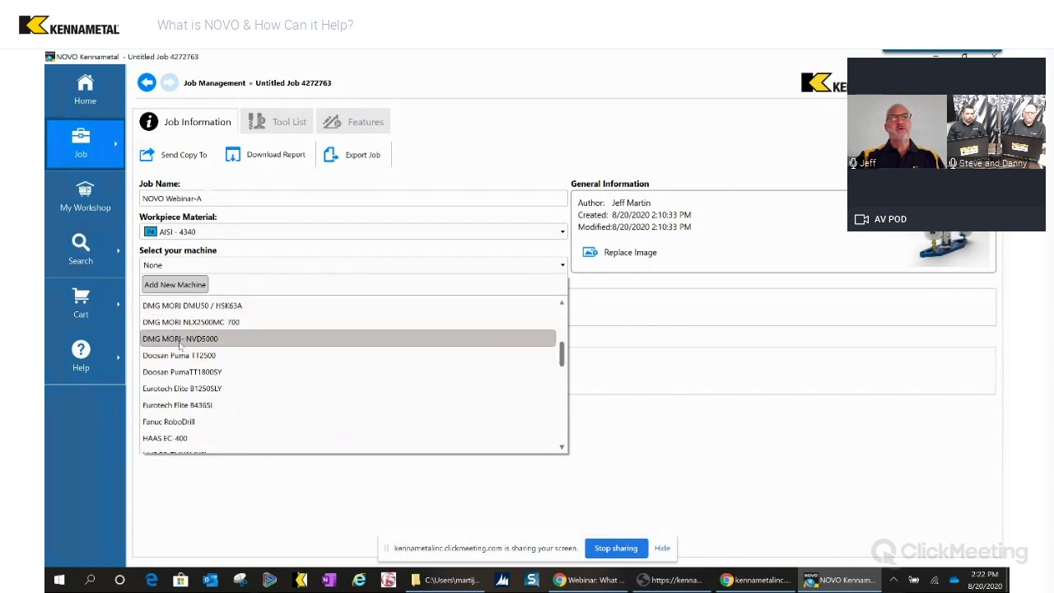
pyautogui.scroll(-10, 179, 344)
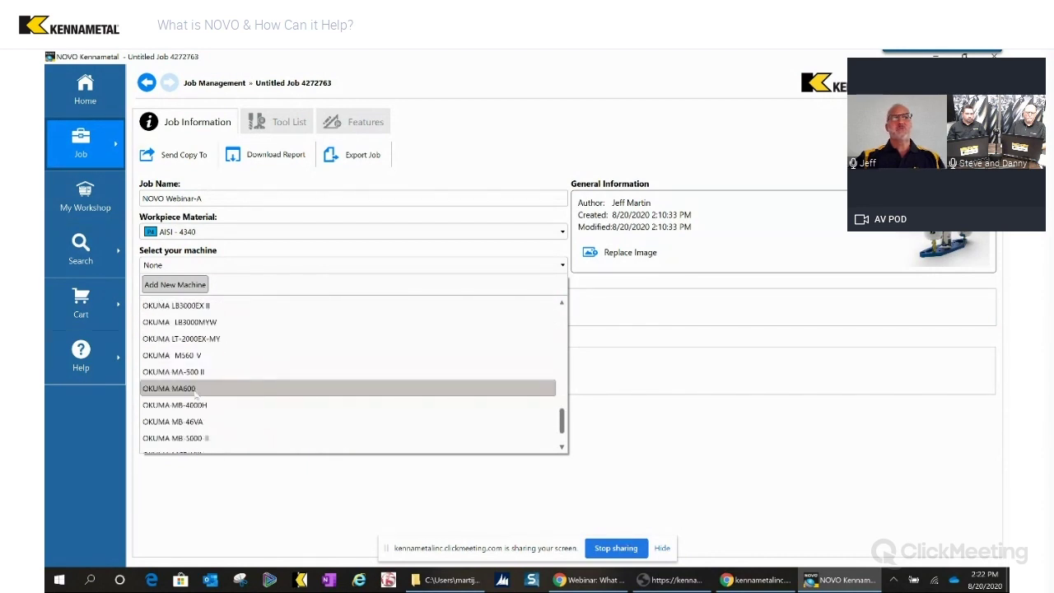
pyautogui.click(192, 372)
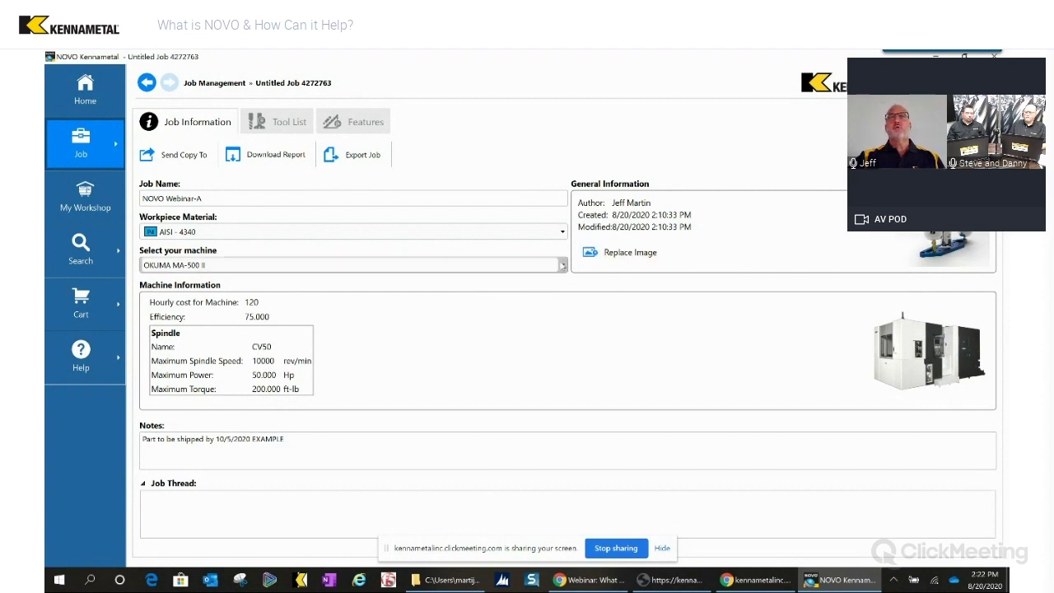
pyautogui.click(563, 265)
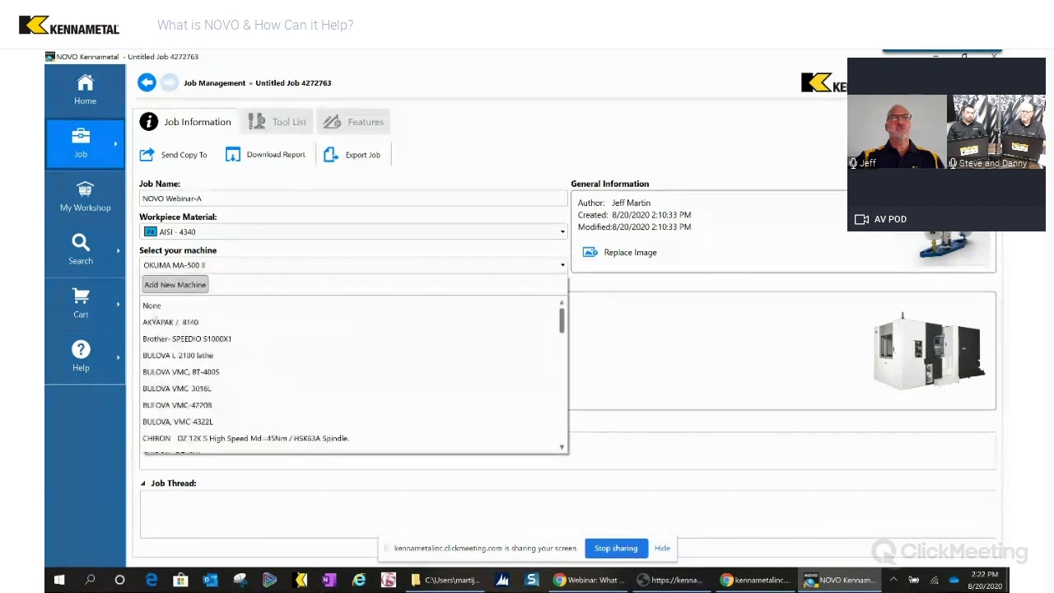
pyautogui.click(157, 305)
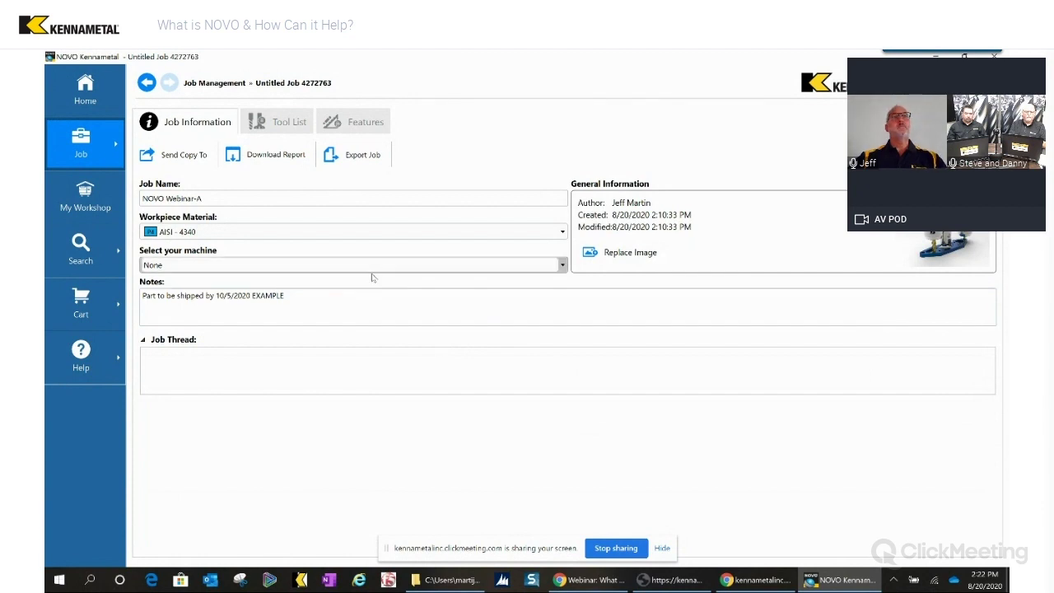
# Check the job's tool list, and browse the catalog by product family to the Holemaking tools.
pyautogui.click(280, 123)
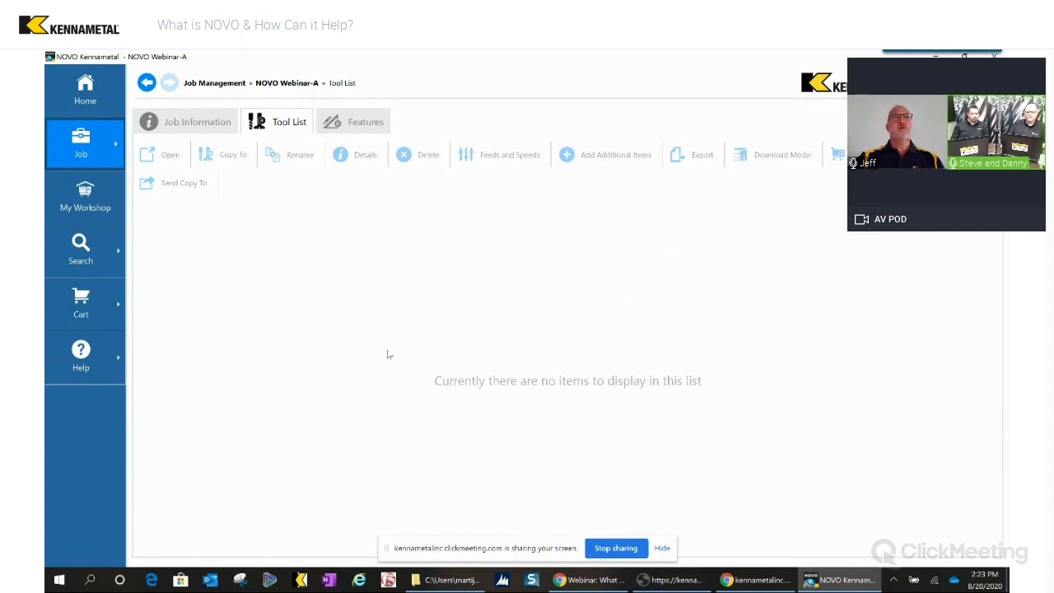
pyautogui.click(104, 251)
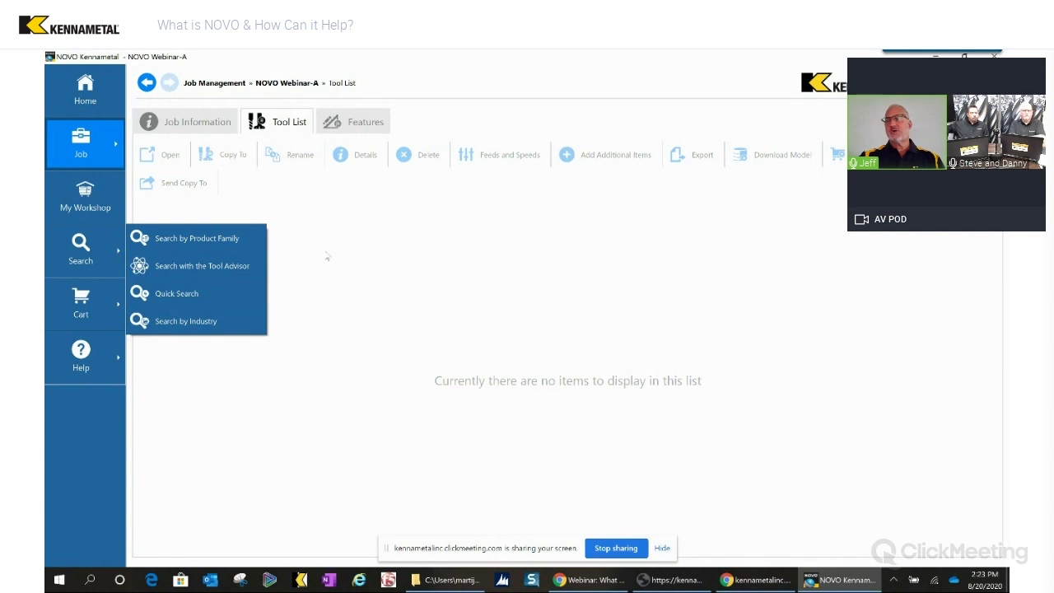
pyautogui.click(197, 240)
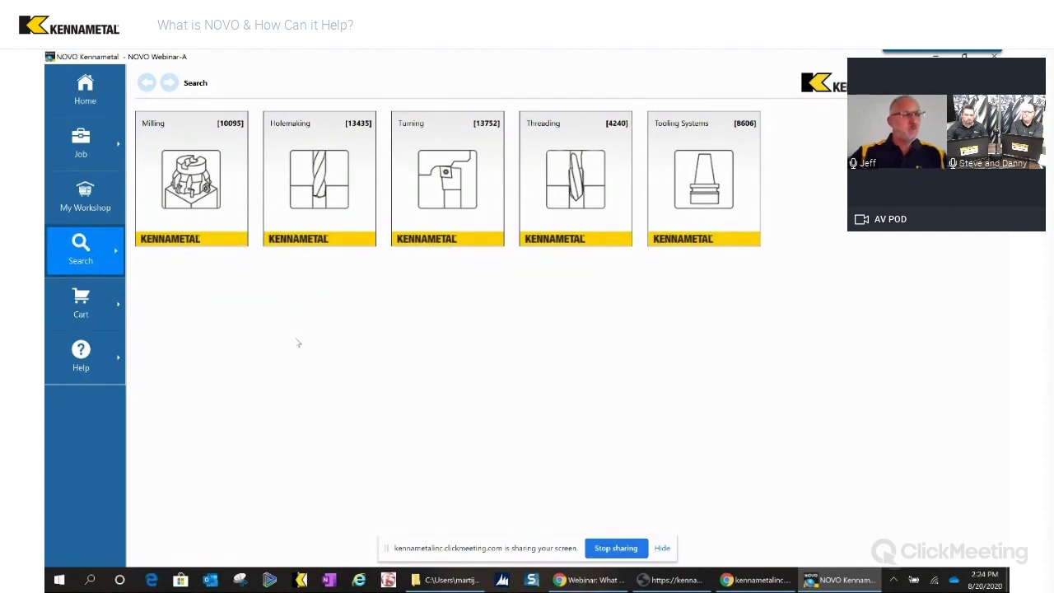
pyautogui.click(280, 183)
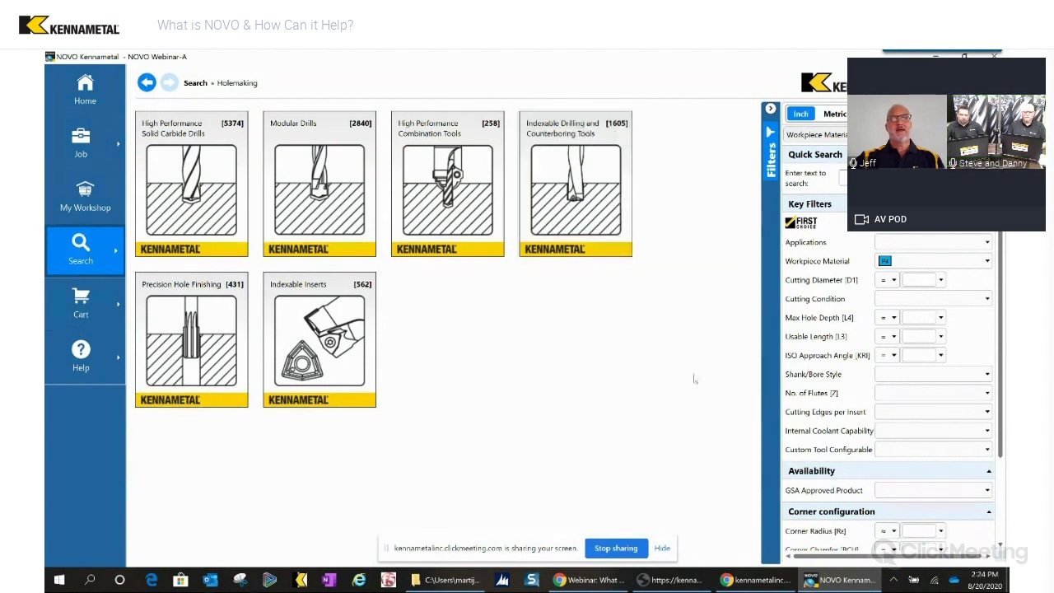
# Filter the holemaking tools to a 0.500 inch cutting diameter and a 1.500 inch max hole depth.
pyautogui.click(910, 279)
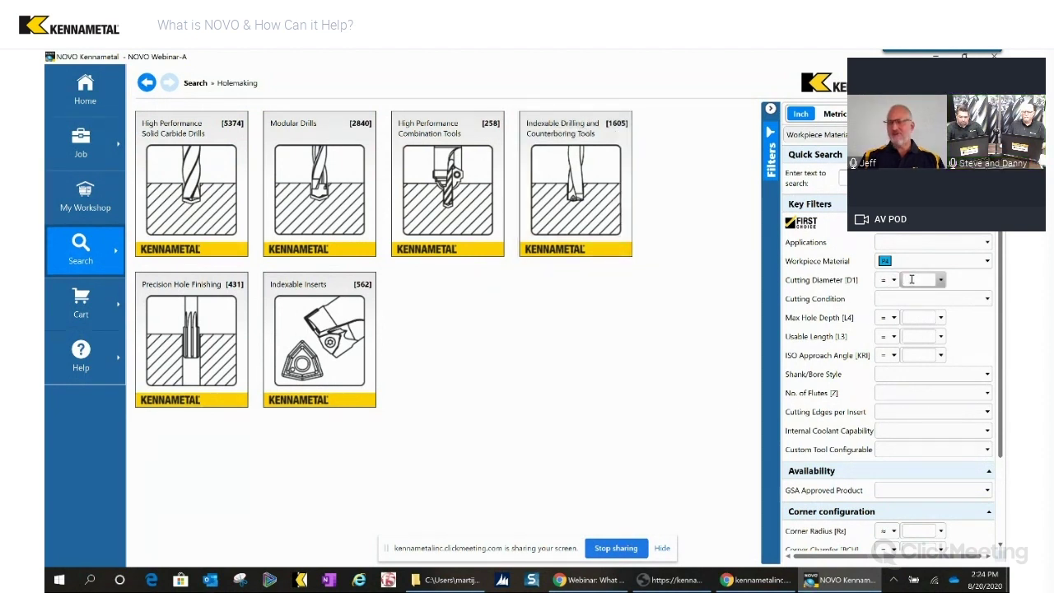
pyautogui.write('1')
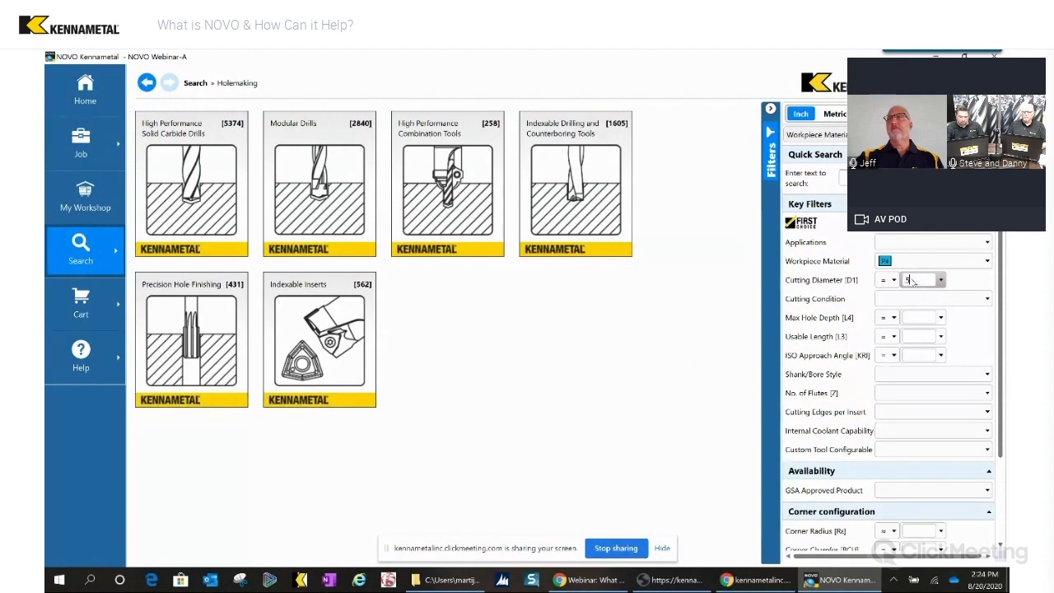
pyautogui.press('Return')
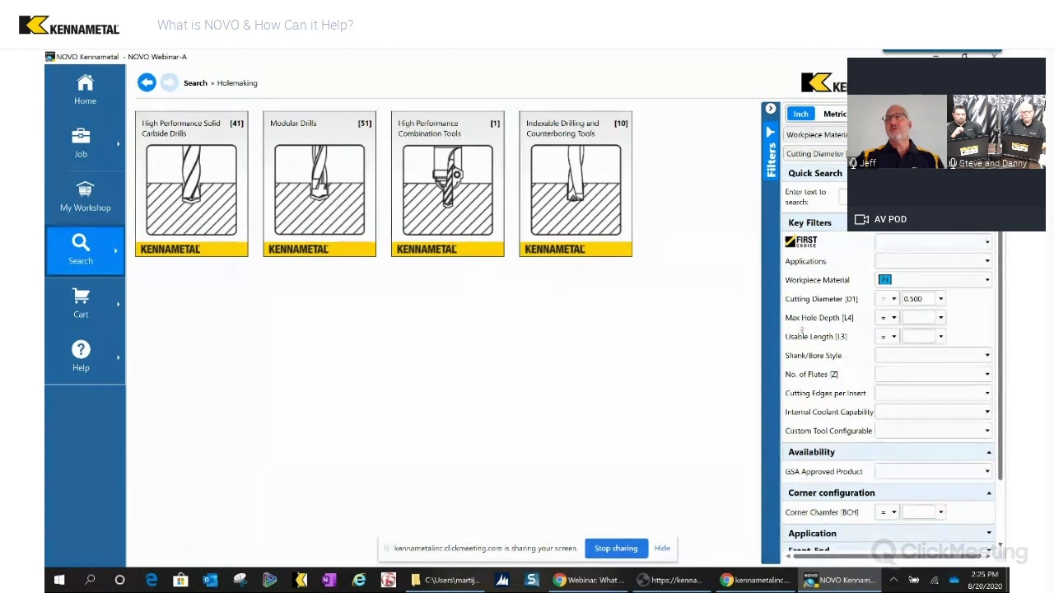
pyautogui.click(941, 318)
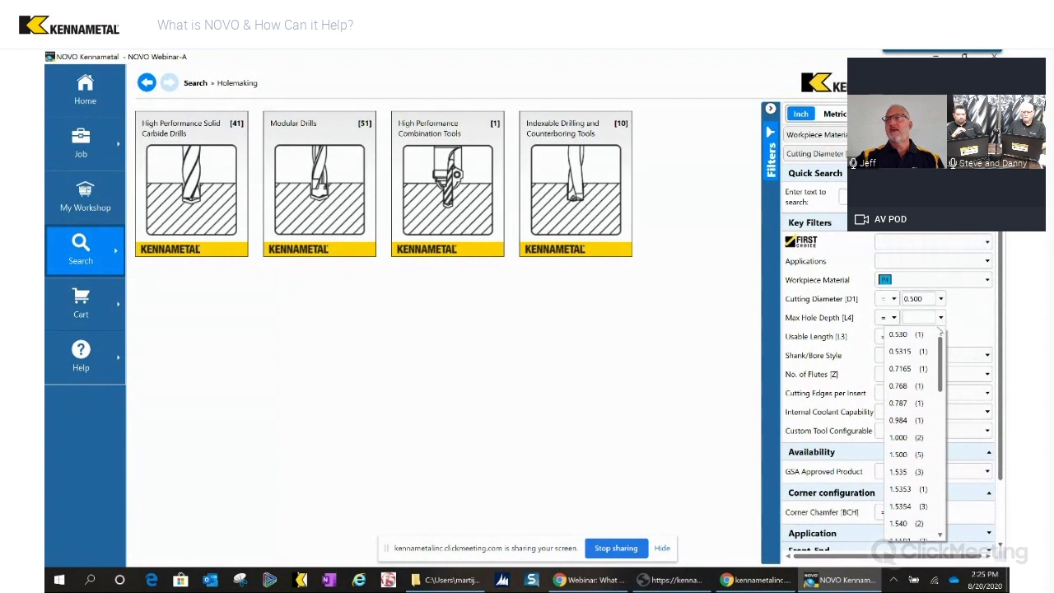
pyautogui.click(897, 458)
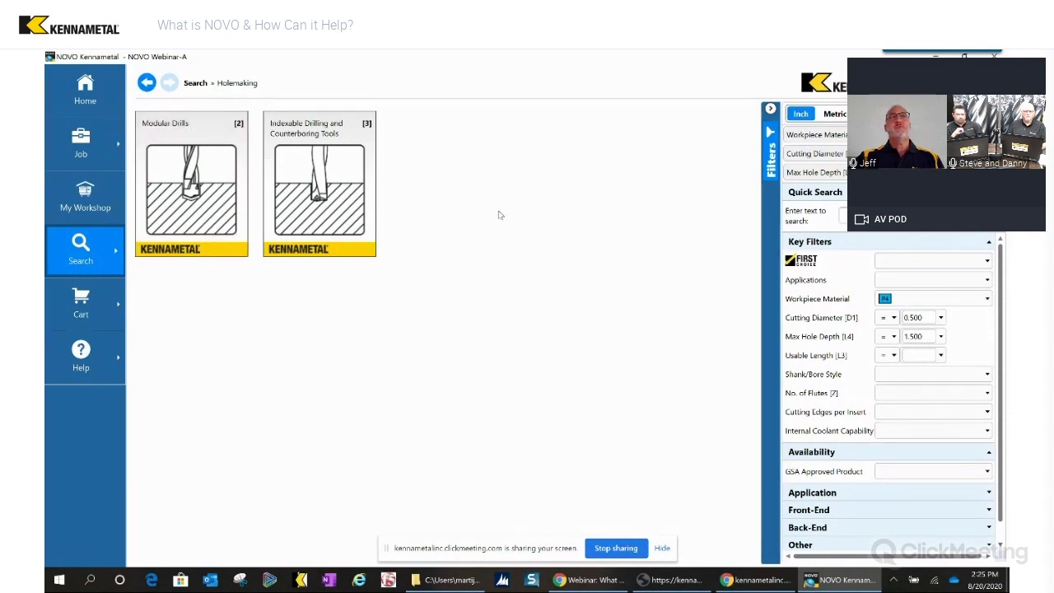
# Select the KSEM round shank modular drill body KSEM0500R3SS075 and create a new tool assembly from it.
pyautogui.click(333, 131)
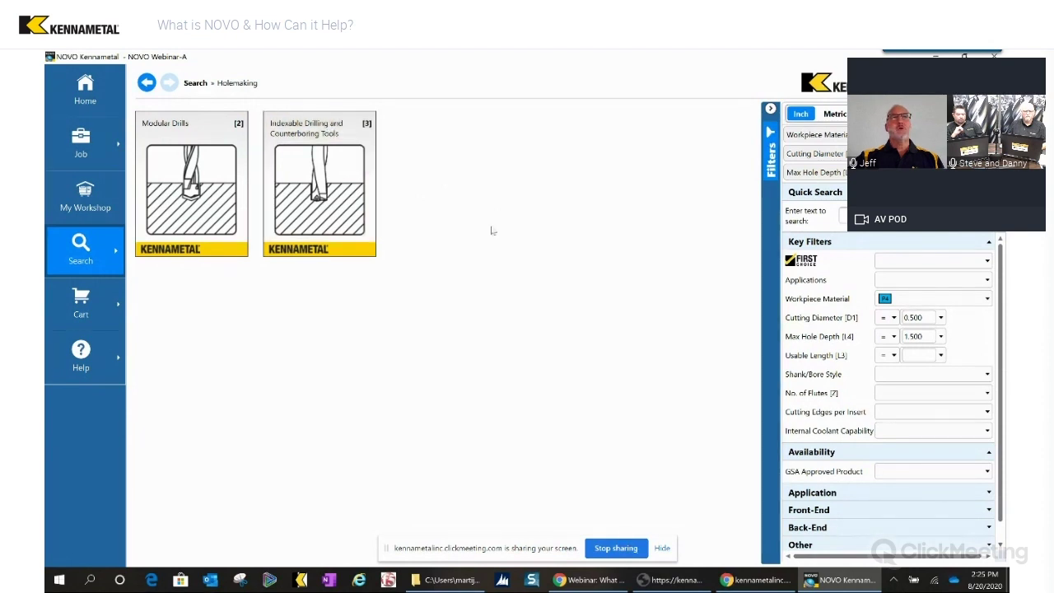
pyautogui.click(195, 138)
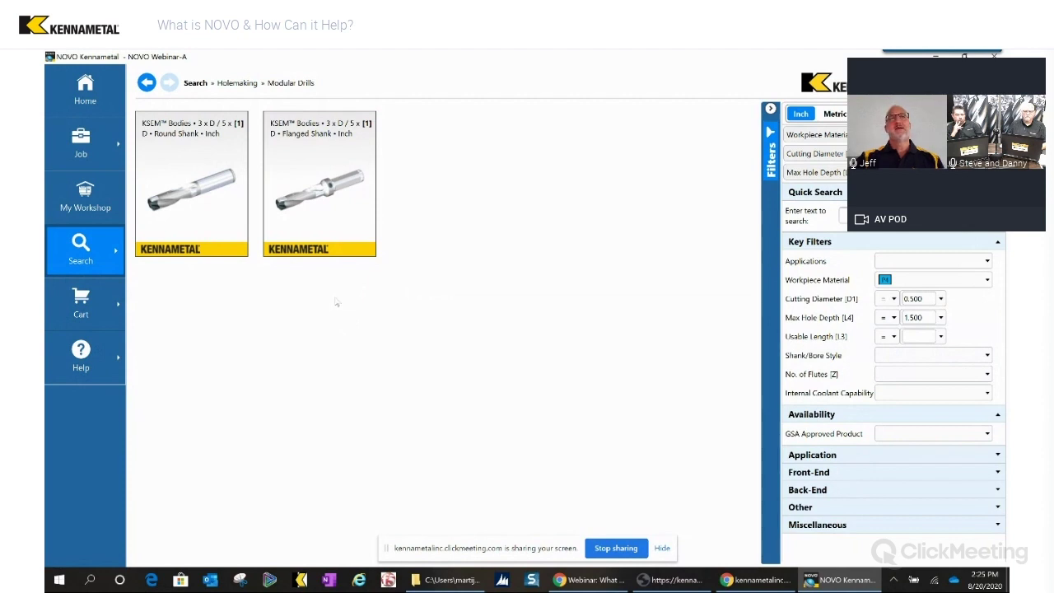
pyautogui.click(191, 190)
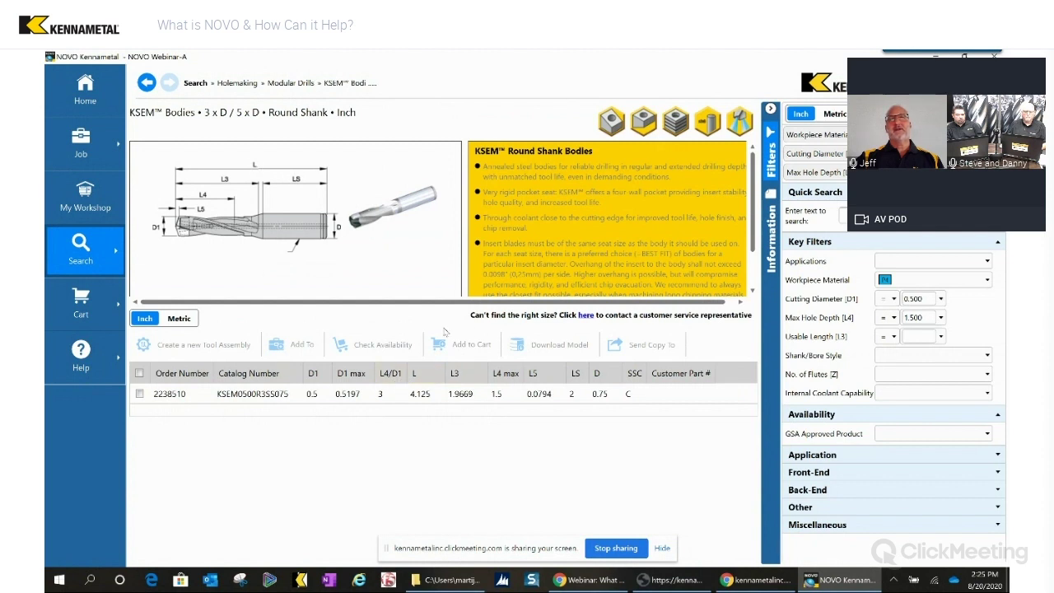
pyautogui.click(239, 402)
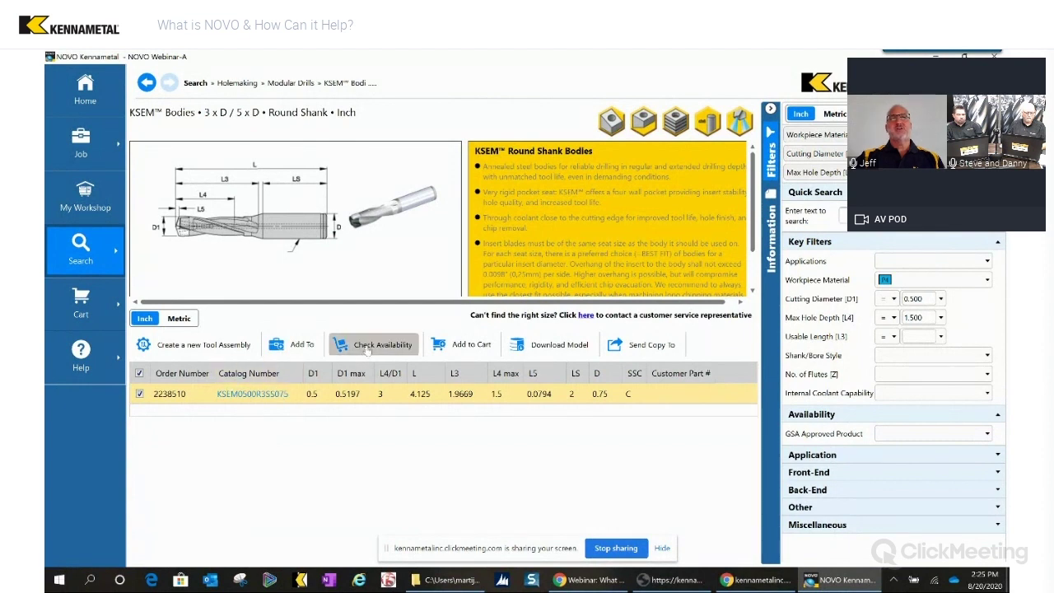
pyautogui.click(188, 346)
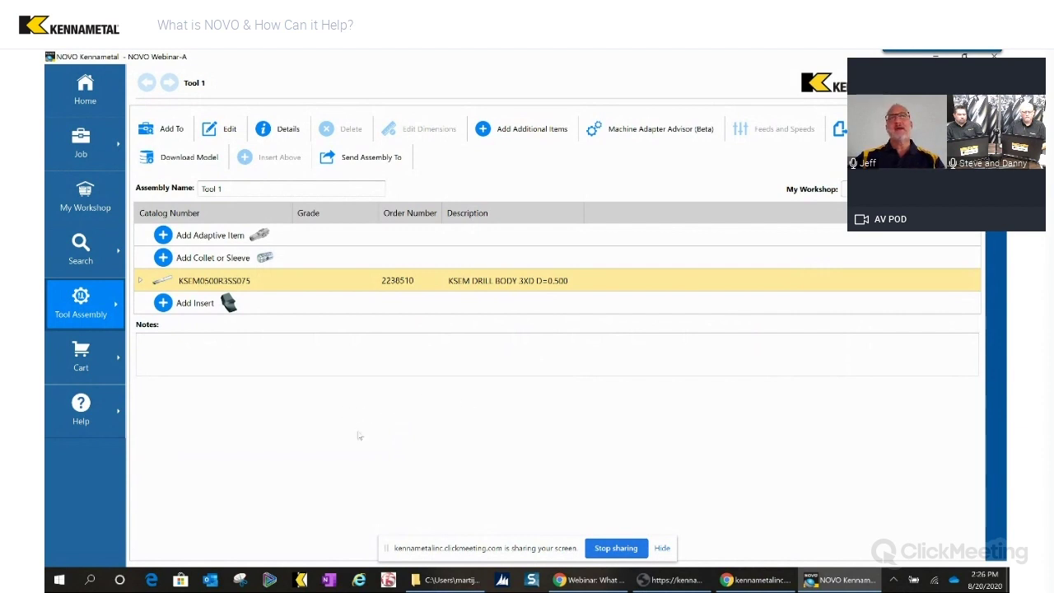
# Add the KSEM HPG insert KSEM0500HPG in grade KC7315 to the tool assembly.
pyautogui.click(210, 306)
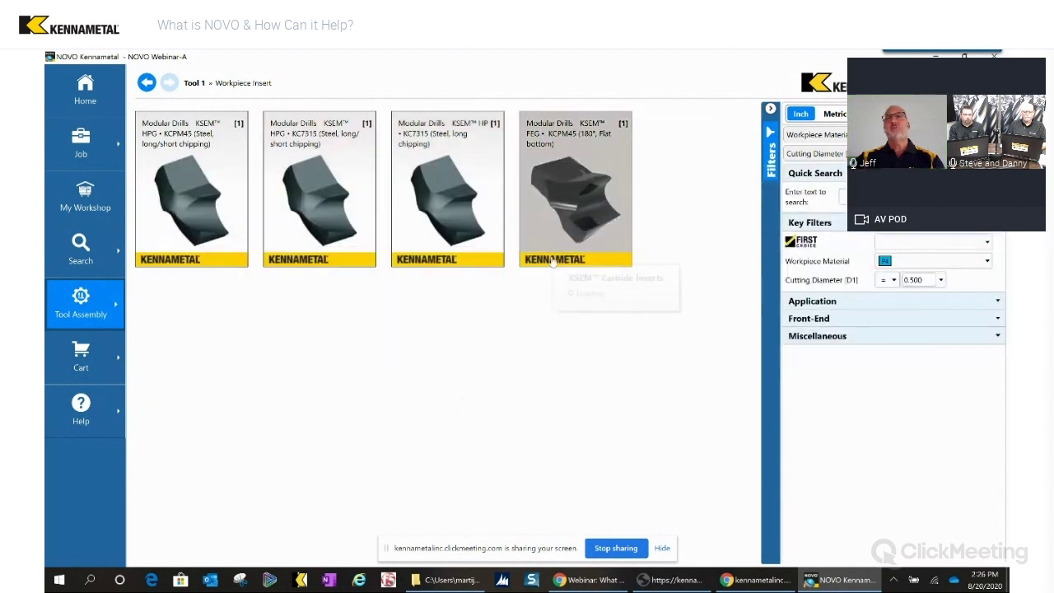
pyautogui.moveTo(560, 259)
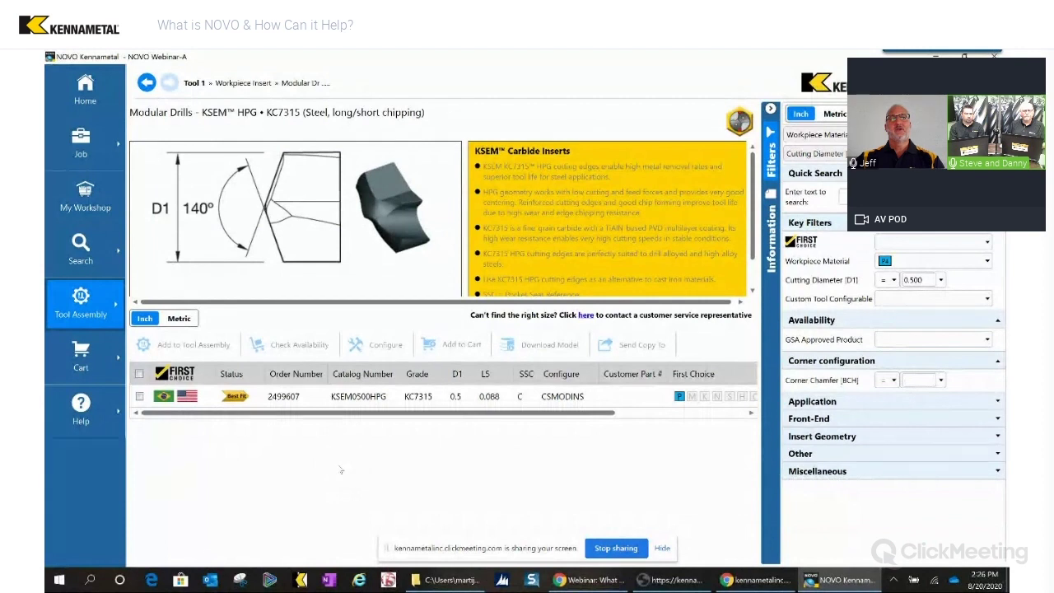
pyautogui.click(375, 403)
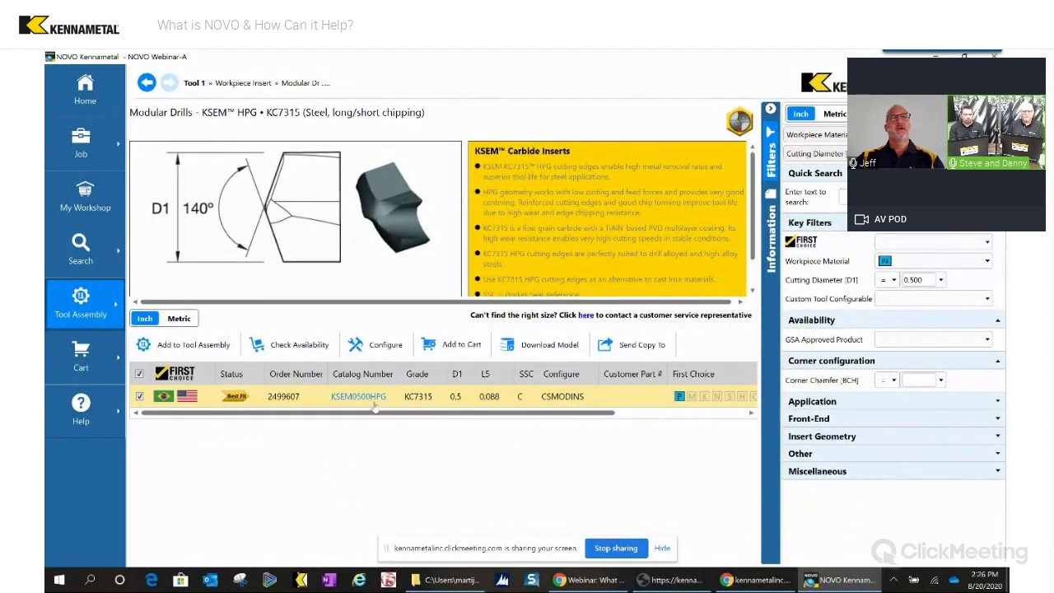
pyautogui.click(182, 346)
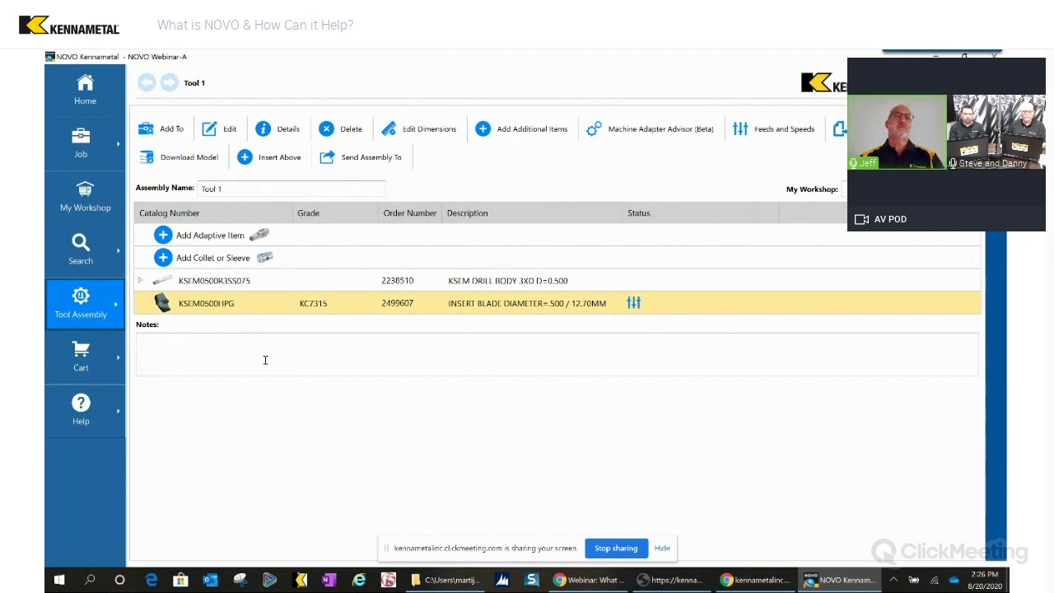
pyautogui.click(266, 370)
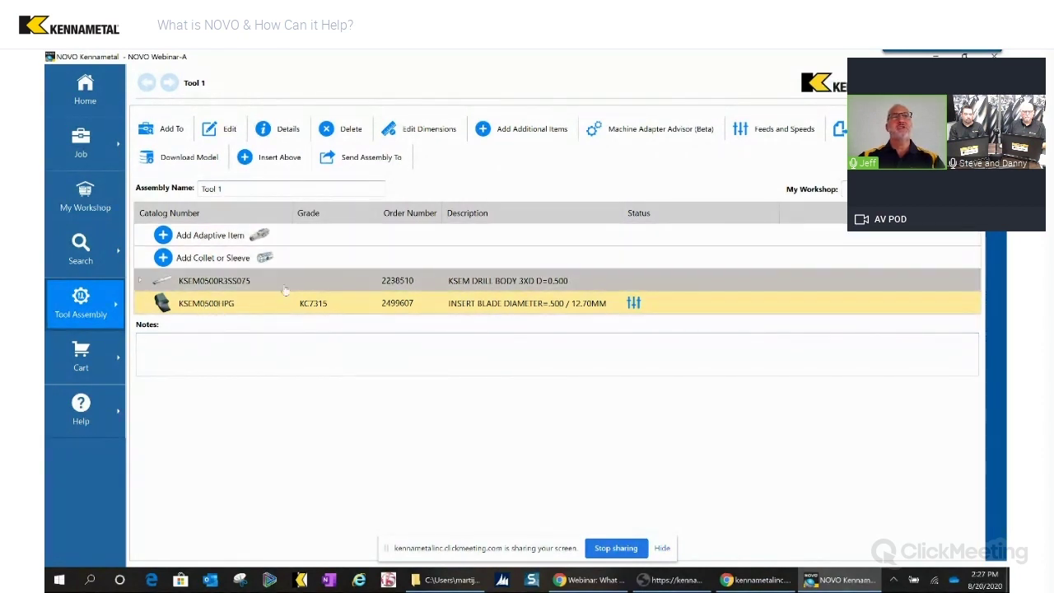
# Browse the adaptive items for the tool assembly and filter them to system size KM4X63.
pyautogui.click(245, 239)
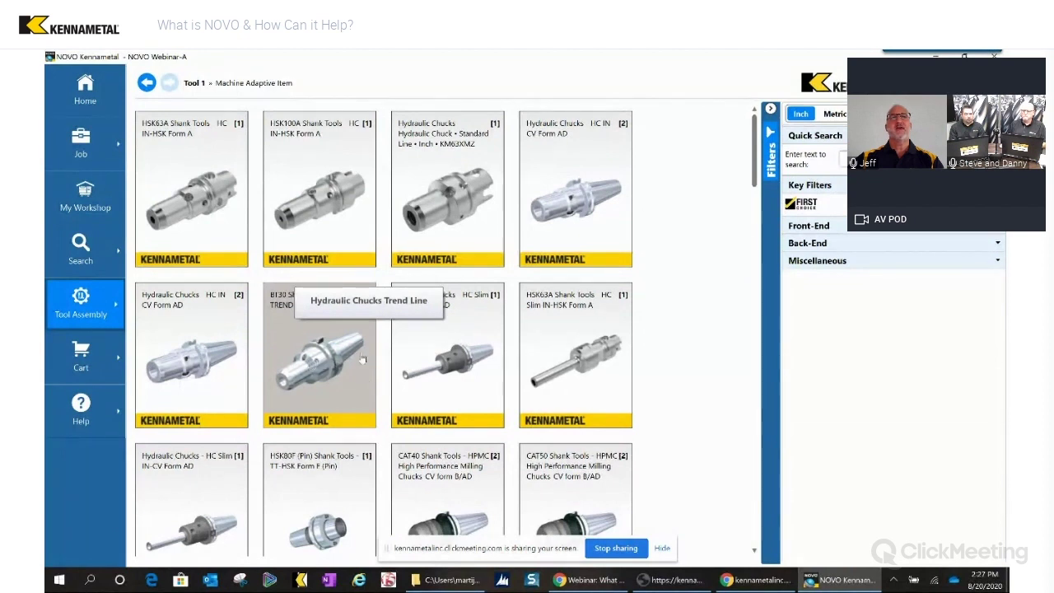
pyautogui.scroll(-1, 298, 325)
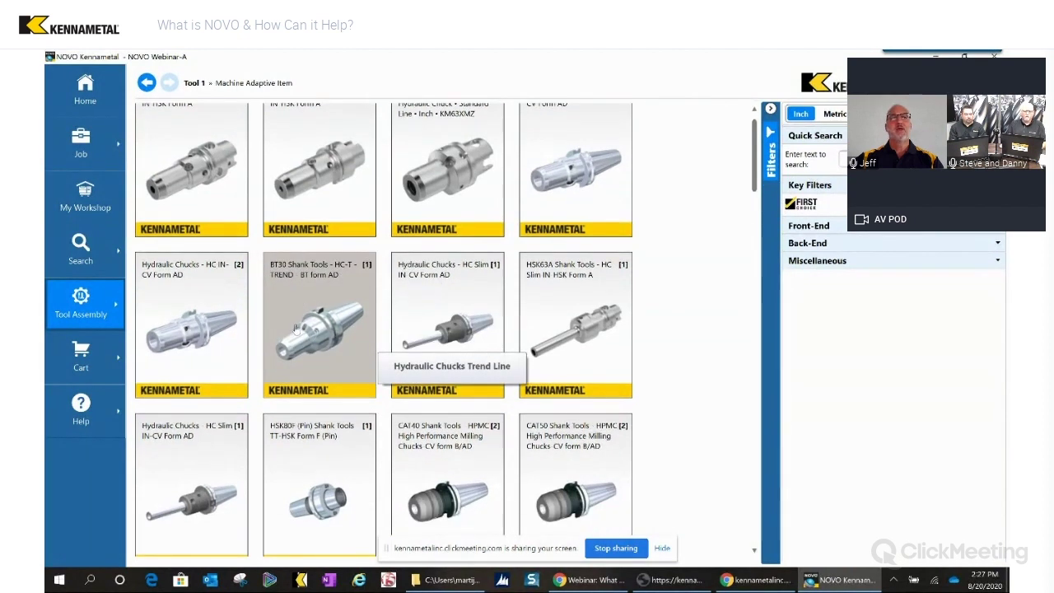
pyautogui.scroll(-2, 296, 328)
pyautogui.scroll(-2, 330, 327)
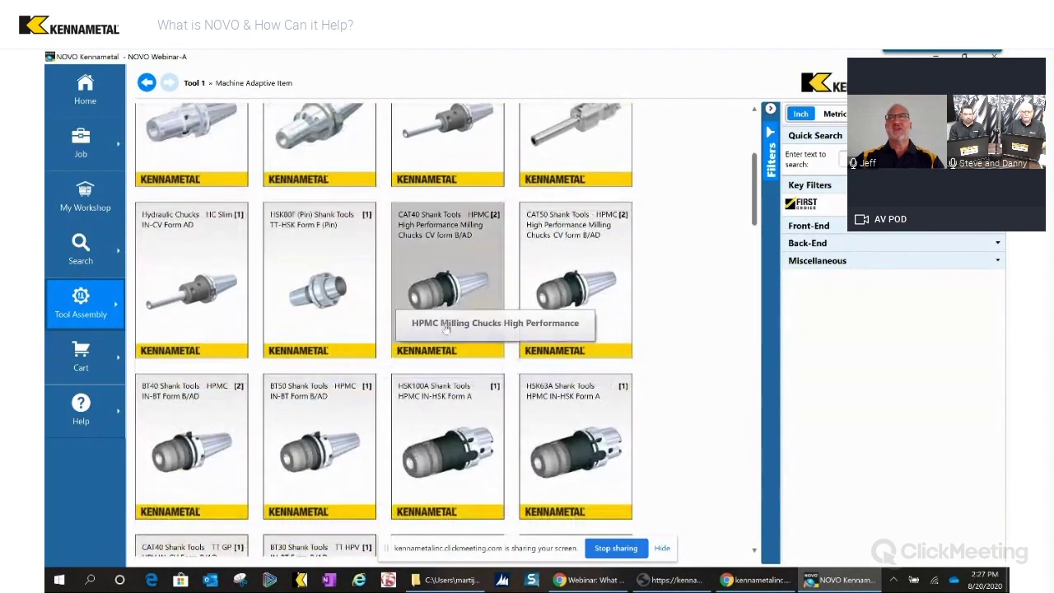
pyautogui.click(873, 244)
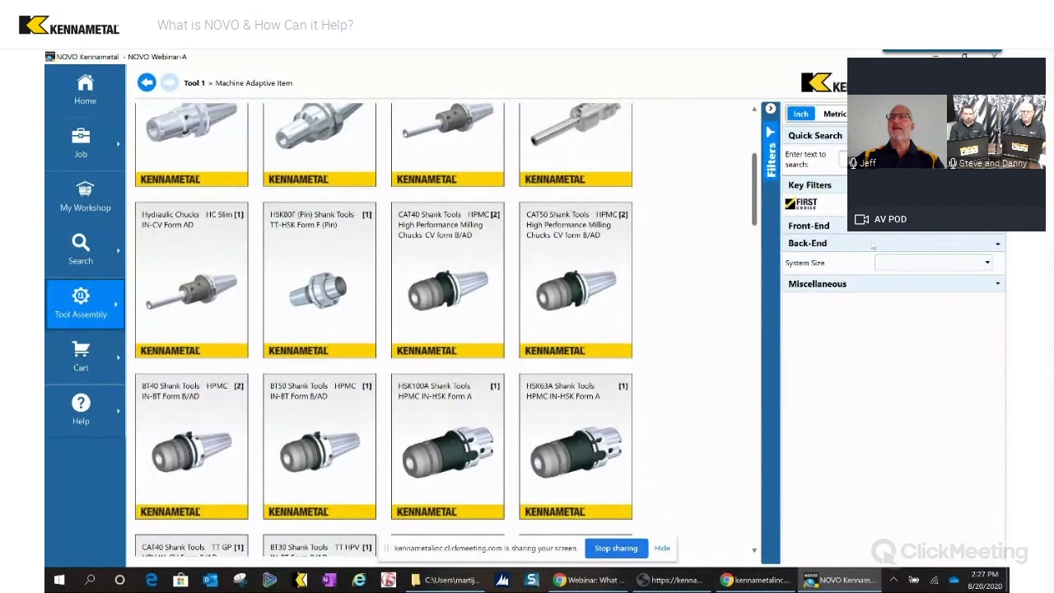
pyautogui.click(925, 263)
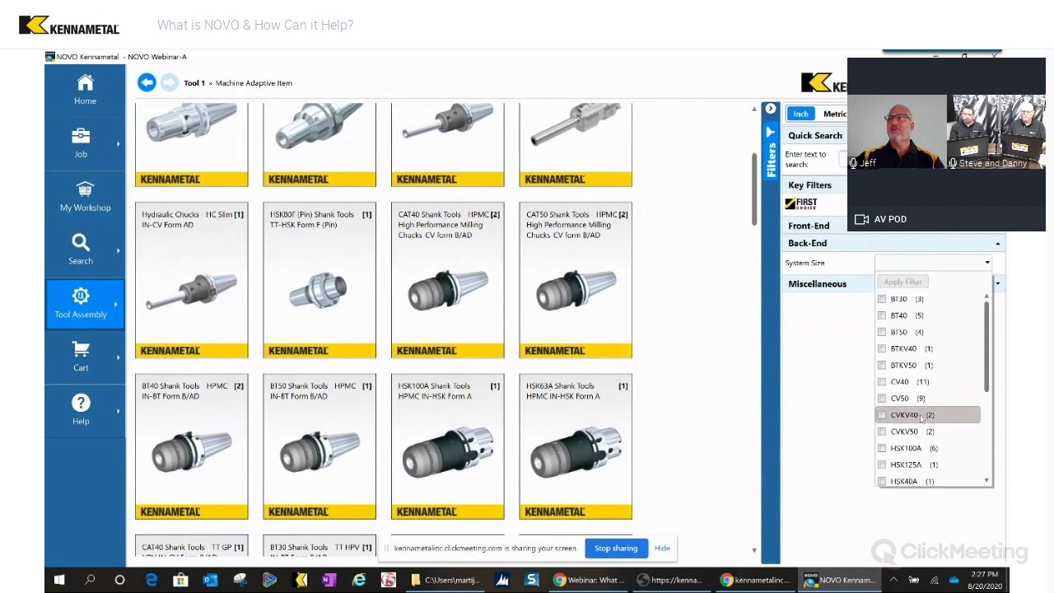
pyautogui.scroll(-3, 918, 412)
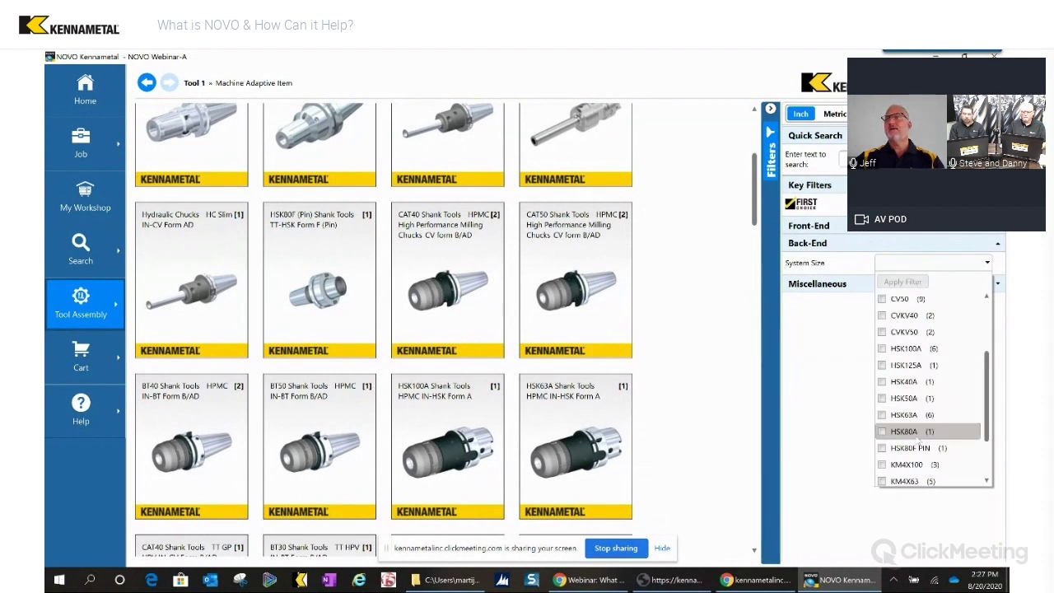
pyautogui.scroll(-2, 914, 432)
pyautogui.click(905, 432)
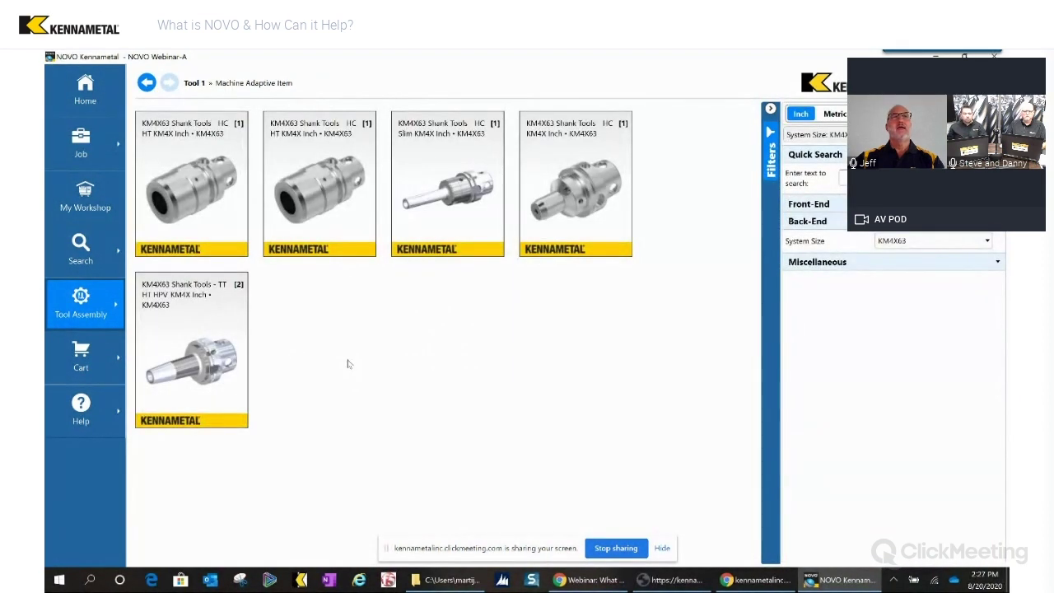
# Add the HydroForce High Torque hydraulic toolholder KM4X63HCTHT075350 to the tool assembly.
pyautogui.click(193, 205)
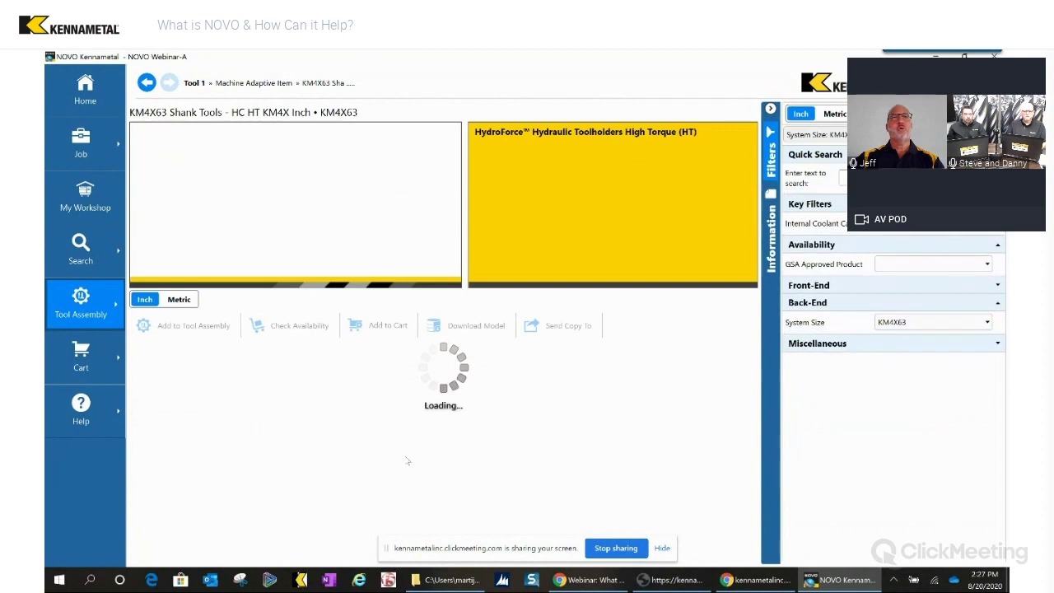
pyautogui.click(257, 394)
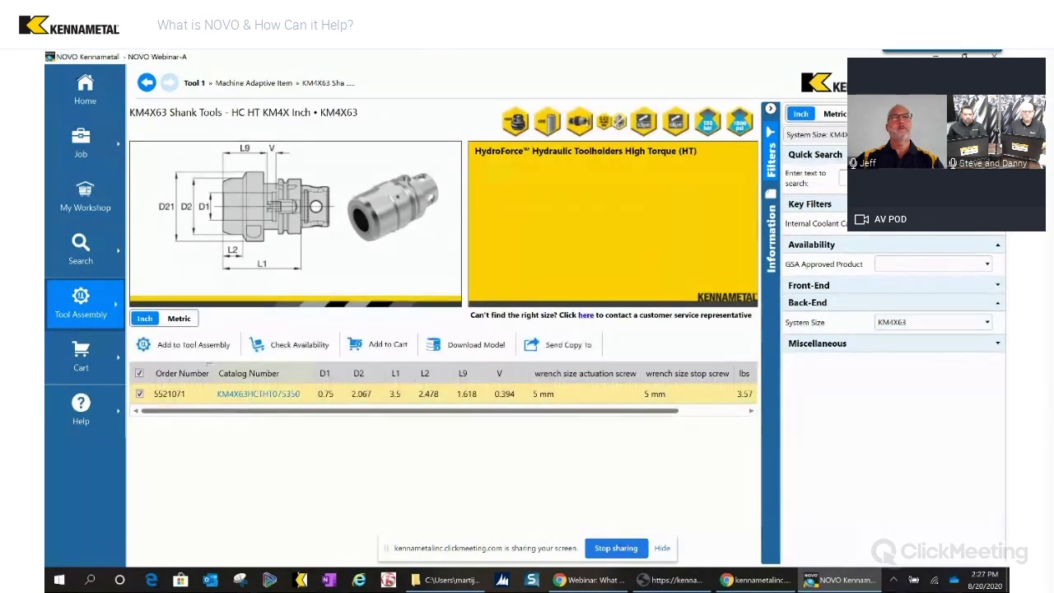
pyautogui.click(194, 345)
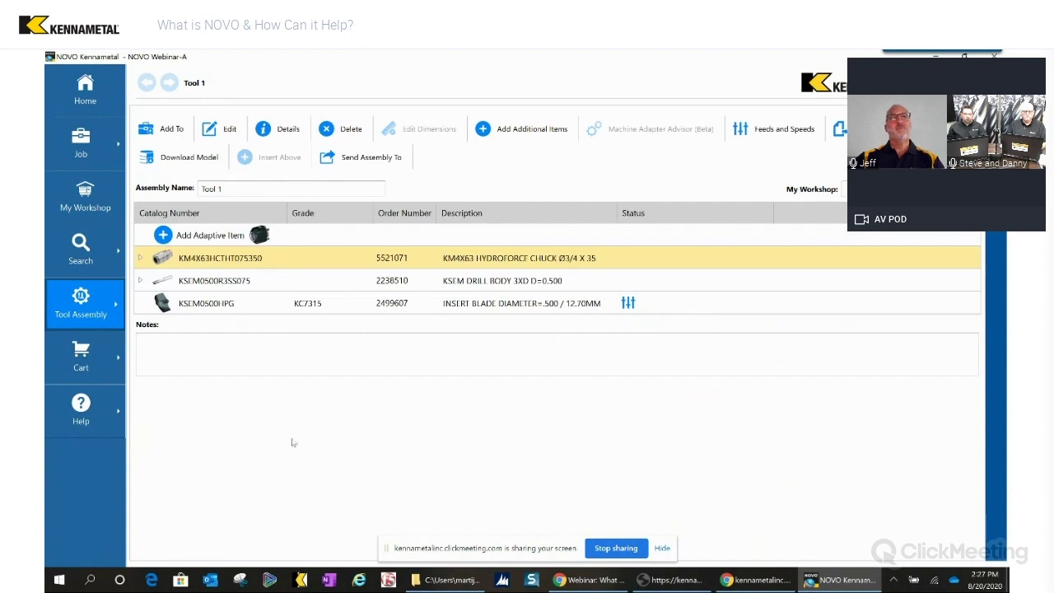
# Name the assembly "T1 (Machine area N datum B)" and add it to the current job.
pyautogui.tripleClick(233, 188)
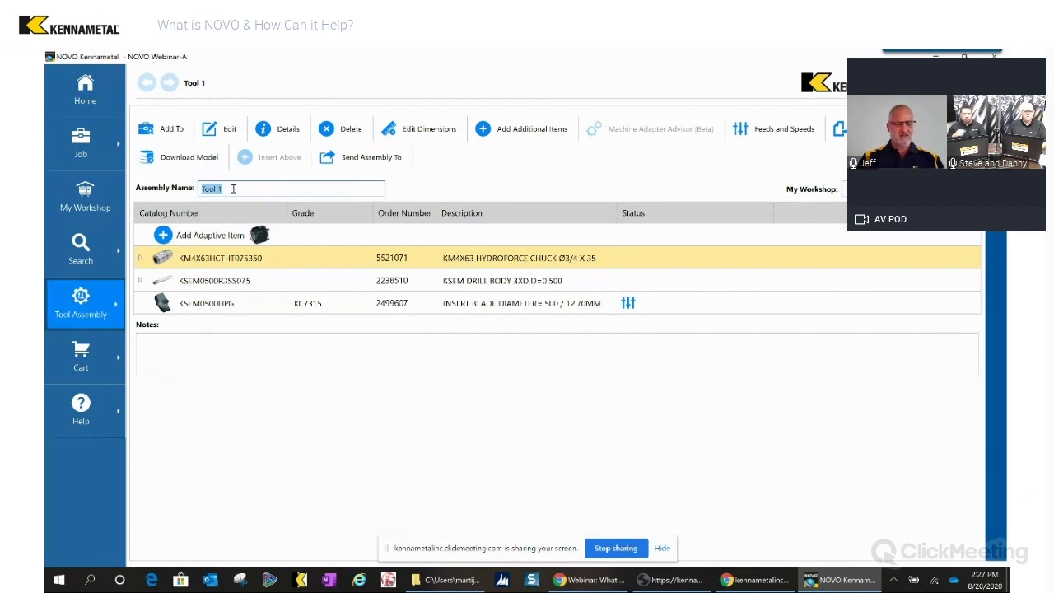
pyautogui.write('T1')
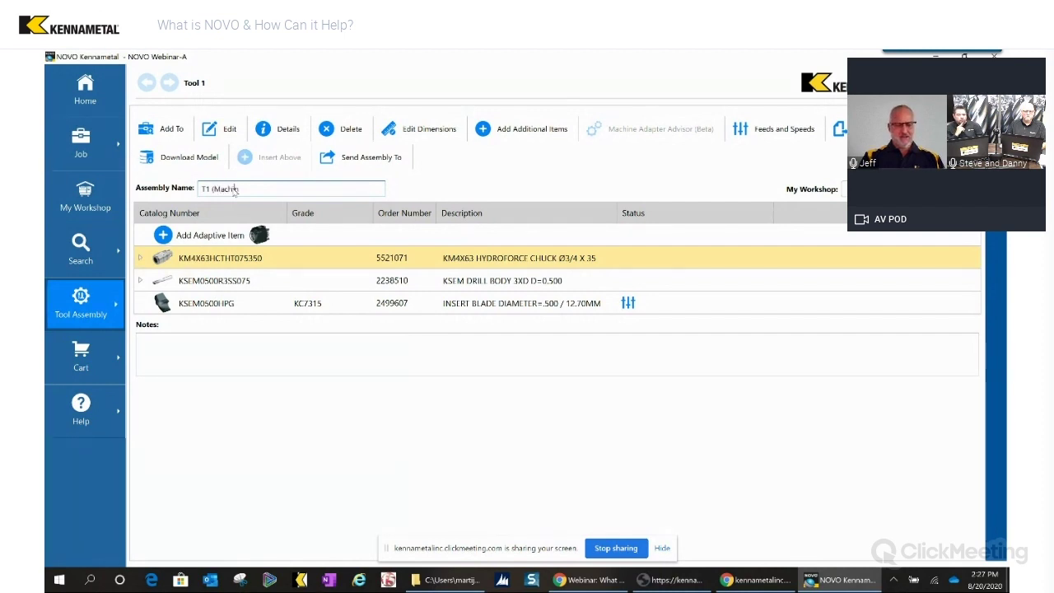
pyautogui.write('(Machine area N datum B')
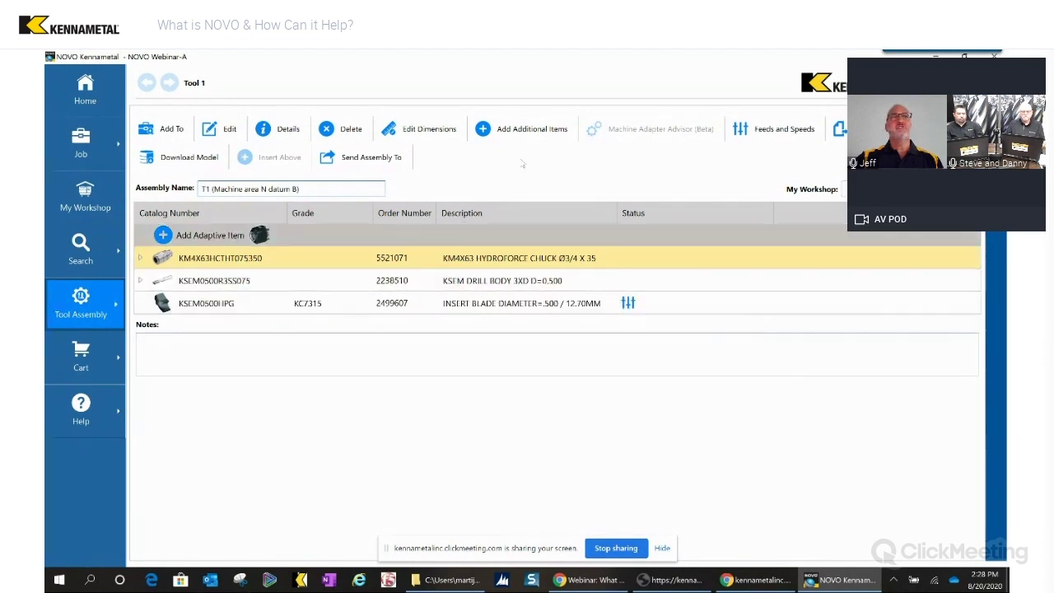
pyautogui.click(162, 129)
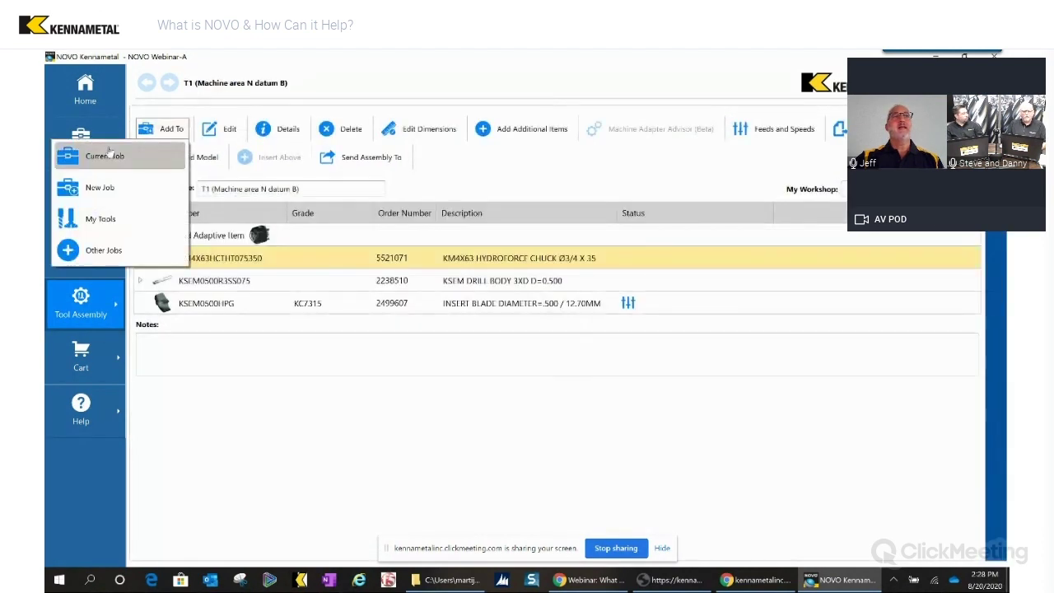
pyautogui.click(110, 155)
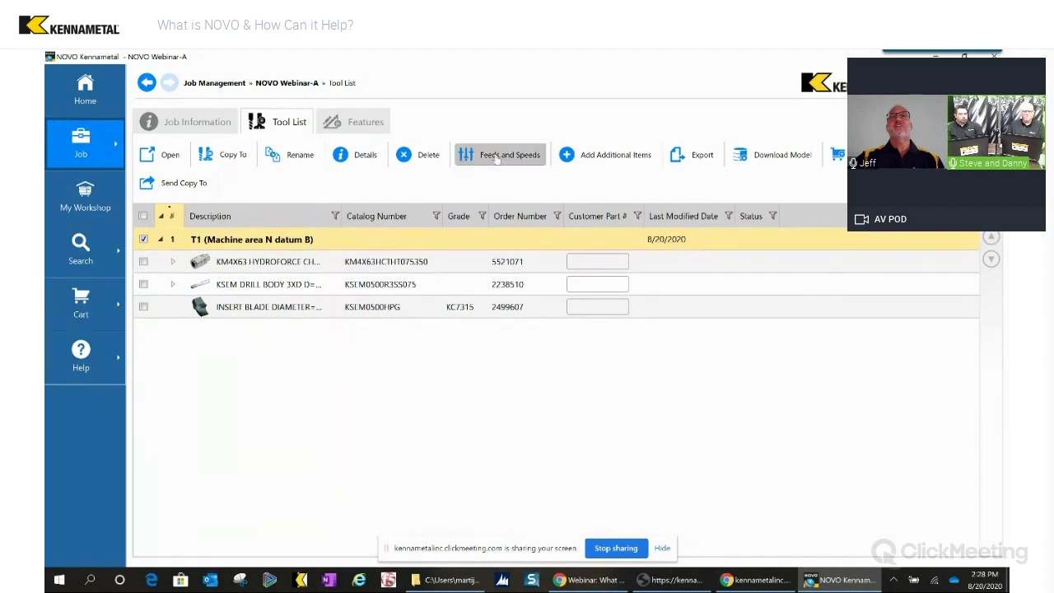
# Open the T1 assembly's feeds and speeds, compare metric with inch values, and set the feed per revolution to 0.00926 in/rev.
pyautogui.click(247, 240)
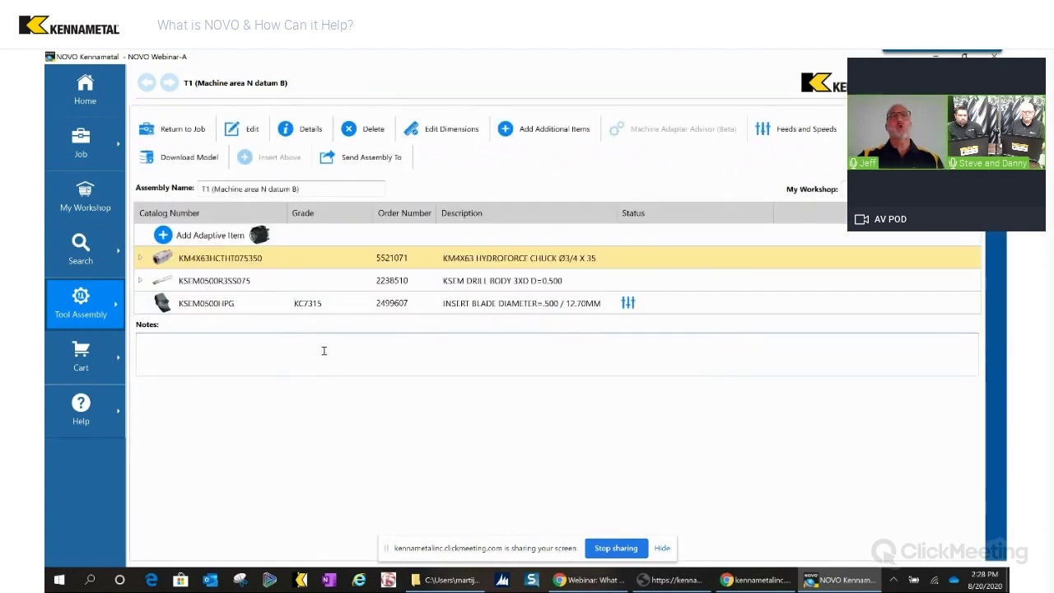
pyautogui.click(808, 130)
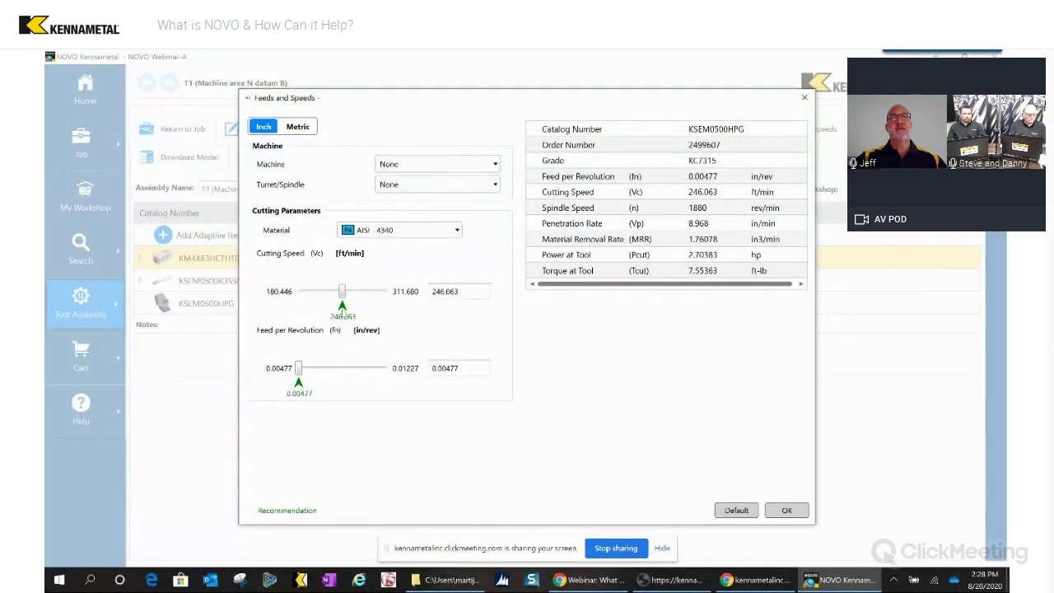
pyautogui.click(298, 130)
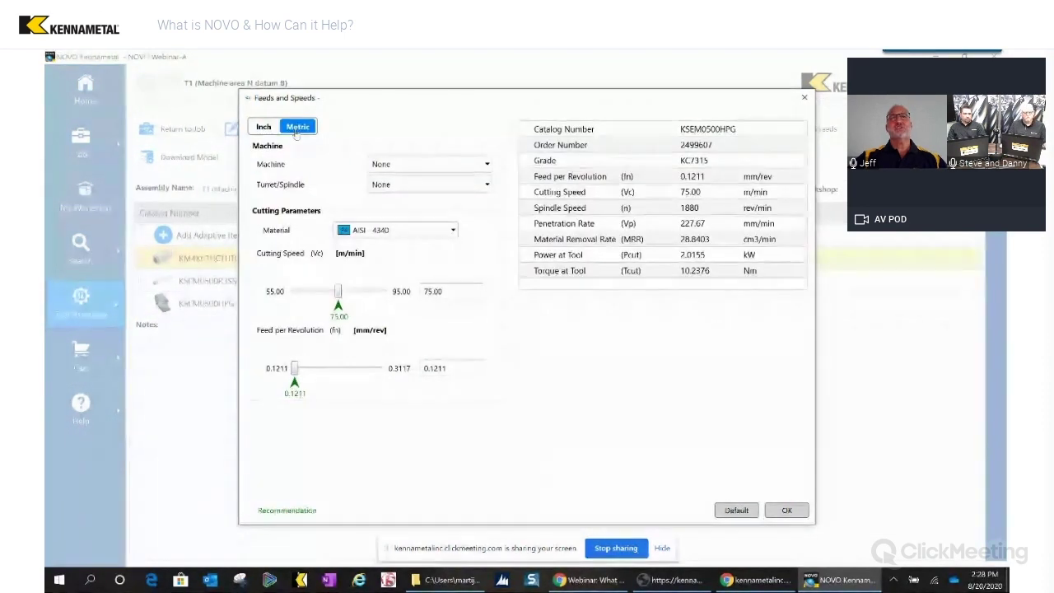
pyautogui.click(263, 128)
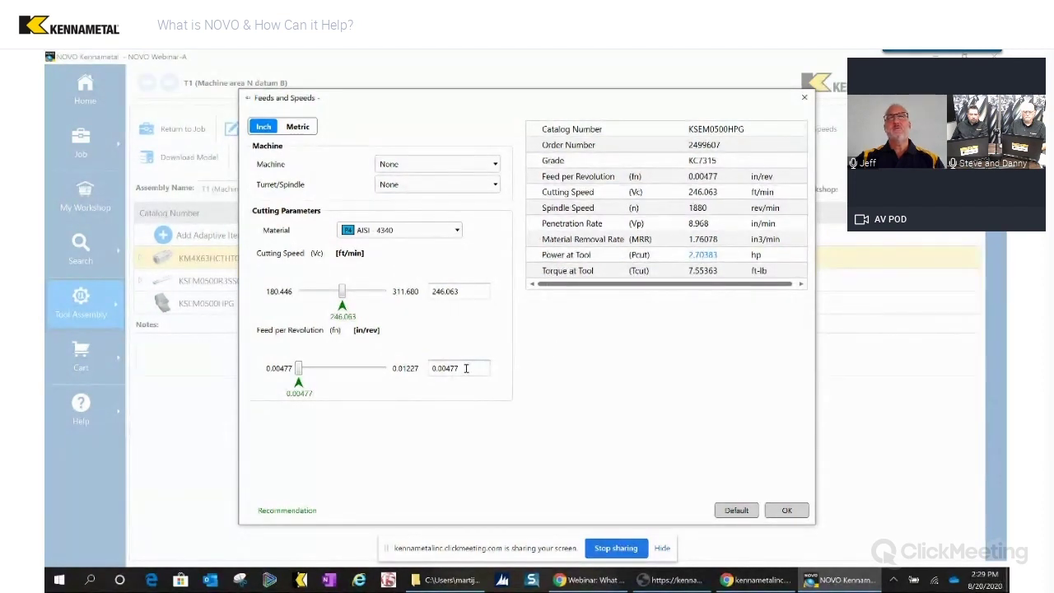
pyautogui.moveTo(298, 368); pyautogui.dragTo(351, 369)
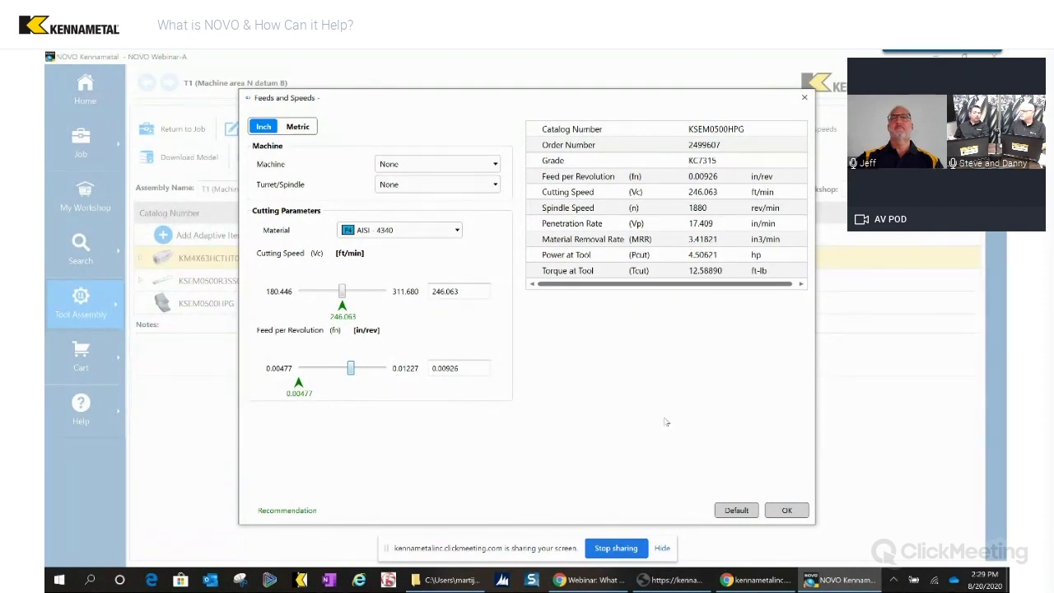
pyautogui.click(787, 511)
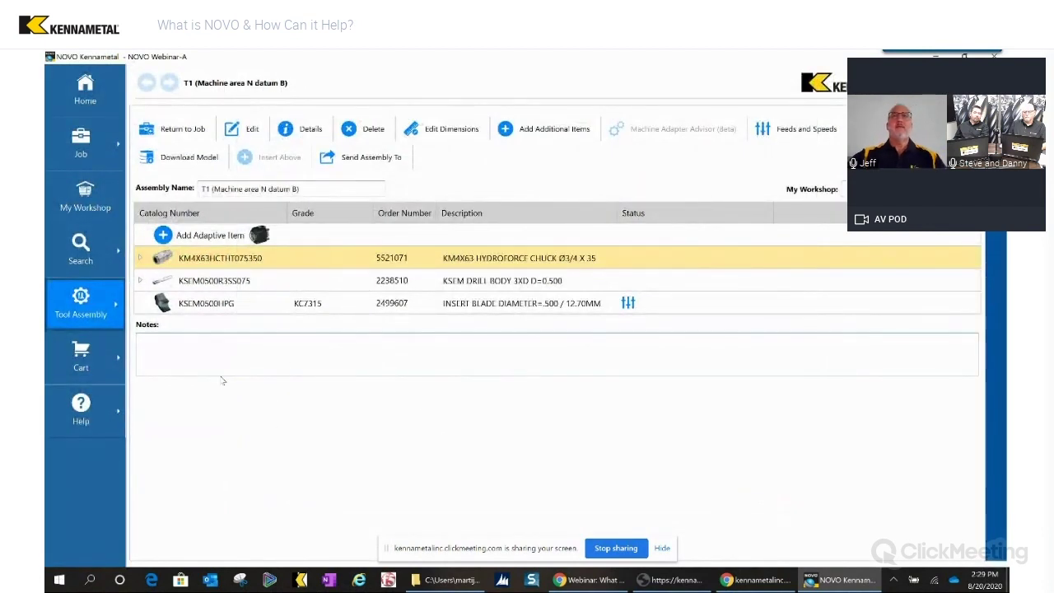
# Inspect the drill body's spare parts and the KM4X63HCTHT075350 toolholder's product page, and put the toolholder back in the assembly.
pyautogui.click(195, 357)
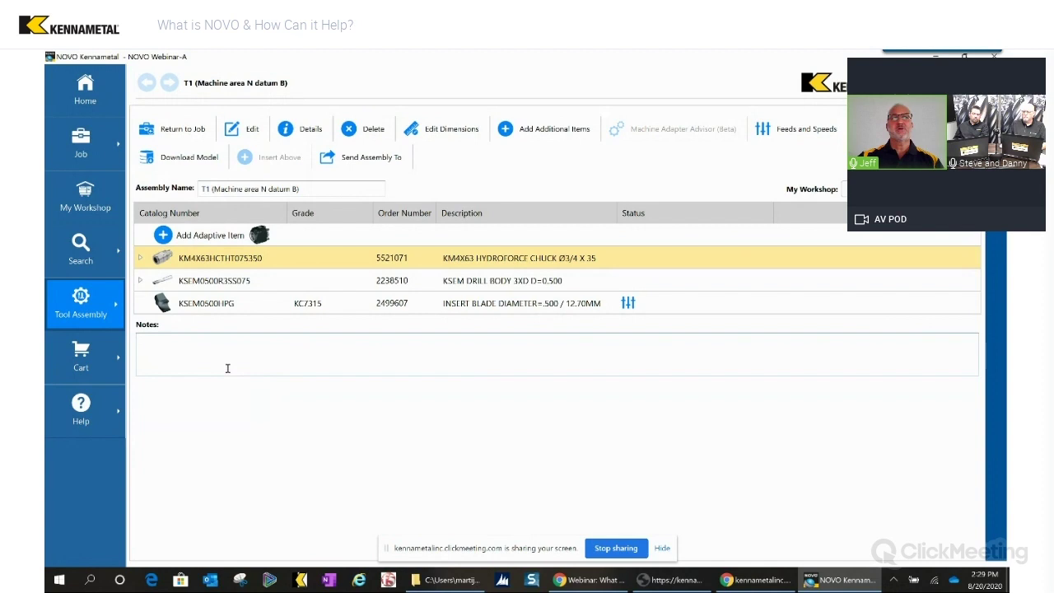
pyautogui.click(140, 282)
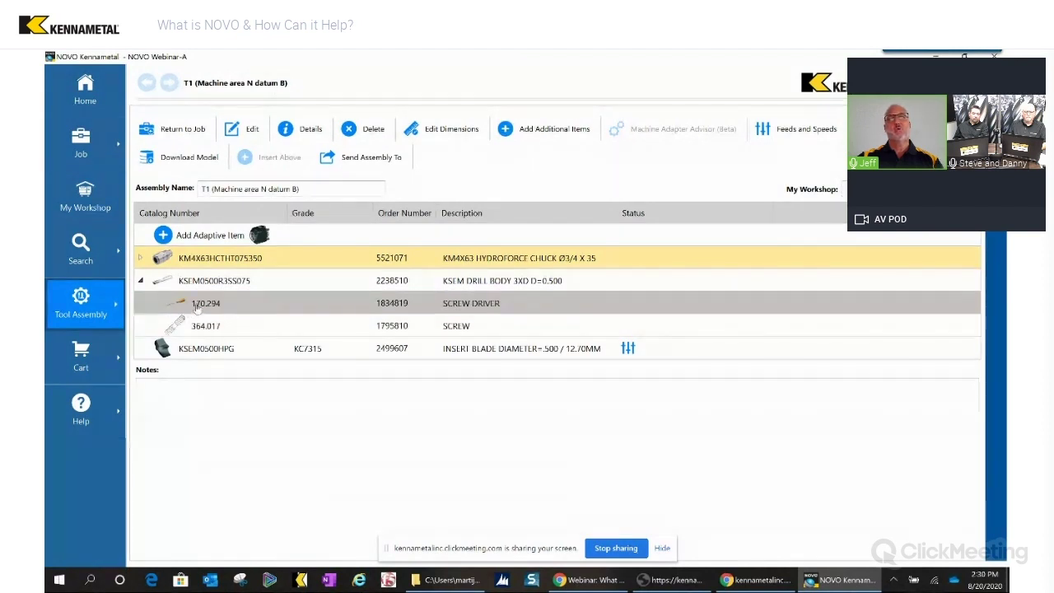
pyautogui.click(139, 259)
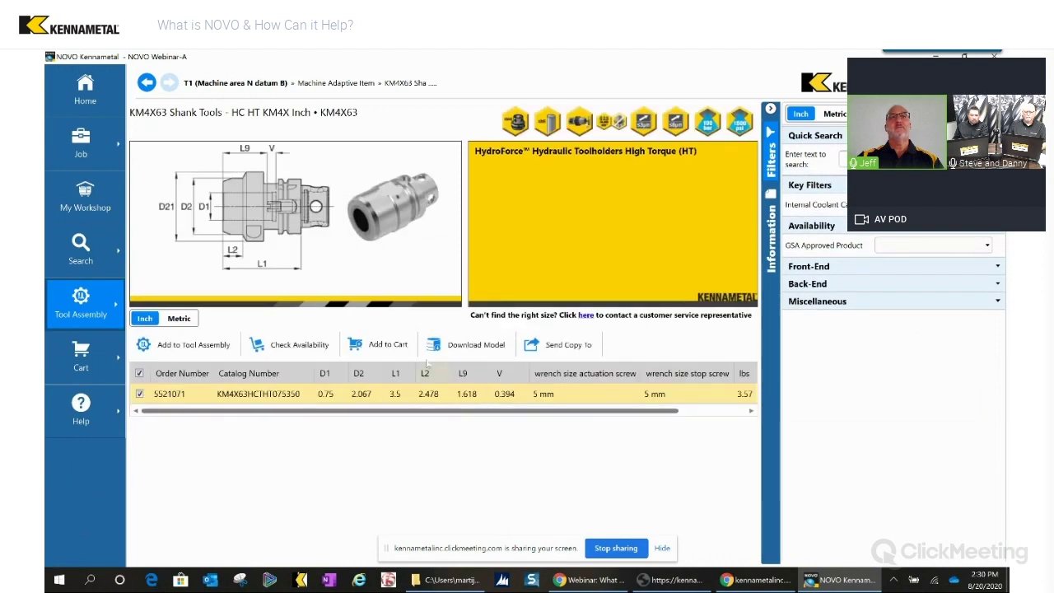
pyautogui.click(146, 83)
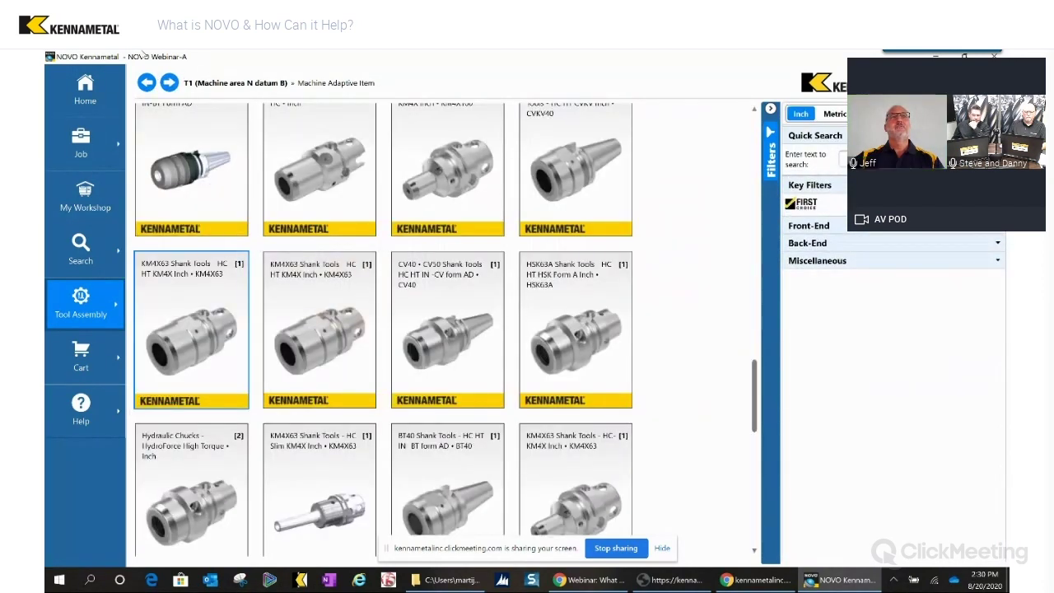
pyautogui.click(168, 84)
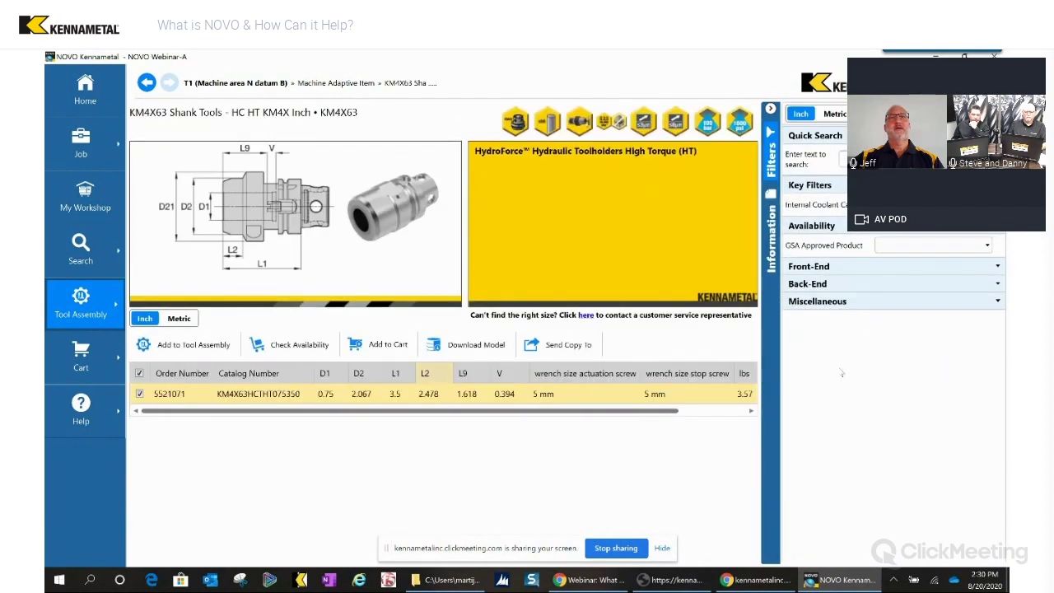
pyautogui.click(198, 345)
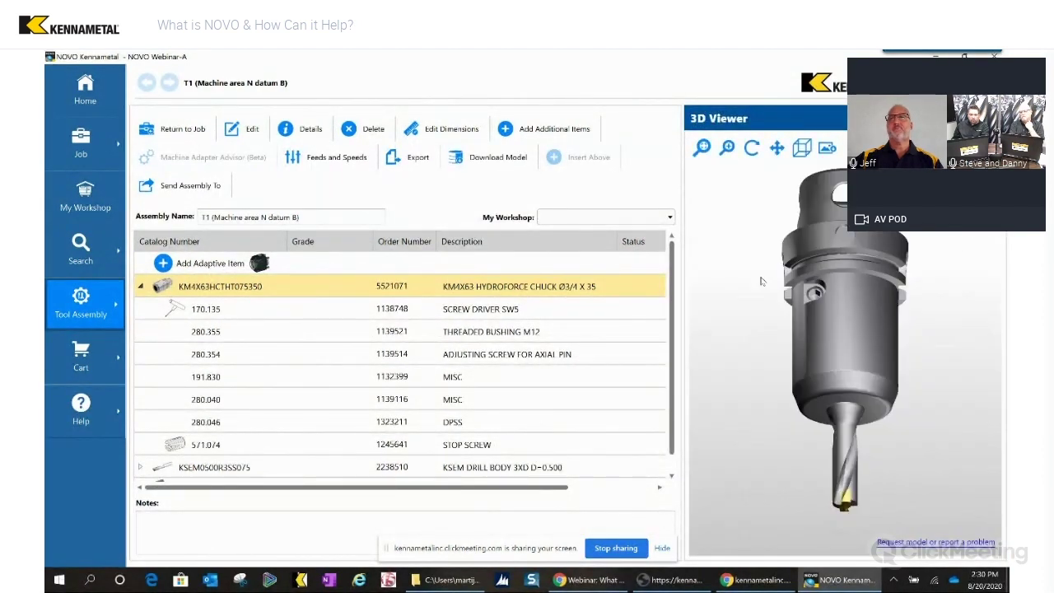
# Save an angled 3D view of the assembly as "T1 (Machine area N datum B).png" in the 2020 Webinar for NOVO calls folder.
pyautogui.moveTo(855, 311); pyautogui.dragTo(914, 239)
pyautogui.click(802, 149)
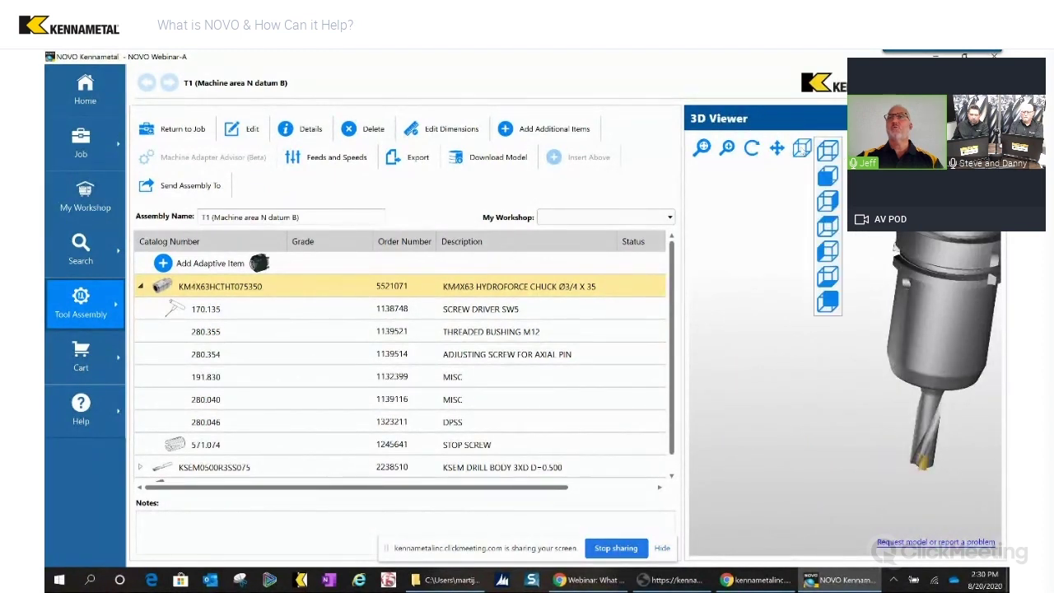
pyautogui.click(826, 201)
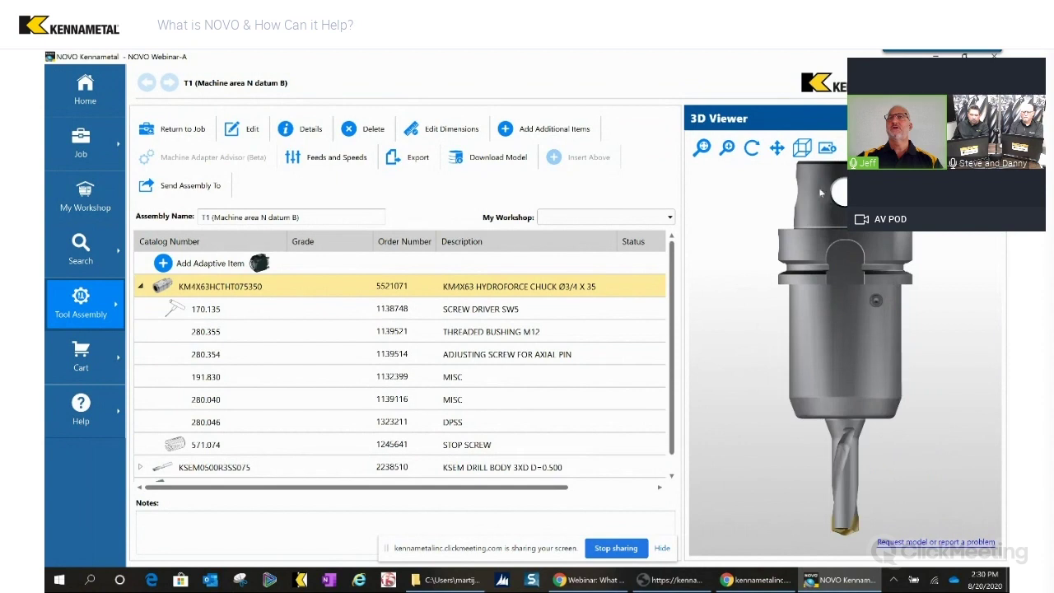
pyautogui.click(802, 148)
pyautogui.click(828, 303)
pyautogui.moveTo(933, 391); pyautogui.dragTo(891, 289)
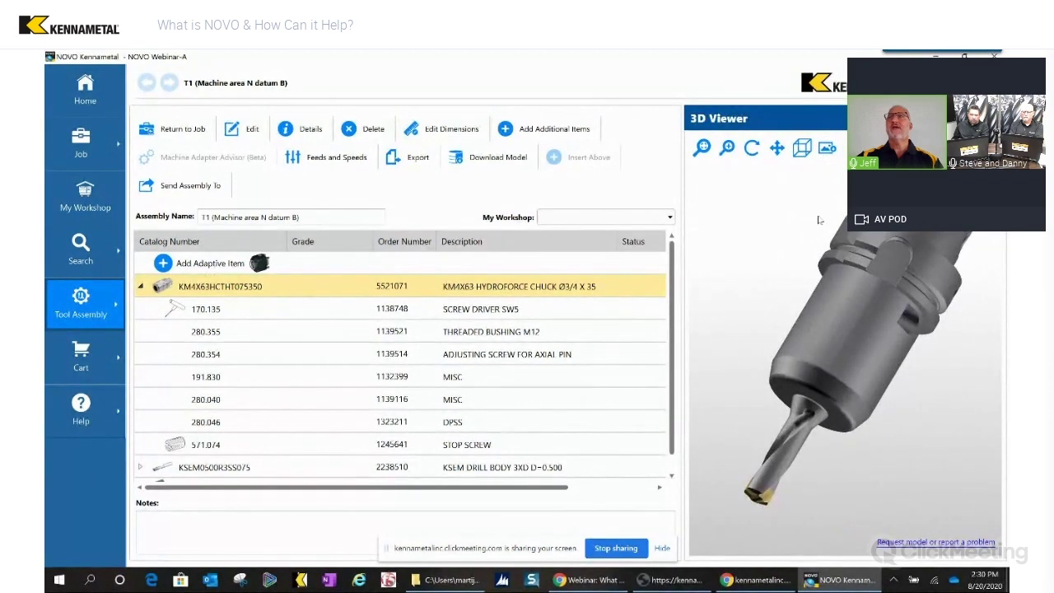
pyautogui.click(827, 150)
pyautogui.click(222, 492)
pyautogui.click(223, 497)
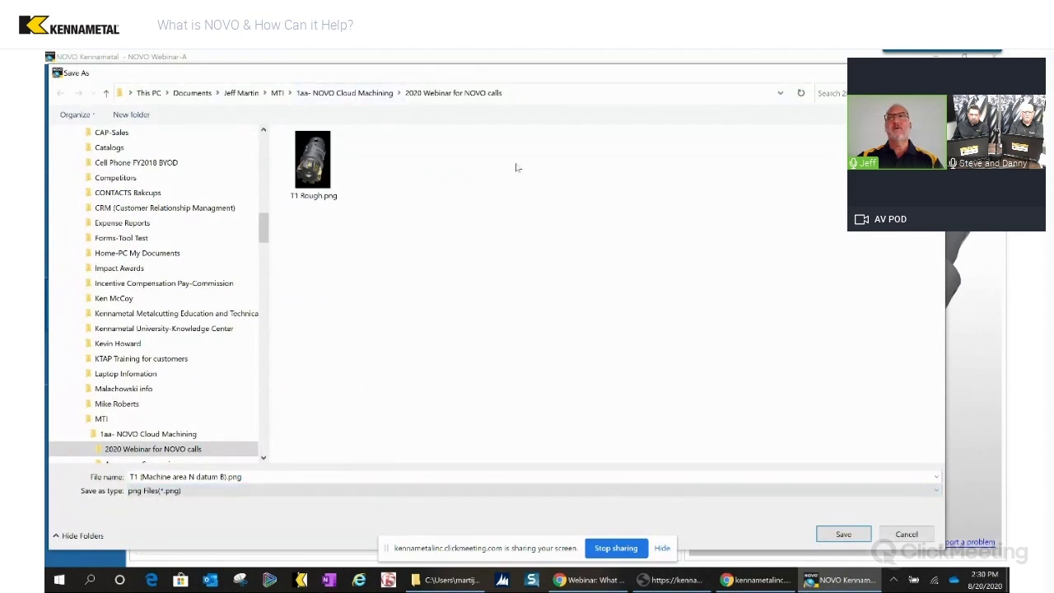
pyautogui.click(843, 534)
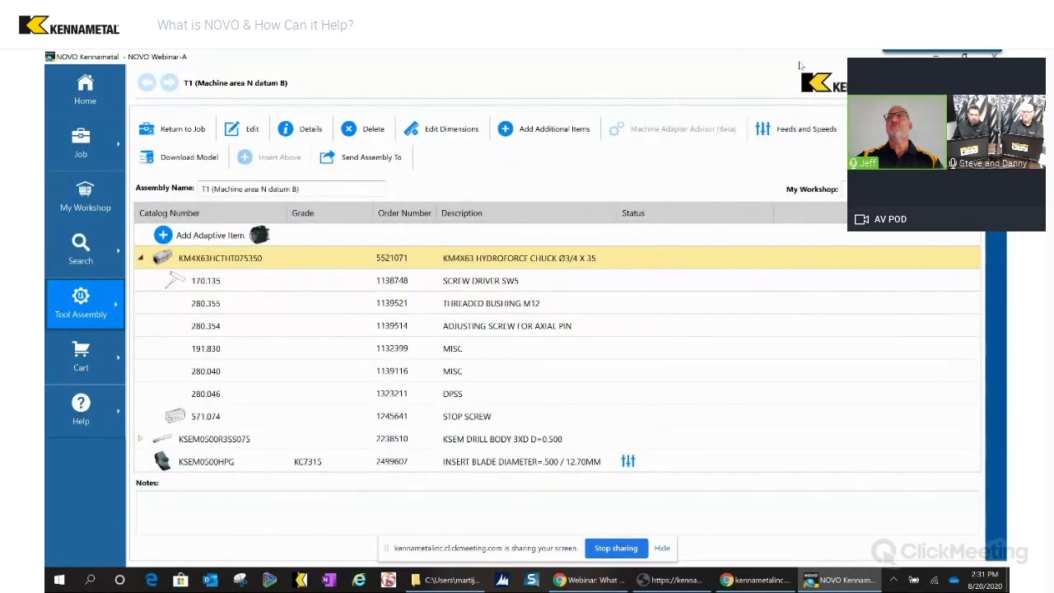
# Clear the assembly image's entry from the downloads list, maximize the window and return to the job's tool list.
pyautogui.moveTo(798, 66); pyautogui.dragTo(593, 181)
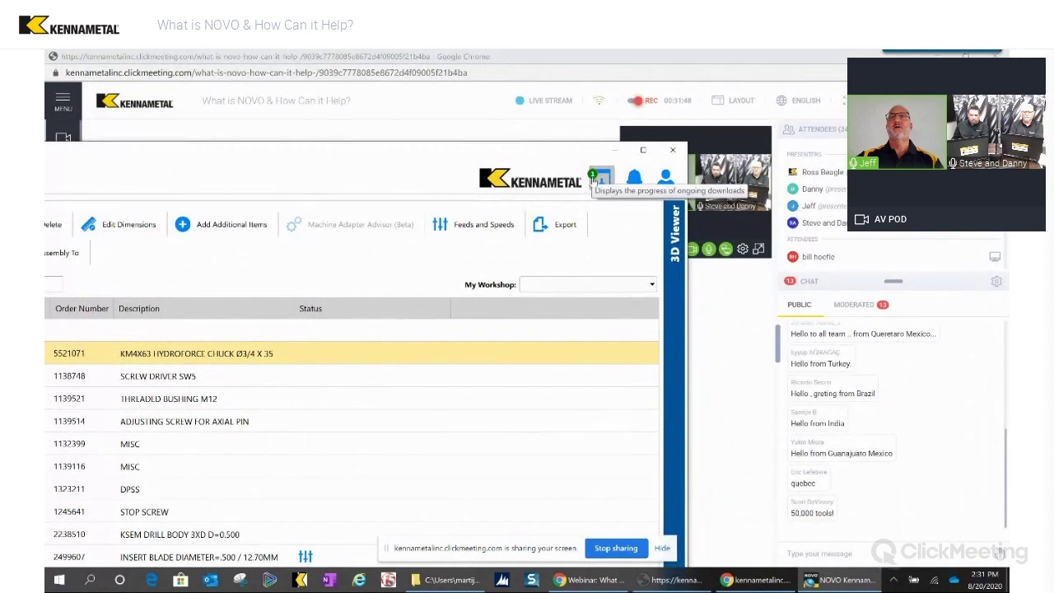
pyautogui.click(605, 184)
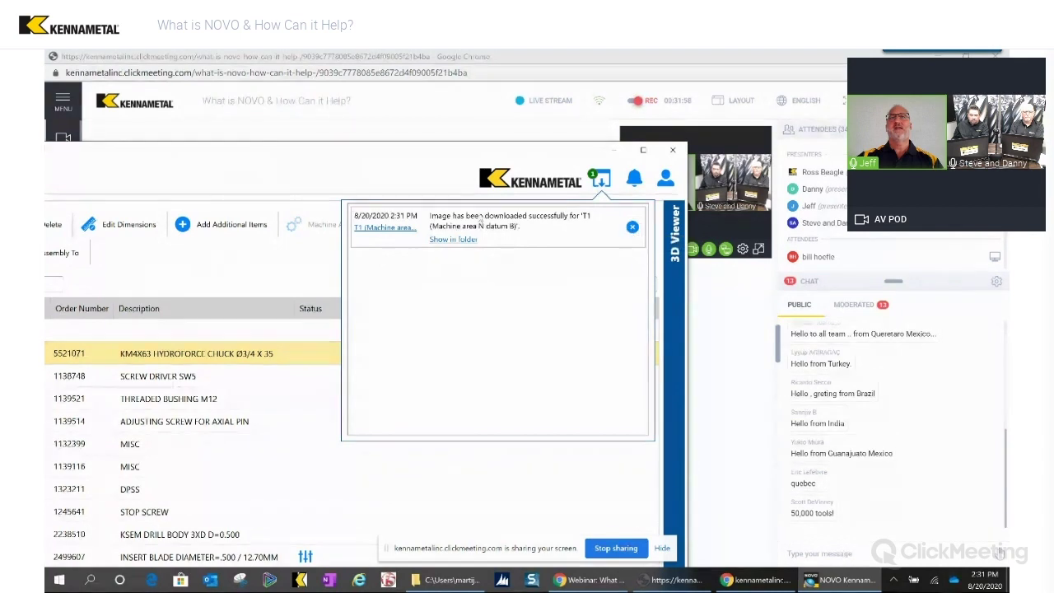
pyautogui.click(631, 226)
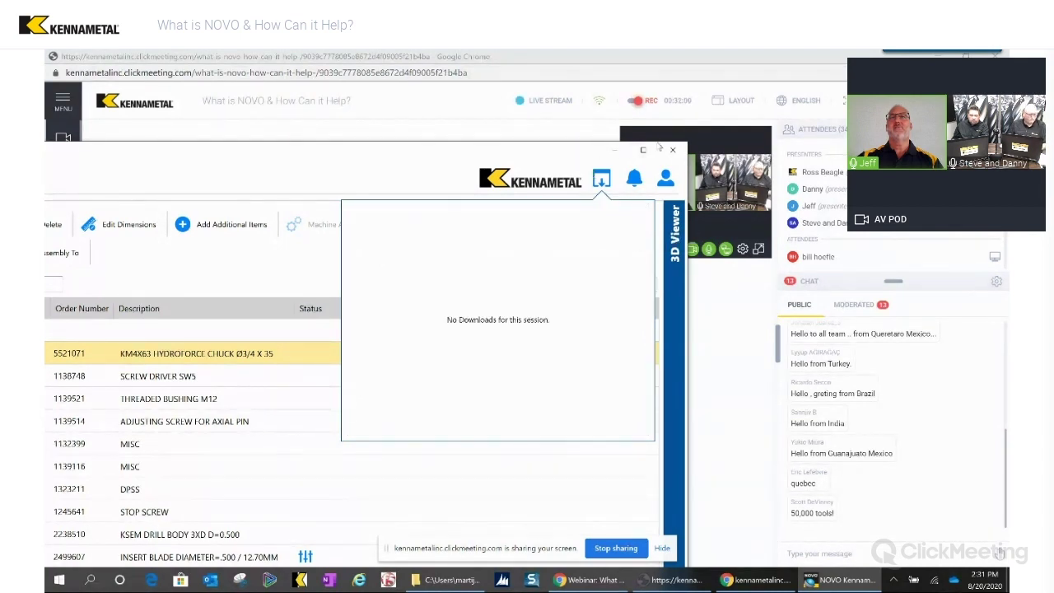
pyautogui.click(643, 153)
pyautogui.click(643, 153)
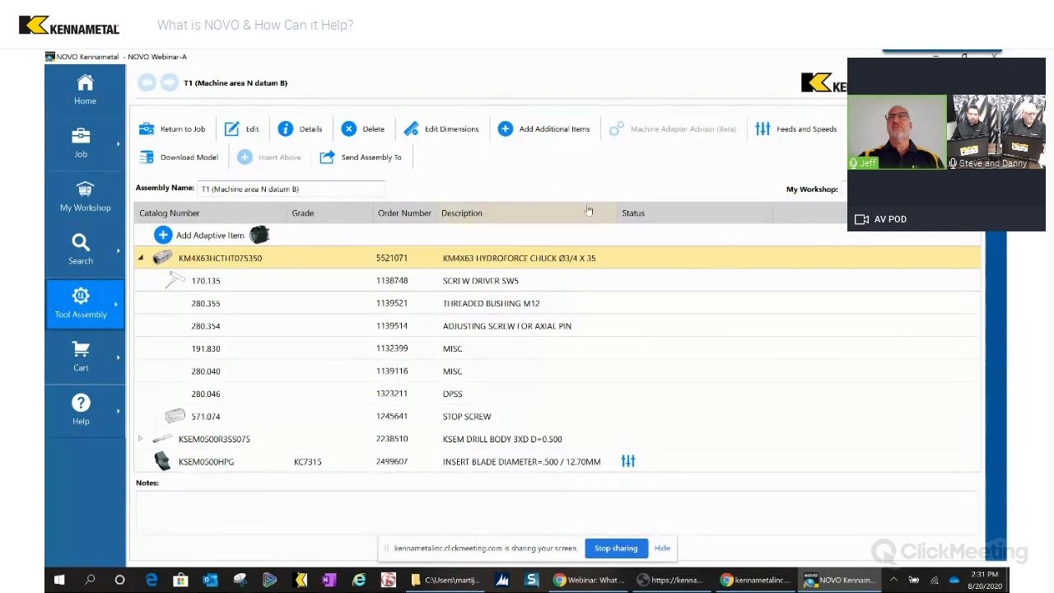
pyautogui.click(173, 131)
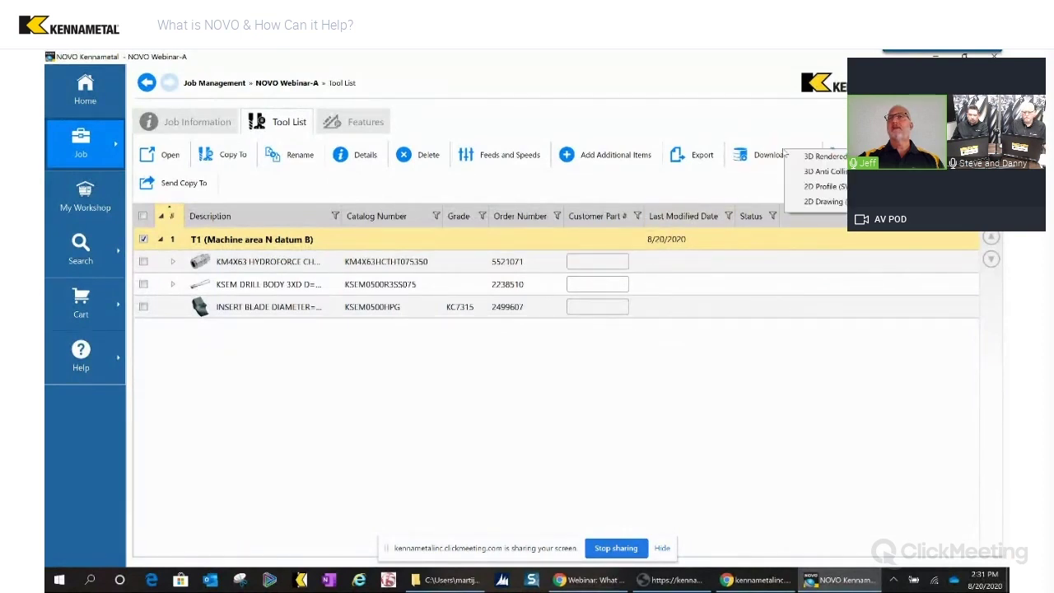
# Check the file types offered for downloading the current assembly's 3D rendered model, and cancel the save.
pyautogui.moveTo(838, 161)
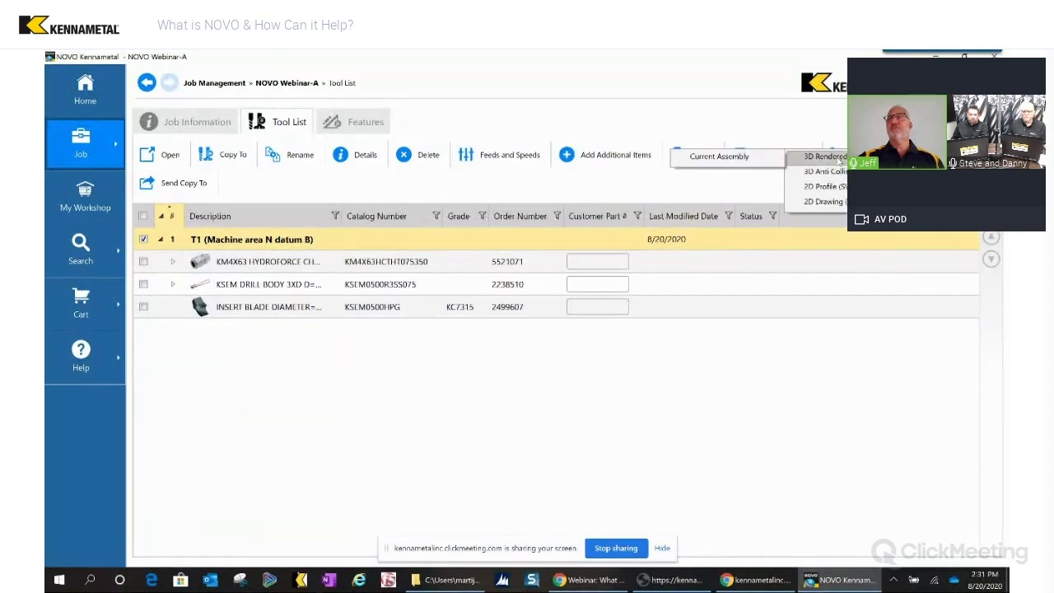
pyautogui.click(719, 157)
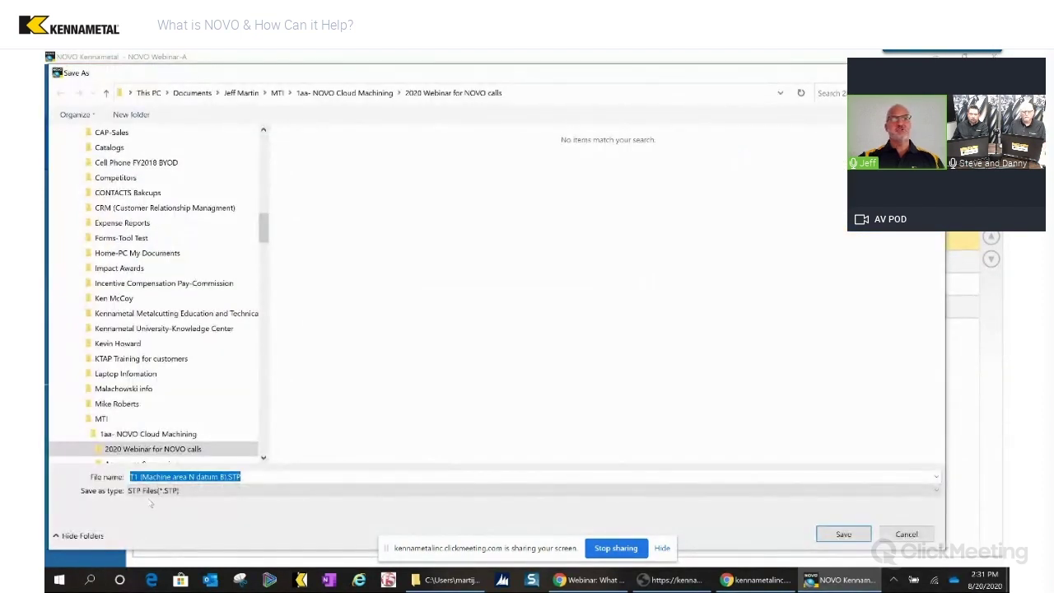
pyautogui.click(219, 492)
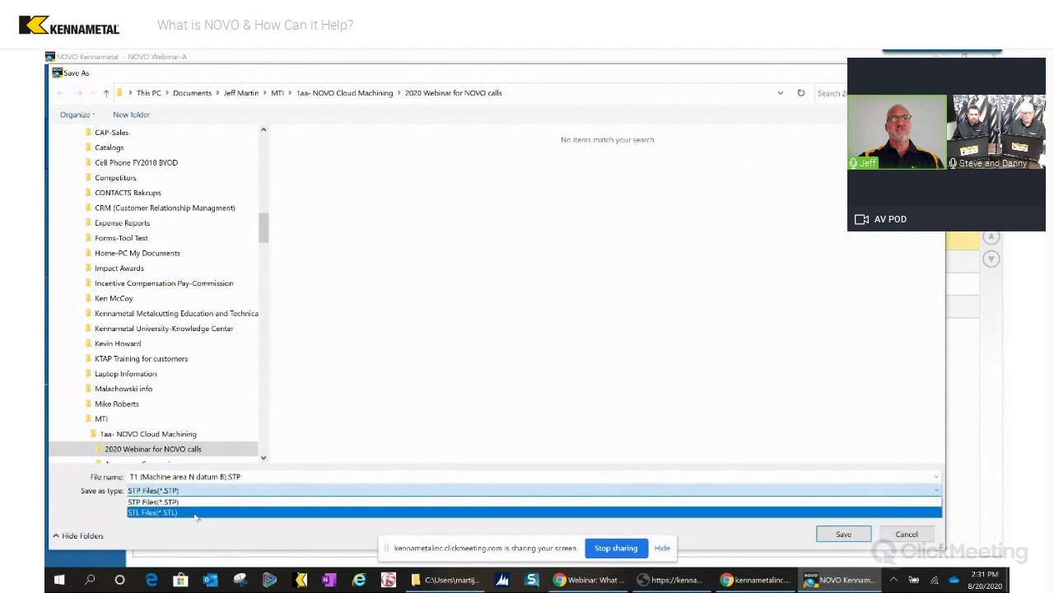
pyautogui.click(449, 366)
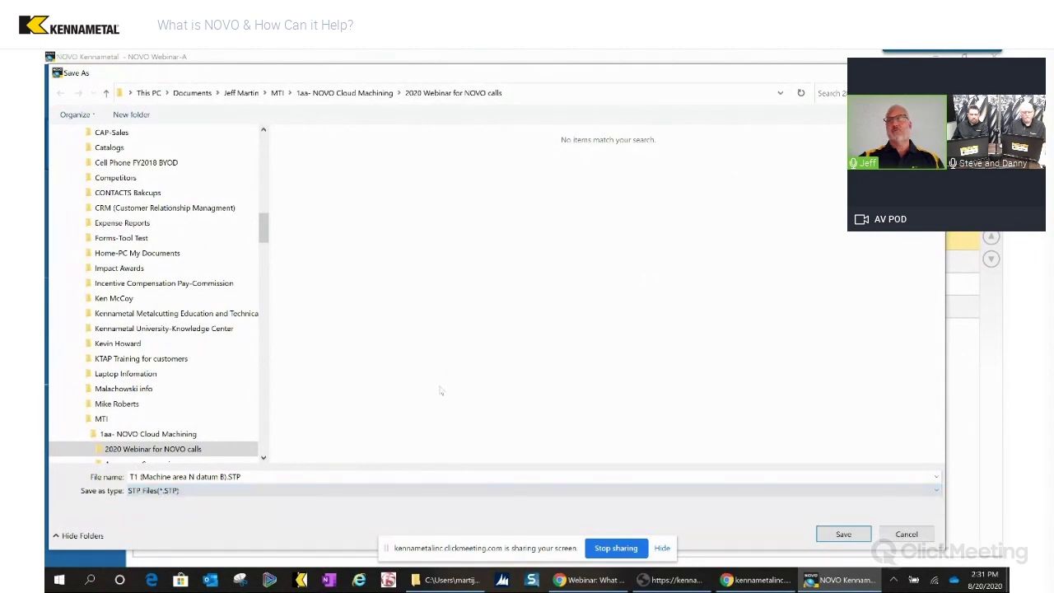
pyautogui.click(921, 535)
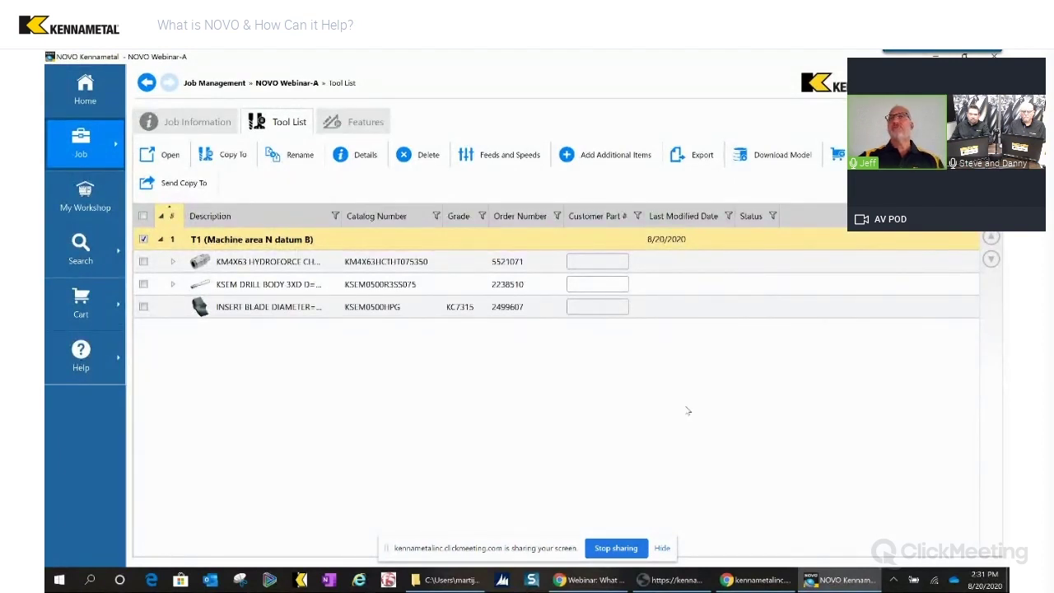
# Review the file formats offered for downloading the current T1 assembly's 3D model, and leave without saving it.
pyautogui.click(774, 156)
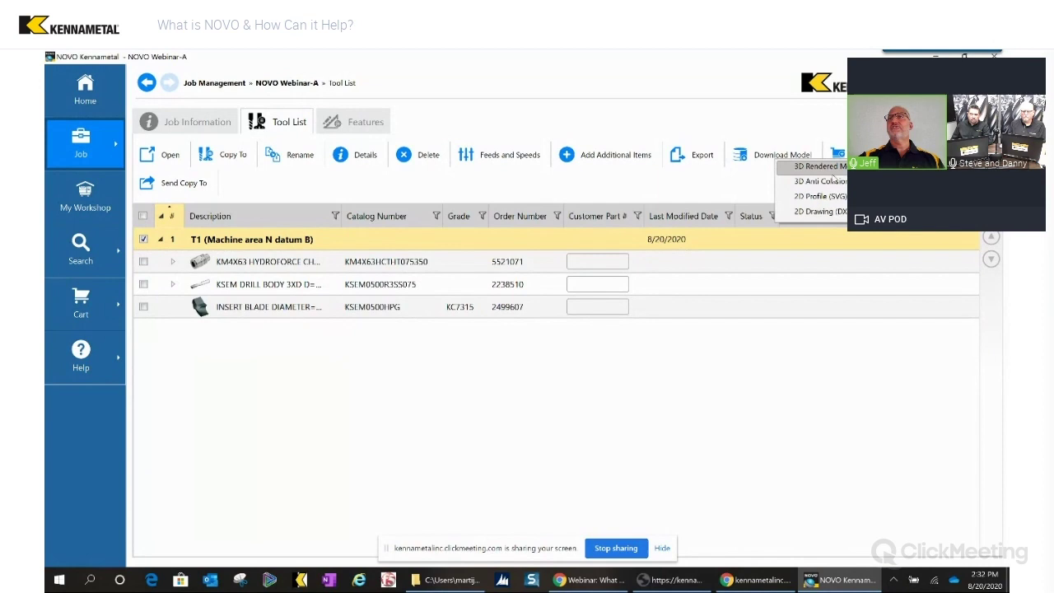
pyautogui.moveTo(838, 173)
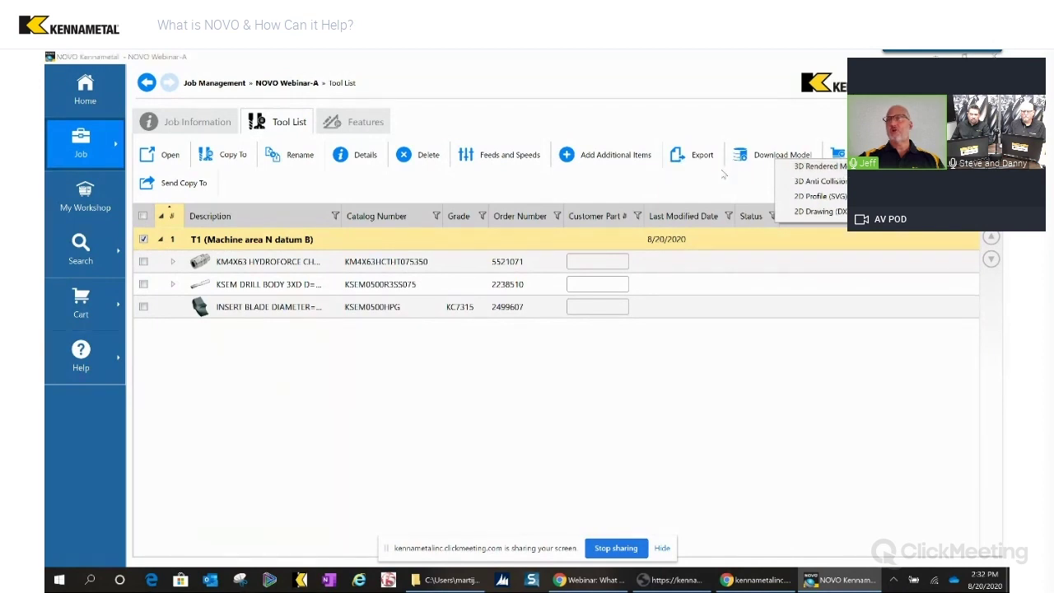
pyautogui.click(710, 166)
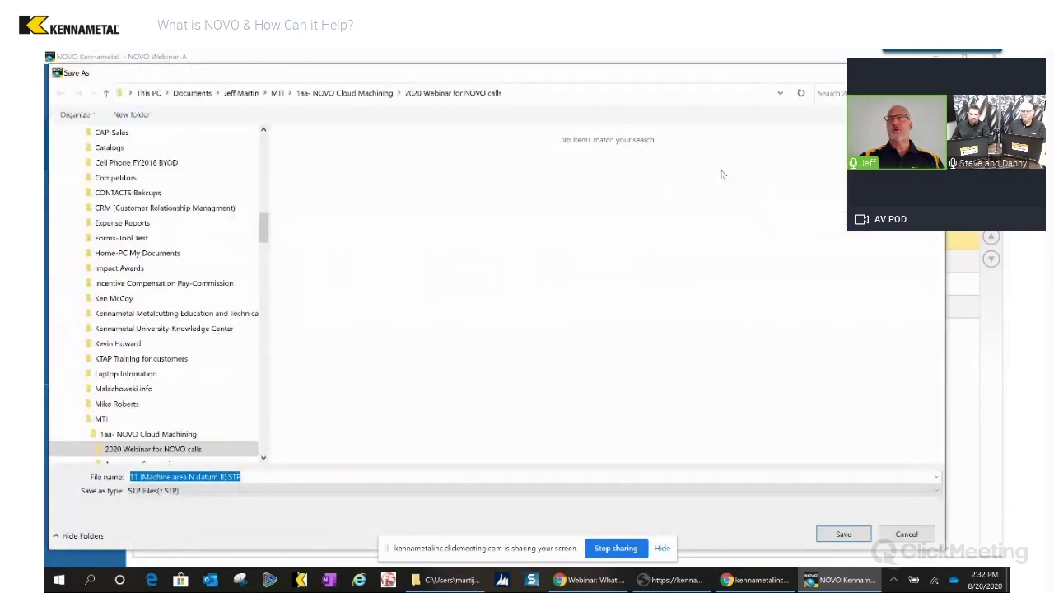
pyautogui.click(232, 491)
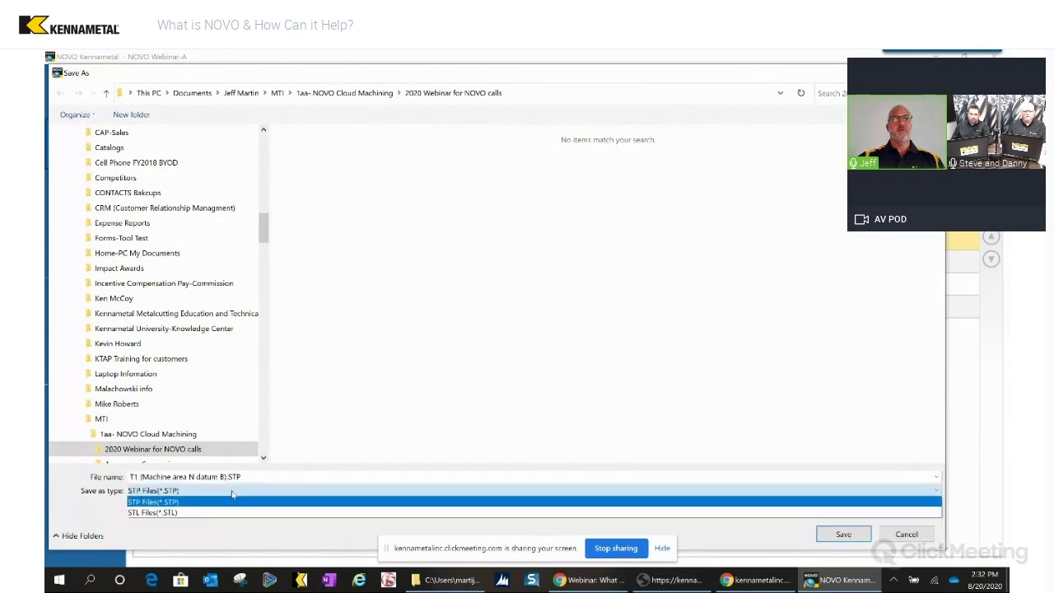
pyautogui.click(273, 484)
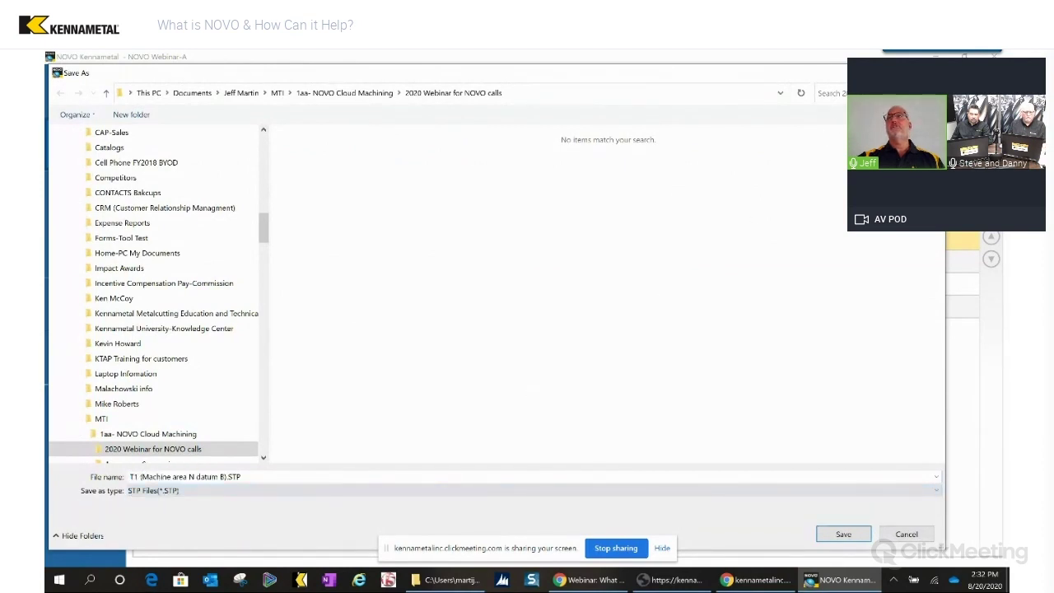
pyautogui.click(843, 533)
# Download the current assembly's 2D drawing as "T1 (Machine area N datum B).PDF" into the 2020 Webinar for NOVO calls folder.
pyautogui.click(765, 155)
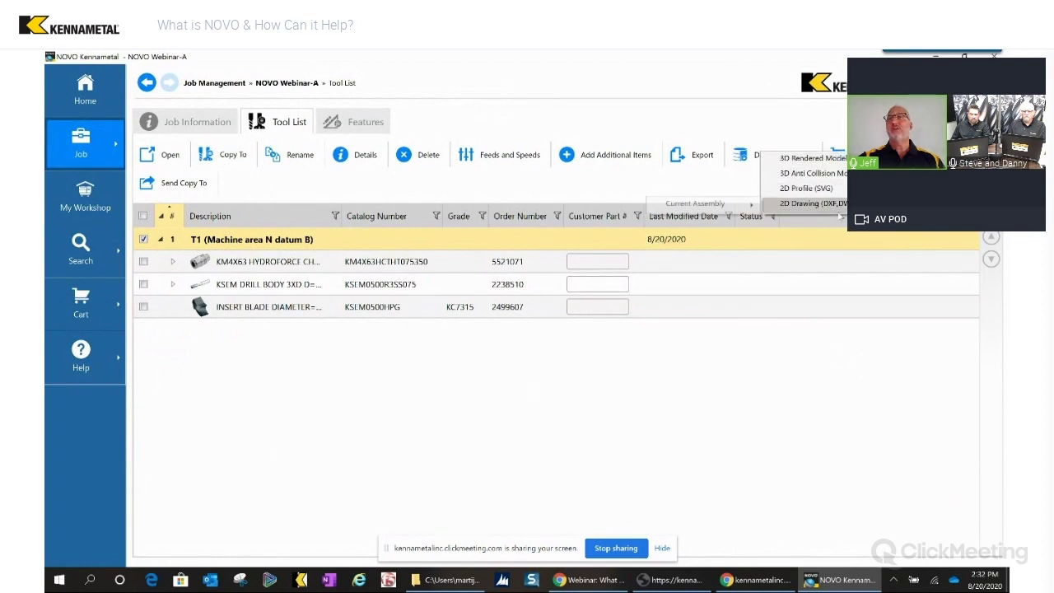
pyautogui.moveTo(696, 204)
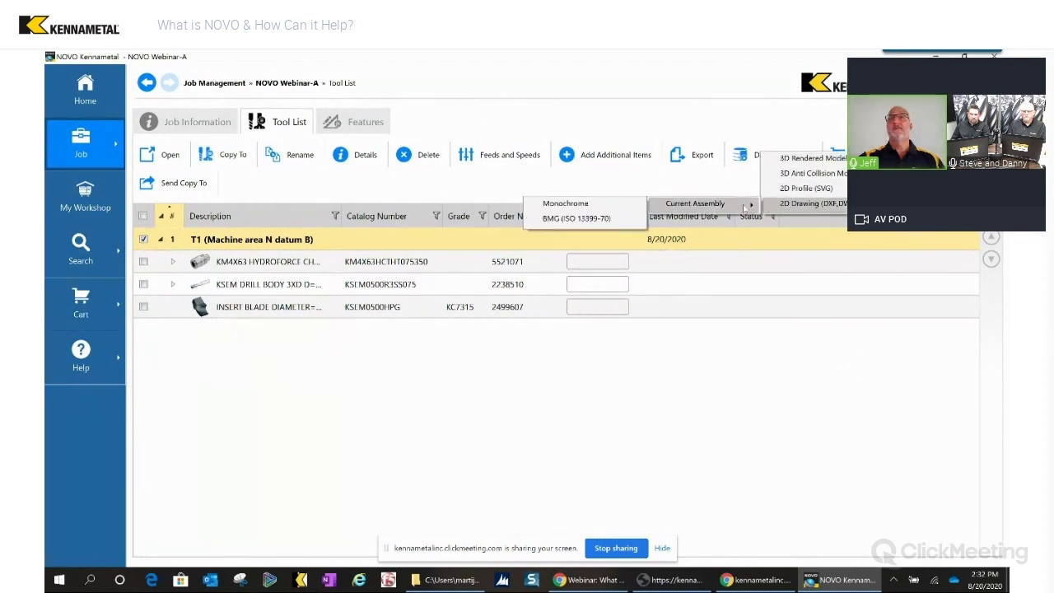
pyautogui.click(594, 209)
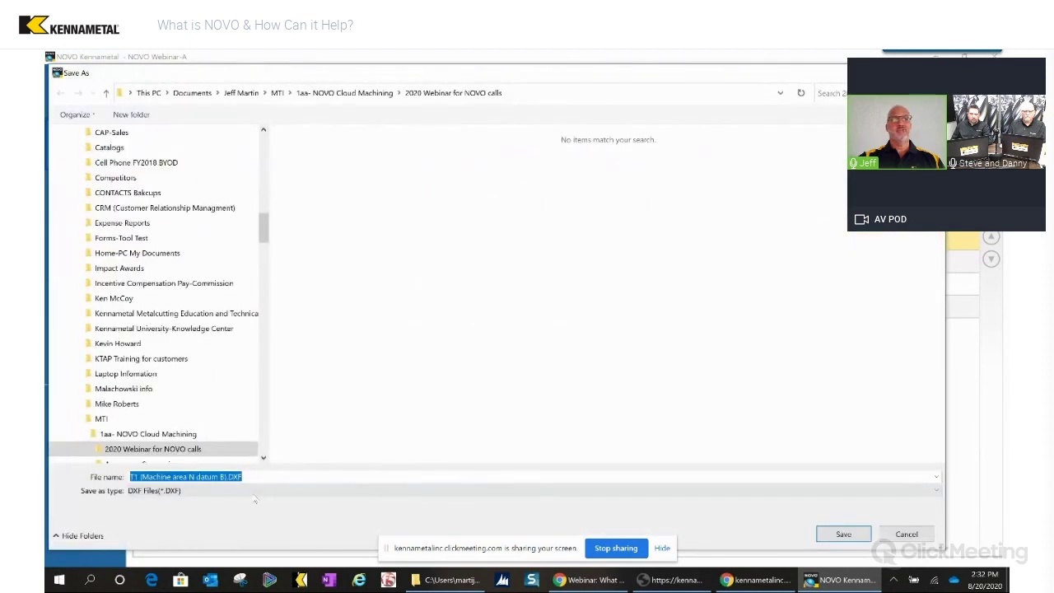
pyautogui.click(185, 491)
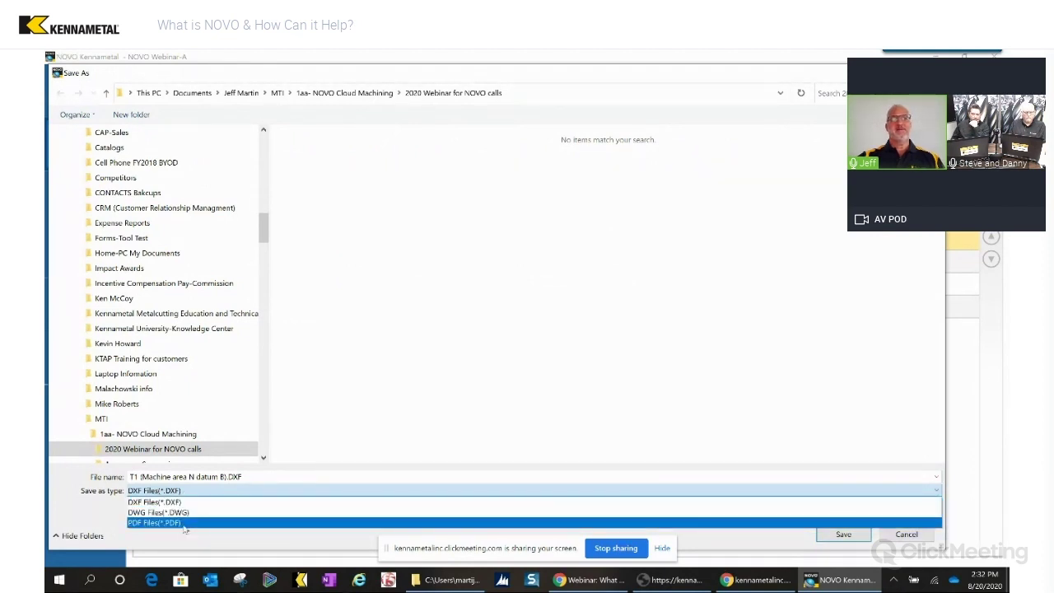
pyautogui.click(185, 523)
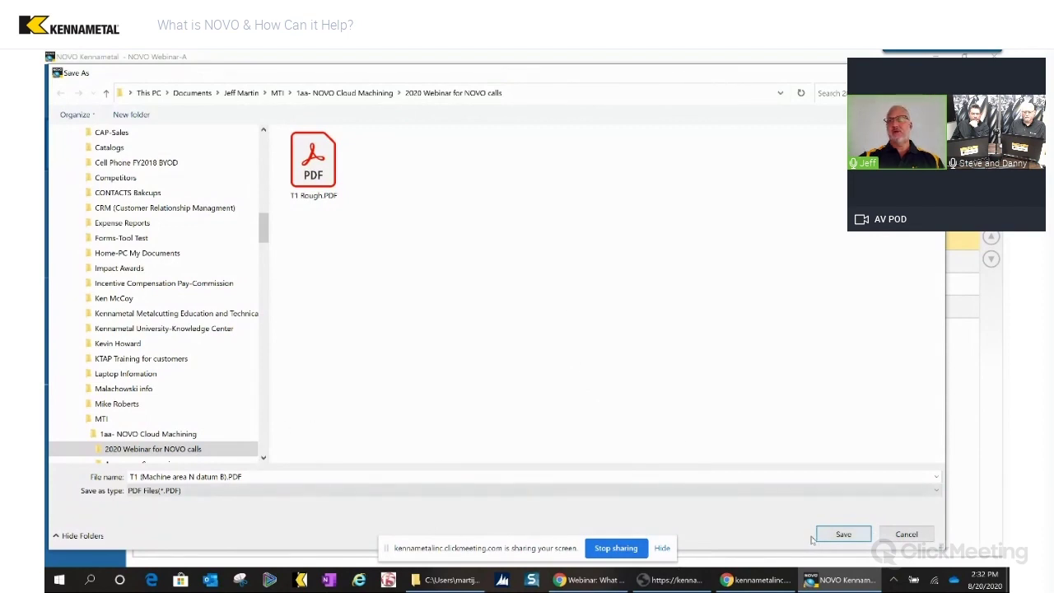
pyautogui.click(841, 534)
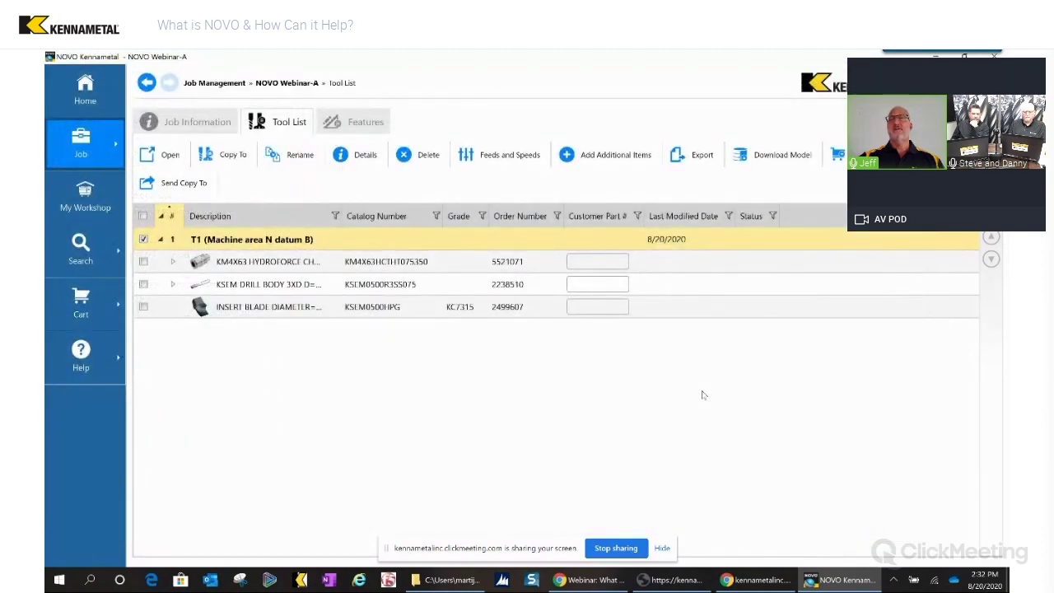
# Check the download progress of the assembly's drawing, and restore the window to full size.
pyautogui.doubleClick(808, 65)
pyautogui.click(714, 148)
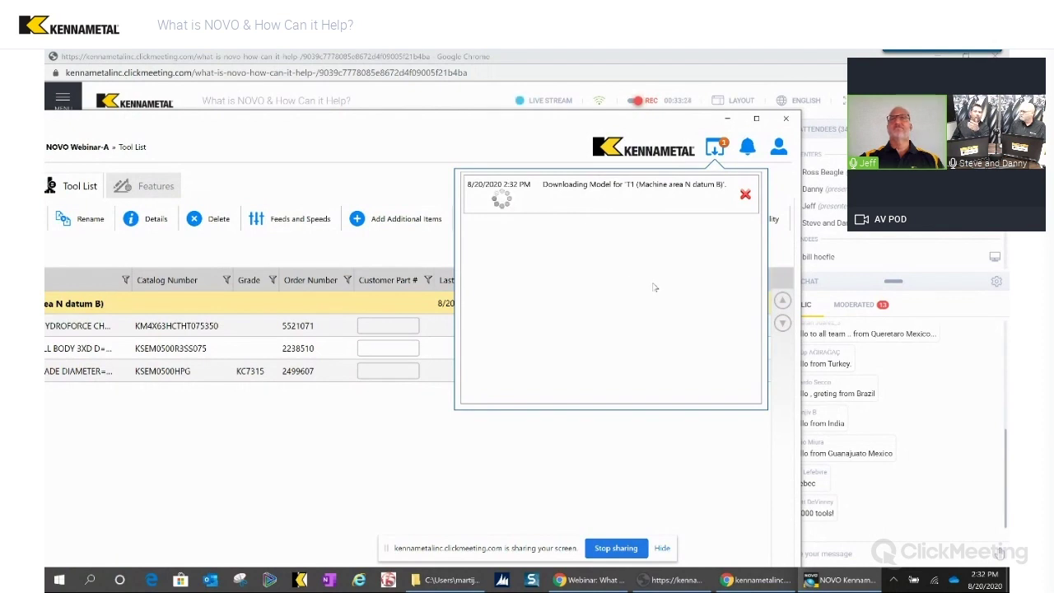
pyautogui.click(392, 465)
pyautogui.click(756, 118)
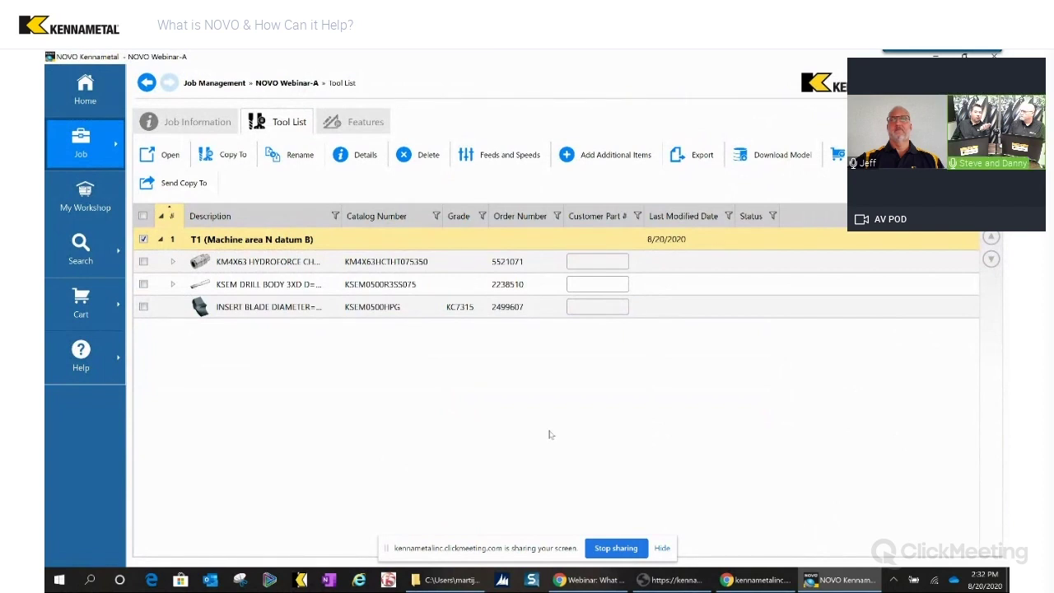
# Open "T1 (Machine area N datum B).PDF" from its folder, and examine the drawing's dimensions, parts list and title block.
pyautogui.click(448, 580)
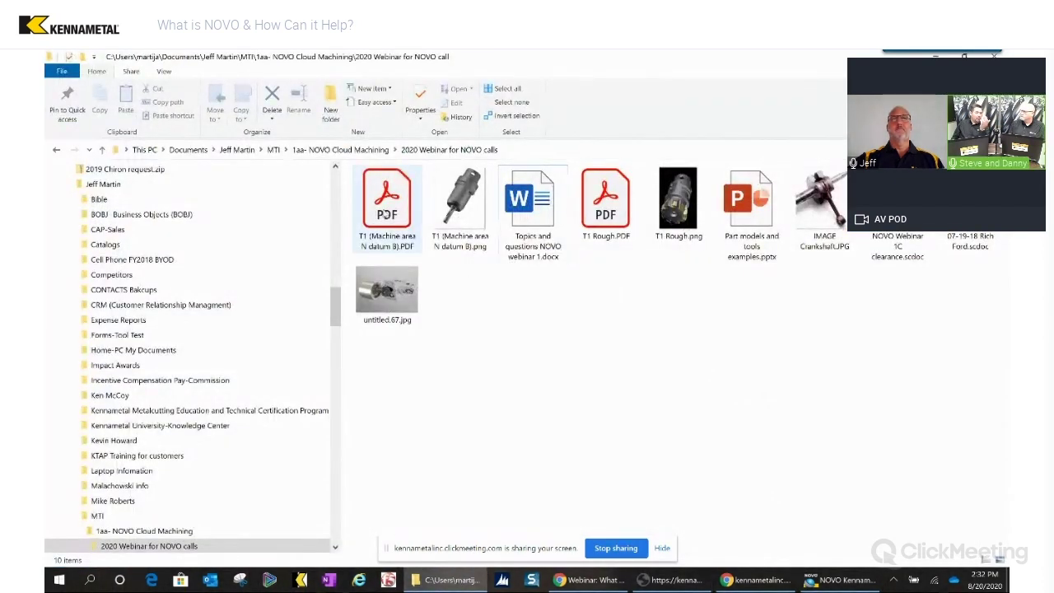
pyautogui.click(387, 212)
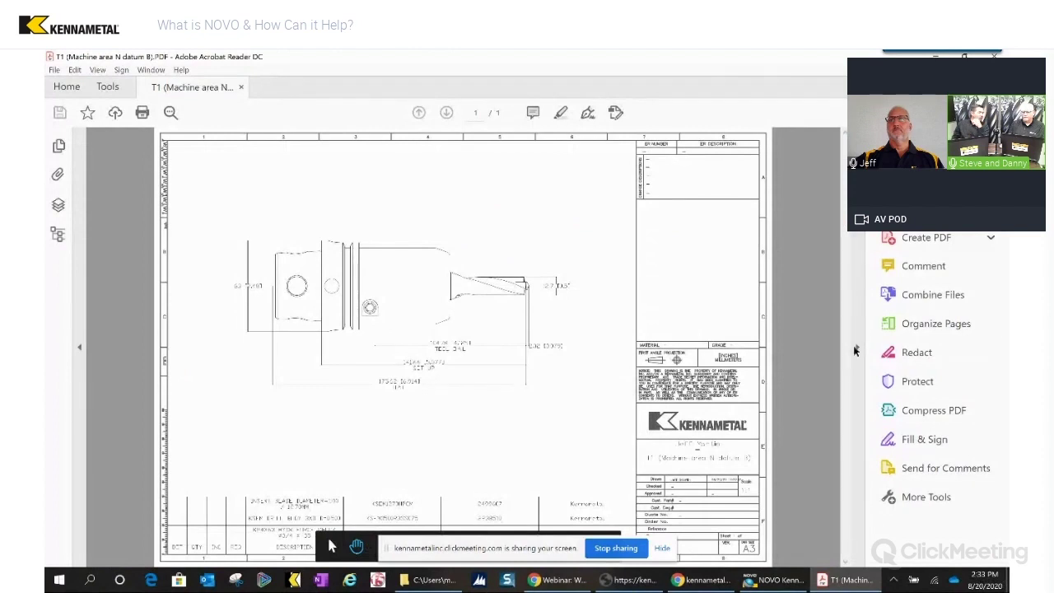
pyautogui.click(854, 350)
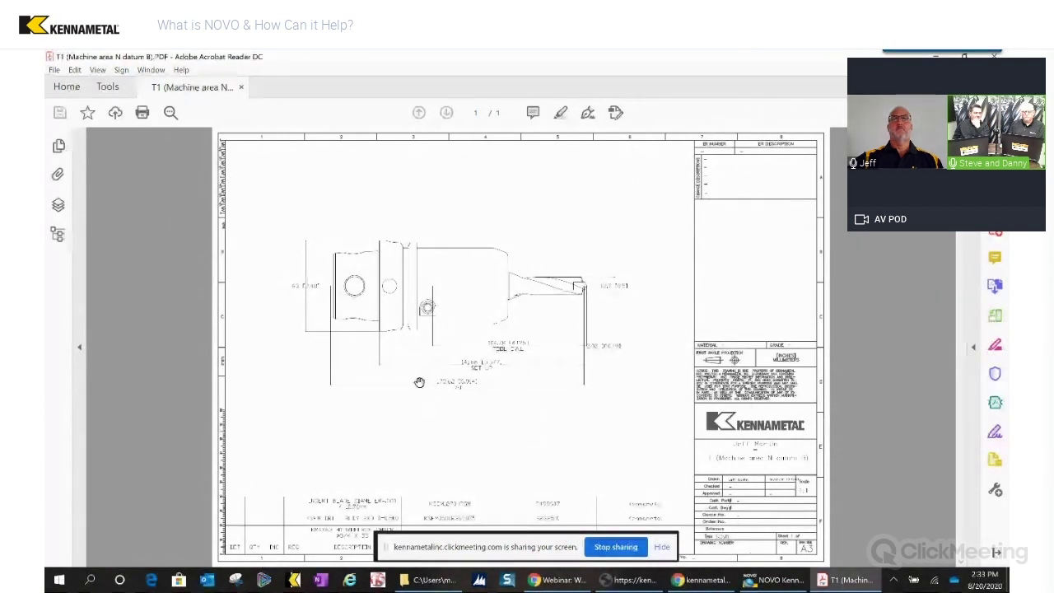
pyautogui.scroll(-1, 422, 381)
pyautogui.scroll(-1, 423, 381)
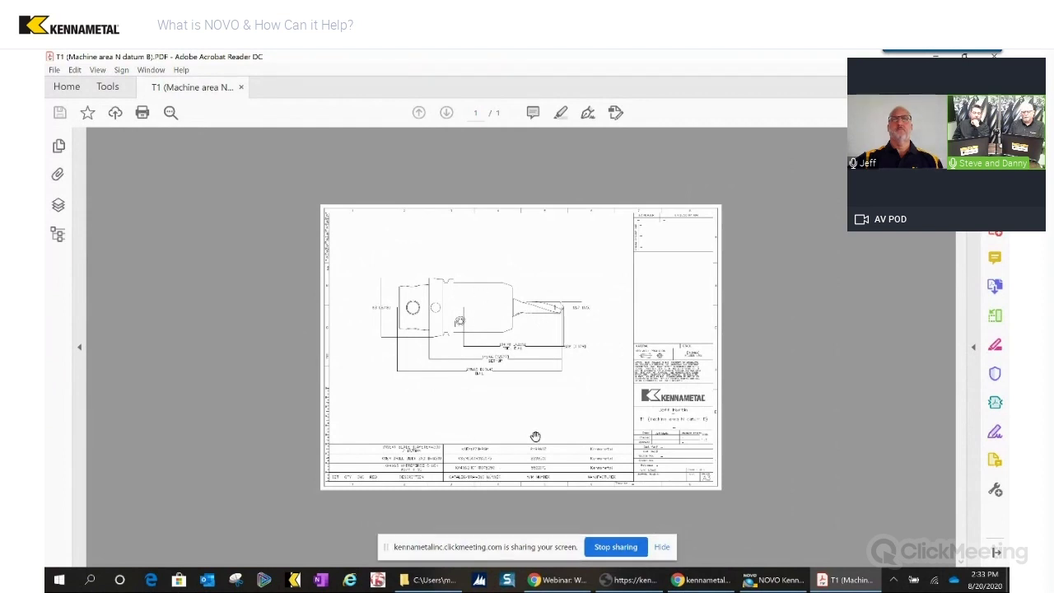
pyautogui.scroll(2, 550, 478)
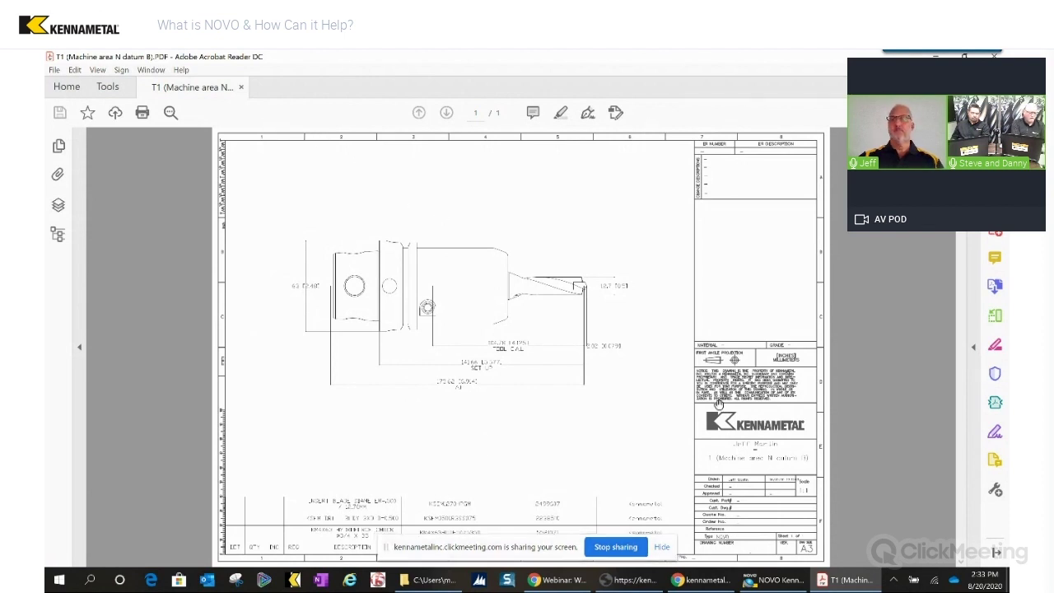
# Switch back to NOVO, review the job's general information and report options, and return to its tool list.
pyautogui.click(774, 580)
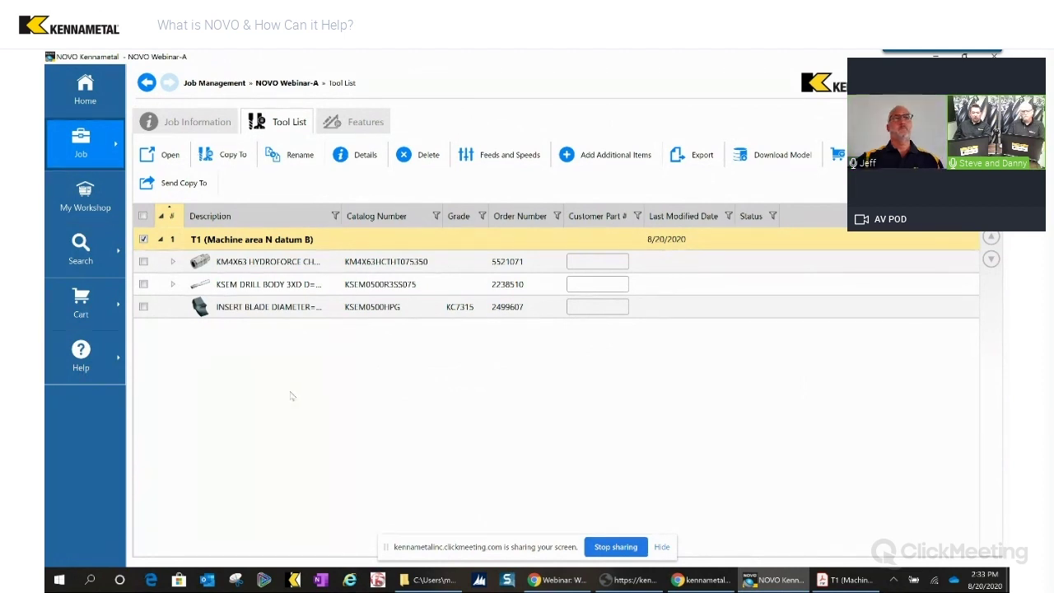
pyautogui.click(191, 121)
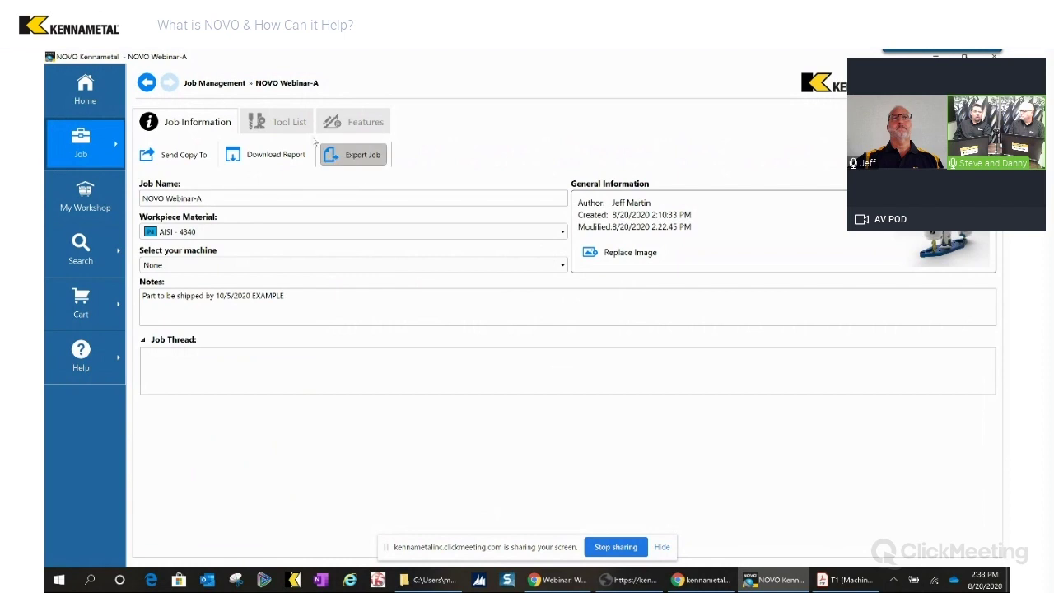
pyautogui.click(282, 120)
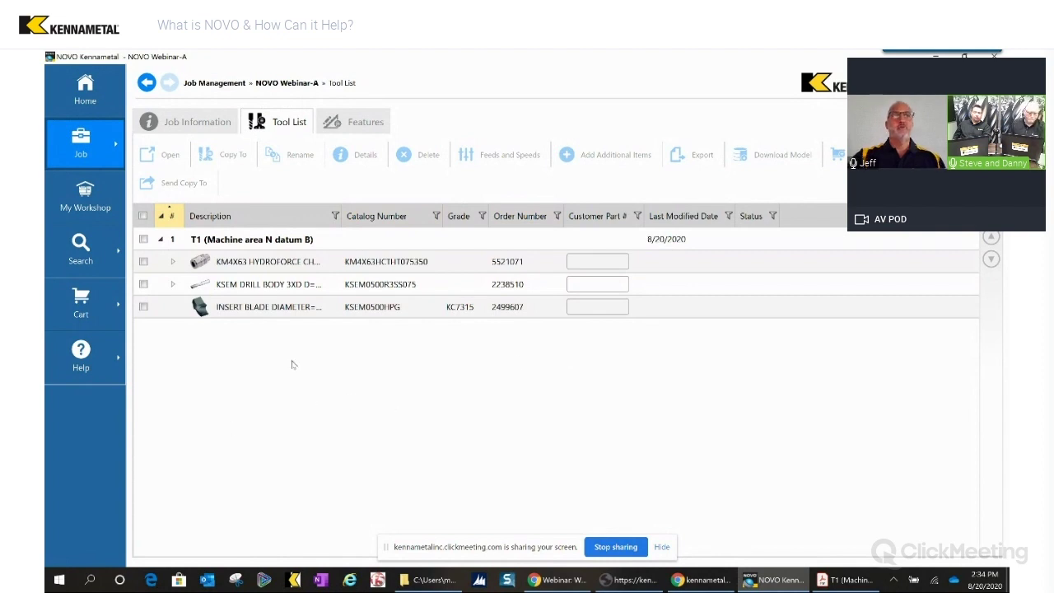
# View the product family search categories, and start a Tool Advisor search for milling a straight shoulder.
pyautogui.click(105, 258)
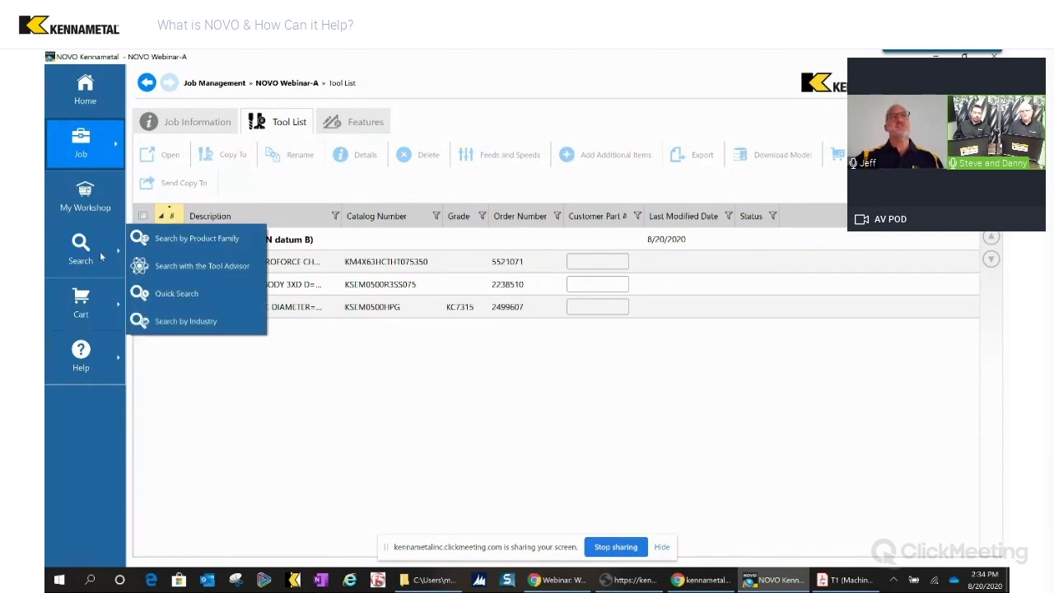
pyautogui.click(176, 238)
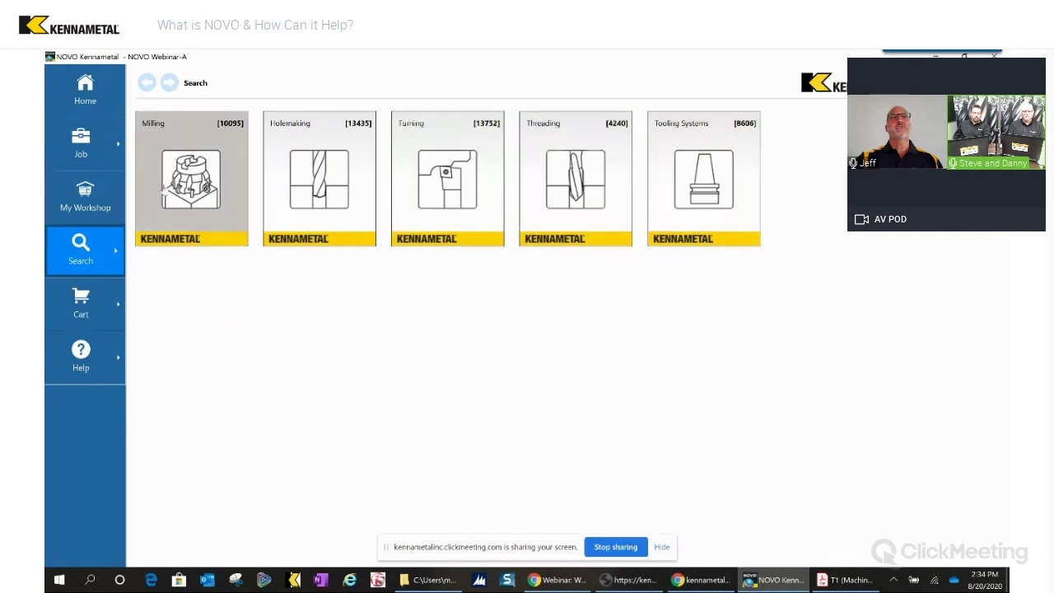
pyautogui.click(73, 252)
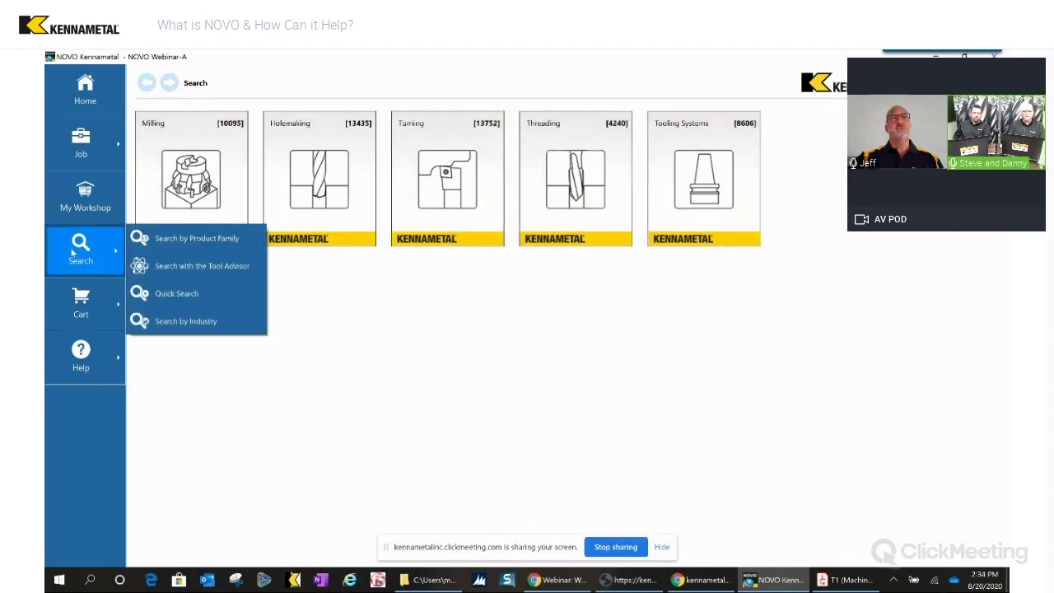
pyautogui.click(201, 268)
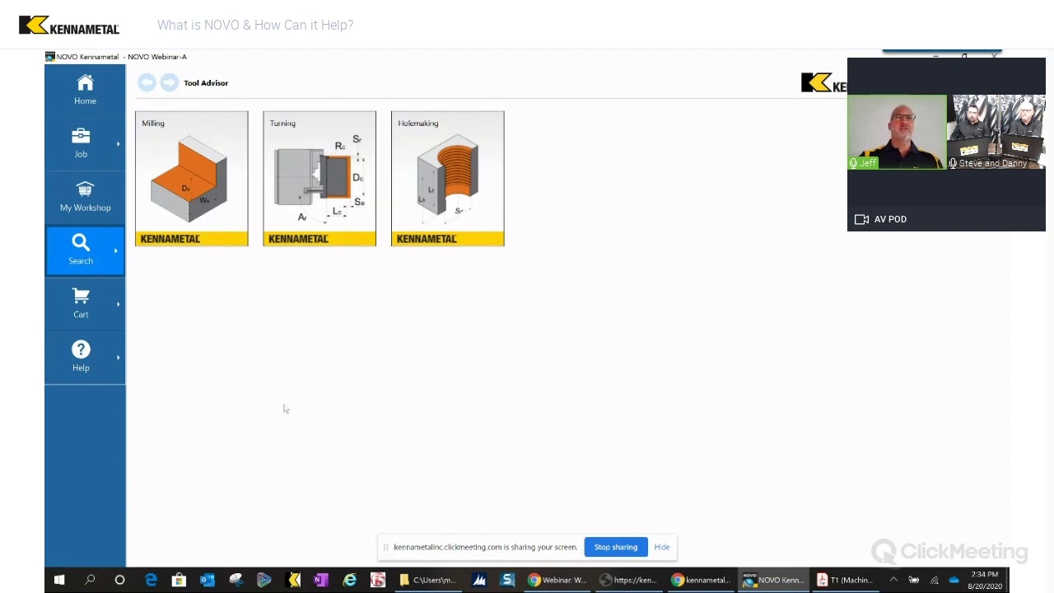
pyautogui.click(216, 242)
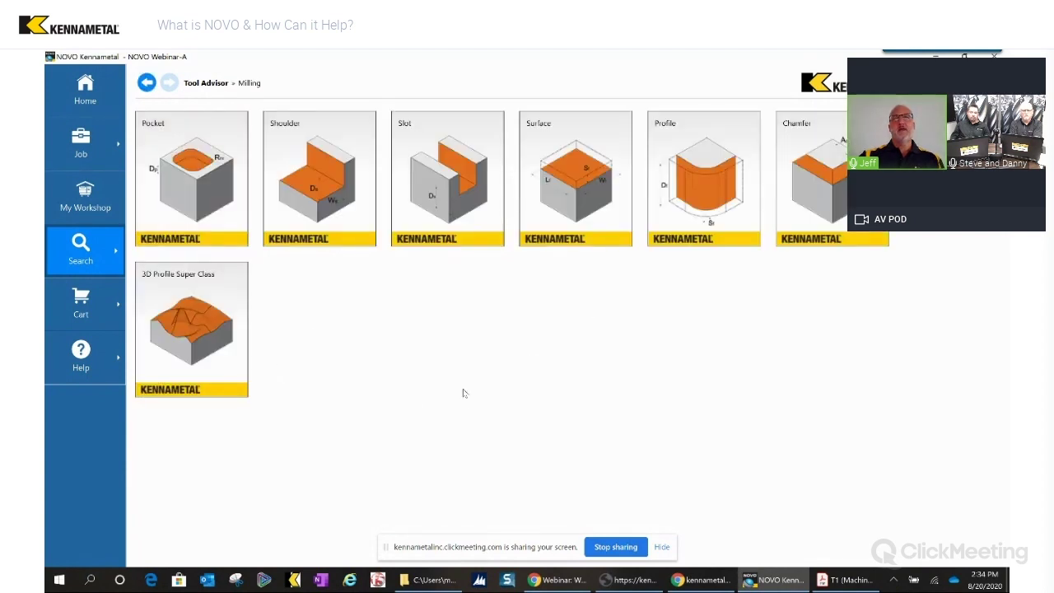
pyautogui.click(336, 192)
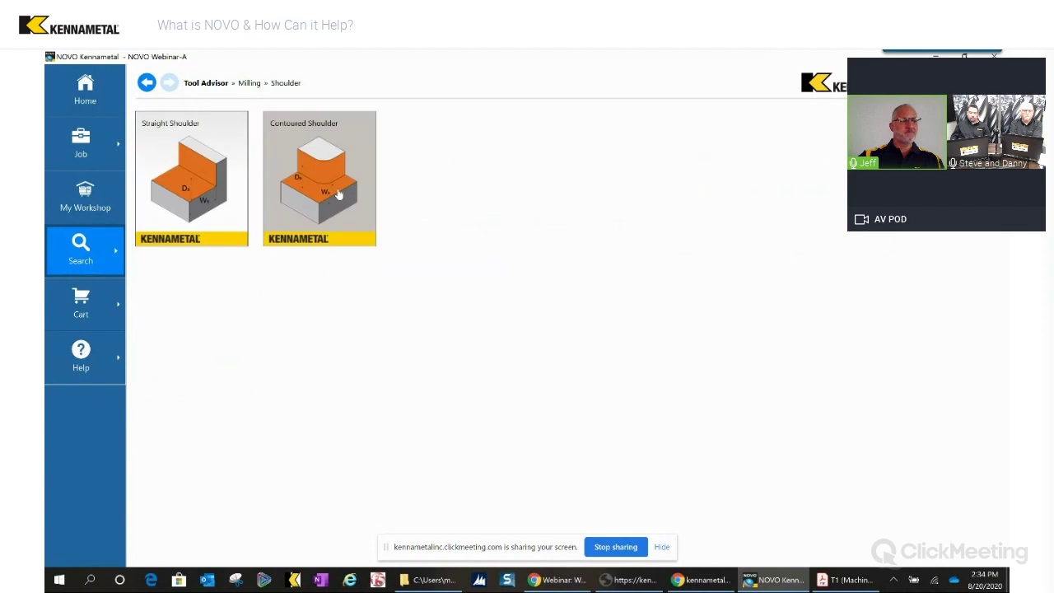
pyautogui.click(174, 155)
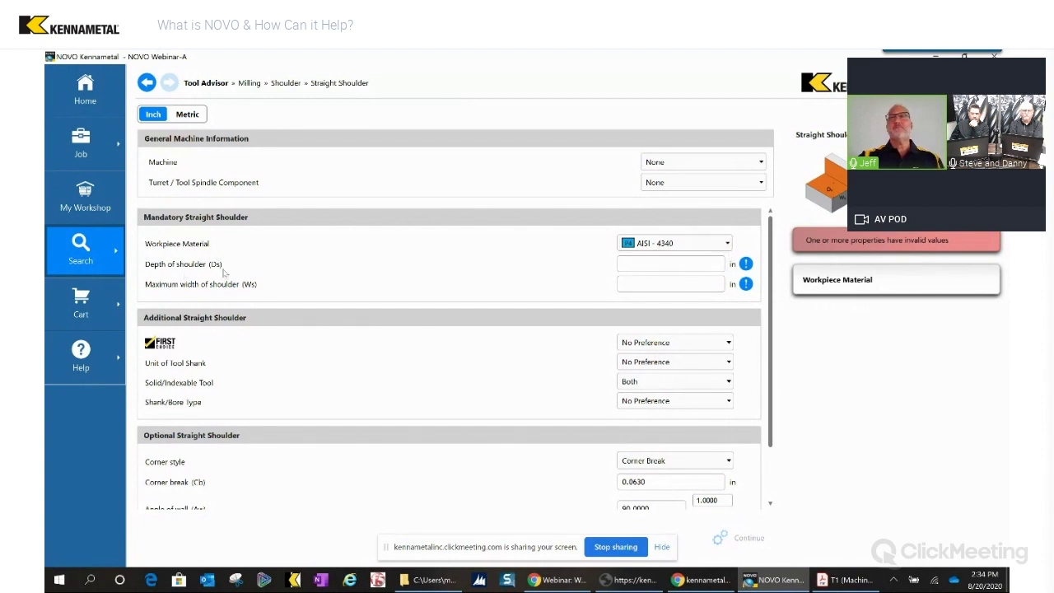
# Set the depth of the straight shoulder to 0.5 in and its maximum width to 1.5 in.
pyautogui.click(692, 268)
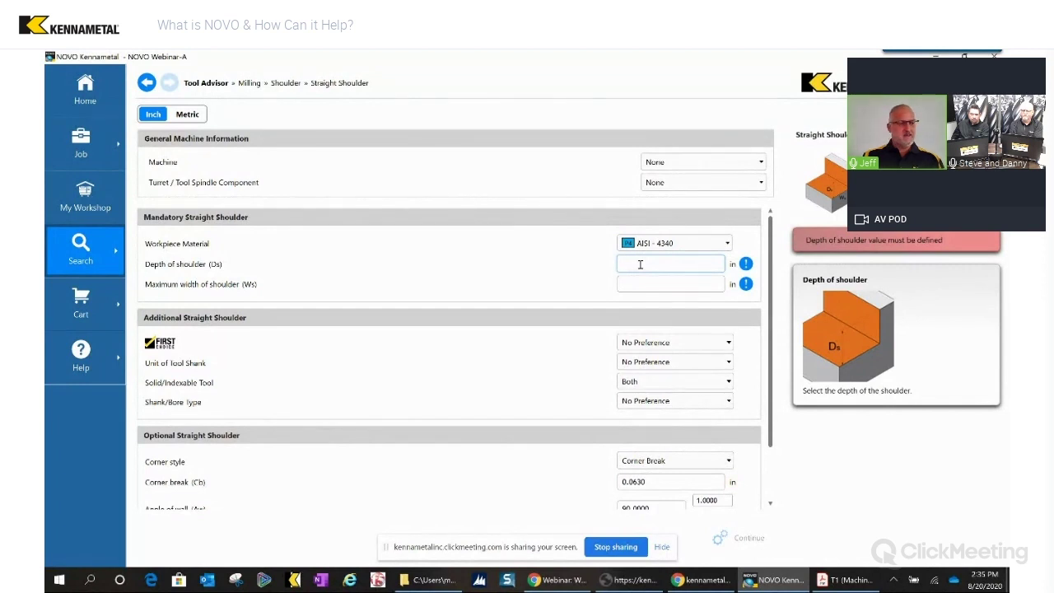
pyautogui.write('0.5')
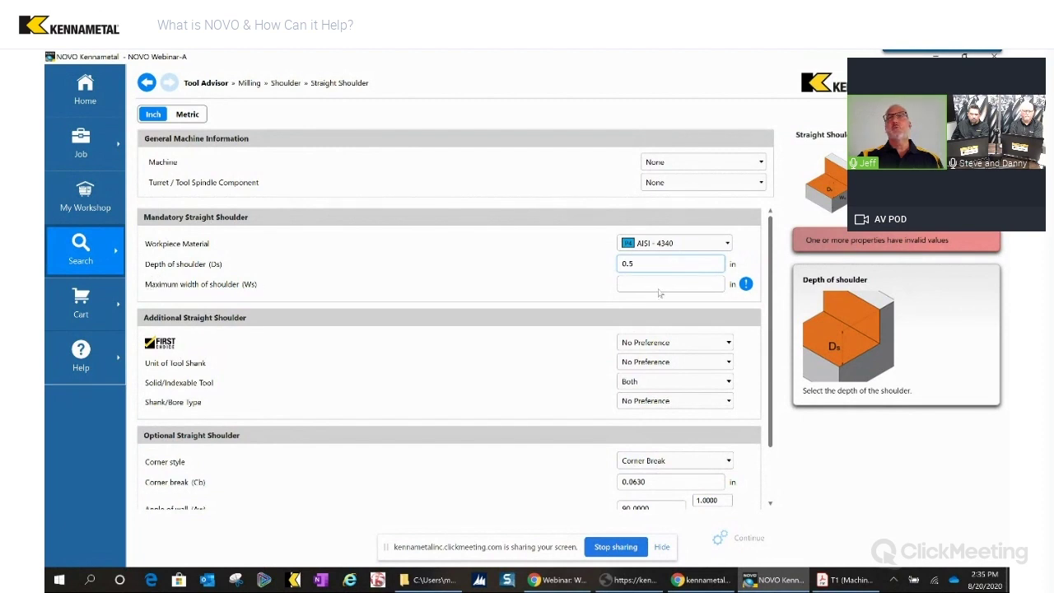
pyautogui.click(657, 284)
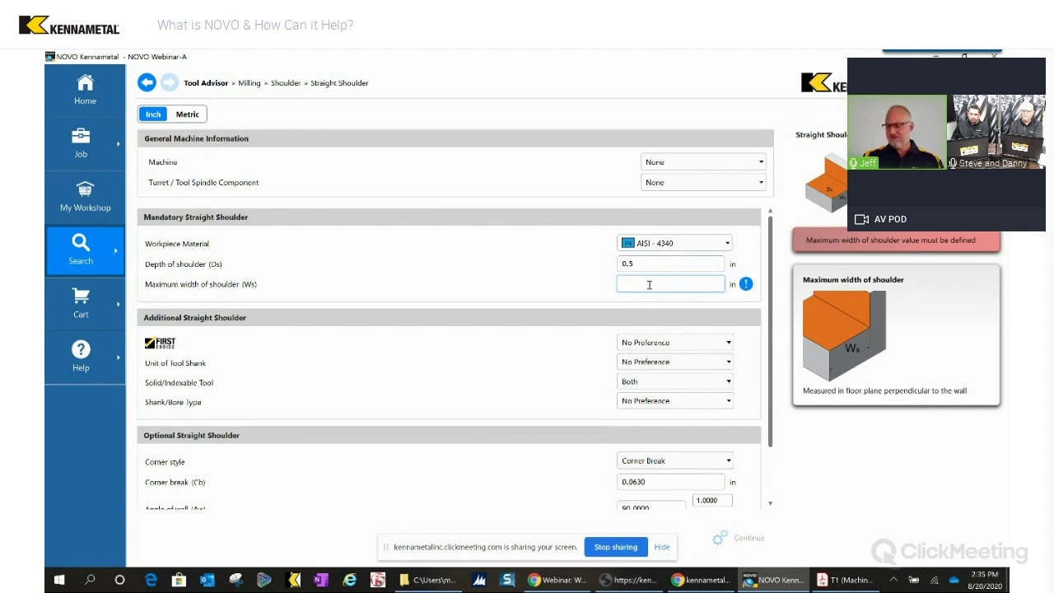
pyautogui.write('1.5')
pyautogui.press('Tab')
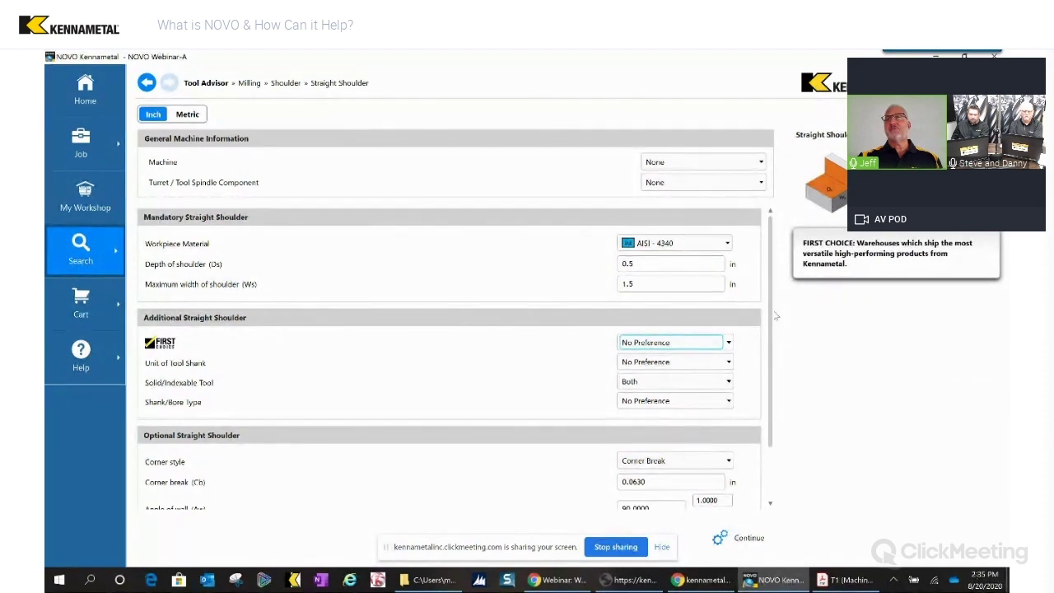
# Set the unit of tool shank to Inch with no shank/bore type preference, and continue to the machining strategies.
pyautogui.moveTo(775, 315); pyautogui.dragTo(775, 372)
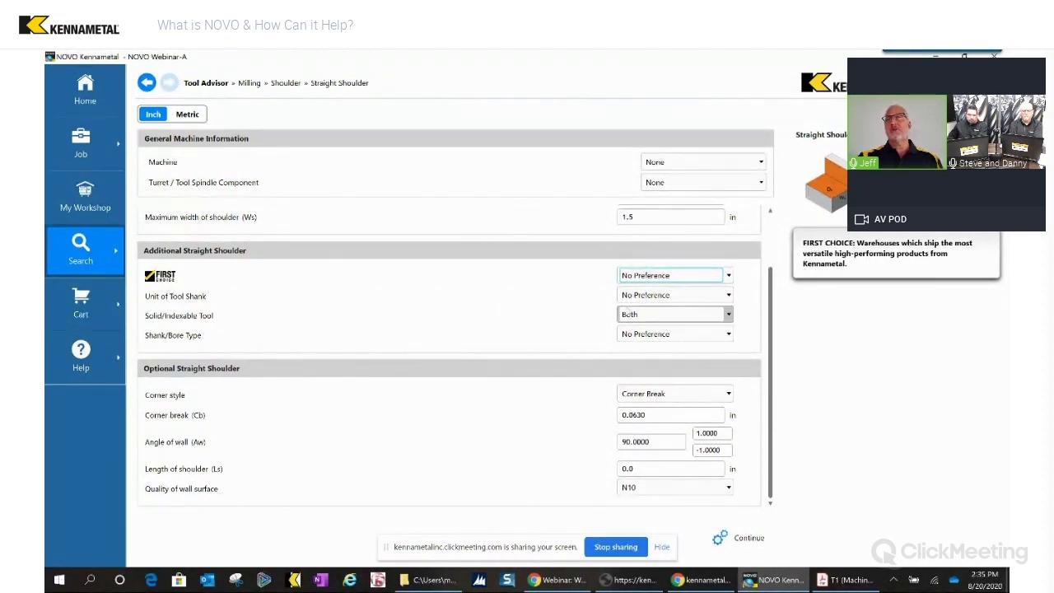
pyautogui.click(675, 295)
pyautogui.click(650, 318)
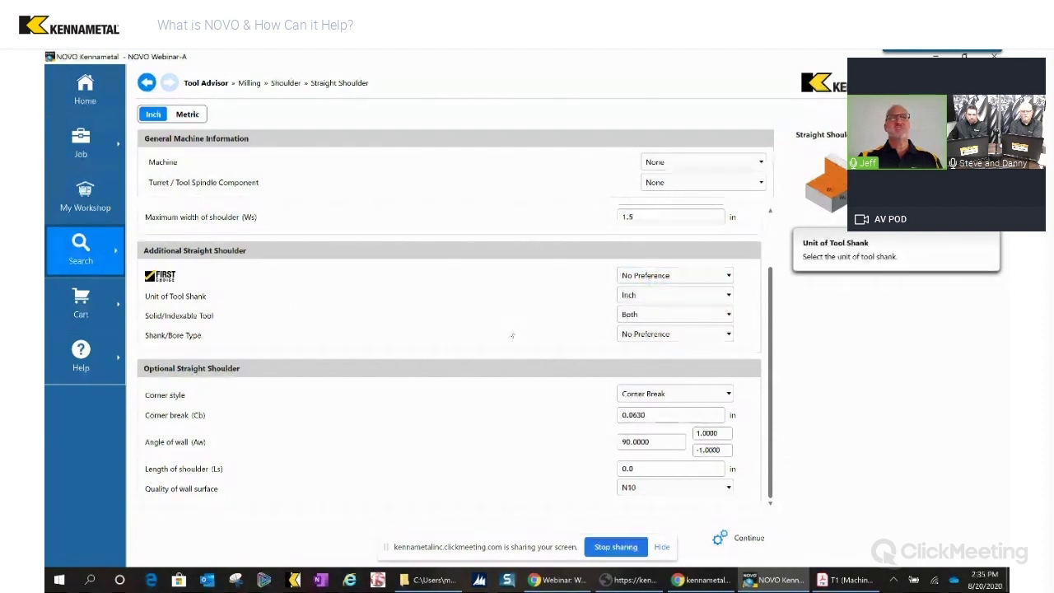
pyautogui.click(686, 336)
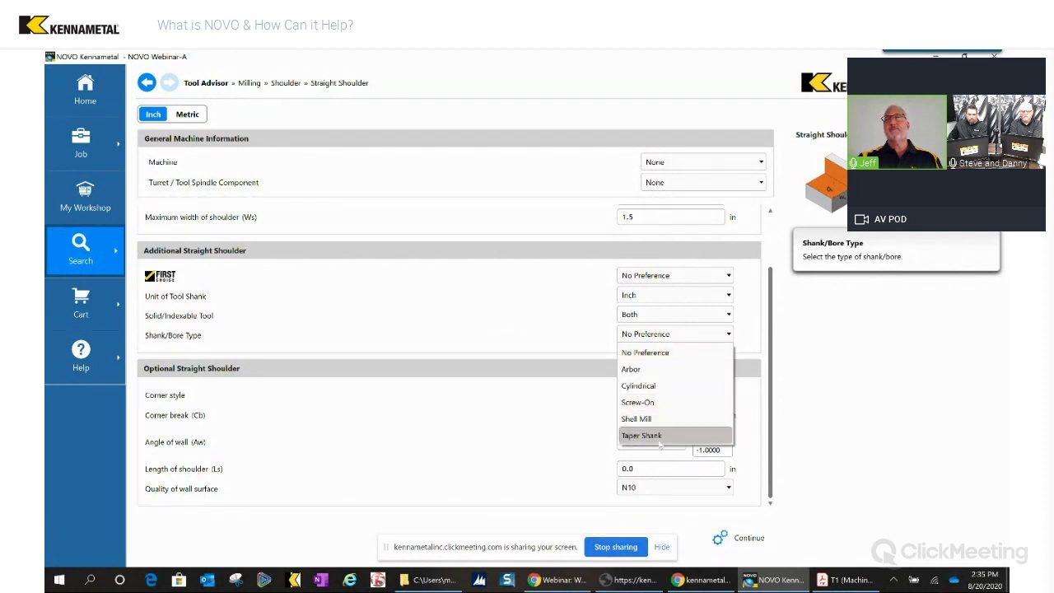
pyautogui.click(459, 304)
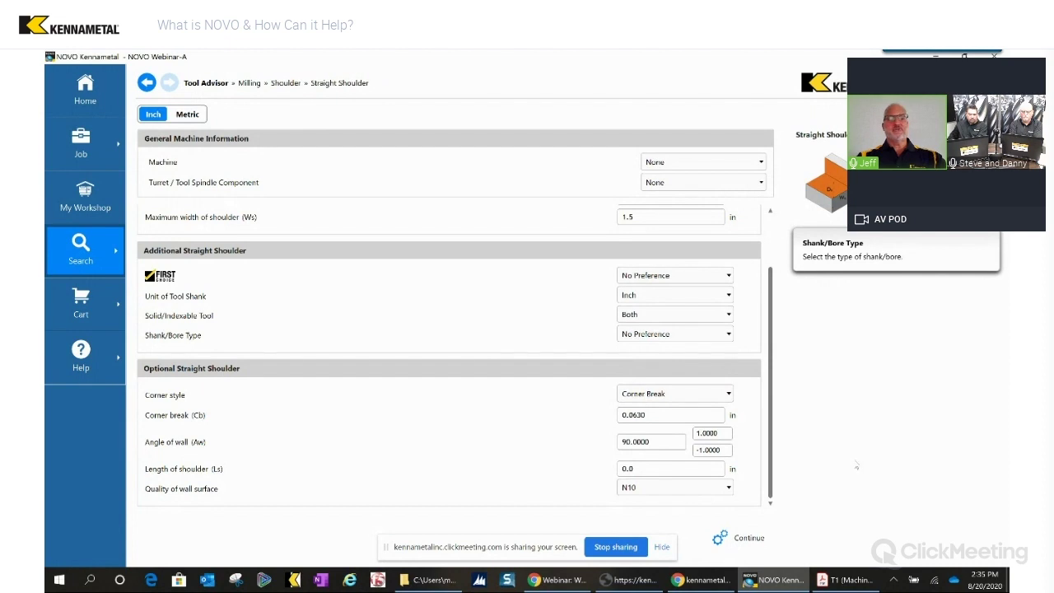
pyautogui.click(743, 537)
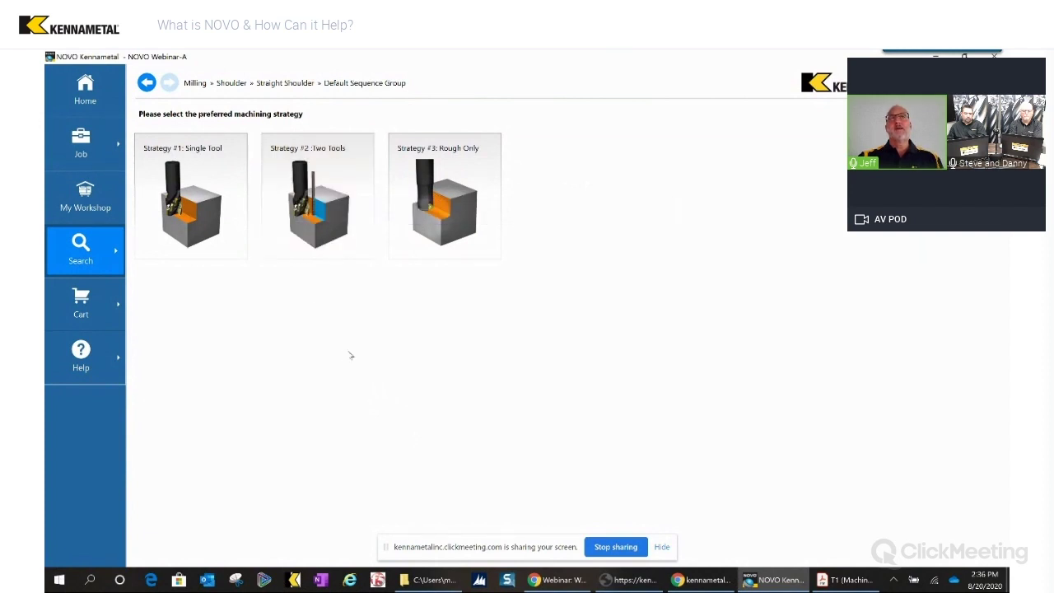
# Choose machining strategy #2: Two Tools, and view its finish wall and rough tool results.
pyautogui.click(328, 201)
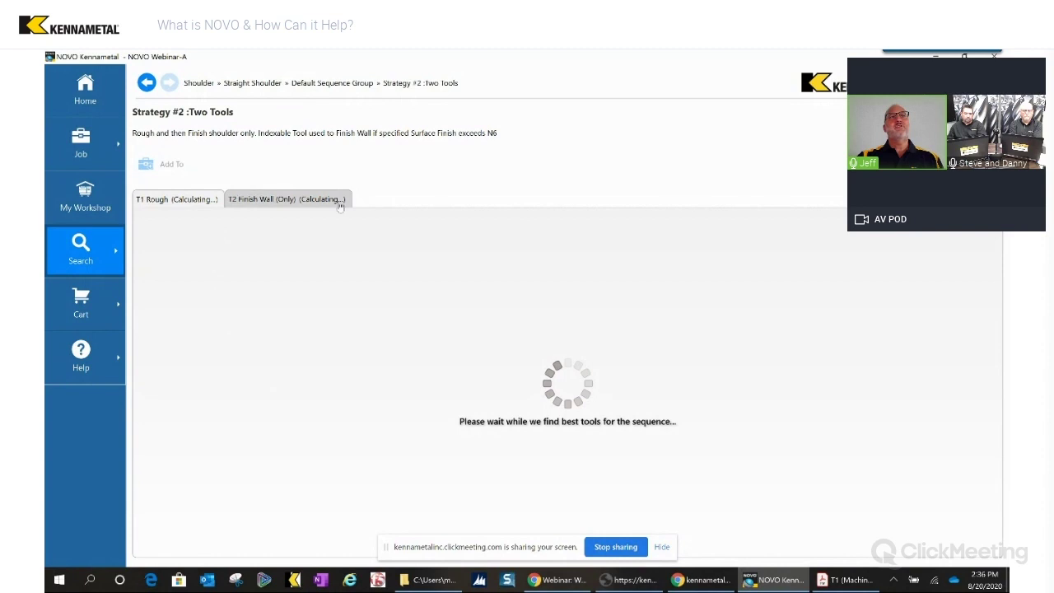
pyautogui.click(247, 200)
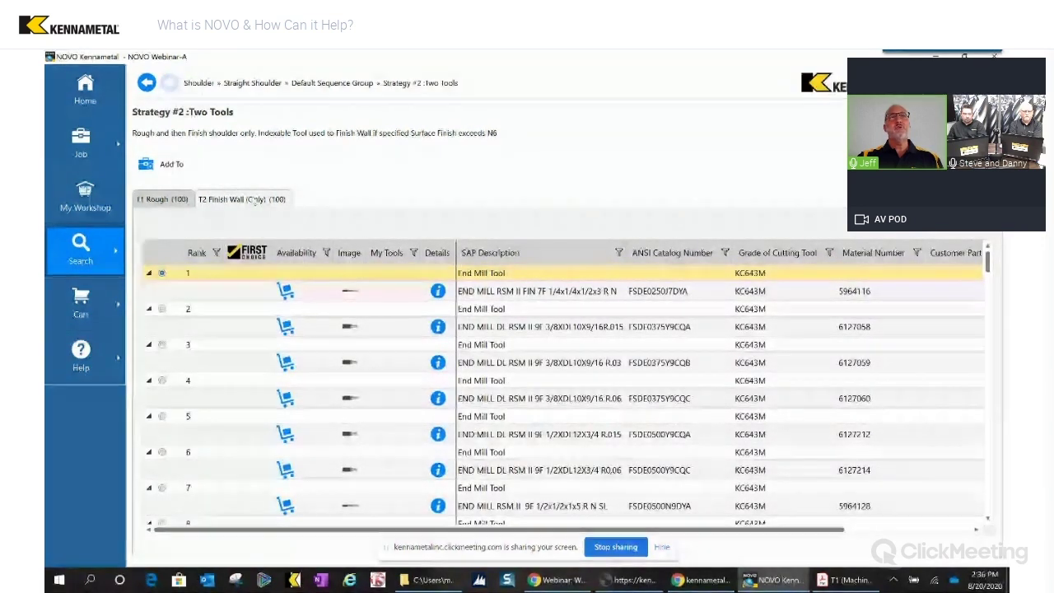
pyautogui.click(162, 203)
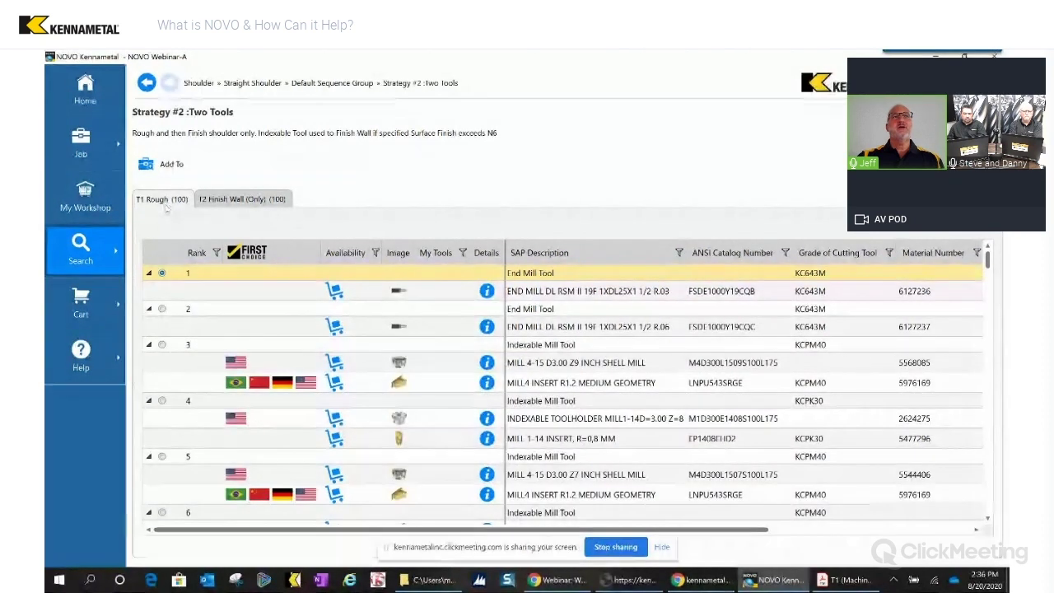
# Examine the details of the top-ranked RSM II end mill in the T2 Finish Wall results.
pyautogui.click(232, 200)
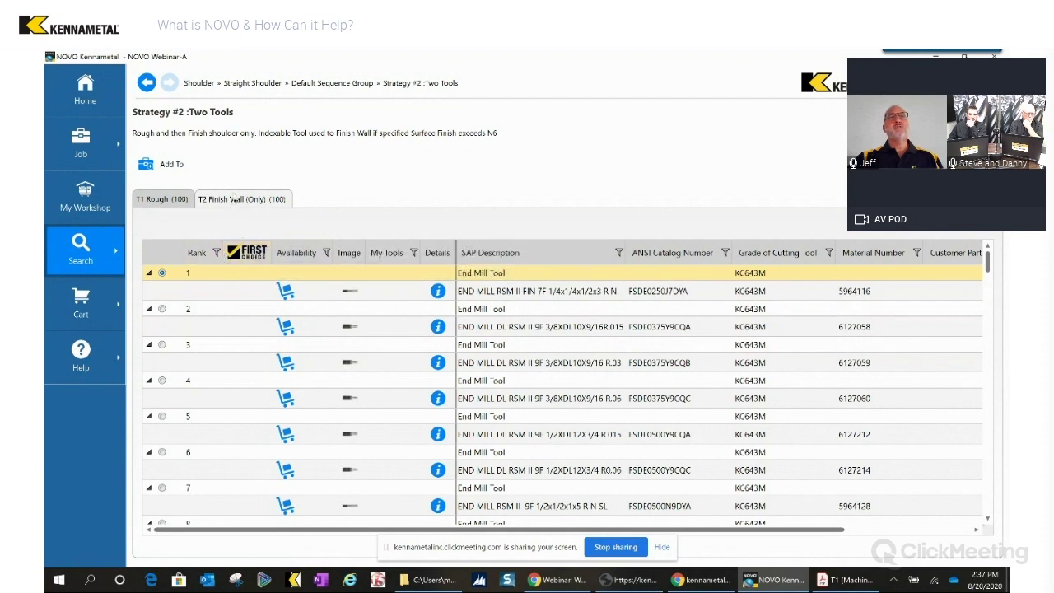
pyautogui.click(437, 291)
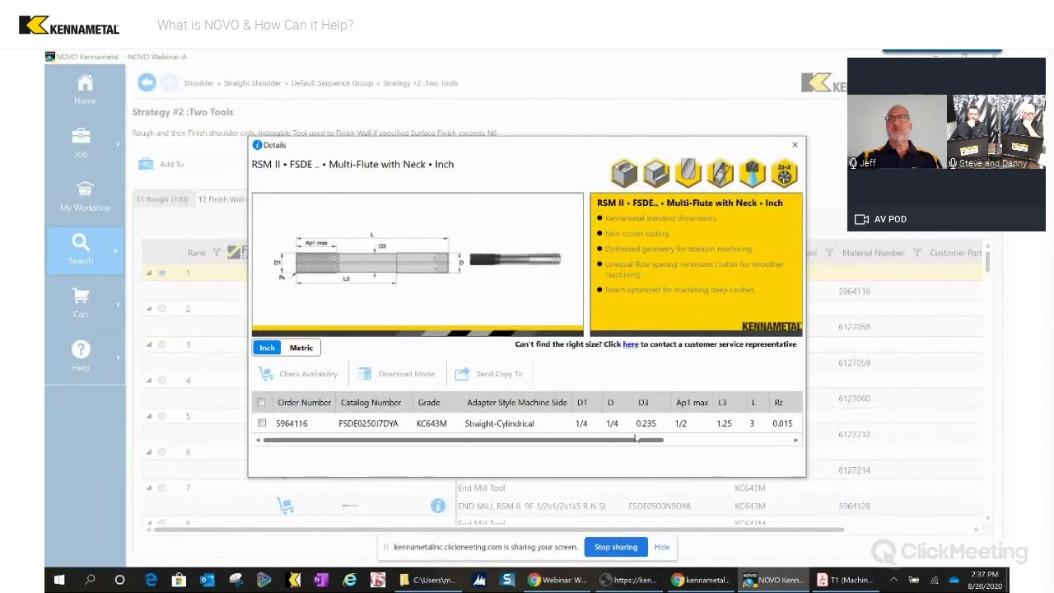
pyautogui.click(794, 144)
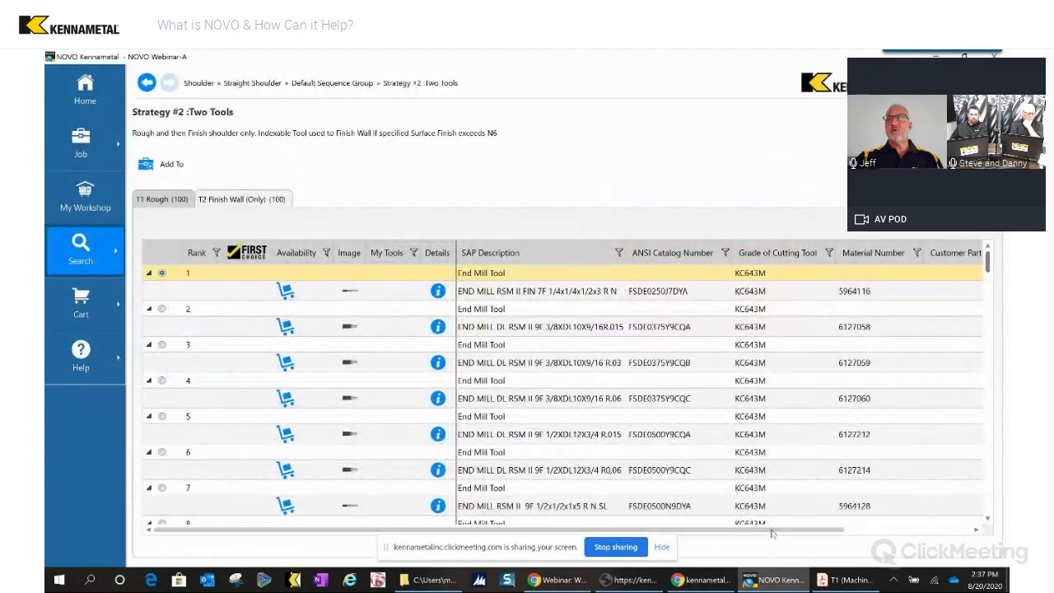
# Filter the finish wall tools to those with 4 flutes, and view the details of a 5/16 HARVI I TE square end mill.
pyautogui.hscroll(10, 772, 532)
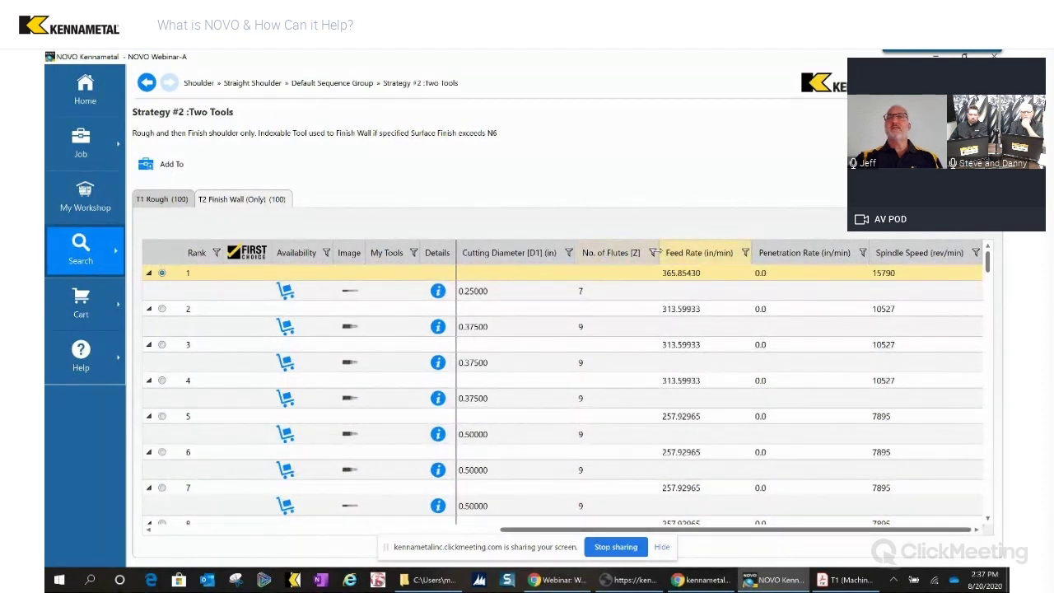
pyautogui.click(652, 255)
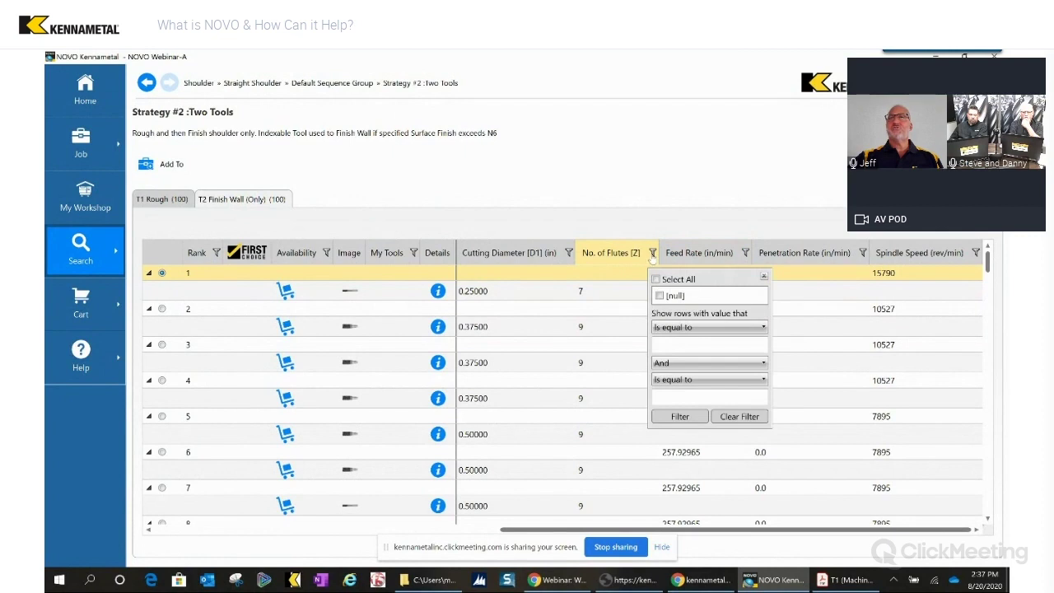
pyautogui.click(698, 346)
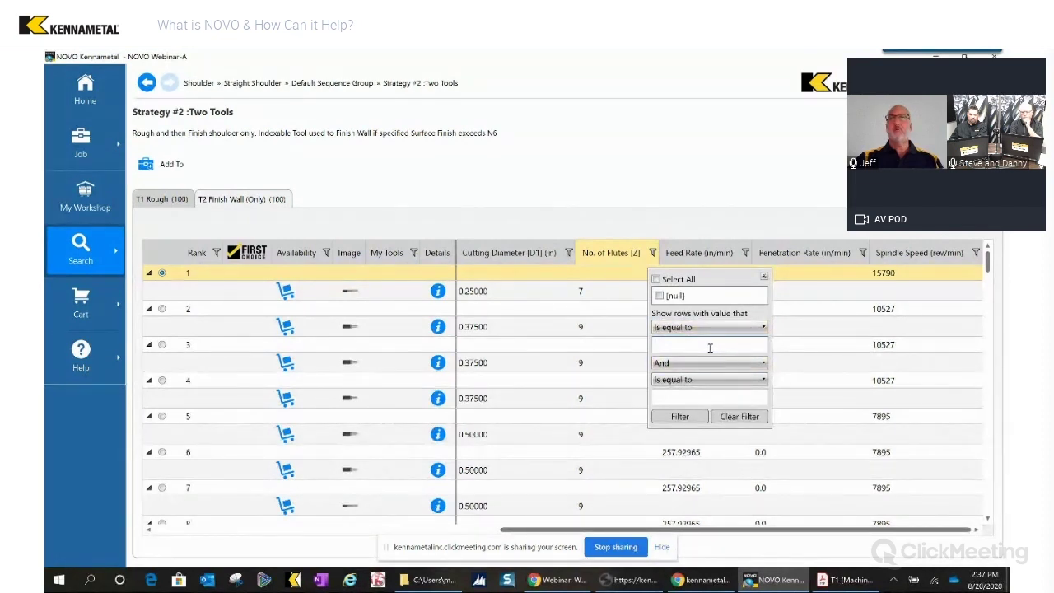
pyautogui.click(679, 416)
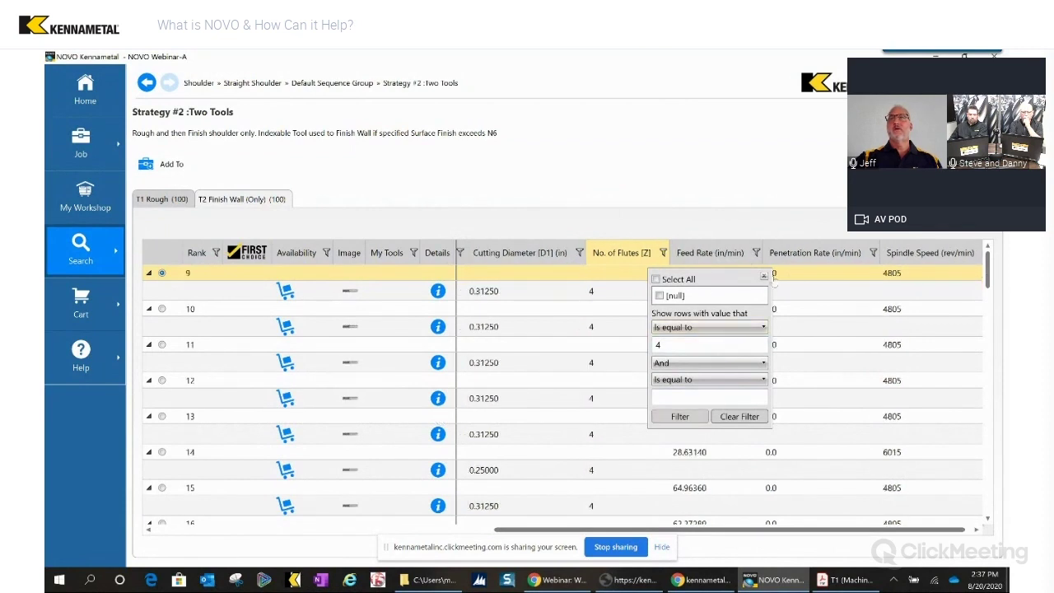
pyautogui.click(765, 278)
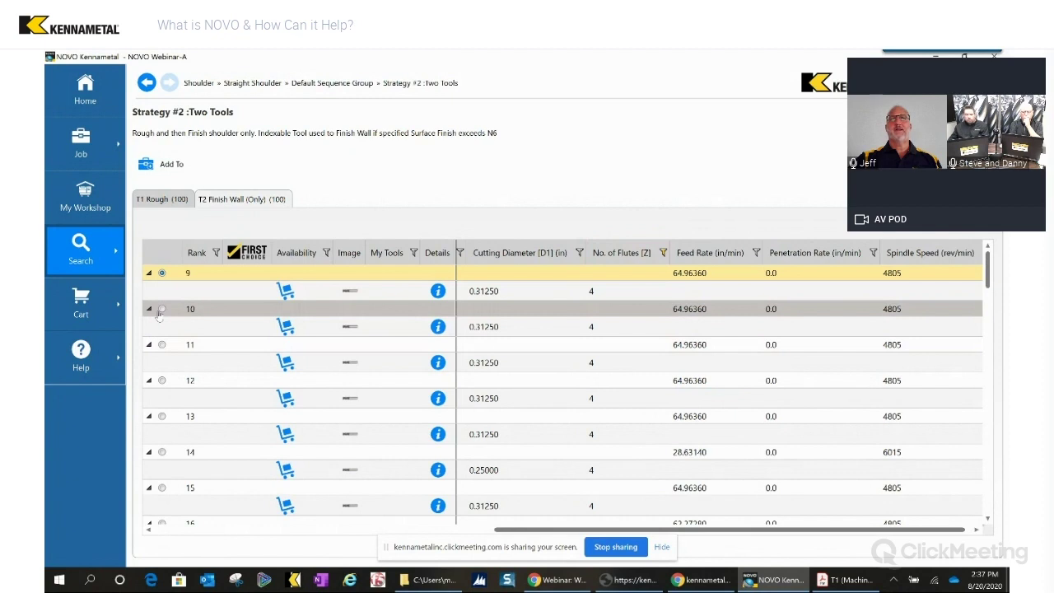
pyautogui.click(438, 326)
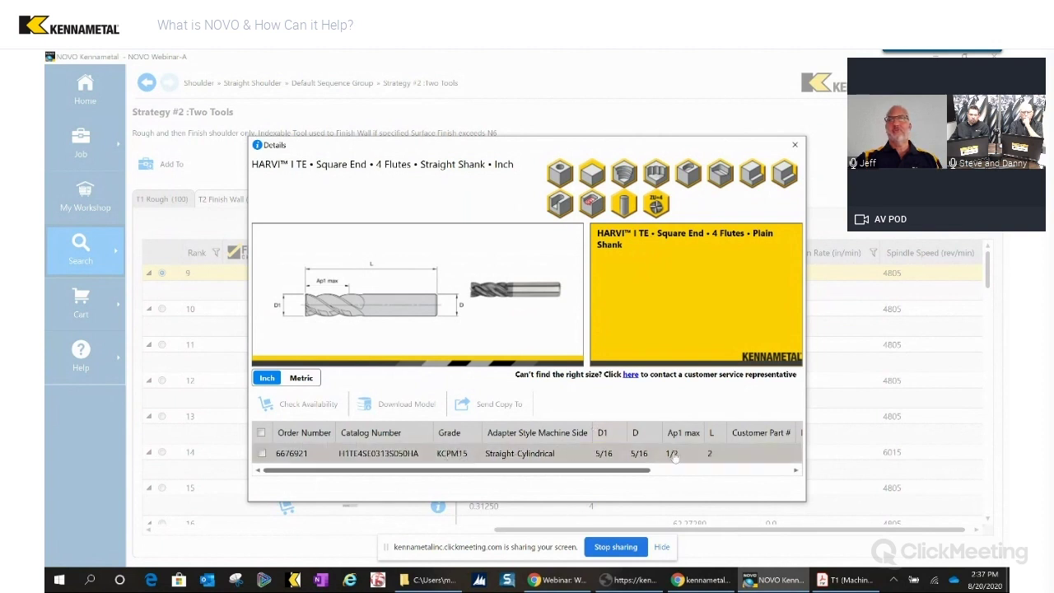
pyautogui.click(795, 147)
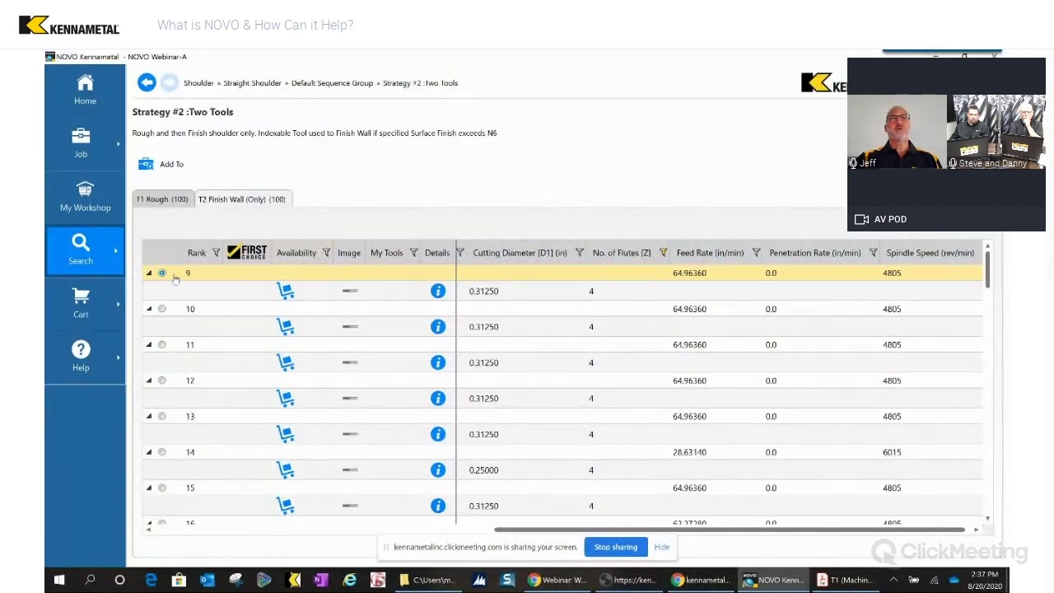
# Browse the ranked T1 Rough tools, and check the details and global availability of the Mill 4-15 D3.00 Z9 shell mill.
pyautogui.click(162, 198)
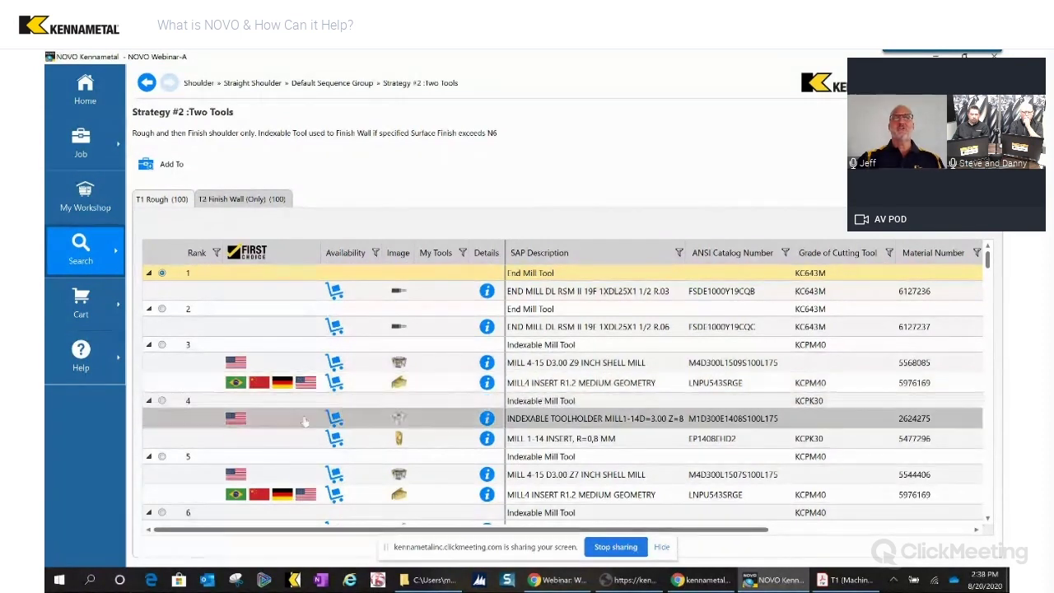
pyautogui.scroll(-8, 292, 461)
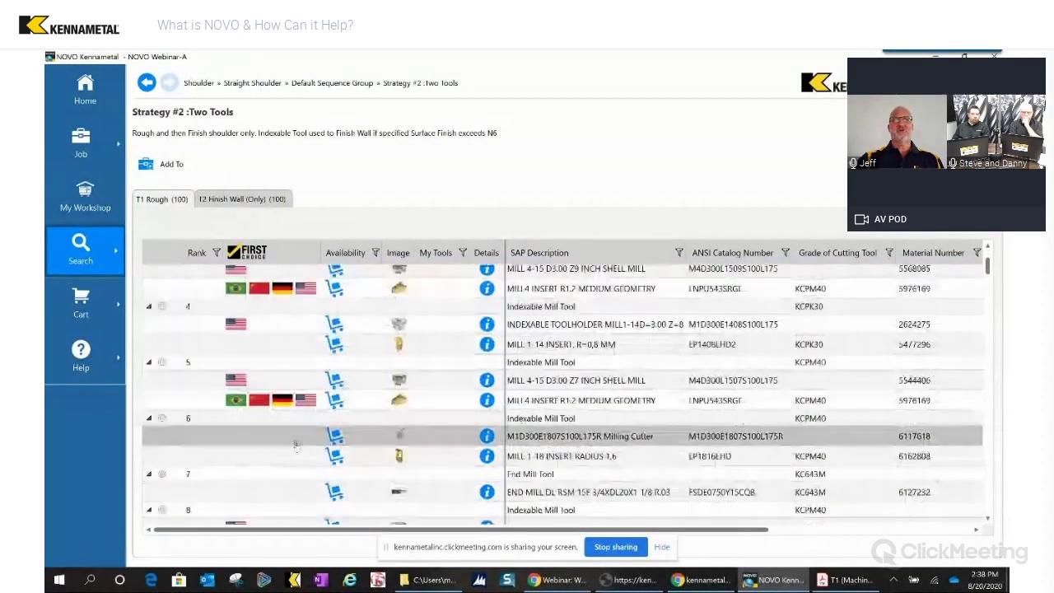
pyautogui.scroll(-12, 314, 440)
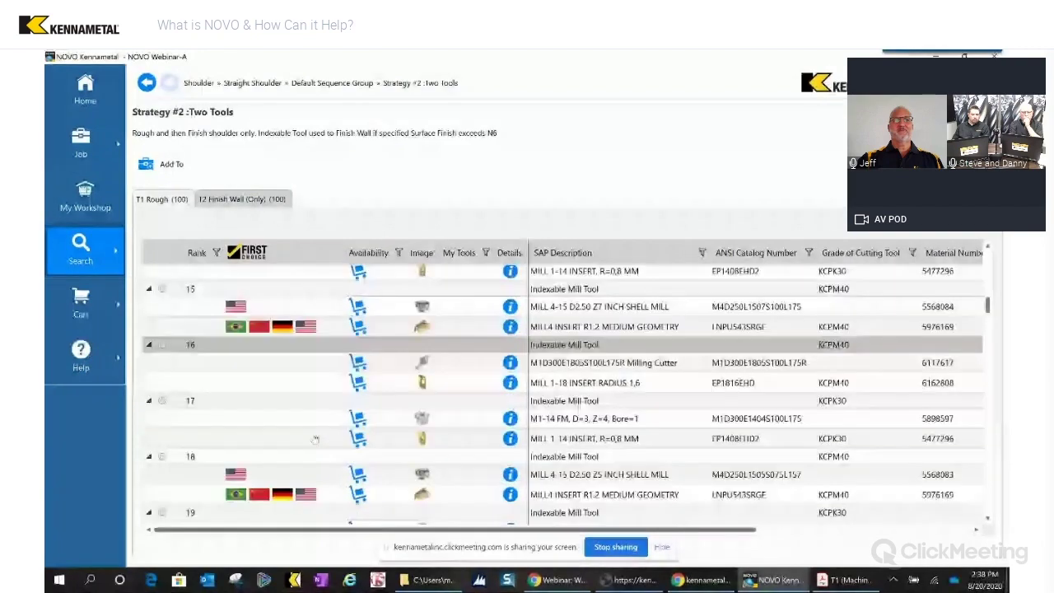
pyautogui.scroll(-2, 317, 442)
pyautogui.scroll(10, 316, 441)
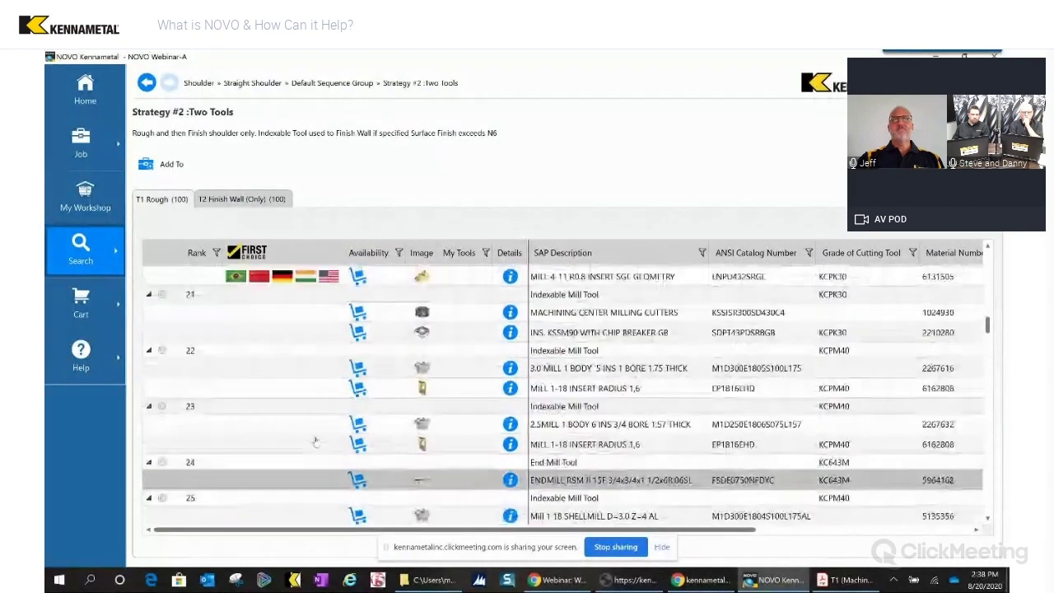
pyautogui.scroll(14, 305, 428)
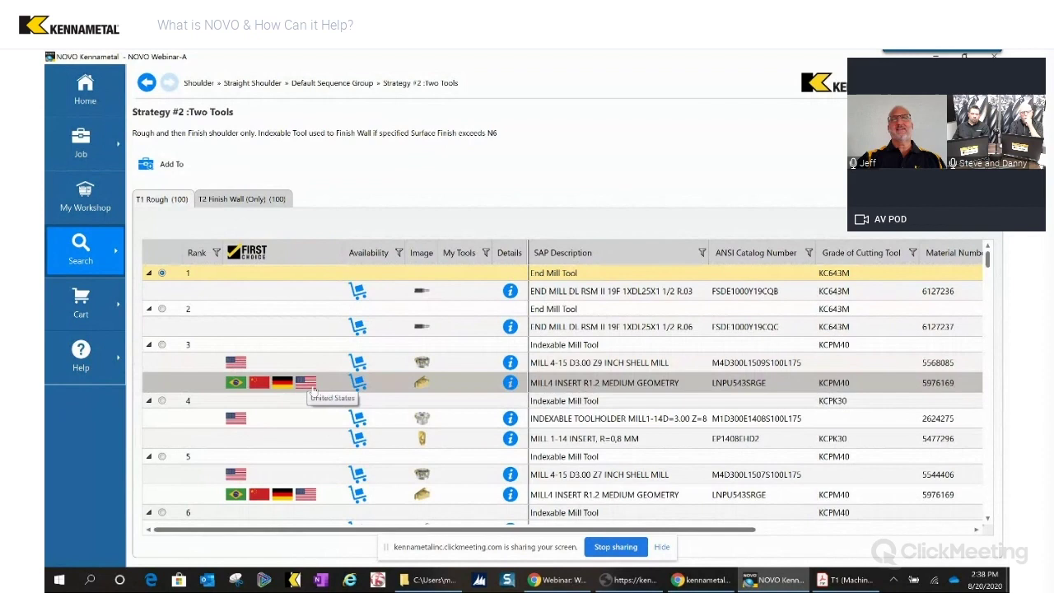
pyautogui.click(510, 363)
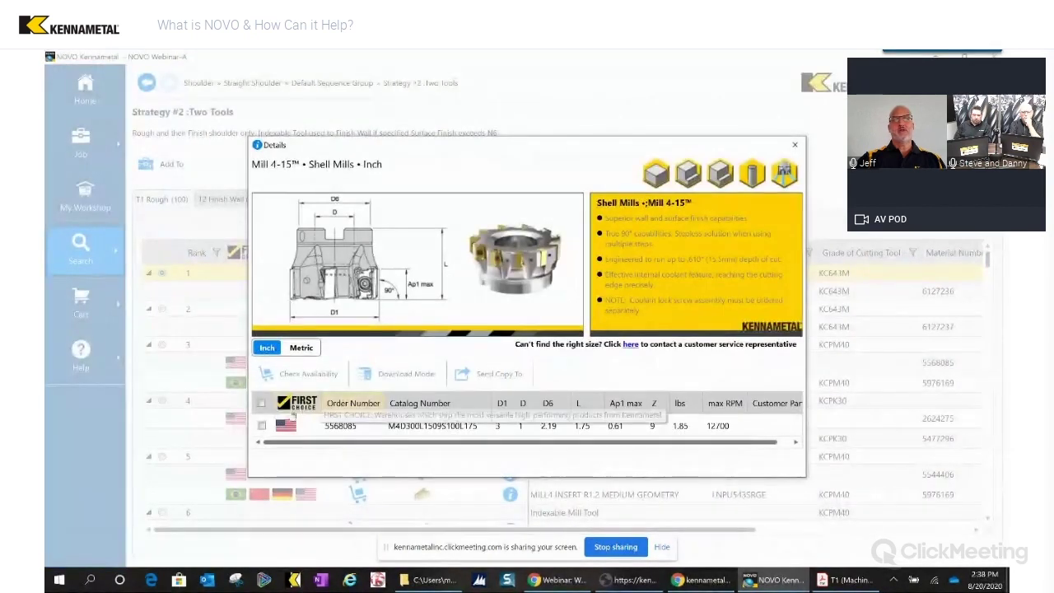
pyautogui.click(346, 425)
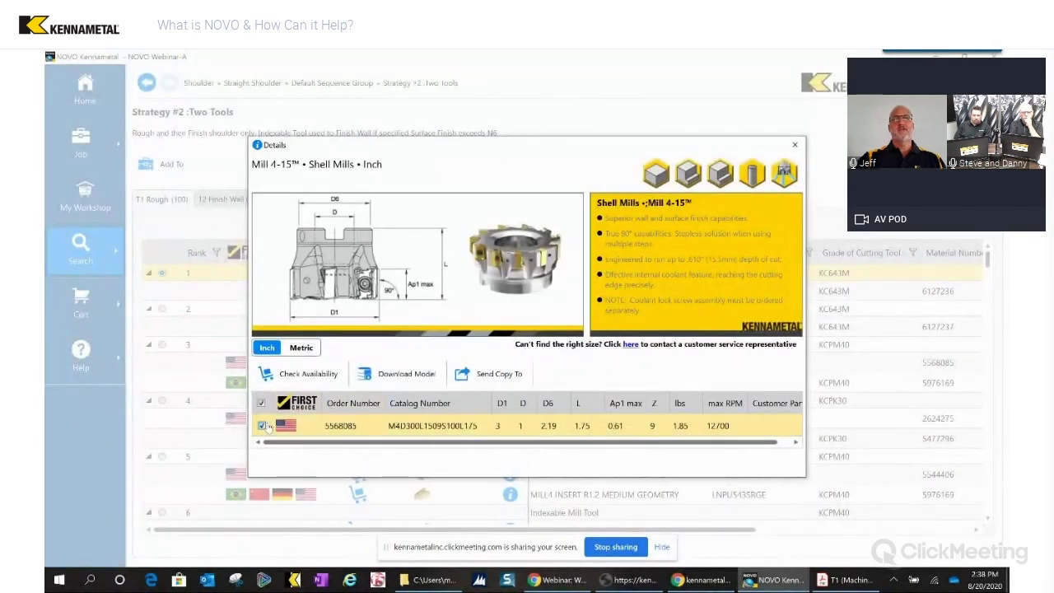
pyautogui.click(317, 377)
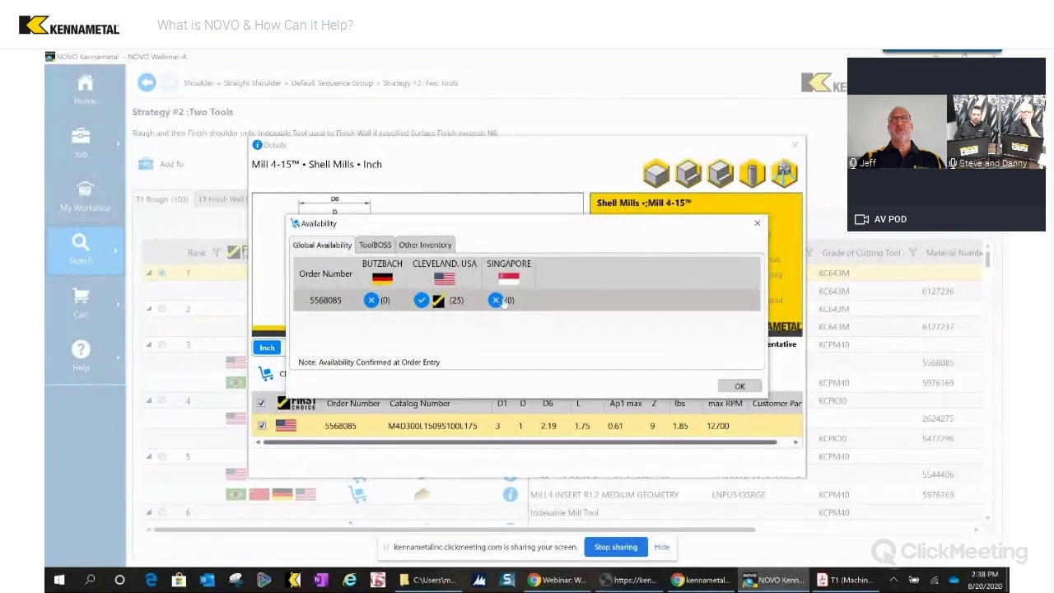
pyautogui.click(740, 385)
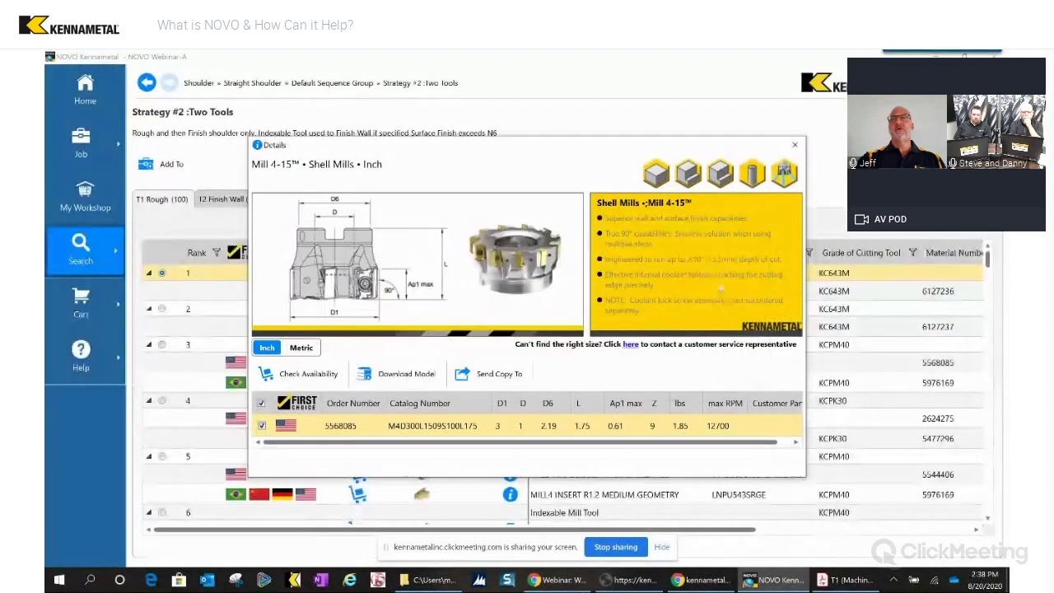
pyautogui.click(794, 145)
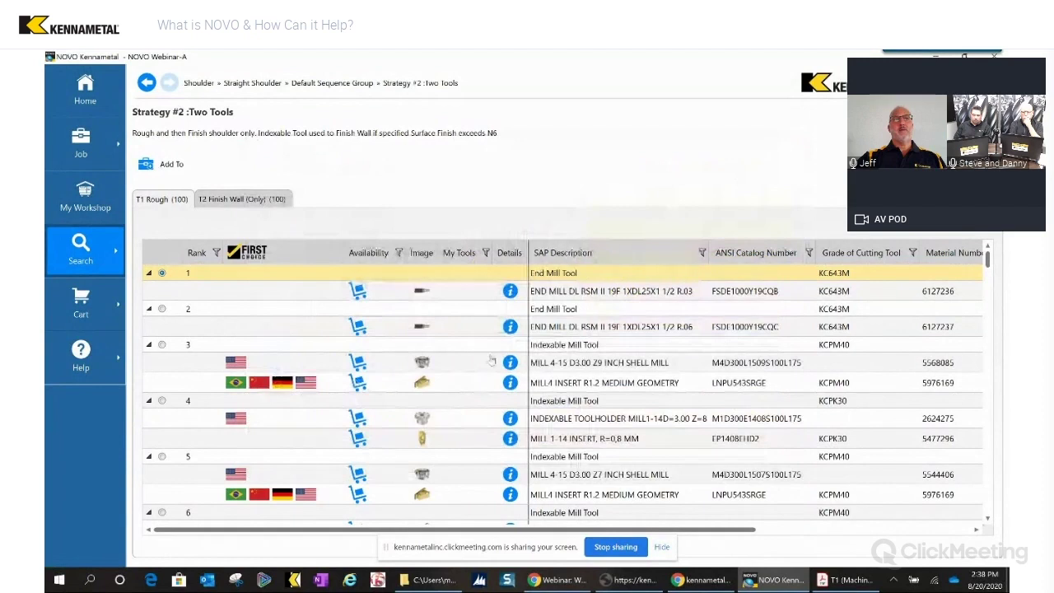
# Select the rank 3 indexable mill as the roughing tool, and add the tool sequence to the current job.
pyautogui.click(161, 344)
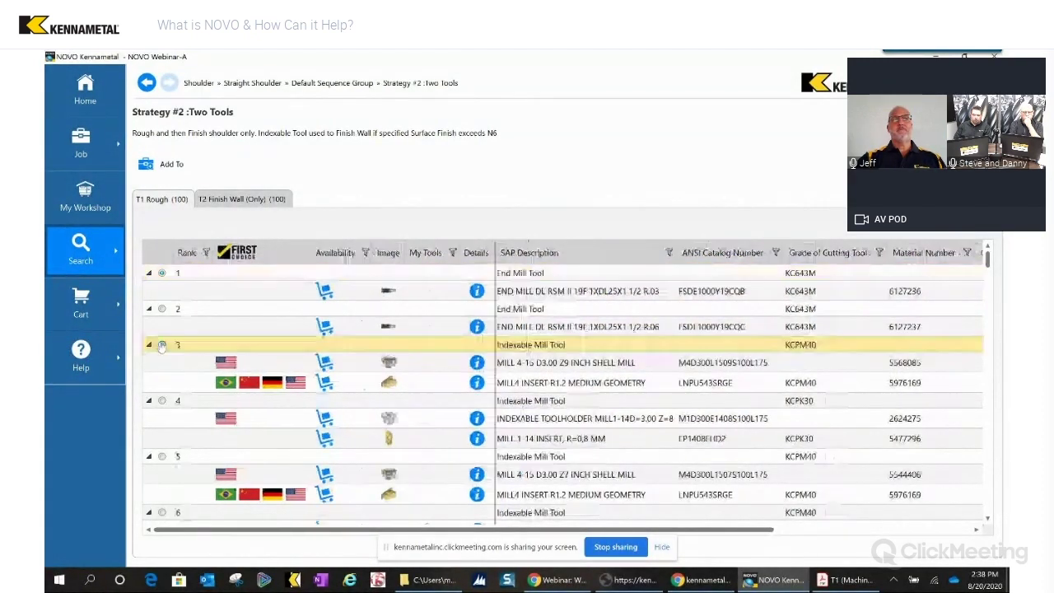
pyautogui.click(167, 164)
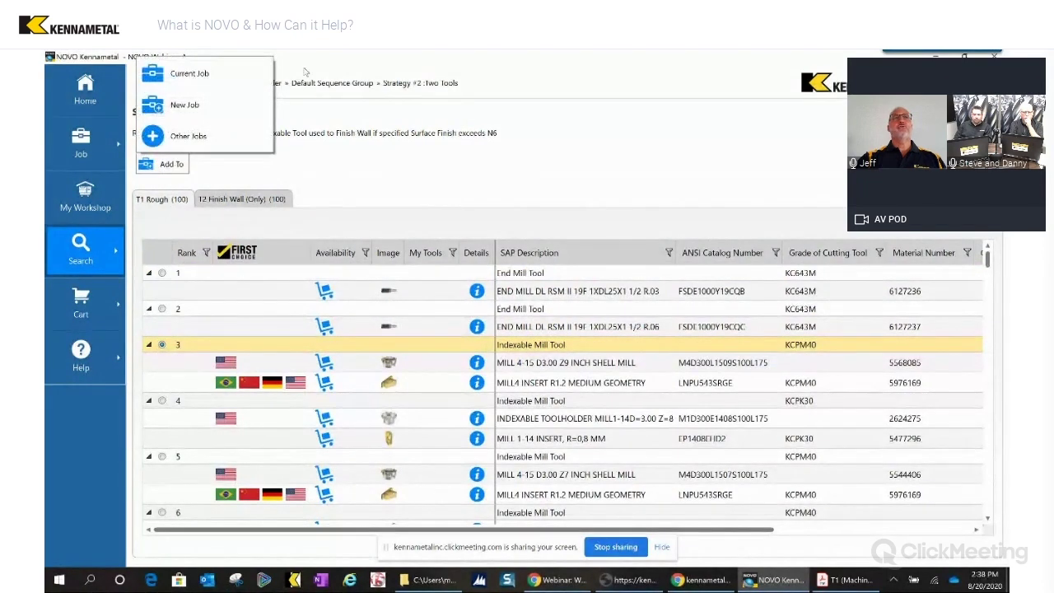
pyautogui.click(198, 75)
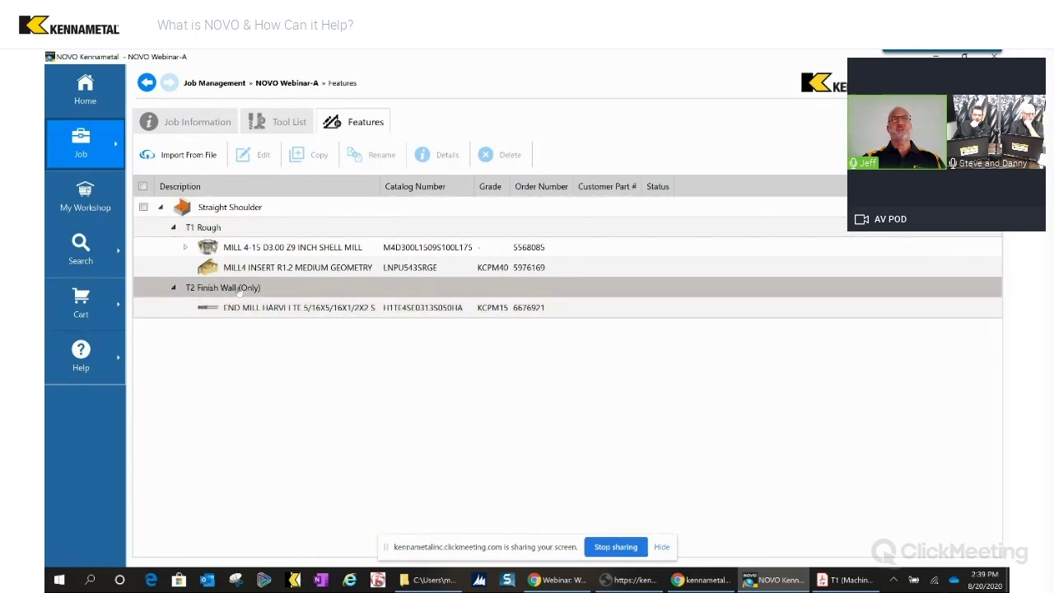
# Rename the T1 Rough assembly in the job's tool list to "T2 Rough mill".
pyautogui.click(283, 125)
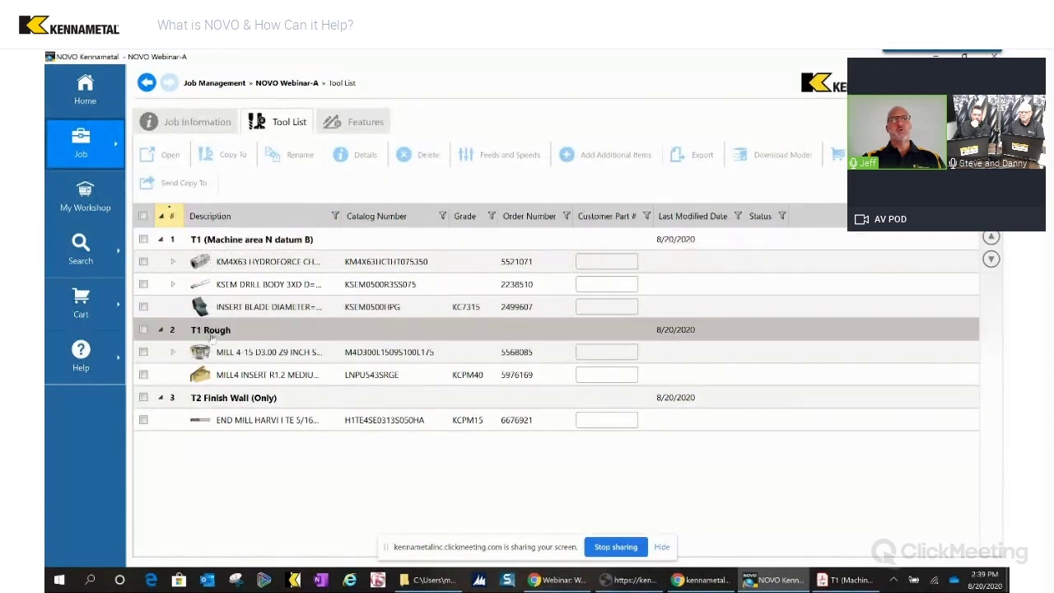
pyautogui.click(238, 336)
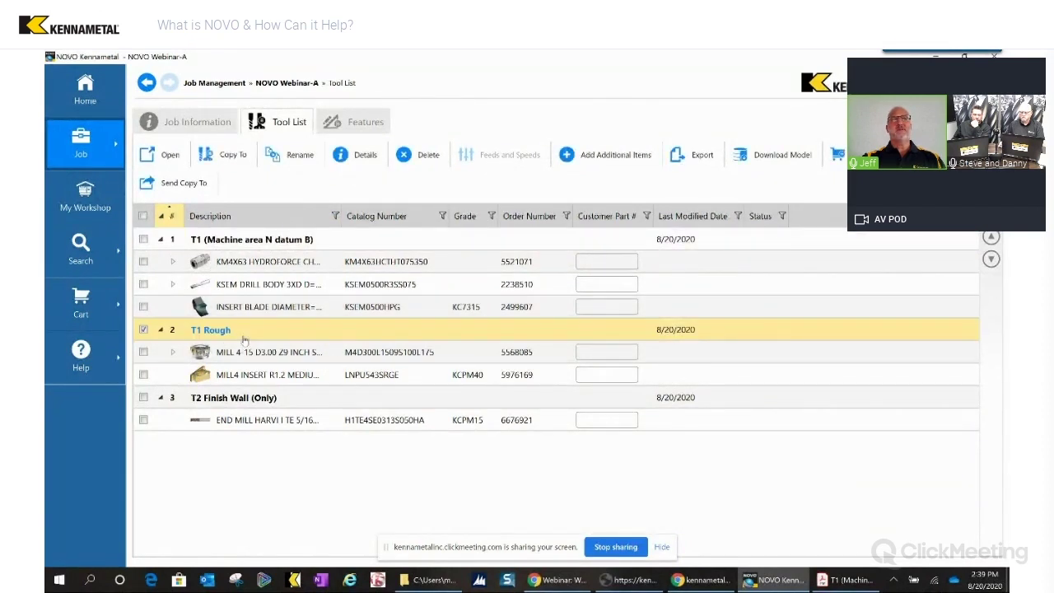
pyautogui.click(301, 156)
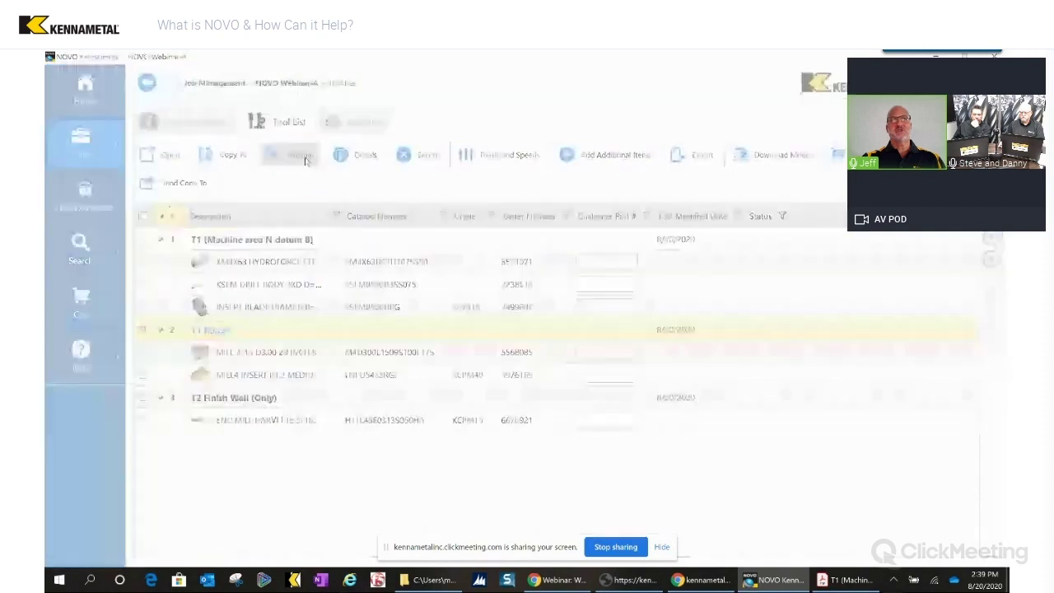
pyautogui.write('T2')
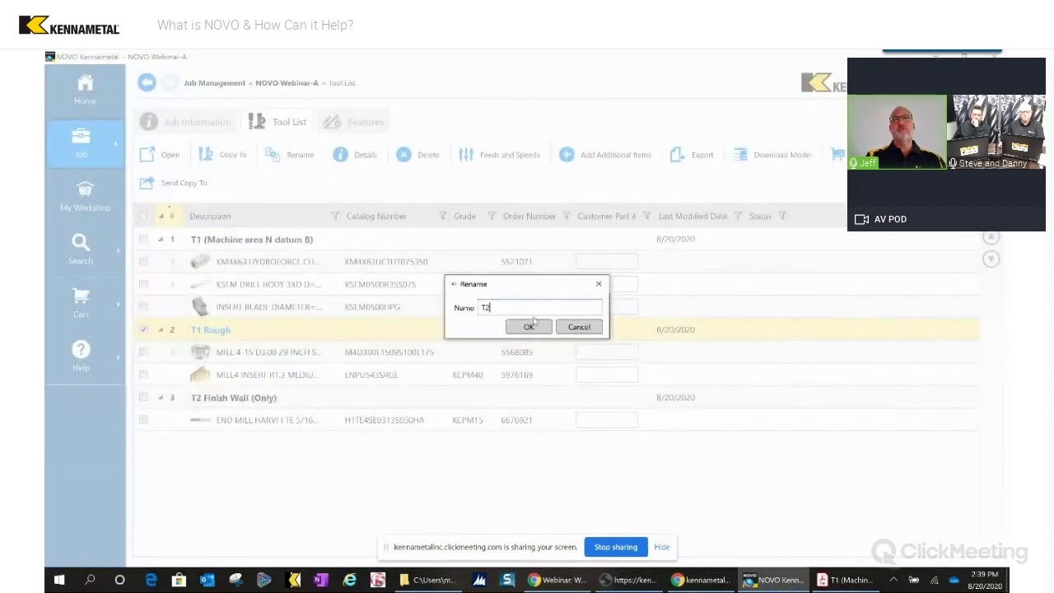
pyautogui.write(' Rough mill')
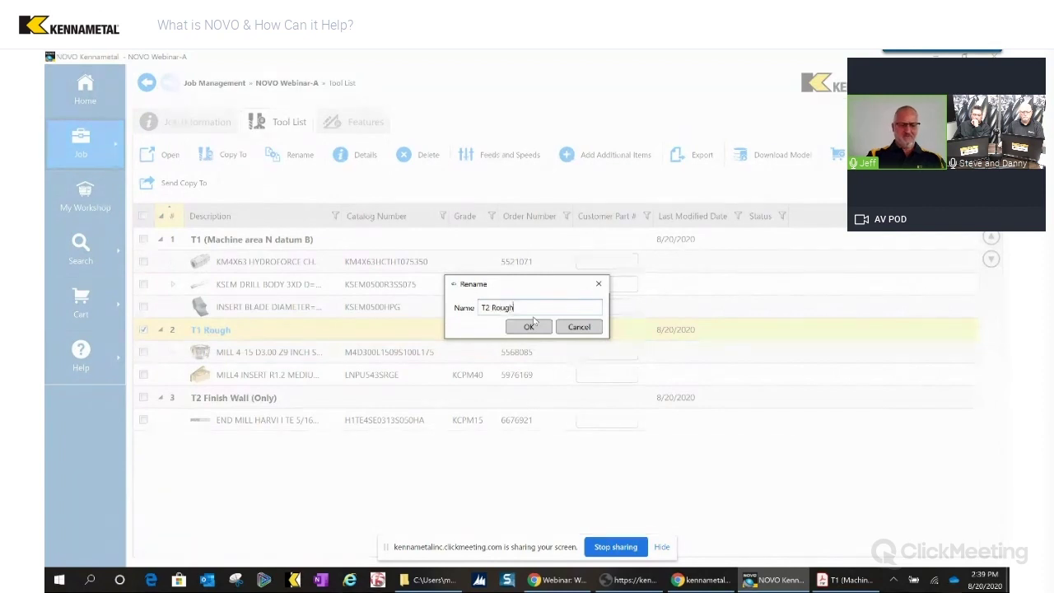
pyautogui.click(531, 327)
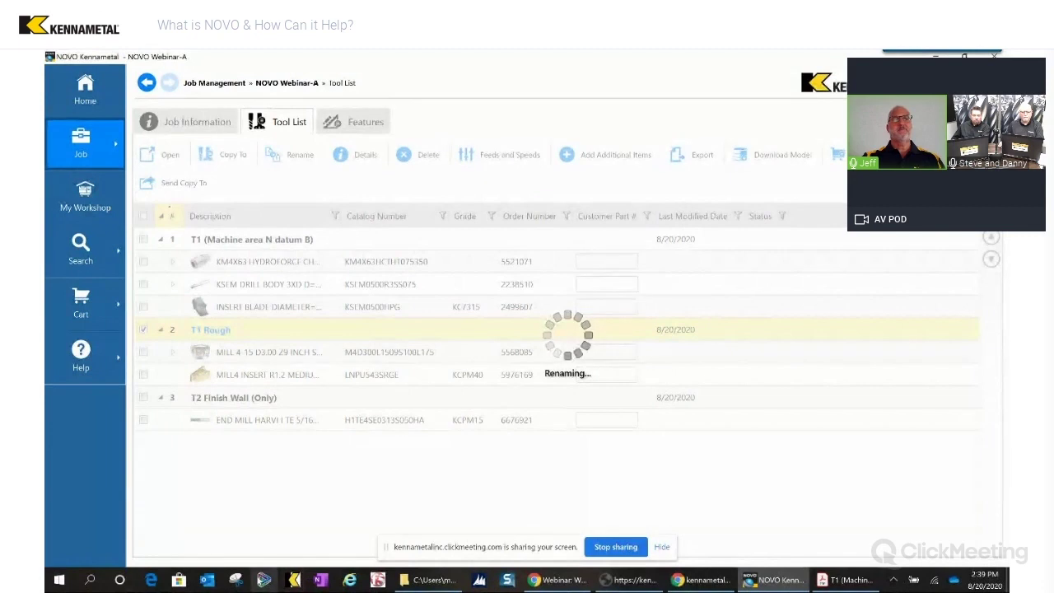
# Rename the T2 Finish Wall (Only) assembly to "T3 Finish Wall (Only)".
pyautogui.click(243, 399)
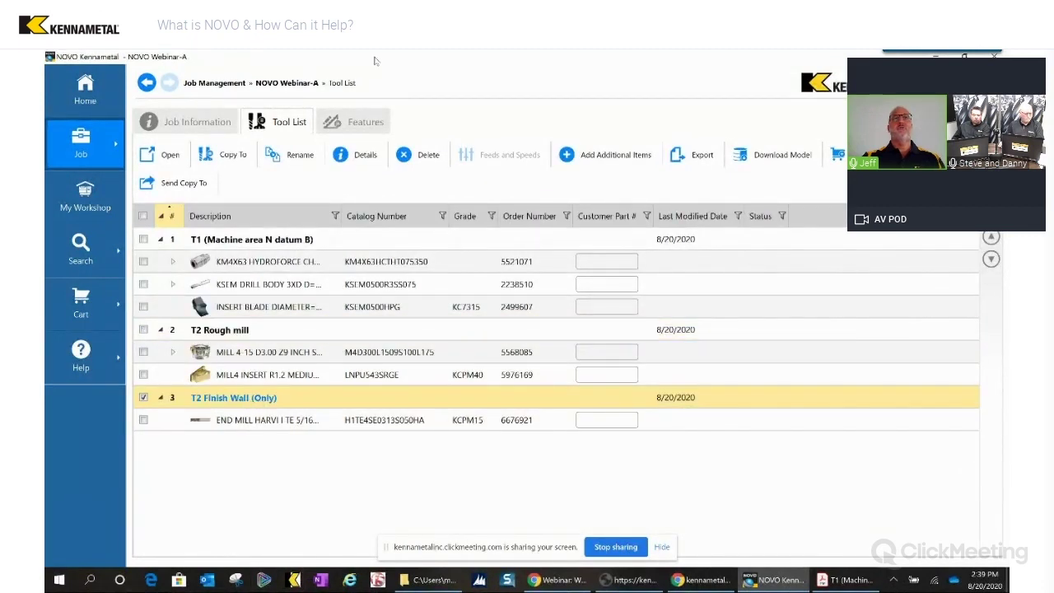
pyautogui.click(295, 155)
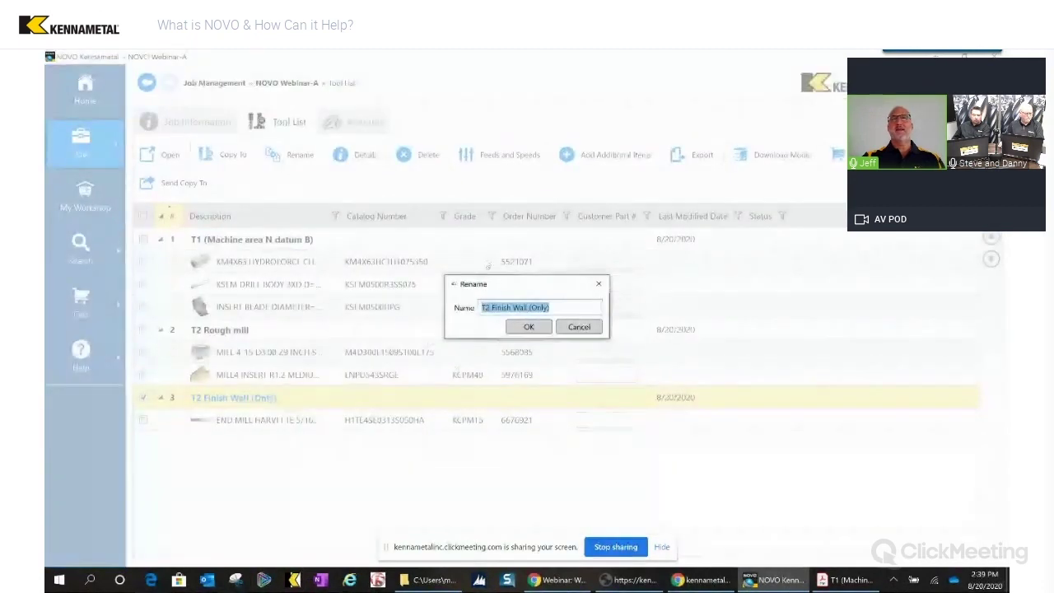
pyautogui.click(486, 307)
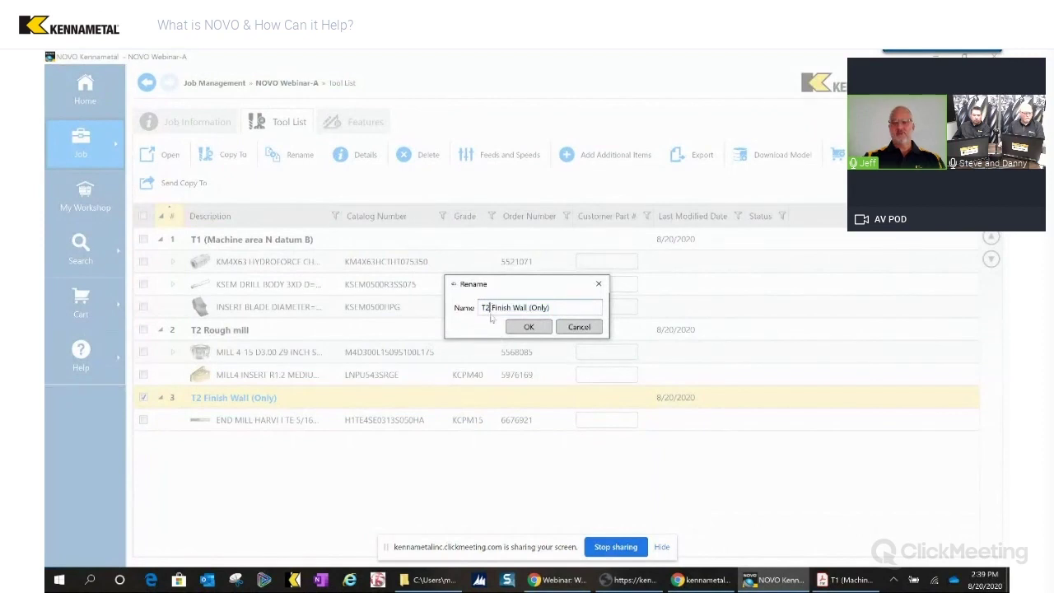
pyautogui.press('BackSpace')
pyautogui.write('3')
pyautogui.press('Return')
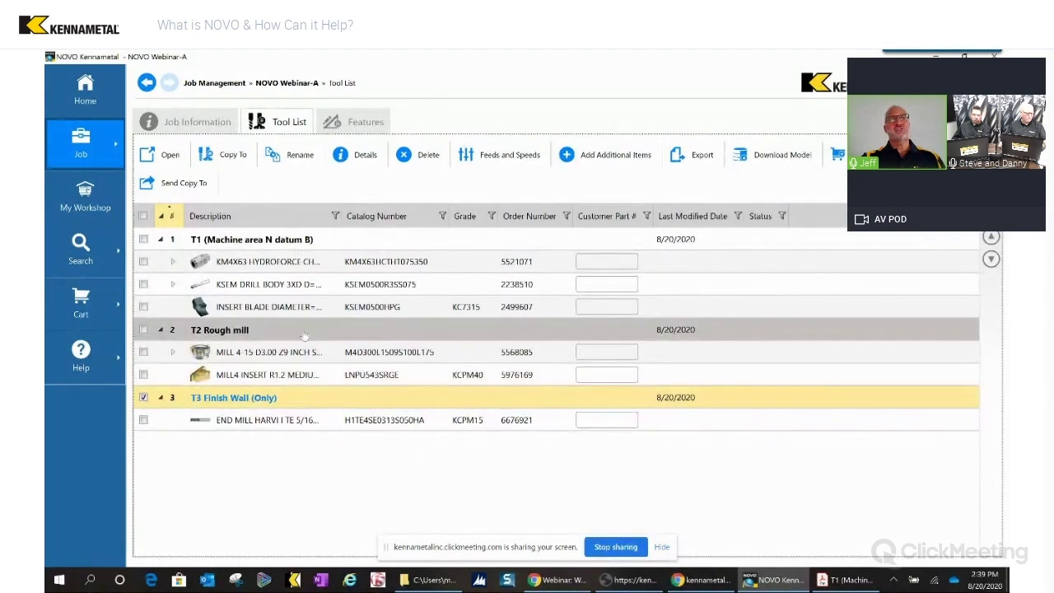
# Move the T1 (Machine area N datum B) assembly to the end of the tool list, and return it to first place.
pyautogui.moveTo(284, 246); pyautogui.dragTo(298, 410)
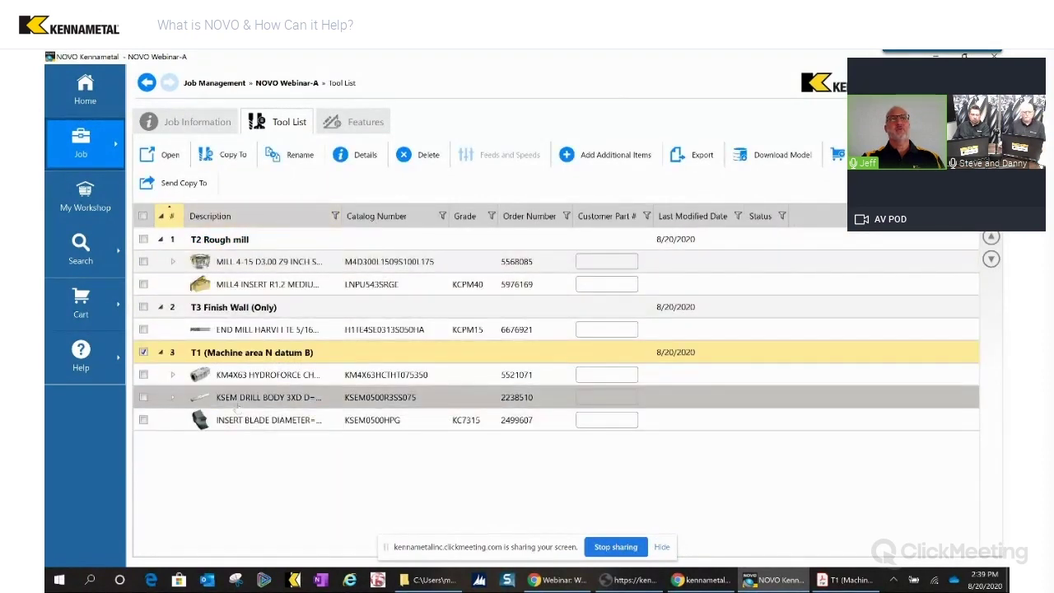
pyautogui.moveTo(249, 352); pyautogui.dragTo(264, 239)
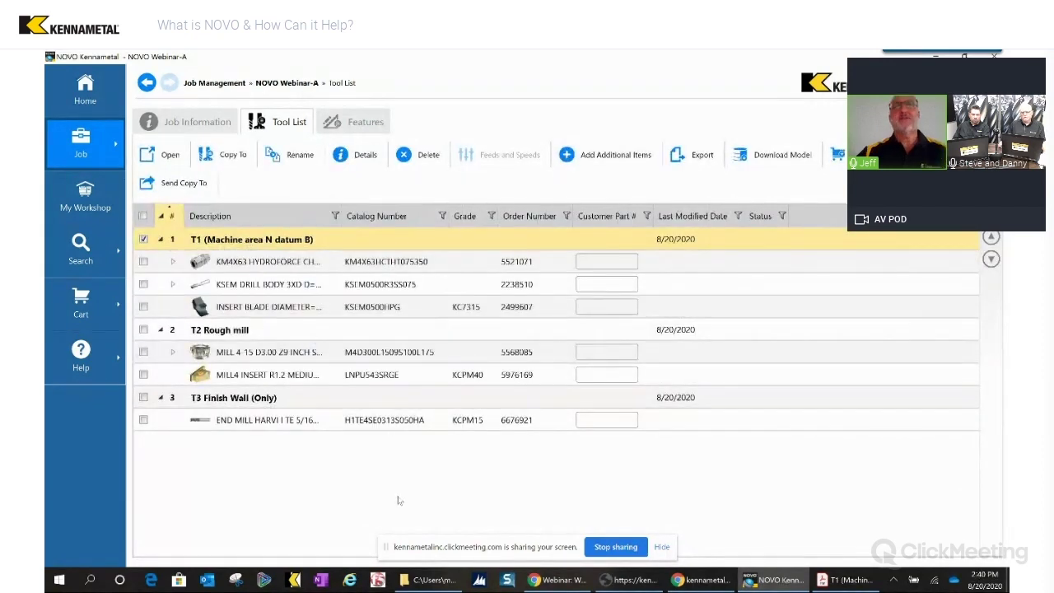
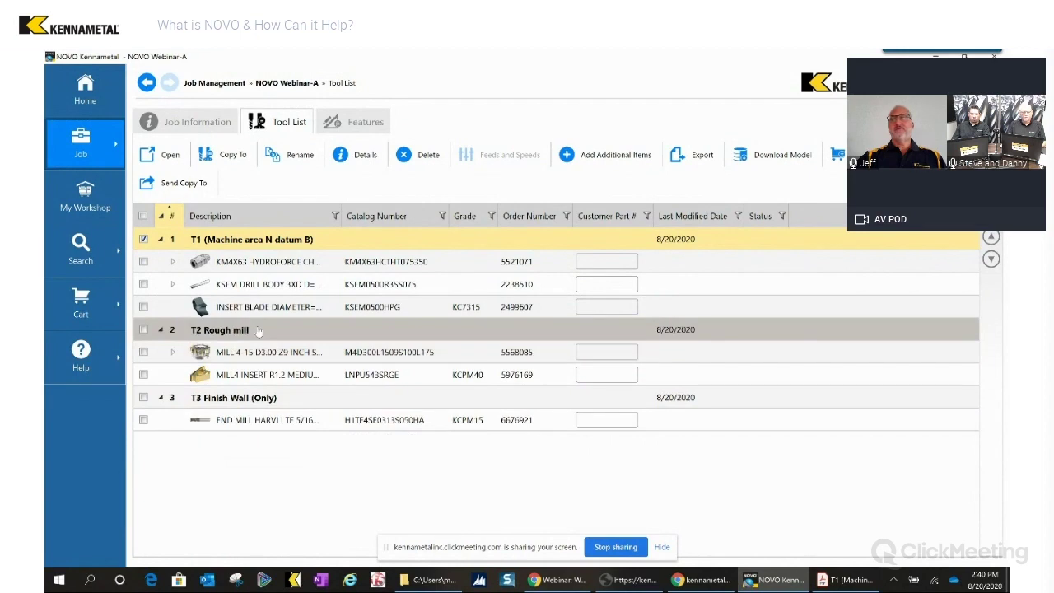
# Open the T2 Rough mill assembly, and list the machine adaptive items that fit its shell mill.
pyautogui.doubleClick(259, 330)
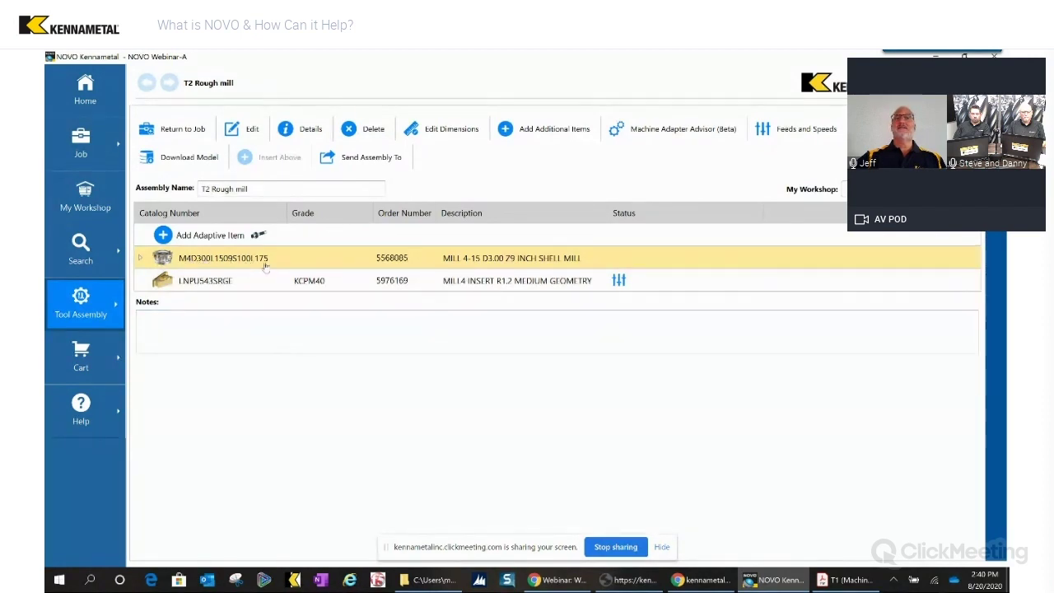
pyautogui.click(247, 332)
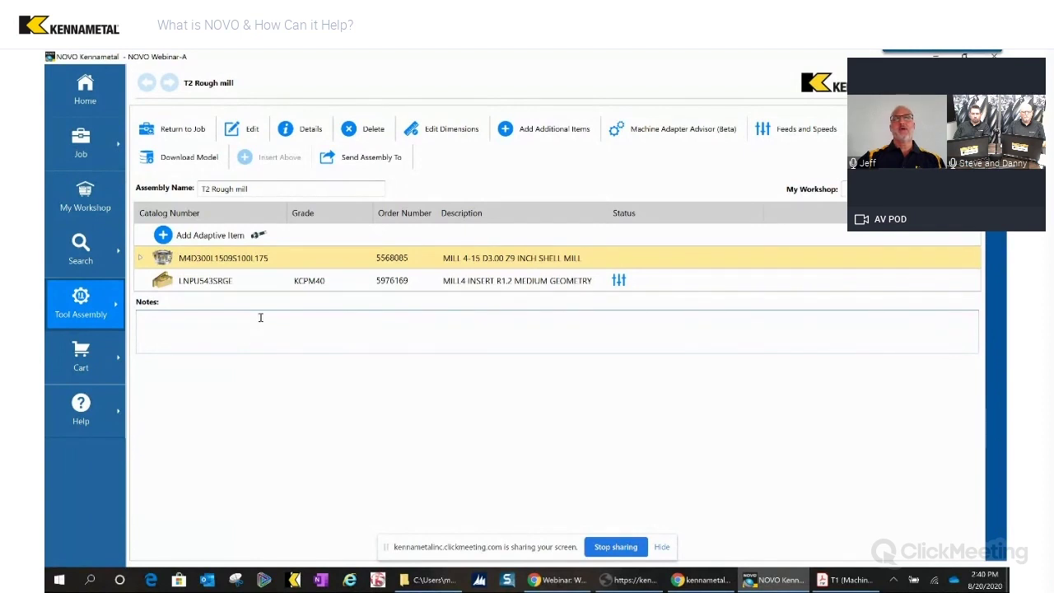
pyautogui.click(212, 235)
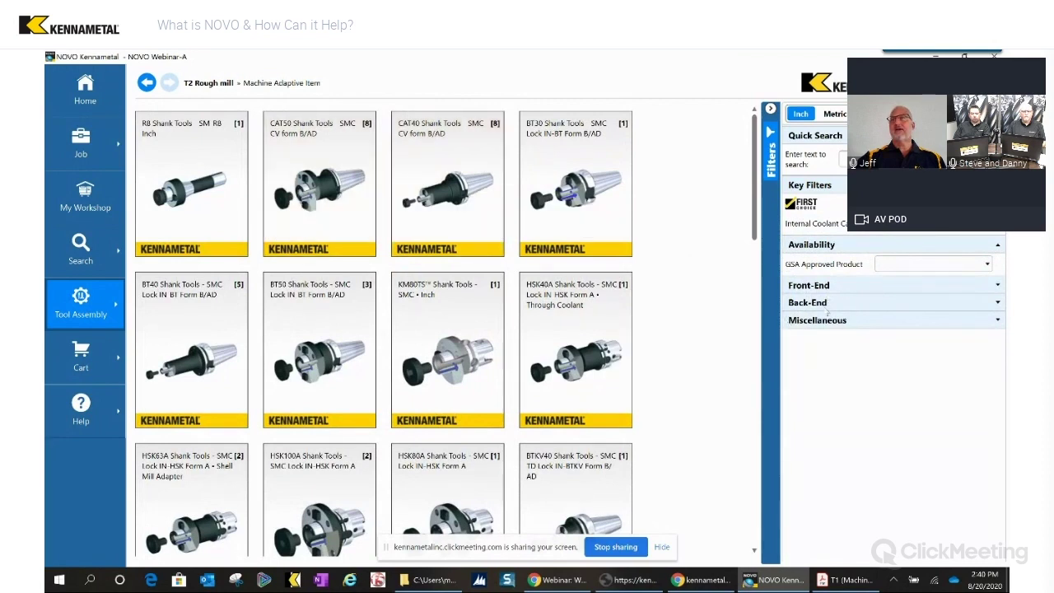
# Filter the adaptive items by back-end system size KM63TS.
pyautogui.click(842, 307)
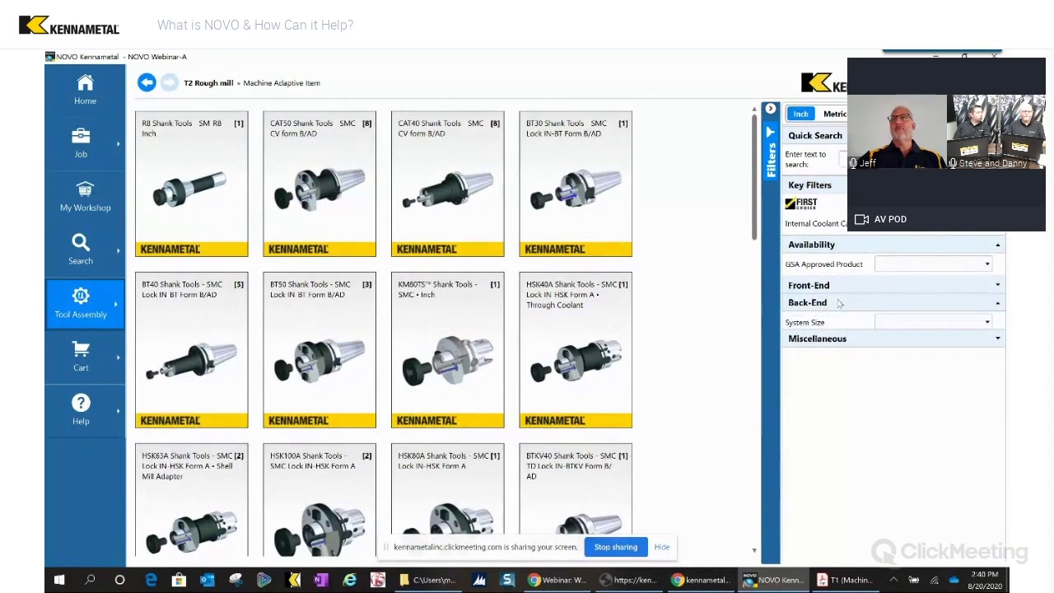
pyautogui.click(904, 323)
pyautogui.scroll(-5, 939, 457)
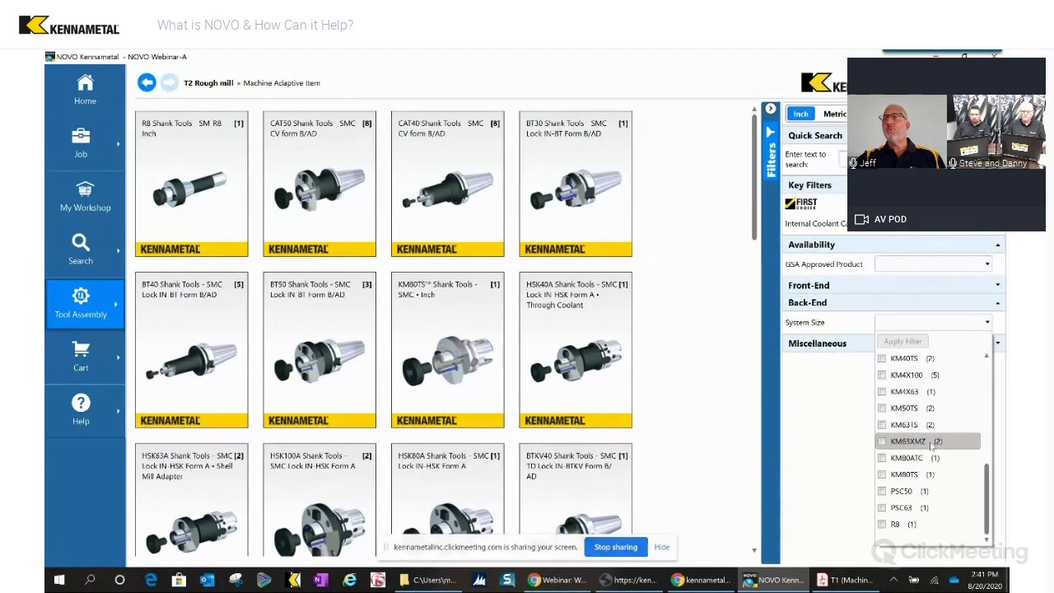
pyautogui.scroll(1, 931, 446)
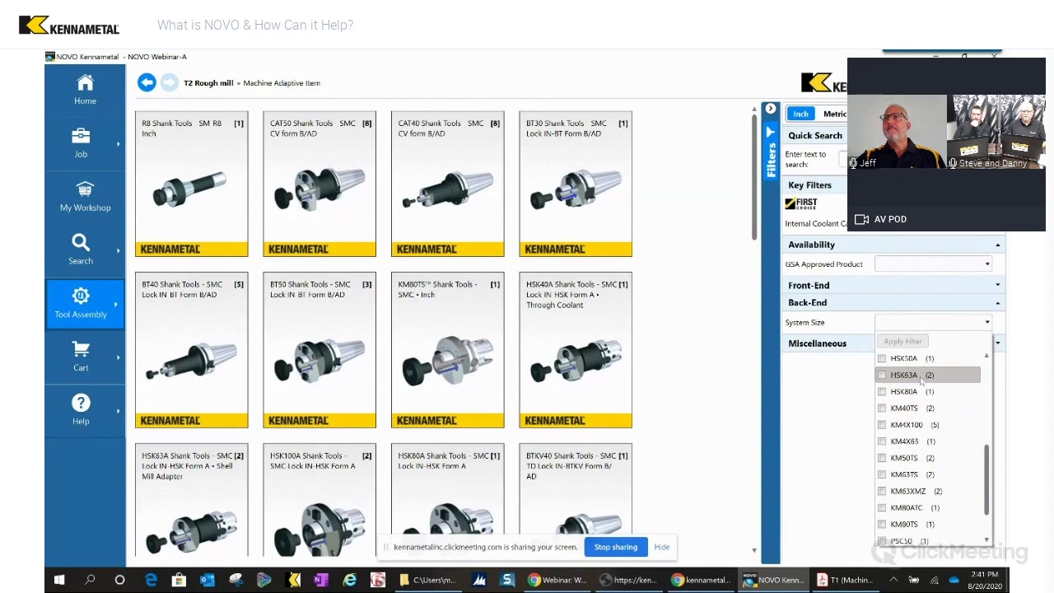
pyautogui.scroll(-1, 923, 429)
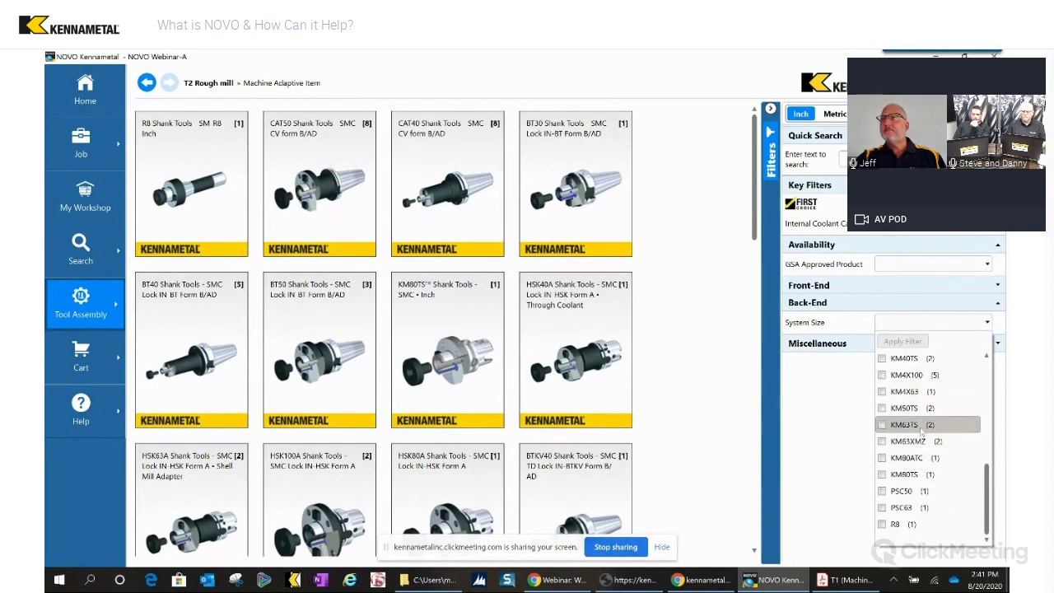
pyautogui.click(920, 428)
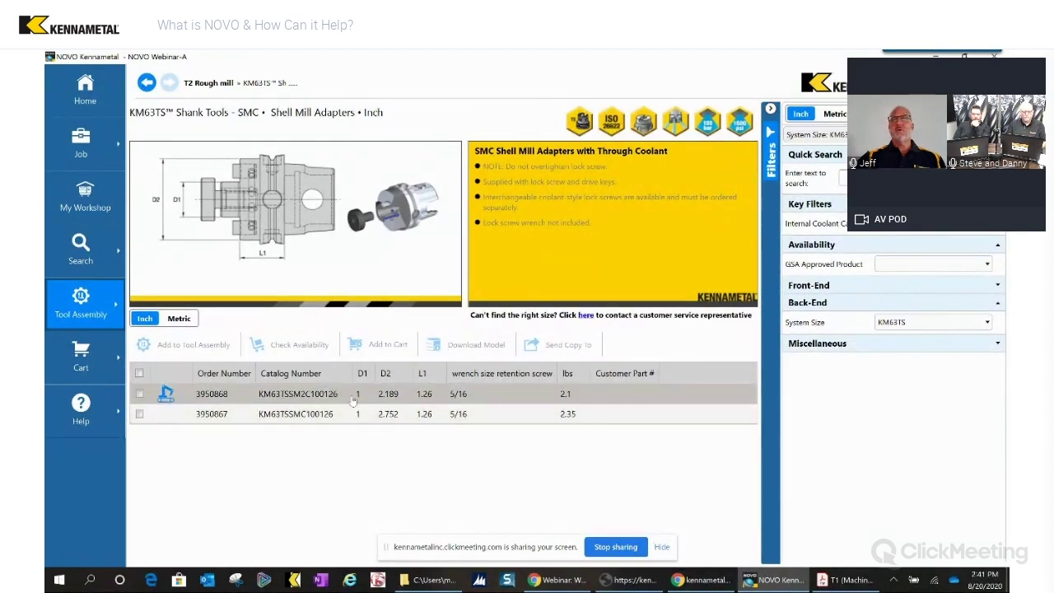
# Add the KM63TSSMC100126 shell mill adapter to the T2 Rough mill assembly.
pyautogui.click(576, 419)
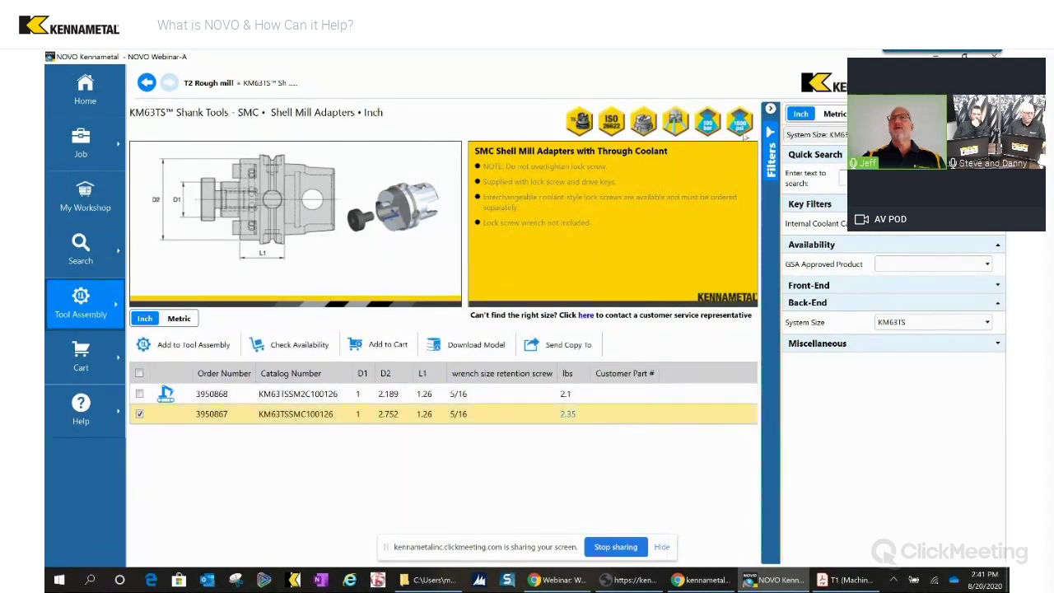
pyautogui.click(188, 346)
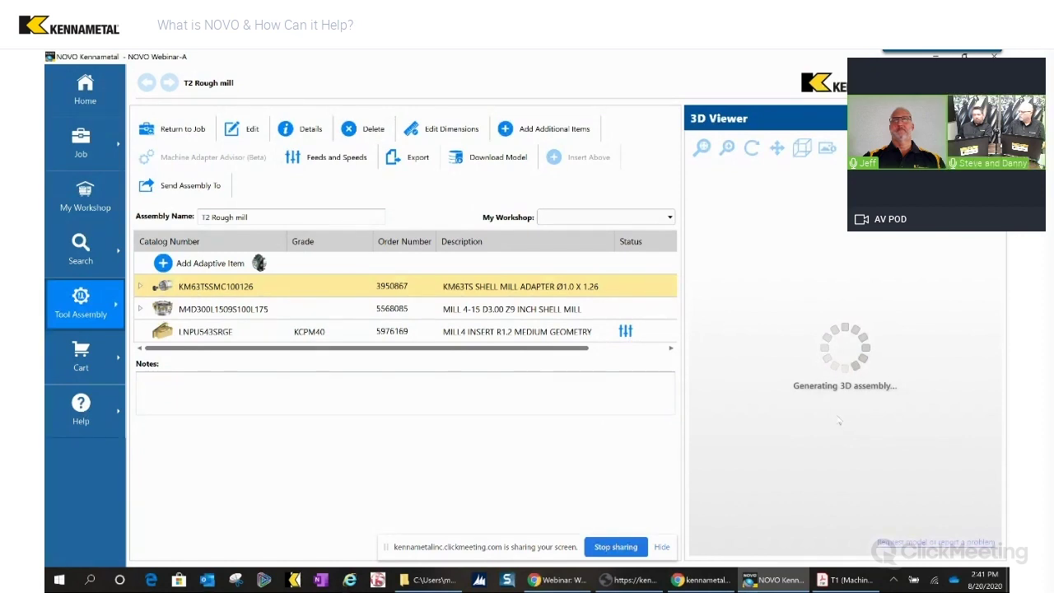
pyautogui.moveTo(832, 420); pyautogui.dragTo(779, 401)
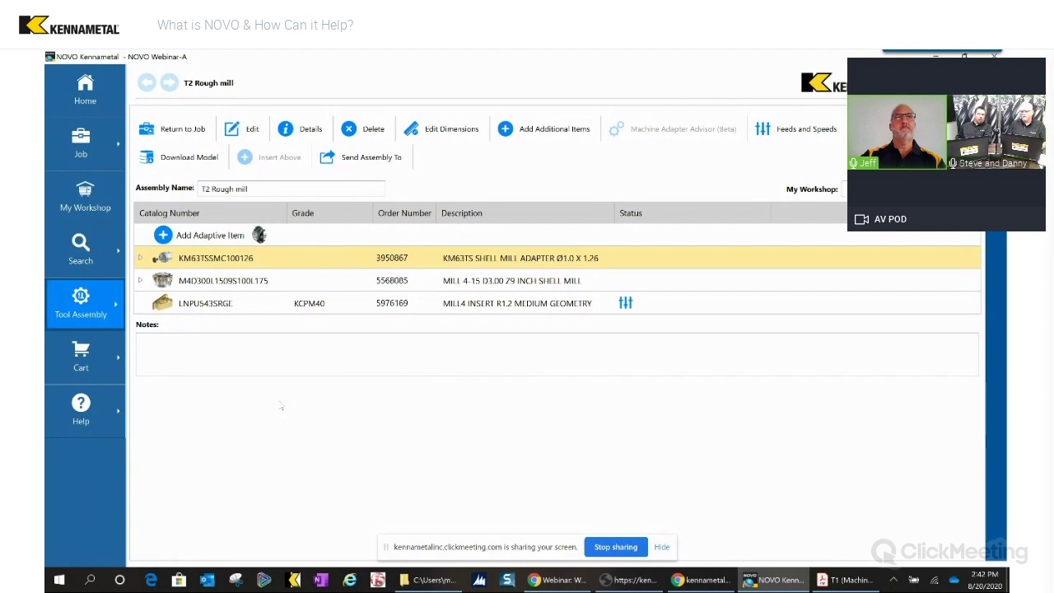
# Replace the assembly's KM63TS adapter with the PSC50SMC100134 shell mill adapter, and return to the job's tool list.
pyautogui.doubleClick(203, 261)
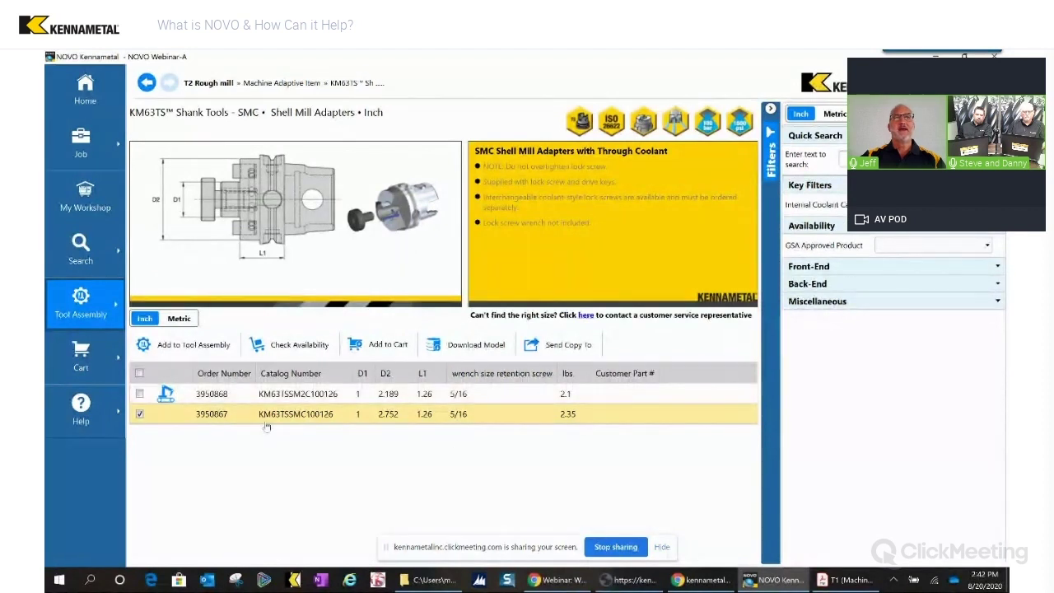
pyautogui.click(147, 84)
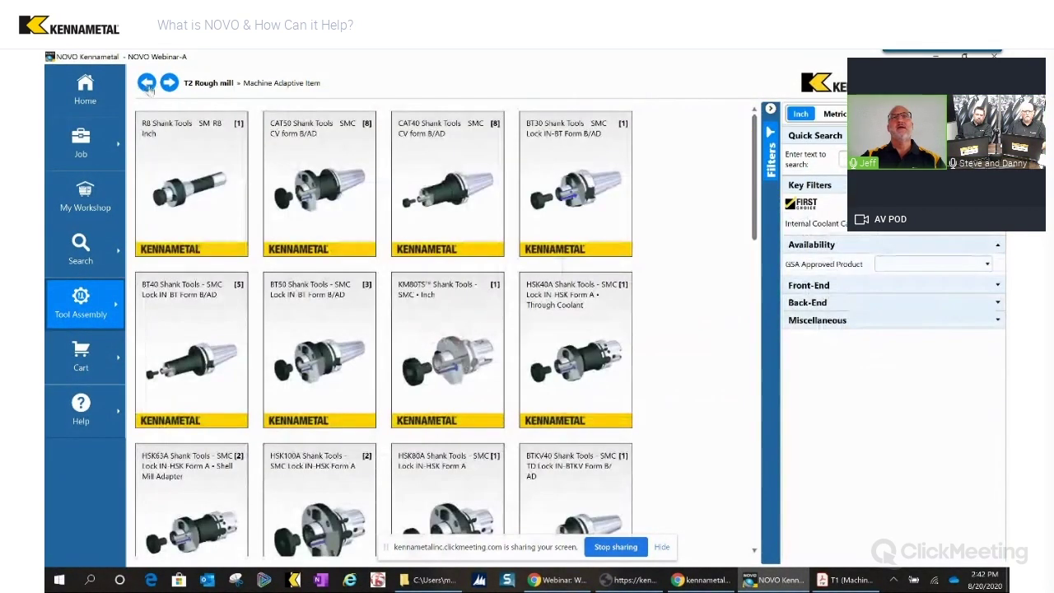
pyautogui.scroll(-10, 672, 295)
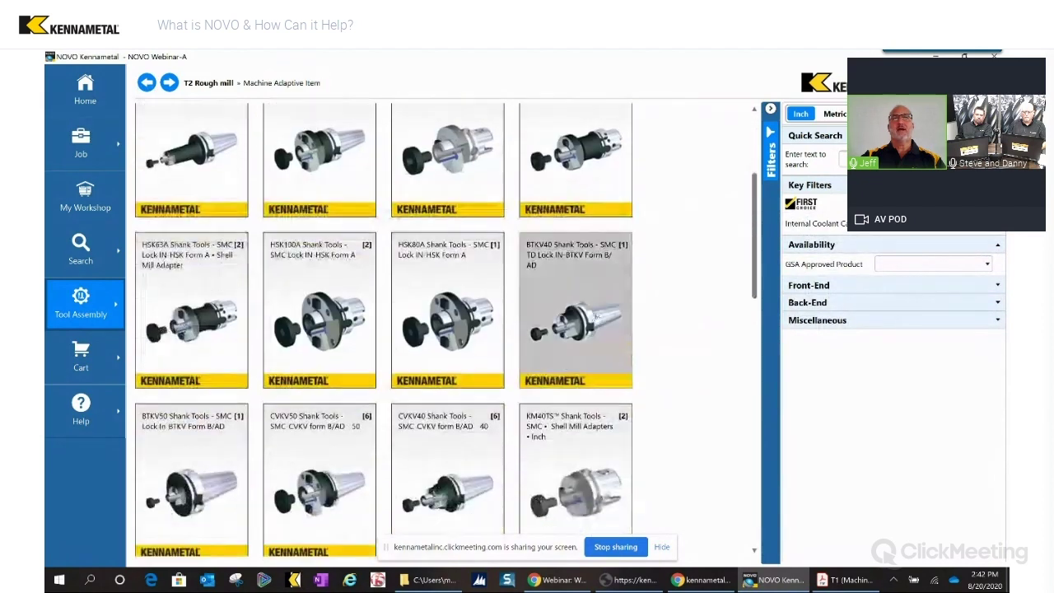
pyautogui.scroll(-8, 597, 320)
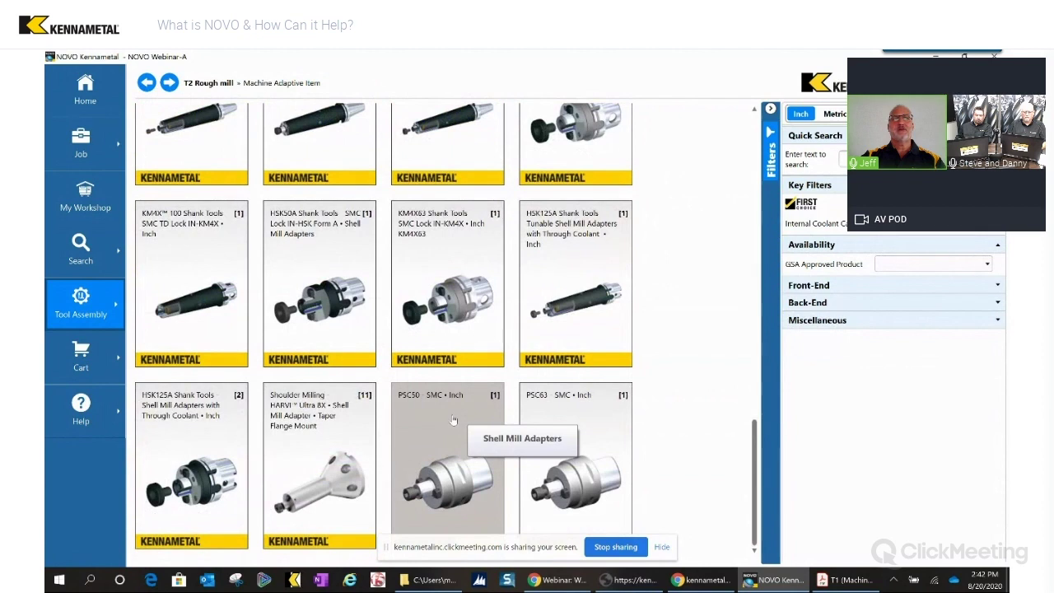
pyautogui.click(452, 420)
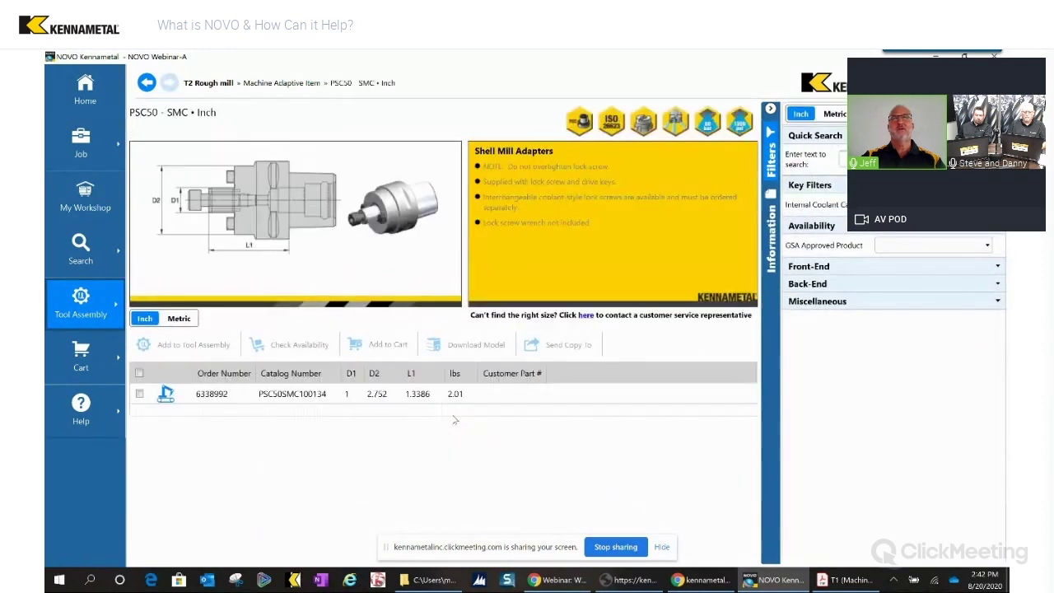
pyautogui.click(262, 399)
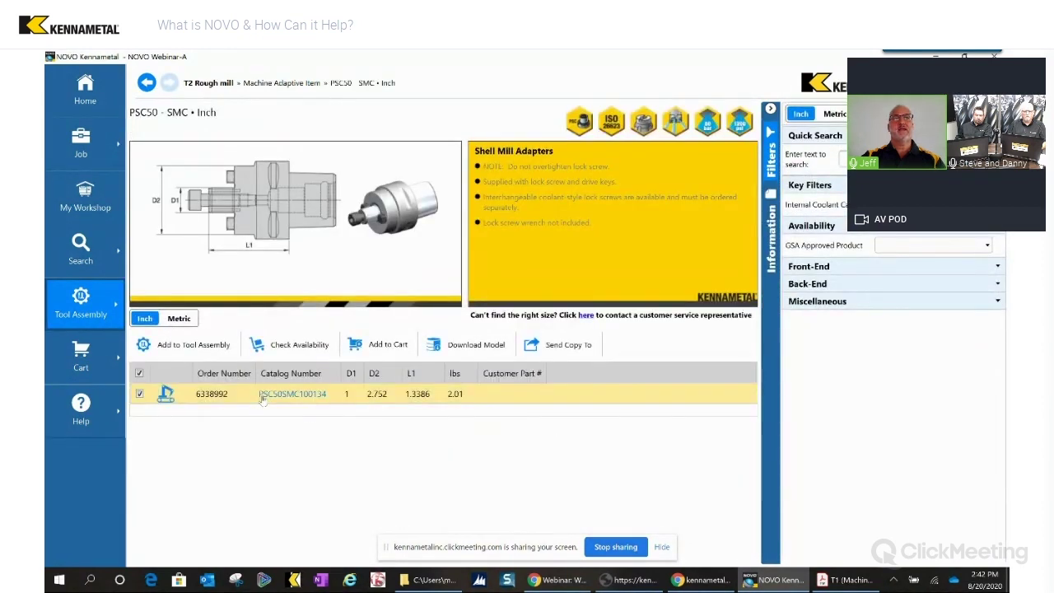
pyautogui.click(212, 350)
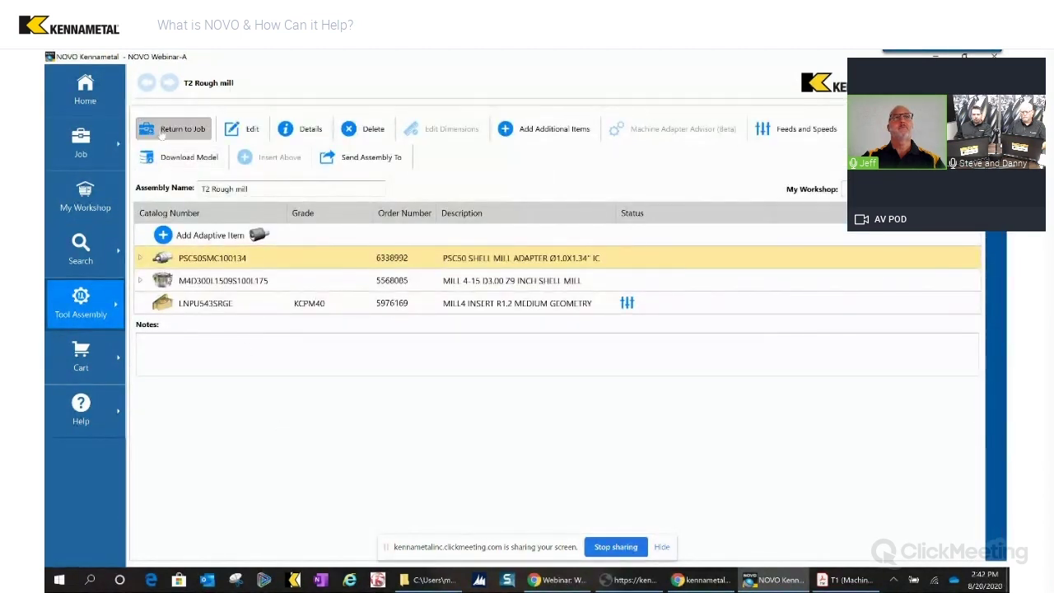
pyautogui.click(165, 132)
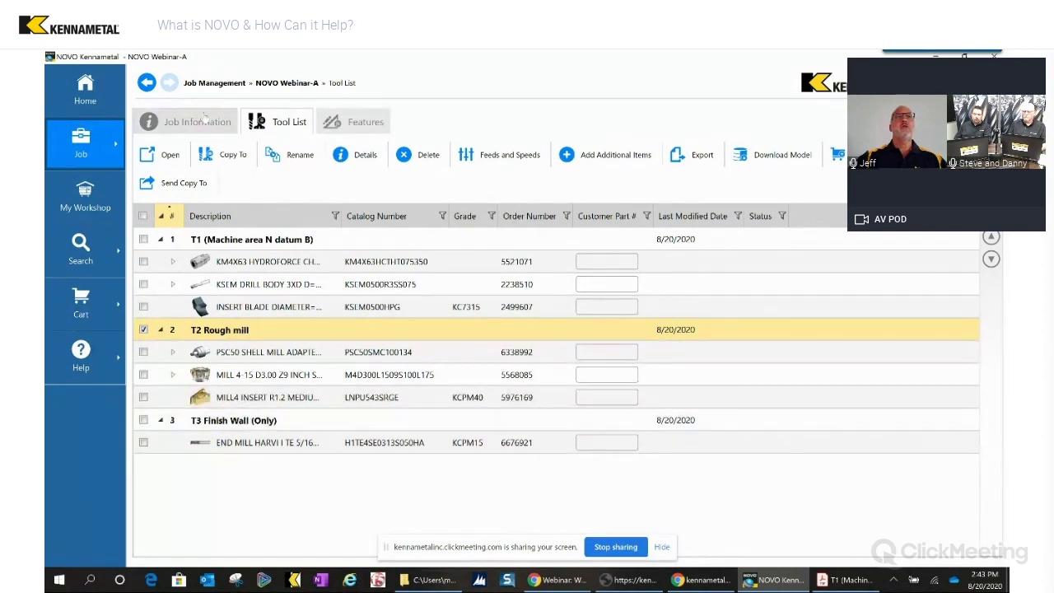
# Send a copy of the job to a registered colleague's e-mail address with the message "Update list on Thursday".
pyautogui.click(171, 114)
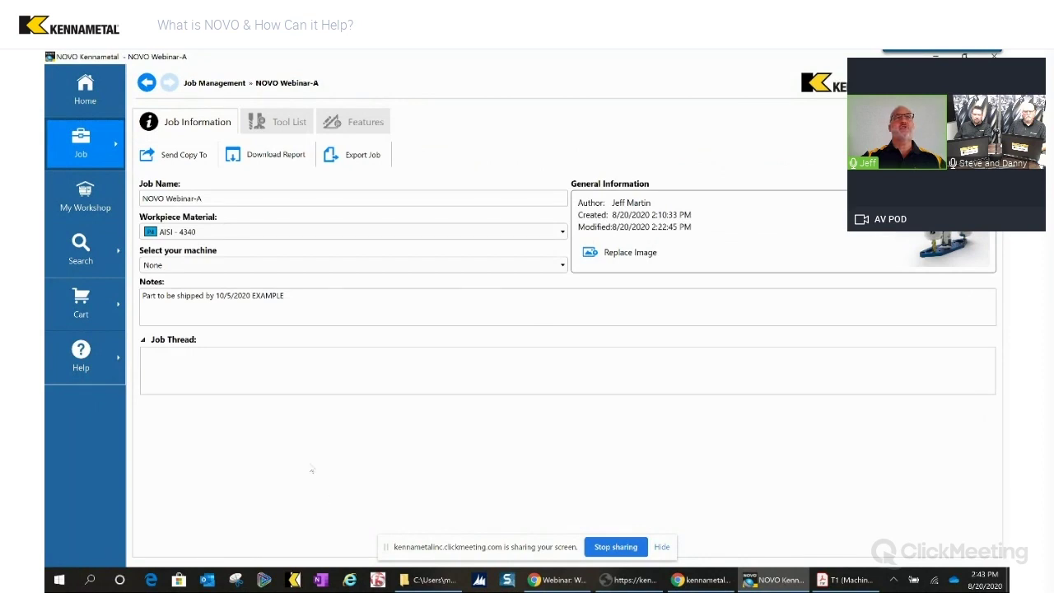
pyautogui.click(185, 154)
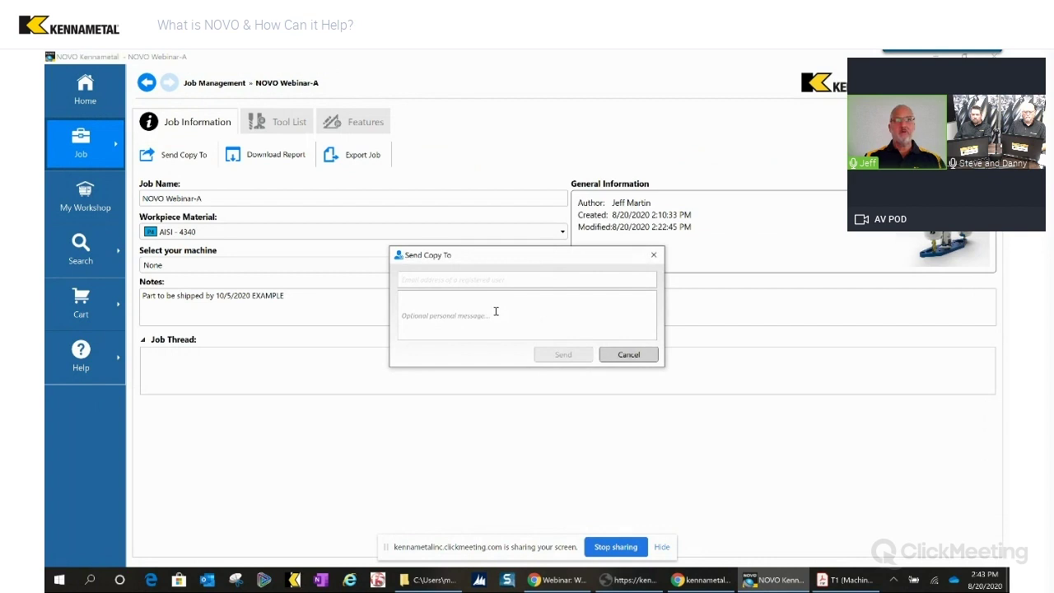
pyautogui.write('d')
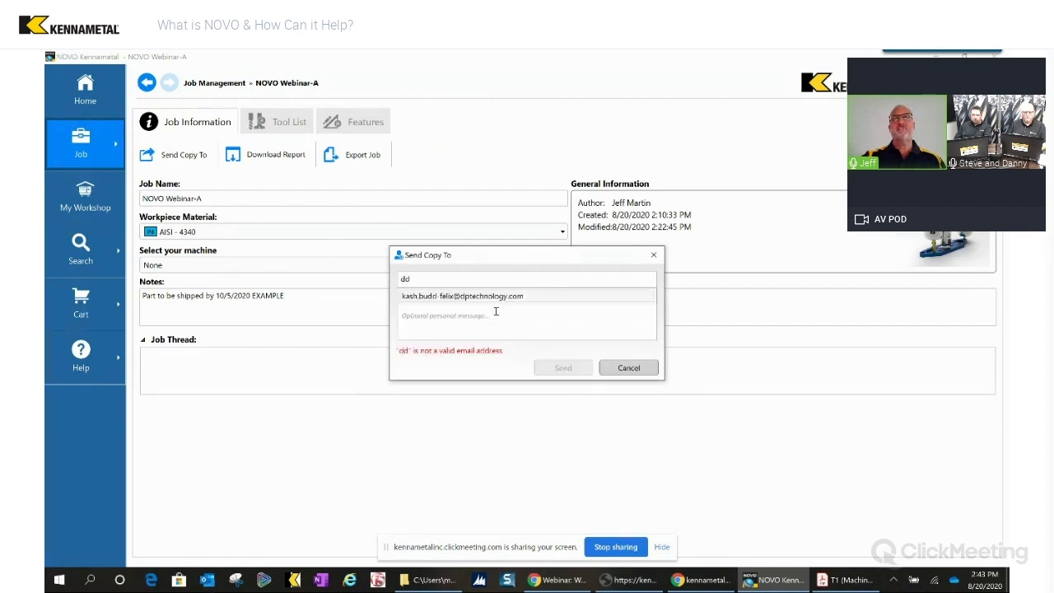
pyautogui.write('a')
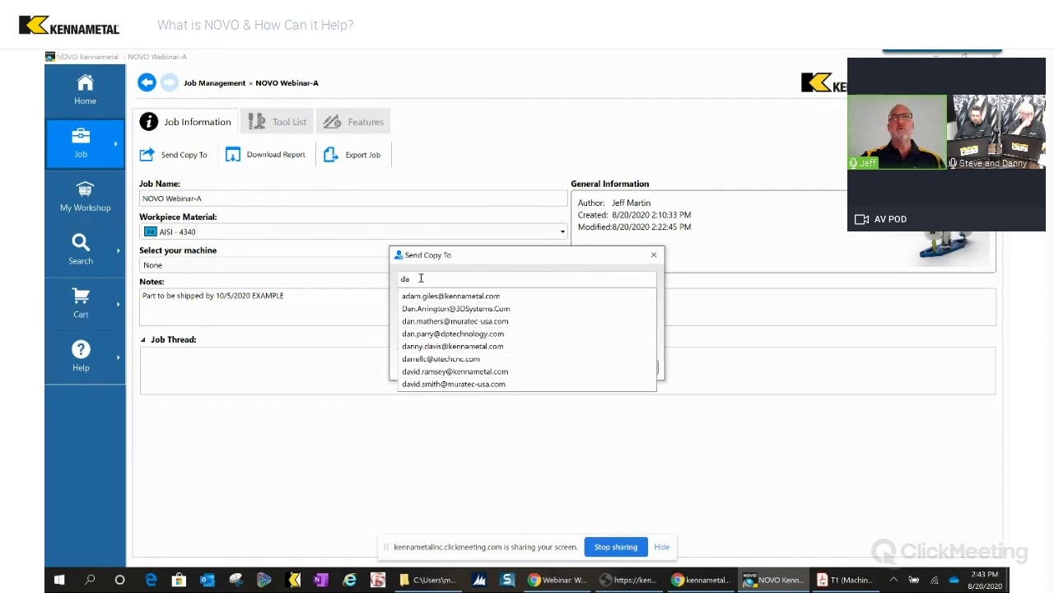
pyautogui.write('nn')
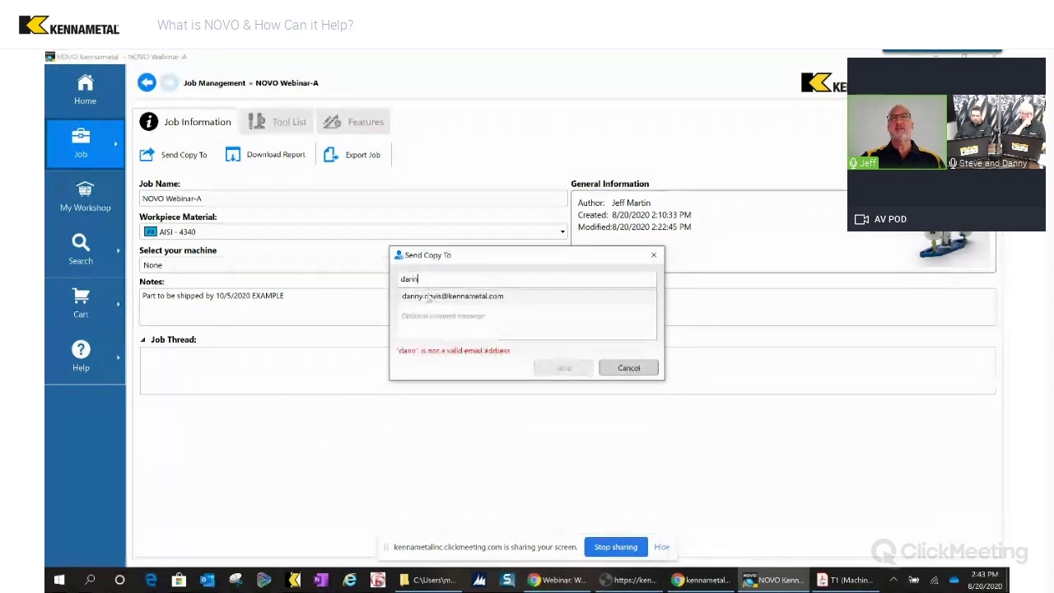
pyautogui.click(426, 298)
pyautogui.click(428, 299)
pyautogui.write('Updat')
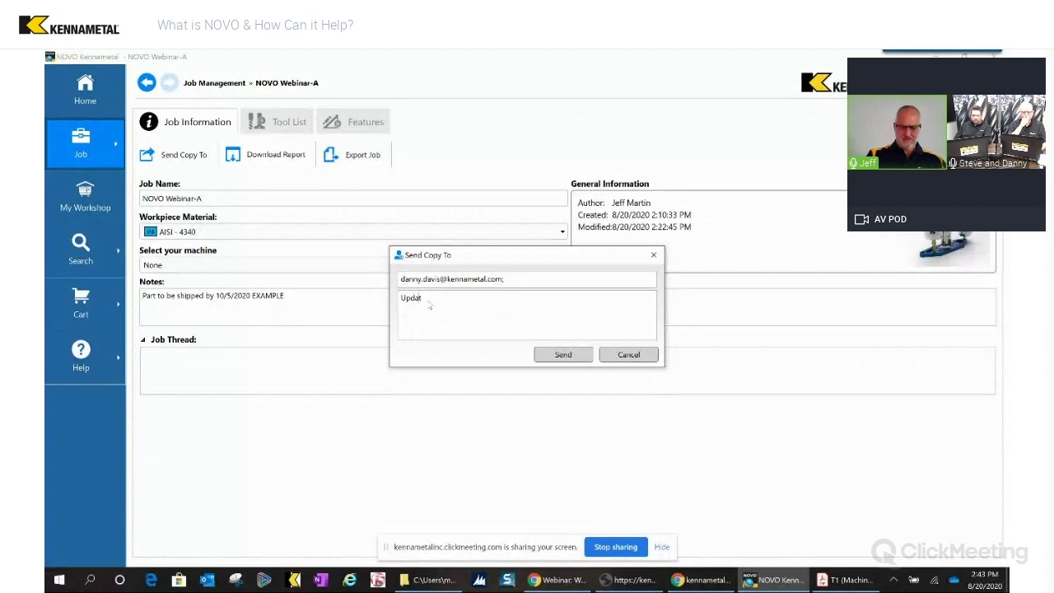
pyautogui.write('e list on Thursday')
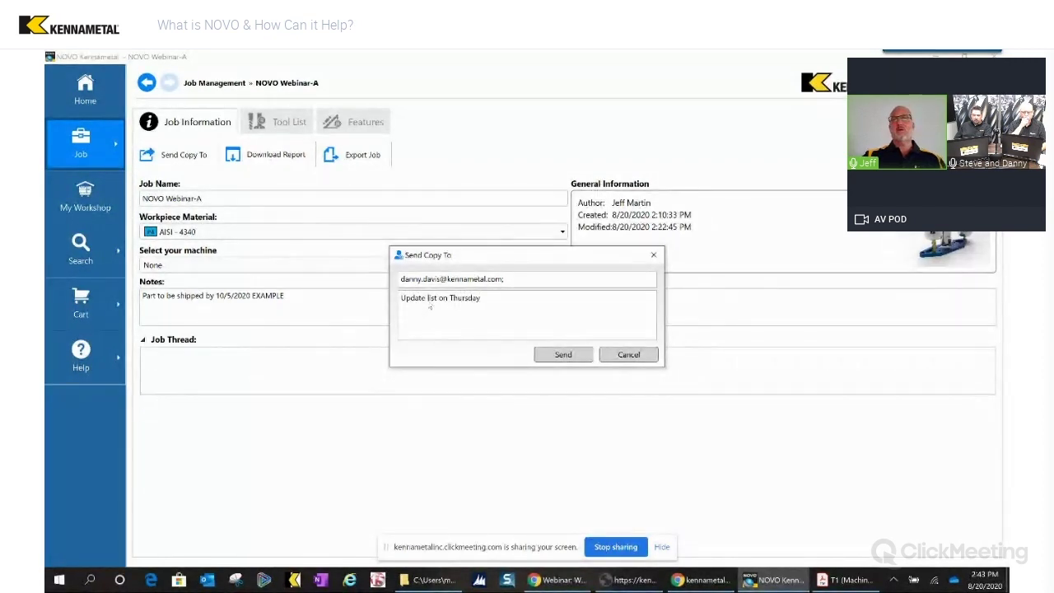
pyautogui.click(562, 354)
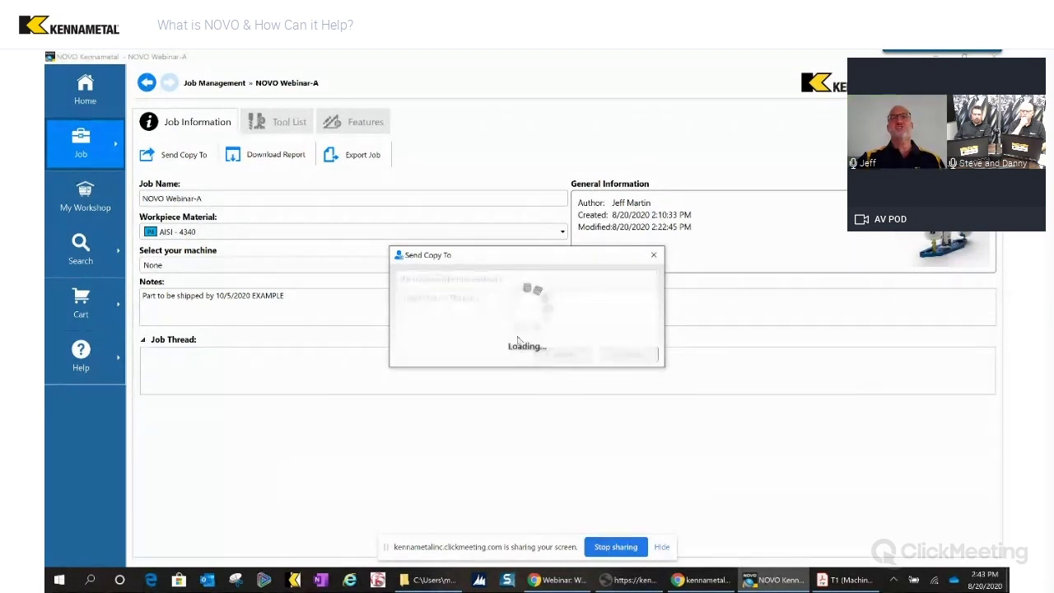
# Download the job report as a PDF document and check its progress in the download list.
pyautogui.click(275, 157)
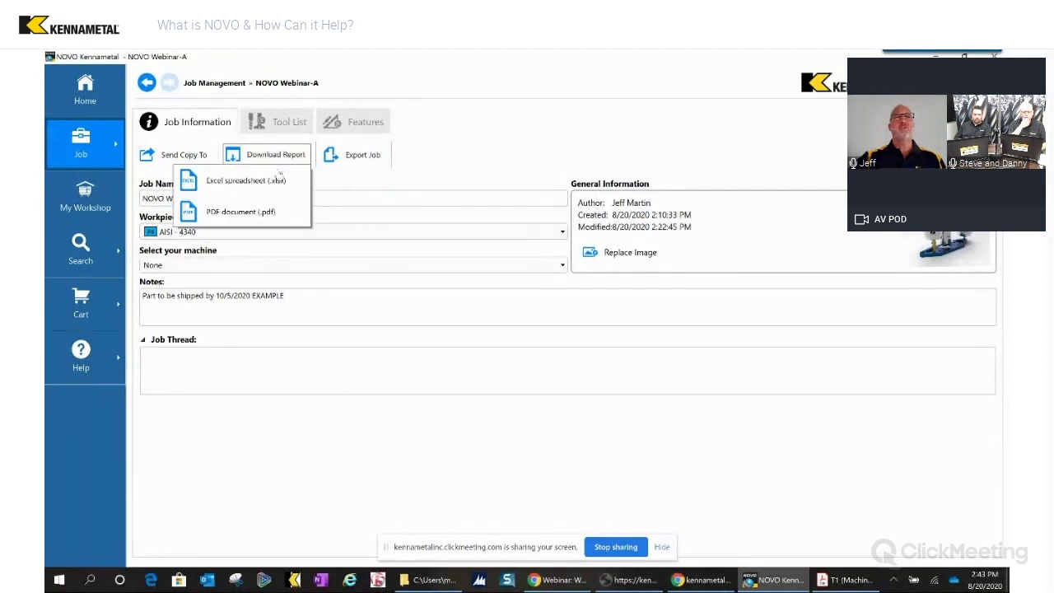
pyautogui.click(274, 214)
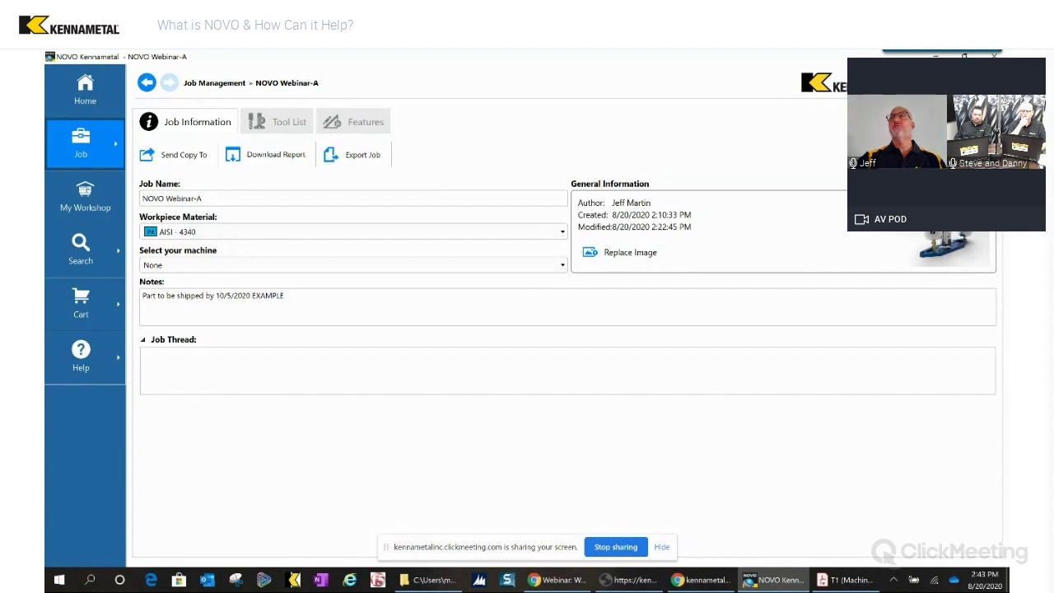
pyautogui.moveTo(910, 90); pyautogui.dragTo(691, 146)
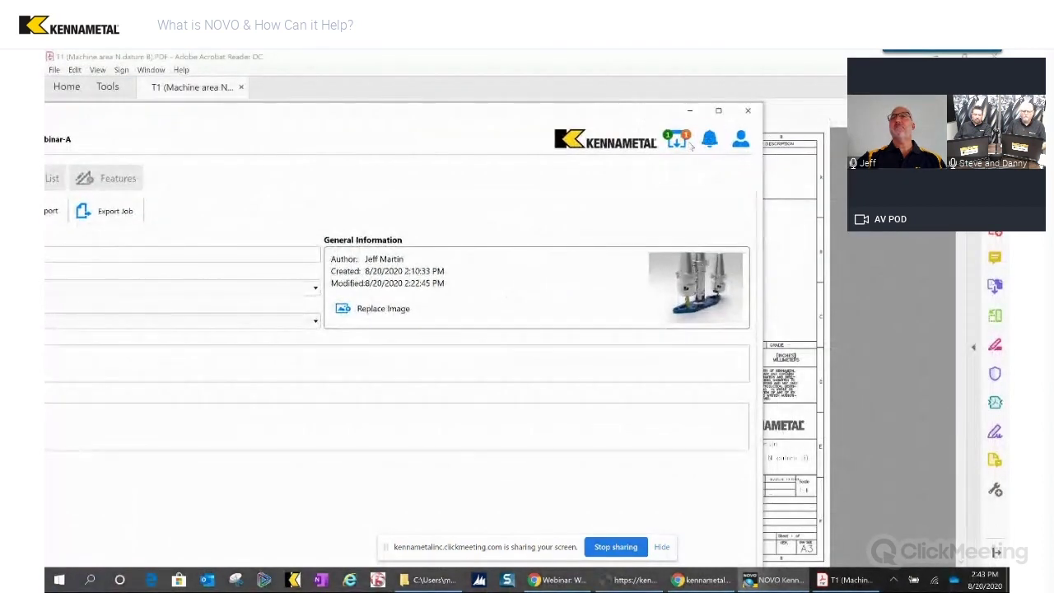
pyautogui.click(675, 138)
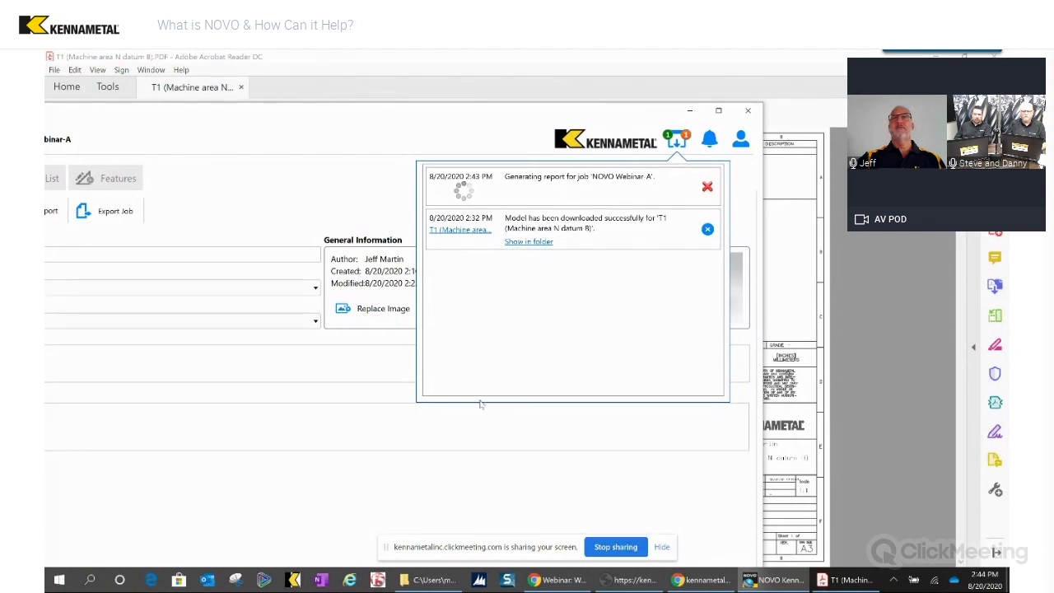
pyautogui.click(543, 430)
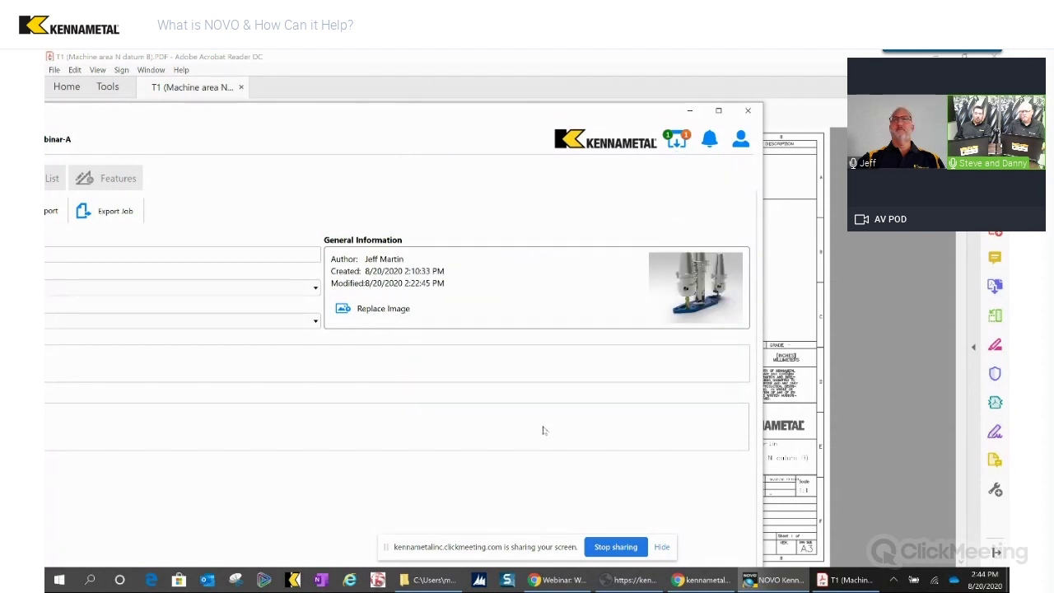
pyautogui.click(676, 141)
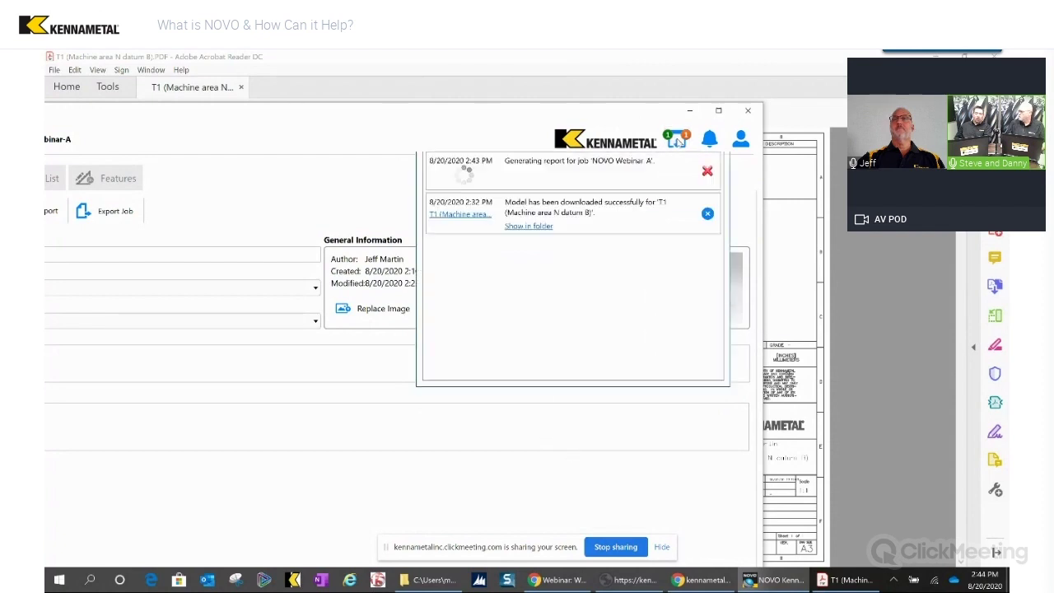
pyautogui.click(264, 429)
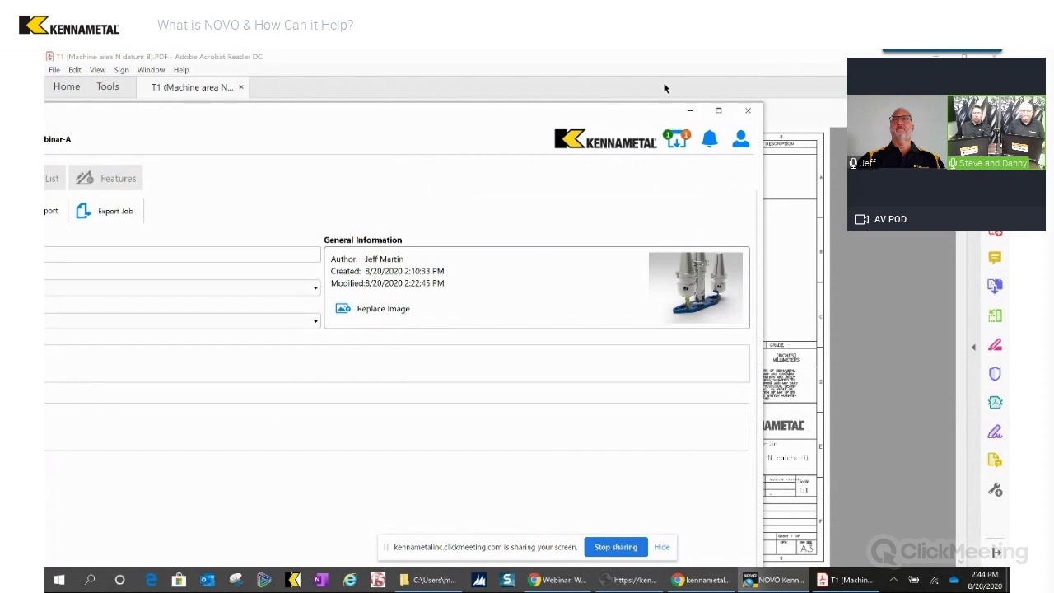
pyautogui.click(718, 111)
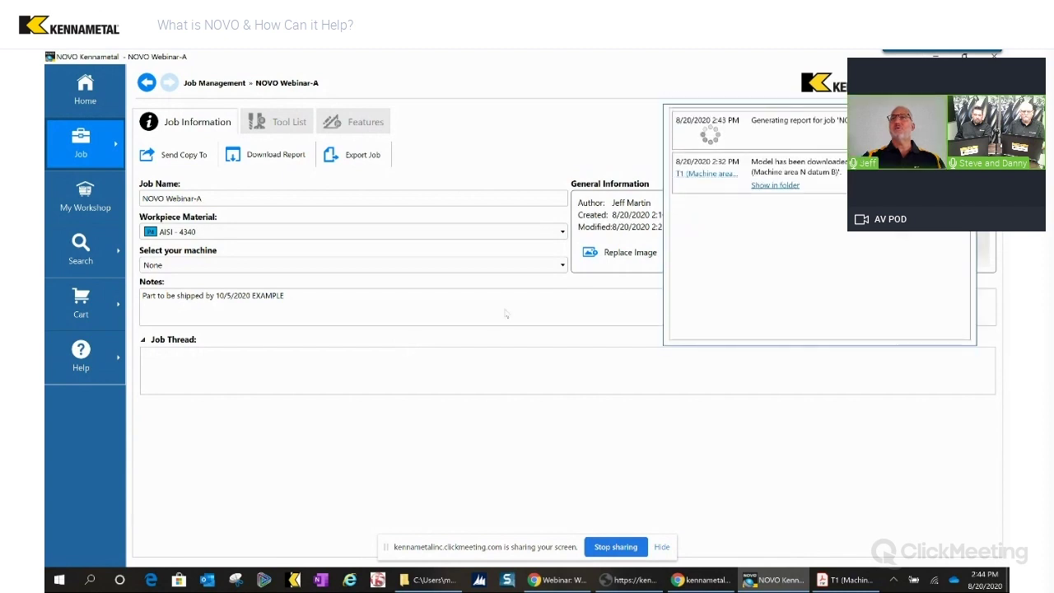
# Run a quick search for "collet" and look through the matching product families.
pyautogui.click(80, 251)
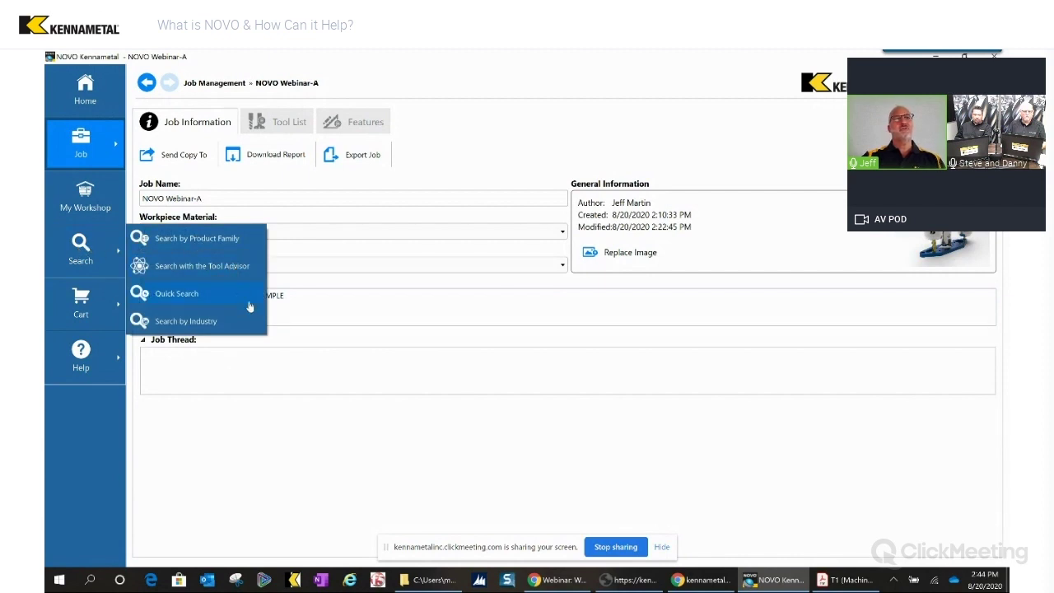
pyautogui.click(211, 302)
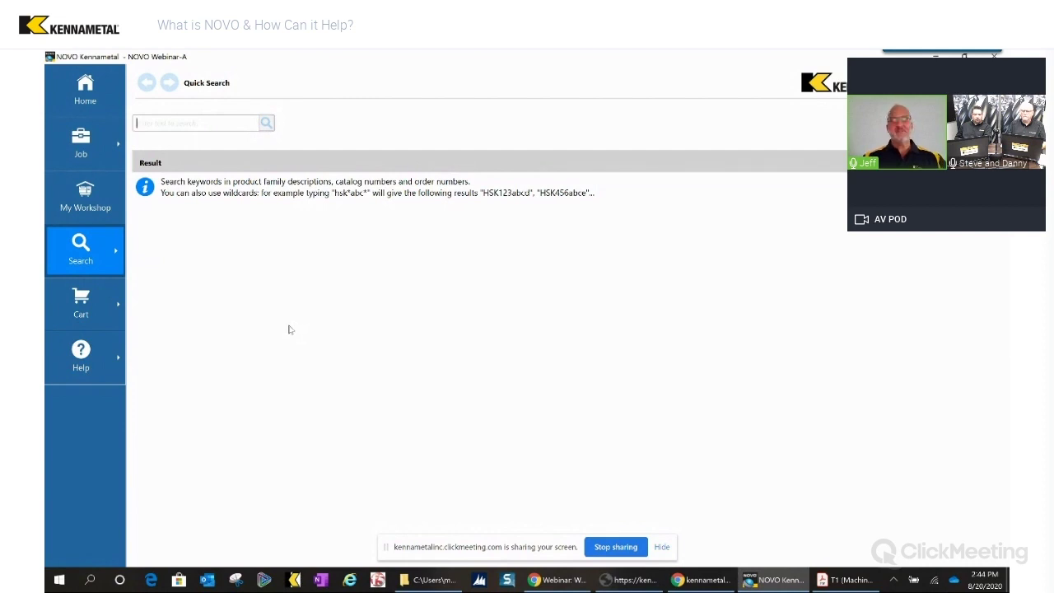
pyautogui.write('collet')
pyautogui.press('Return')
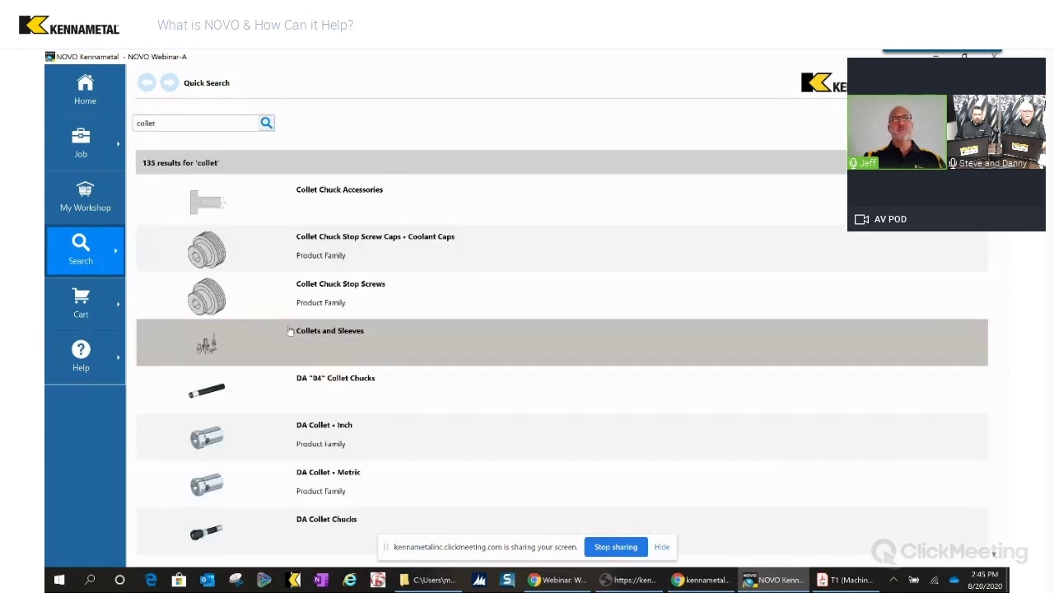
pyautogui.scroll(-6, 274, 385)
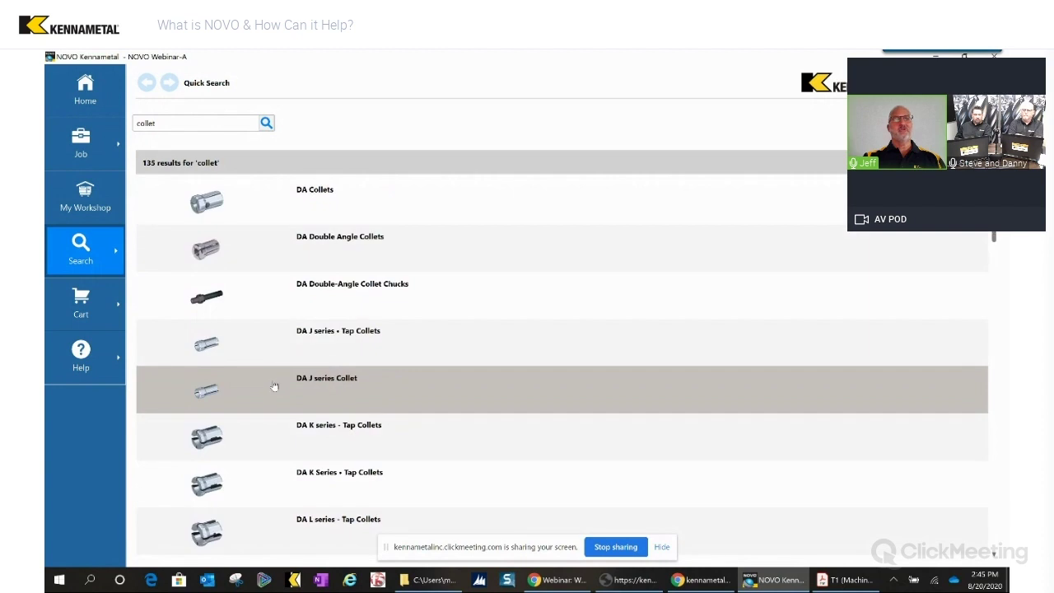
pyautogui.scroll(-7, 287, 317)
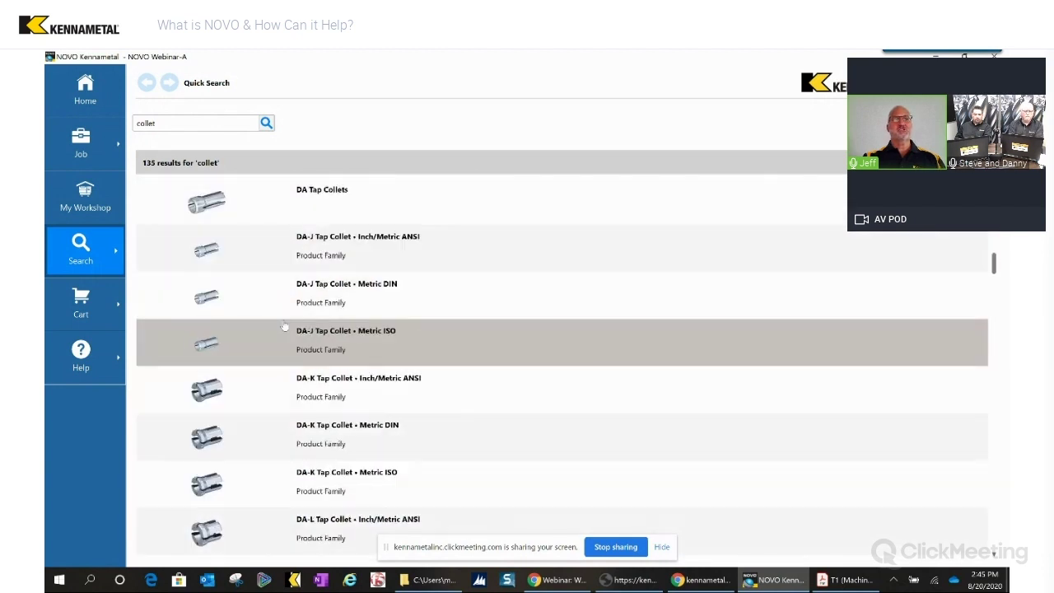
pyautogui.scroll(-3, 284, 327)
pyautogui.doubleClick(187, 122)
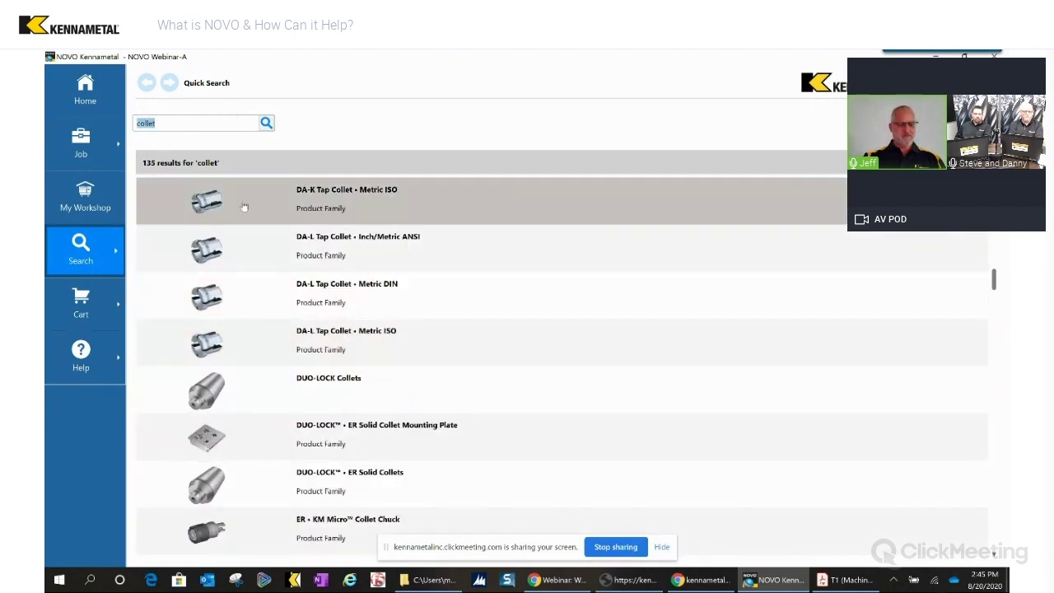
pyautogui.write('sync')
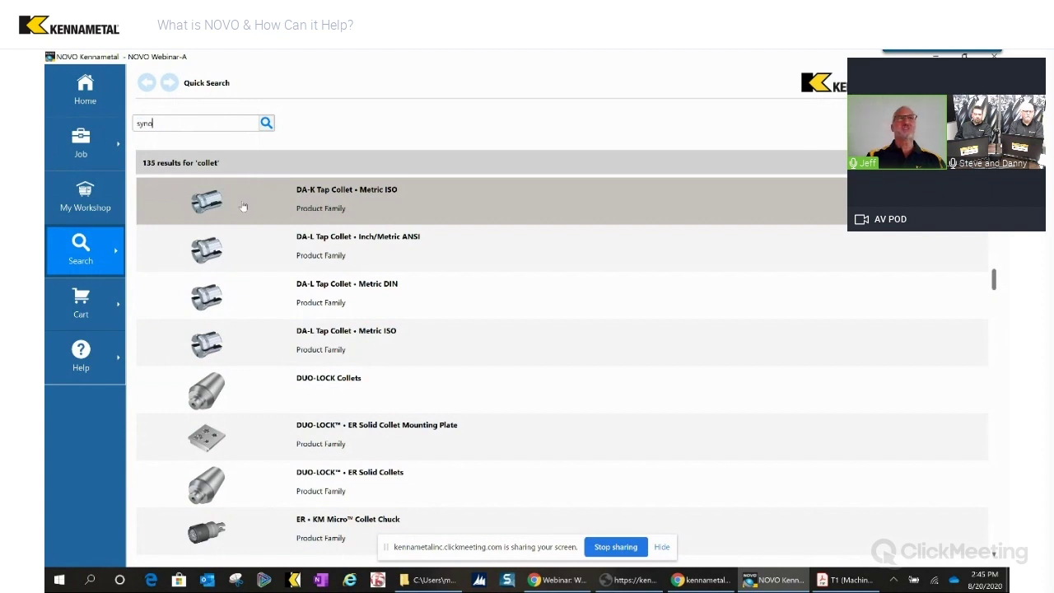
pyautogui.write('no')
pyautogui.press('Return')
pyautogui.doubleClick(169, 123)
pyautogui.write('s')
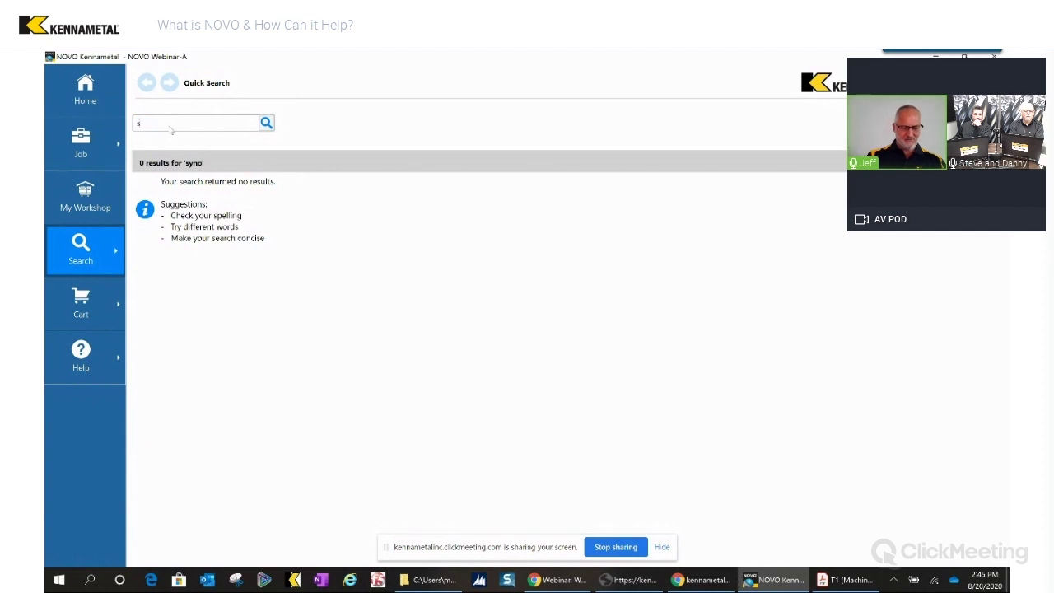
pyautogui.write('ny')
pyautogui.press('Return')
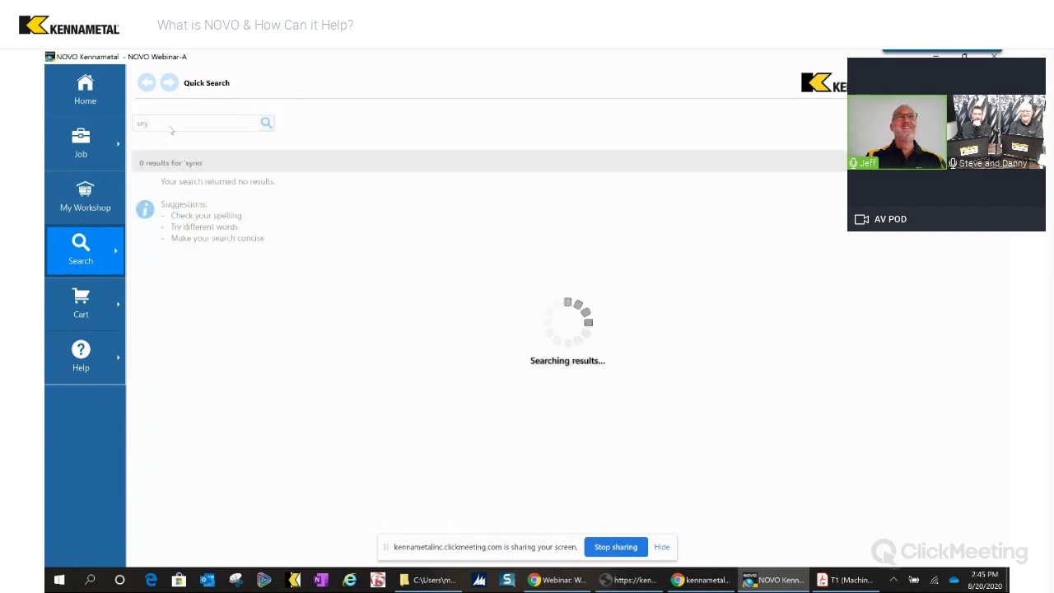
pyautogui.doubleClick(170, 124)
pyautogui.write('snyd')
pyautogui.press('Return')
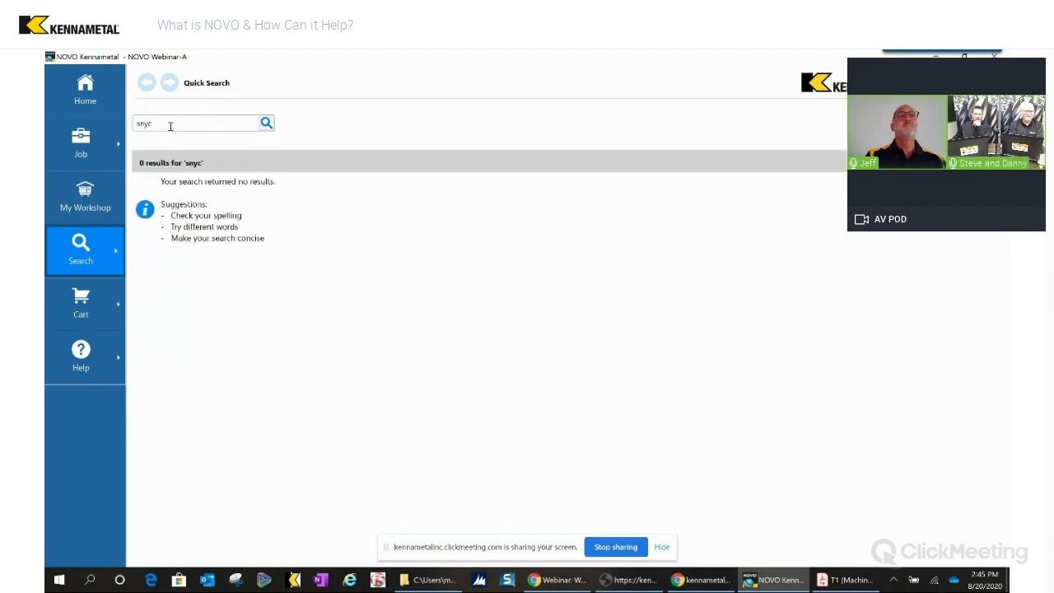
pyautogui.doubleClick(150, 124)
pyautogui.write('s')
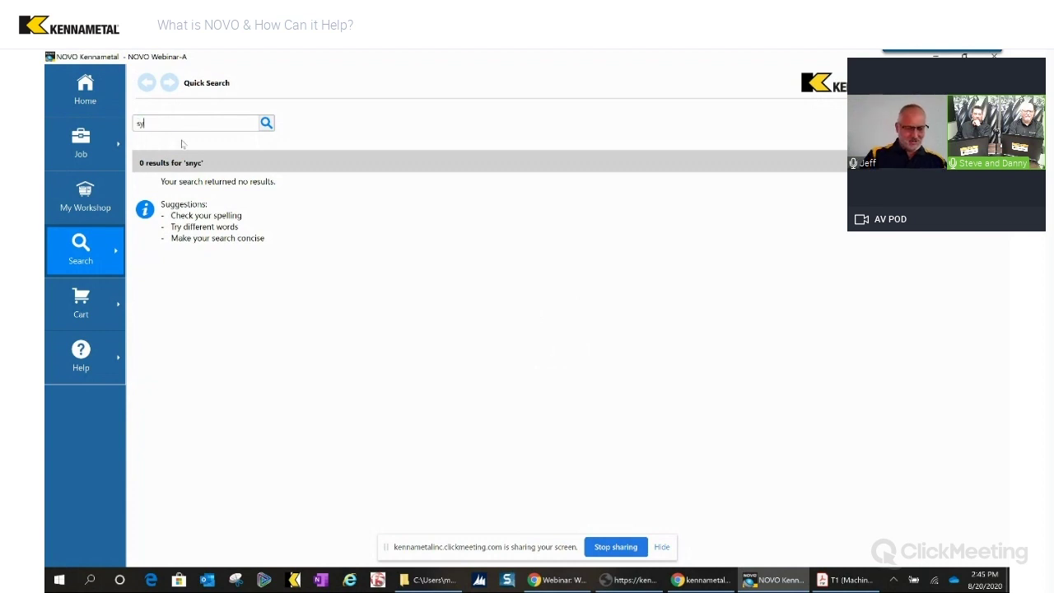
pyautogui.press('Return')
pyautogui.doubleClick(159, 121)
pyautogui.write('syc')
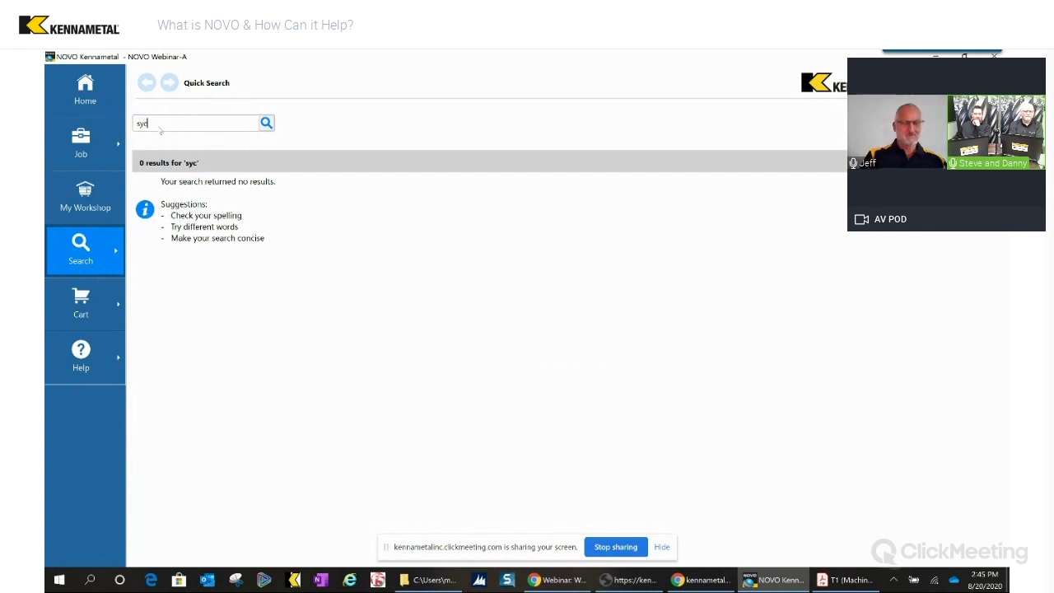
pyautogui.write('ro')
pyautogui.press('Return')
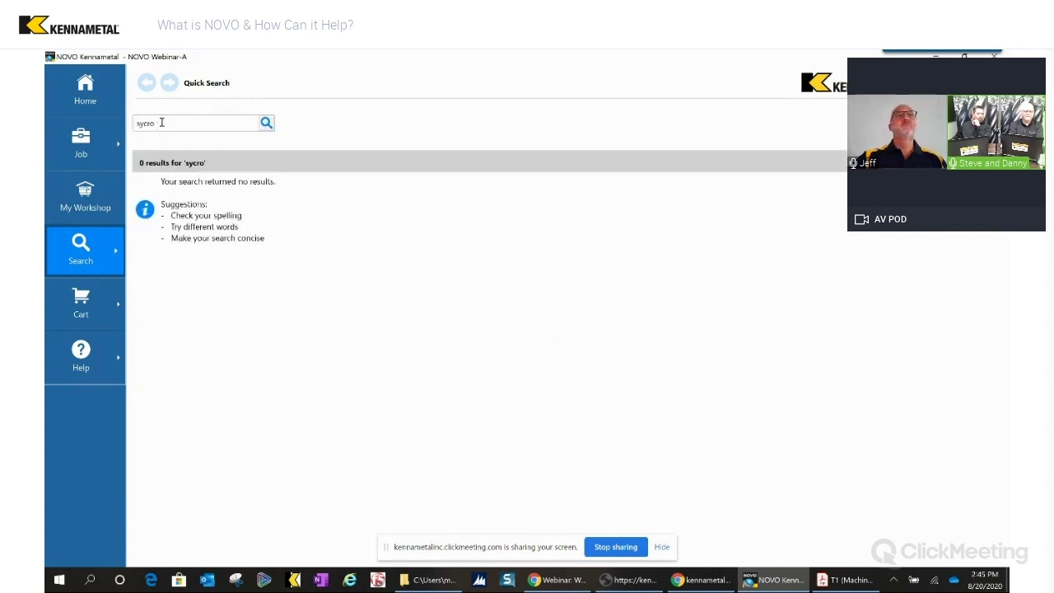
# Run a quick search for "sync" and open the HSK100 Synchro Plus Metric product family.
pyautogui.doubleClick(161, 120)
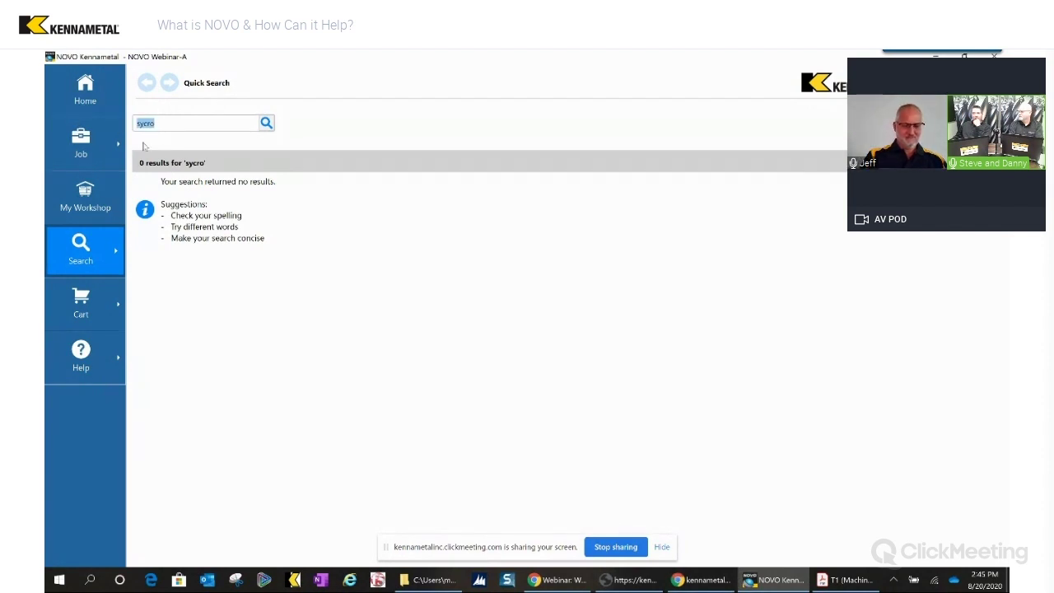
pyautogui.write('sn')
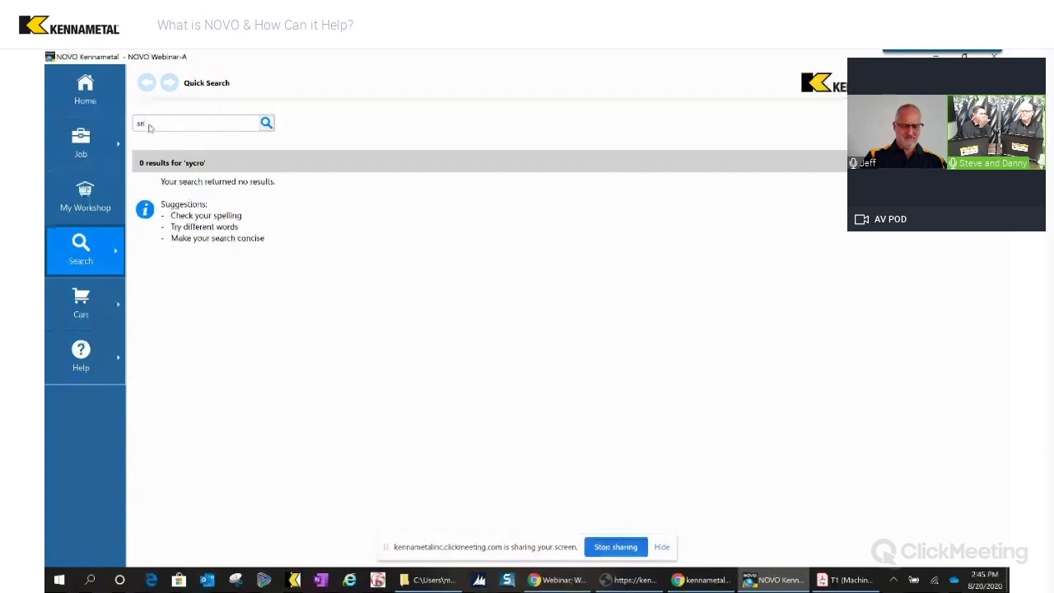
pyautogui.write('nc')
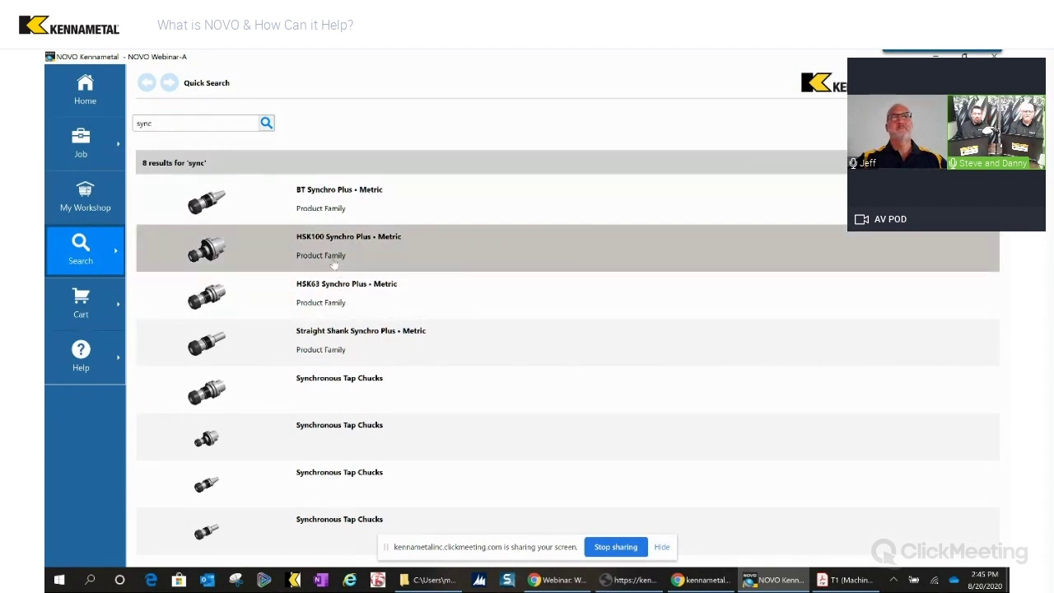
pyautogui.click(419, 436)
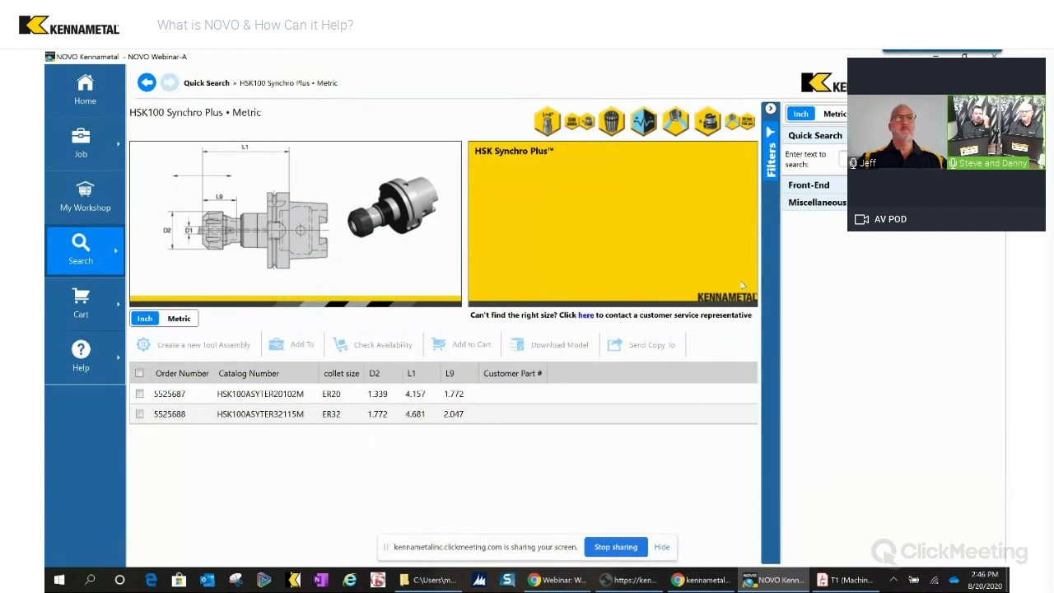
# Run a new quick search for "kor5".
pyautogui.click(99, 247)
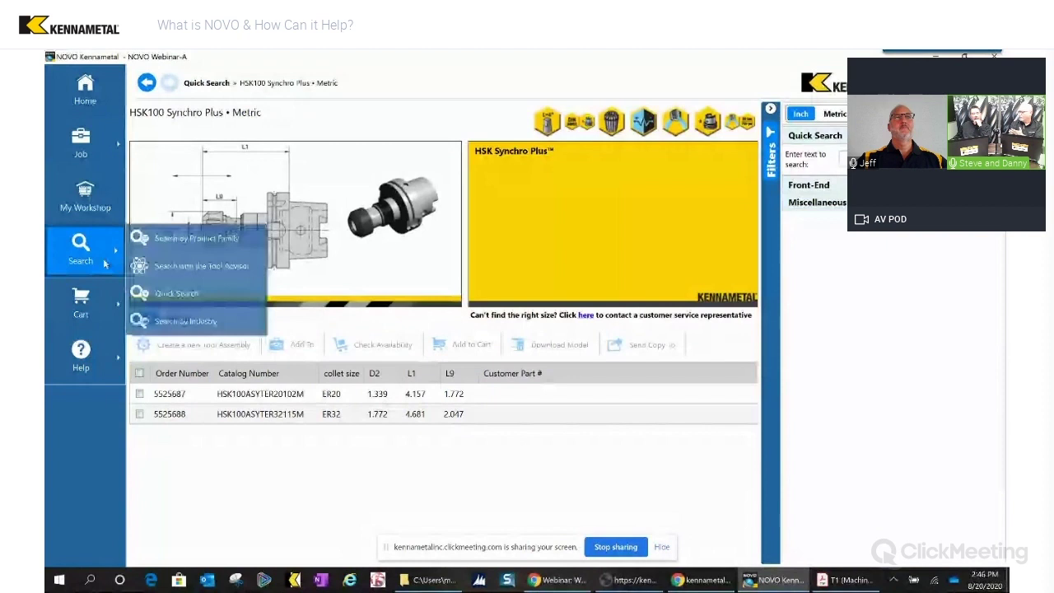
pyautogui.click(198, 290)
pyautogui.write('kor5')
pyautogui.press('Return')
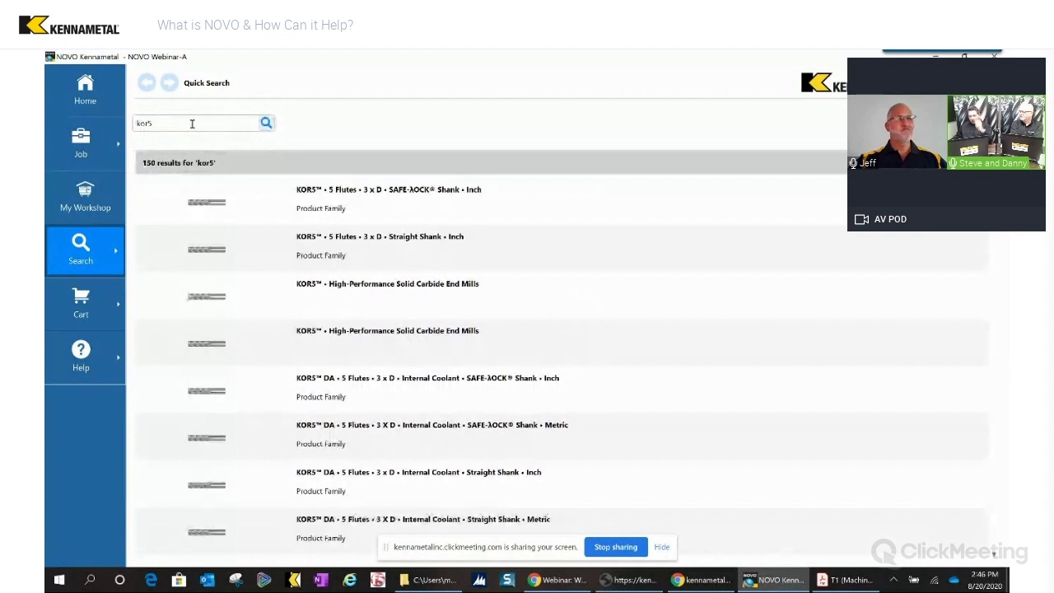
# Run a quick search for 3556331 and open the matching Dodeka High-Feed HNGJ-HD insert.
pyautogui.scroll(-3, 247, 238)
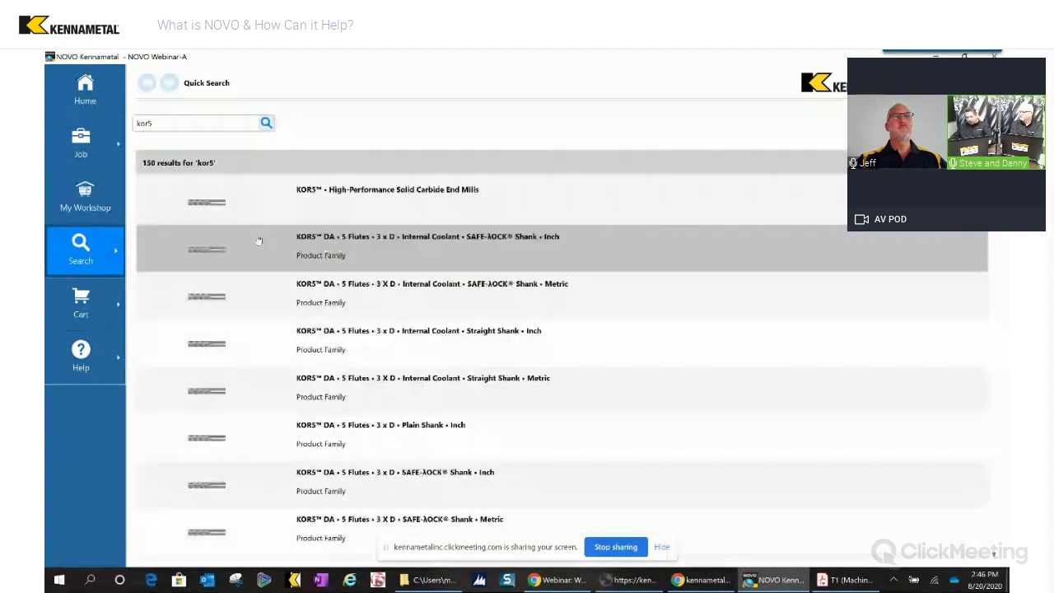
pyautogui.doubleClick(180, 125)
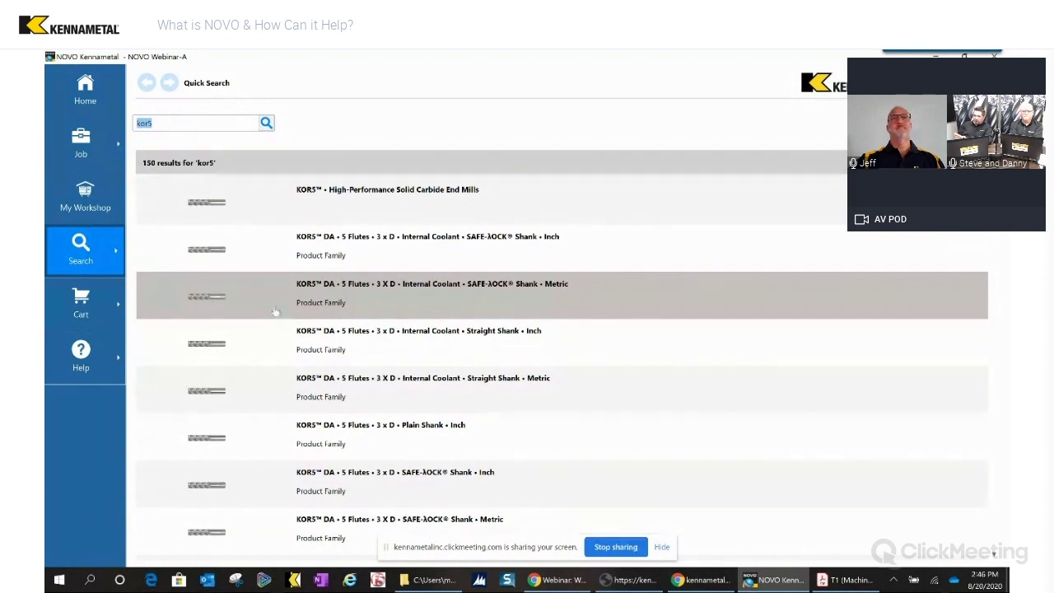
pyautogui.click(196, 118)
pyautogui.hotkey('ctrl', 'a')
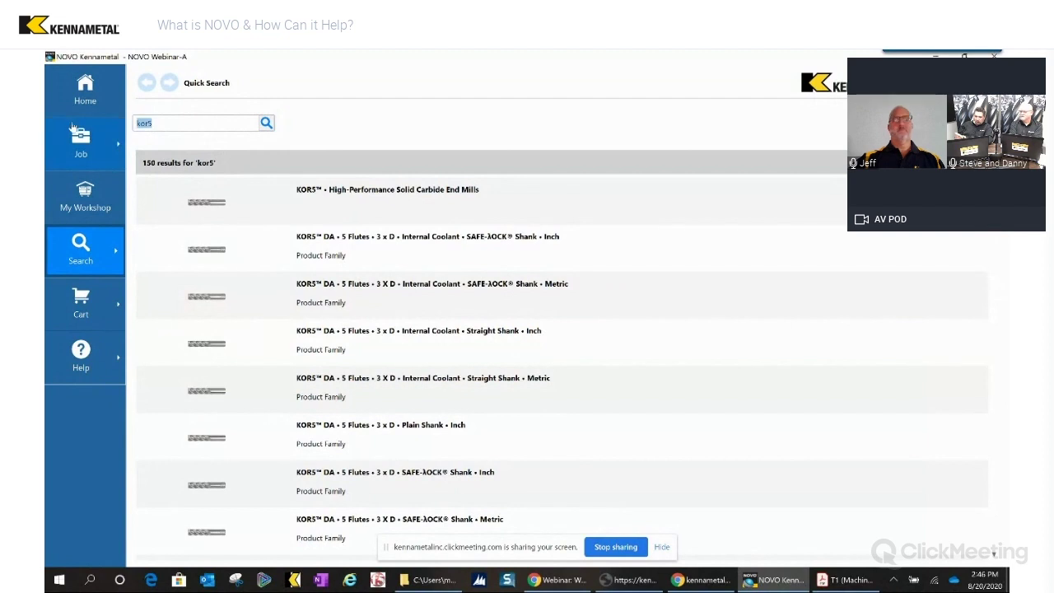
pyautogui.write('3')
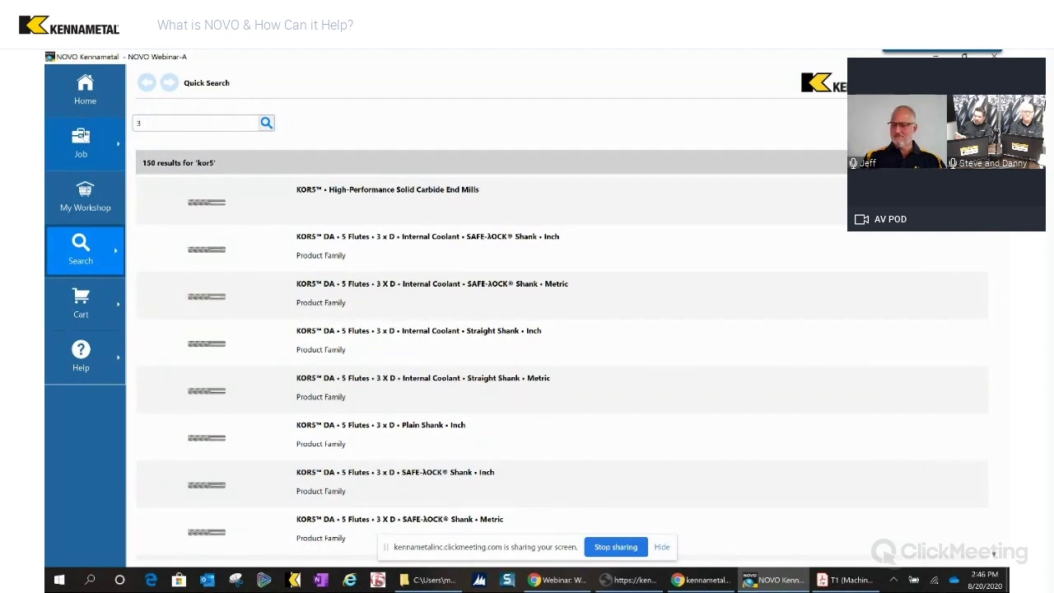
pyautogui.write('556331')
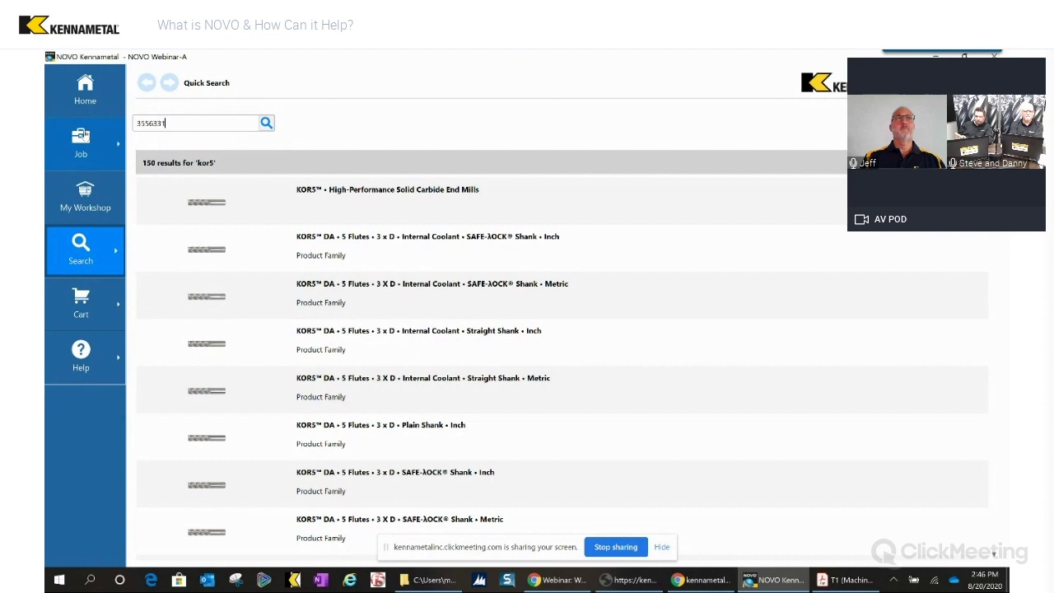
pyautogui.press('Return')
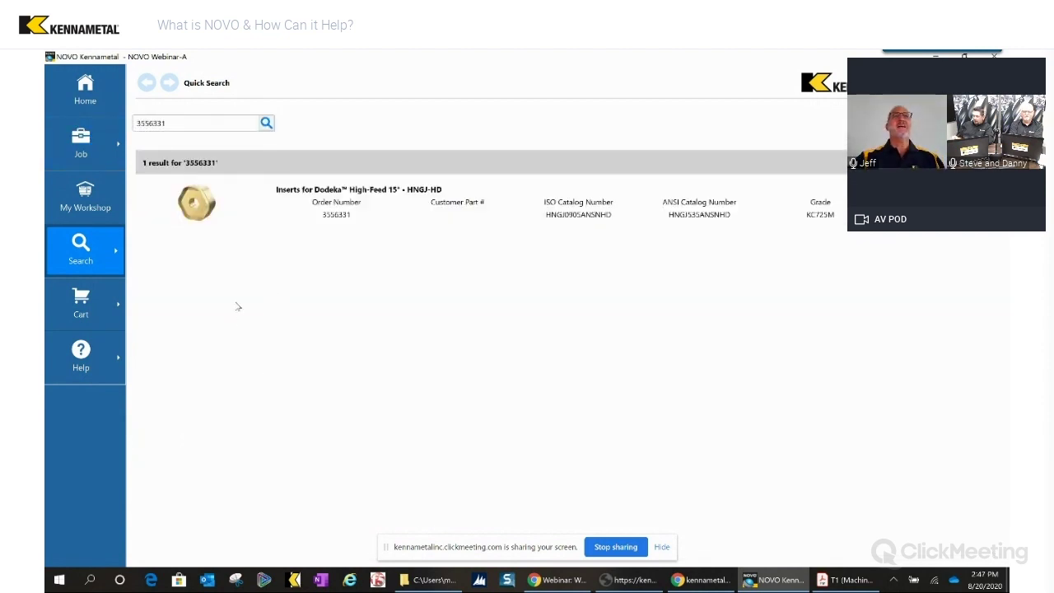
pyautogui.click(305, 206)
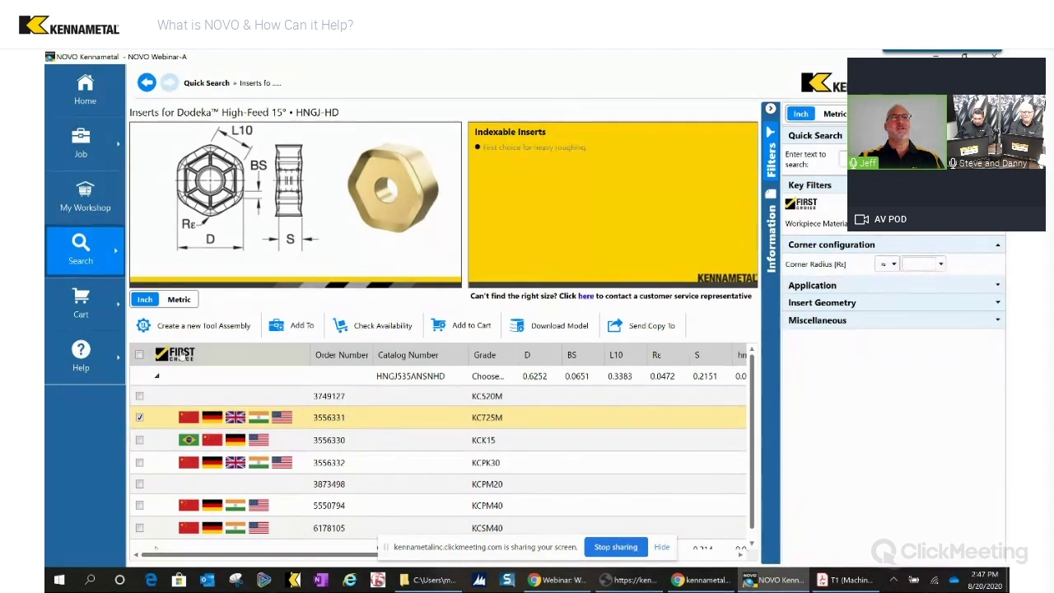
# Create a new tool assembly from the KC725M insert and add the 4-inch Dodeka High-Feed 75° shell mill KSHRHF400HN5315C5.
pyautogui.click(210, 328)
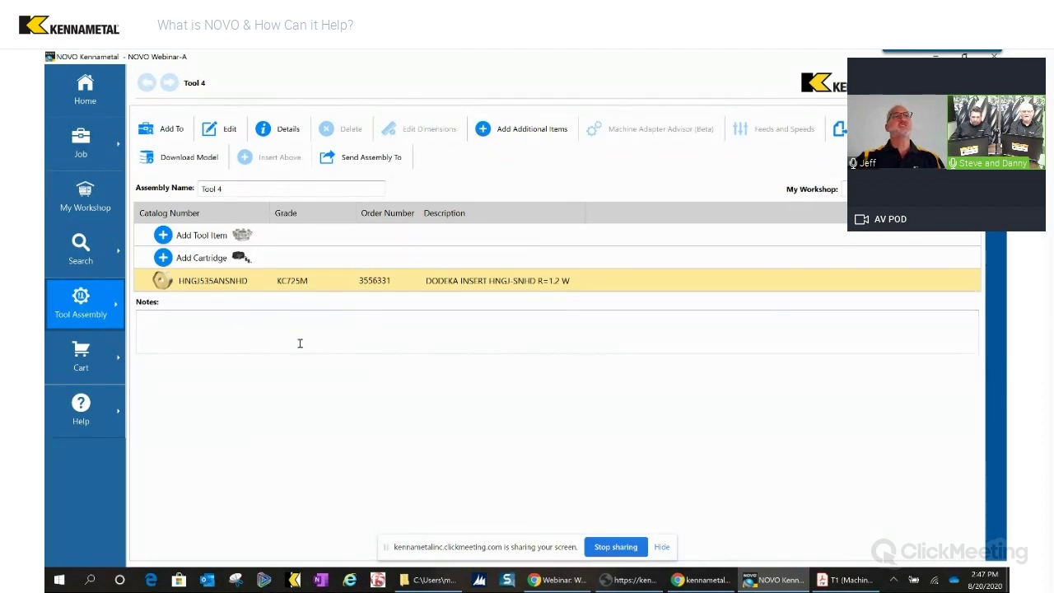
pyautogui.click(206, 236)
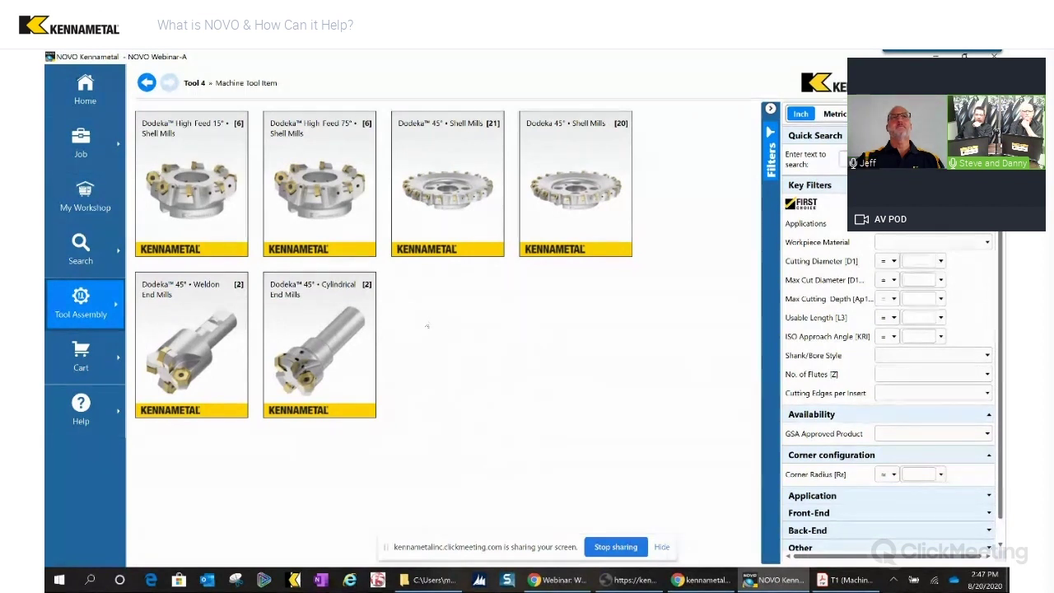
pyautogui.moveTo(316, 153)
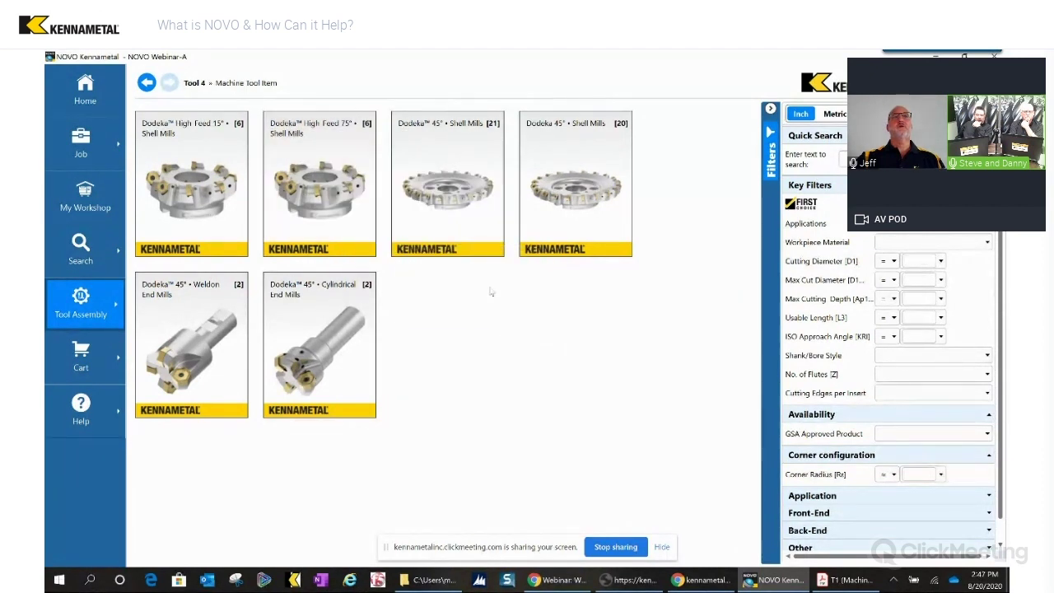
pyautogui.moveTo(211, 132)
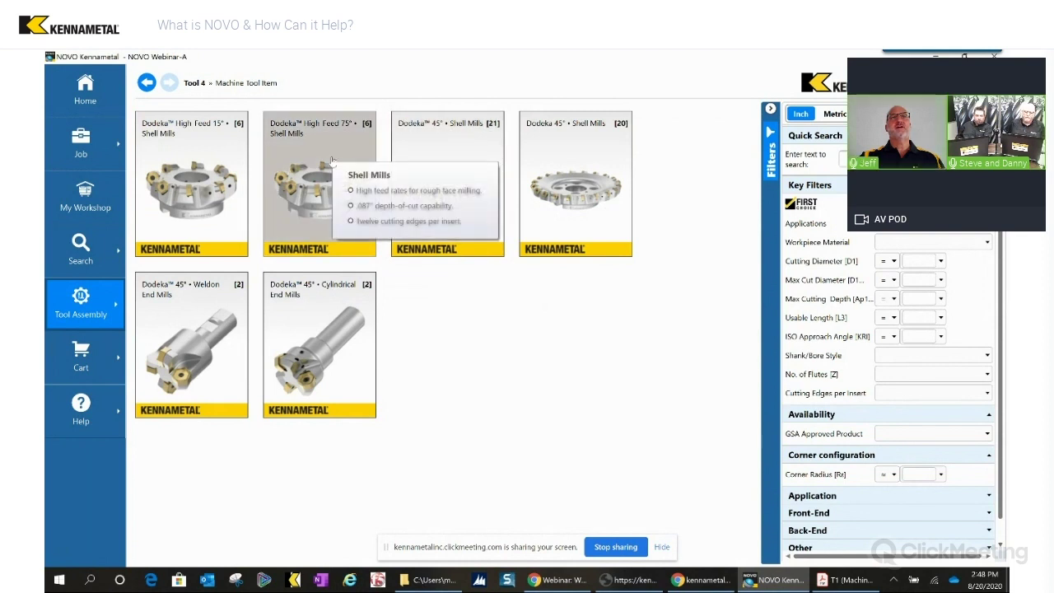
pyautogui.click(332, 159)
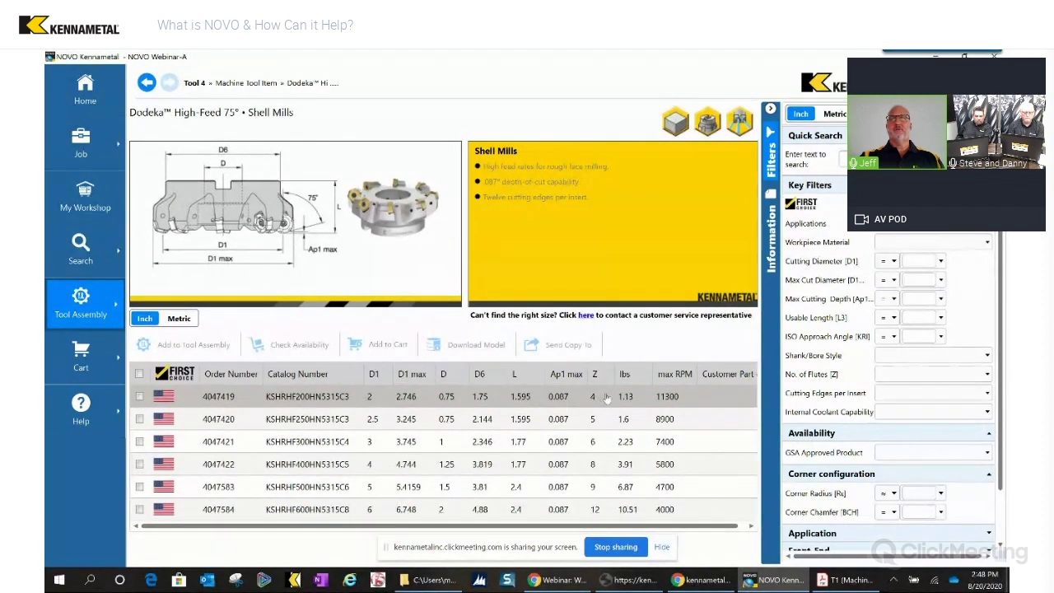
pyautogui.click(412, 467)
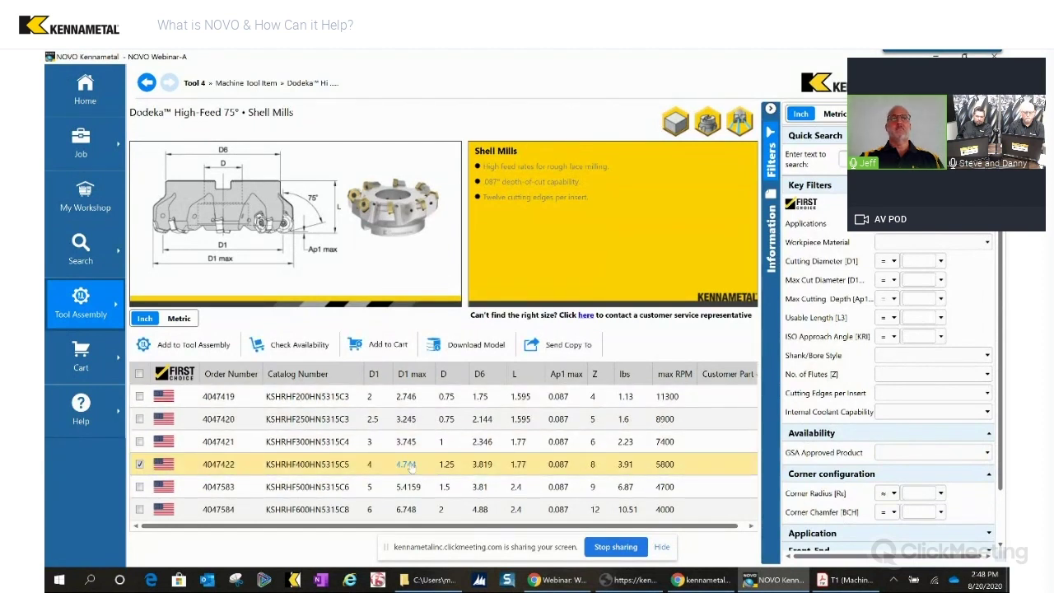
pyautogui.click(187, 346)
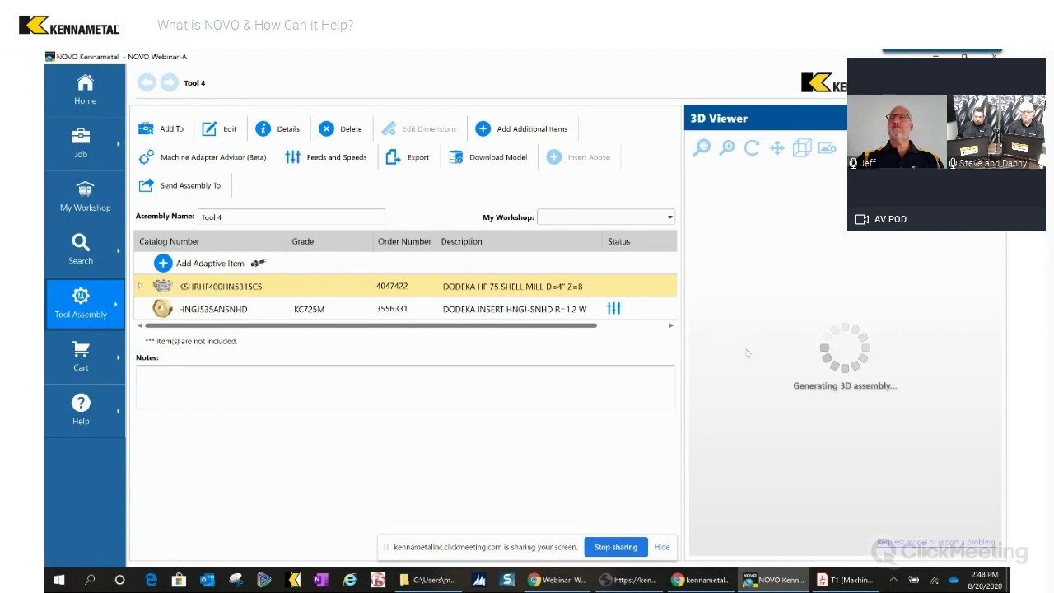
pyautogui.moveTo(760, 416); pyautogui.dragTo(712, 343)
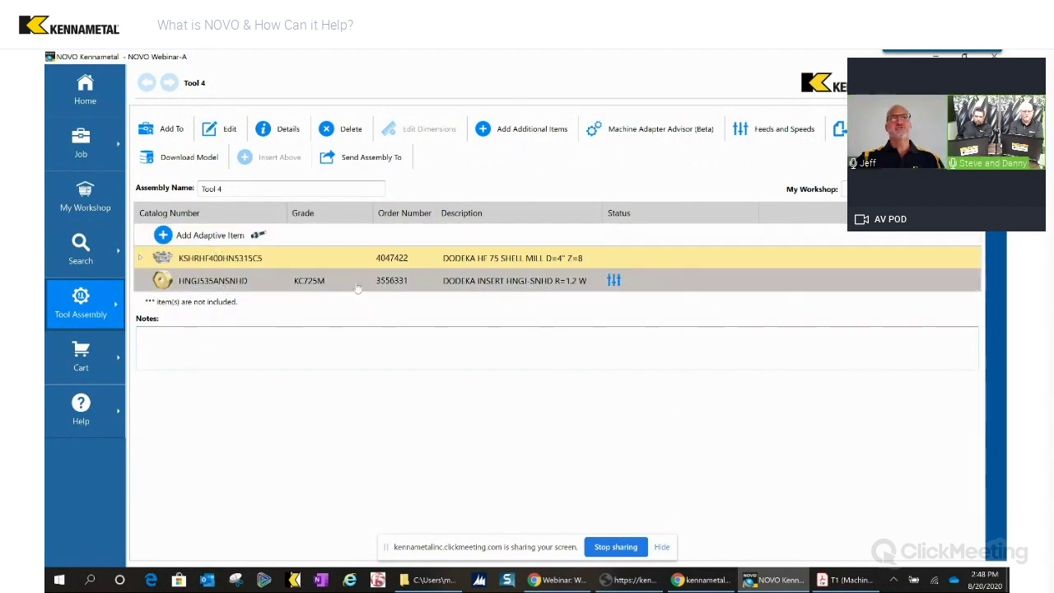
# In the assembly's feeds and speeds, try an axial depth of cut of 0.06 in, set it to 0.05 in and accept.
pyautogui.click(780, 142)
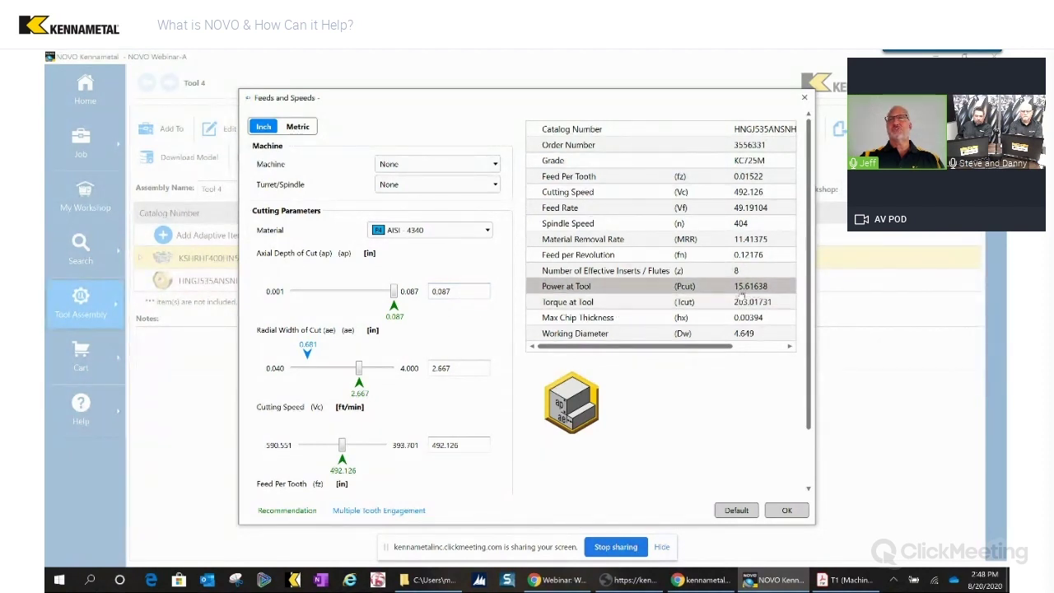
pyautogui.doubleClick(452, 291)
pyautogui.press('BackSpace')
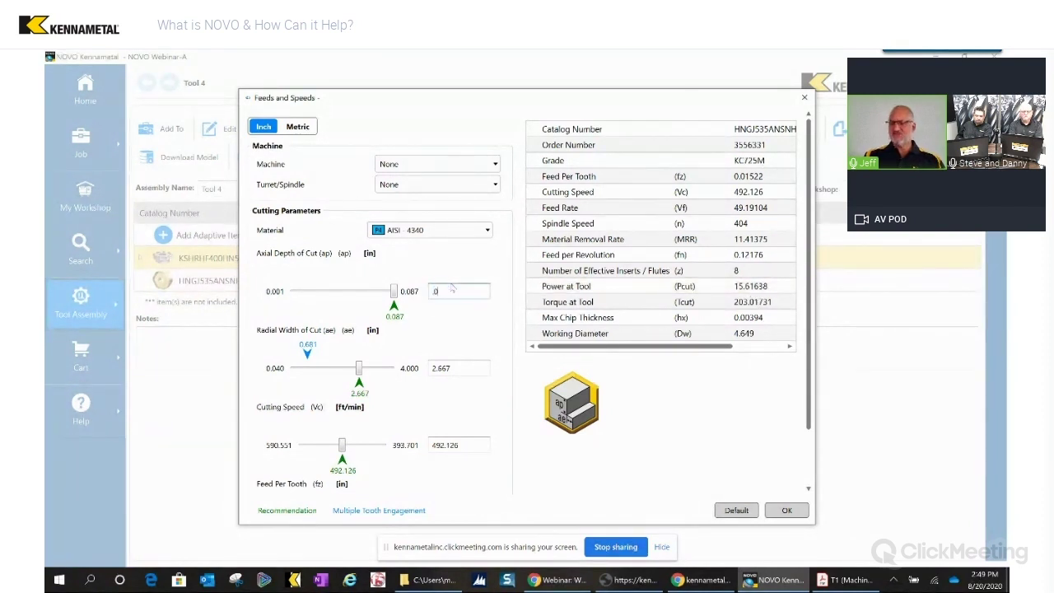
pyautogui.write('.06')
pyautogui.press('Tab')
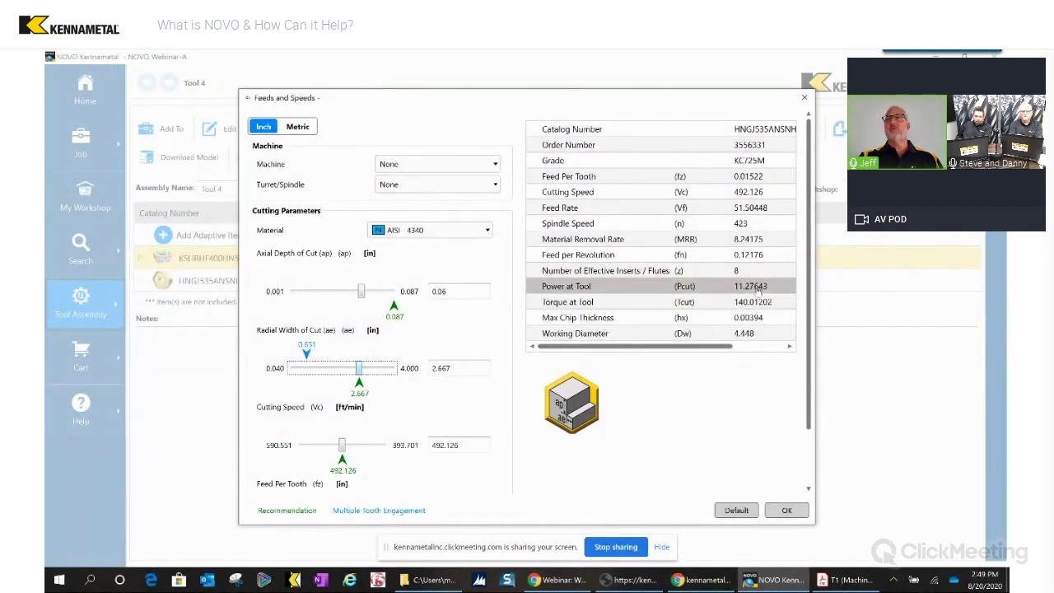
pyautogui.click(461, 292)
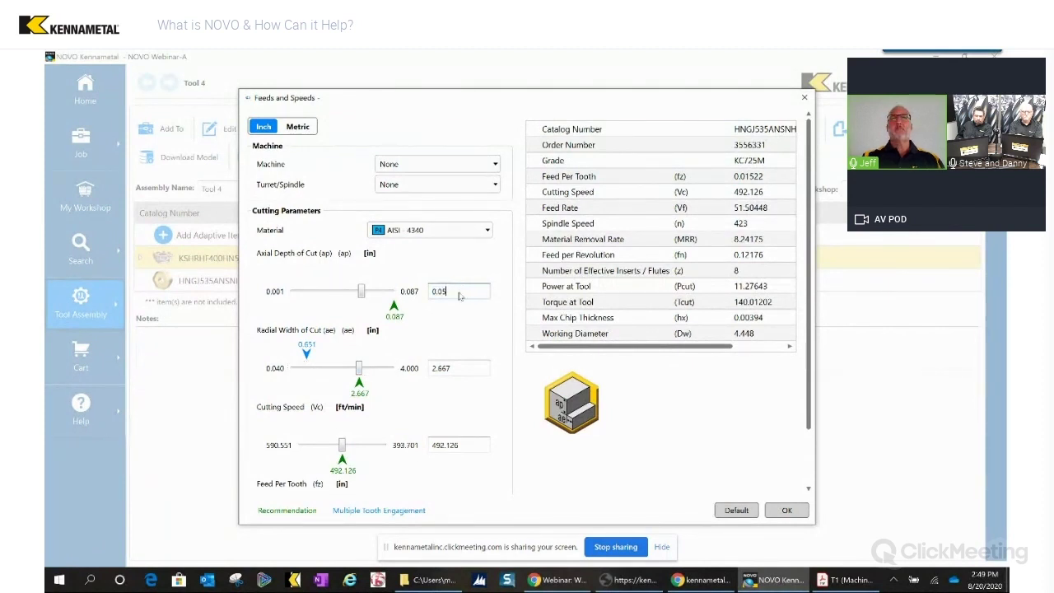
pyautogui.press('Tab')
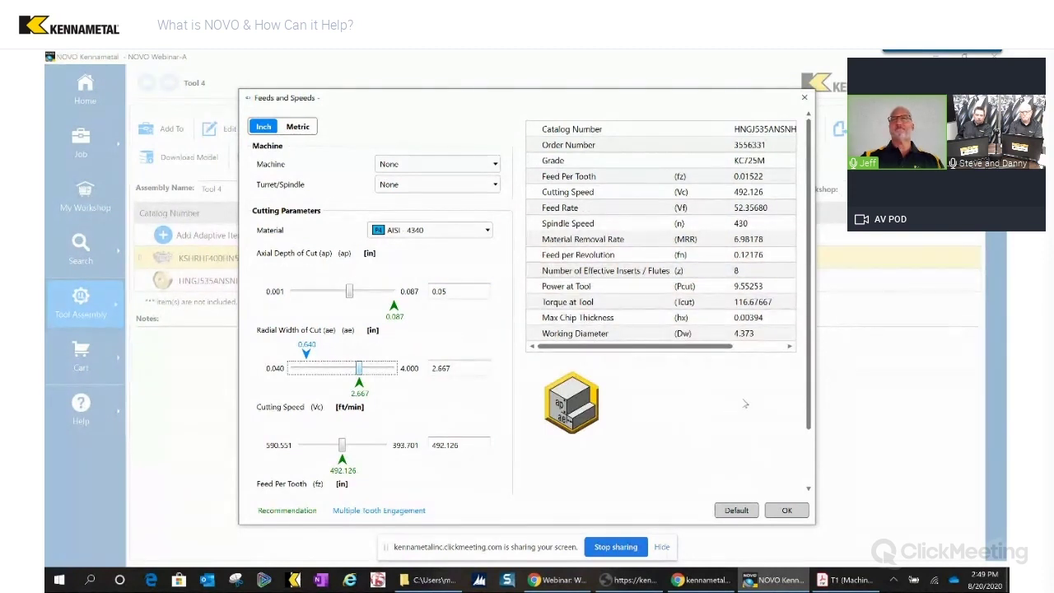
pyautogui.click(787, 511)
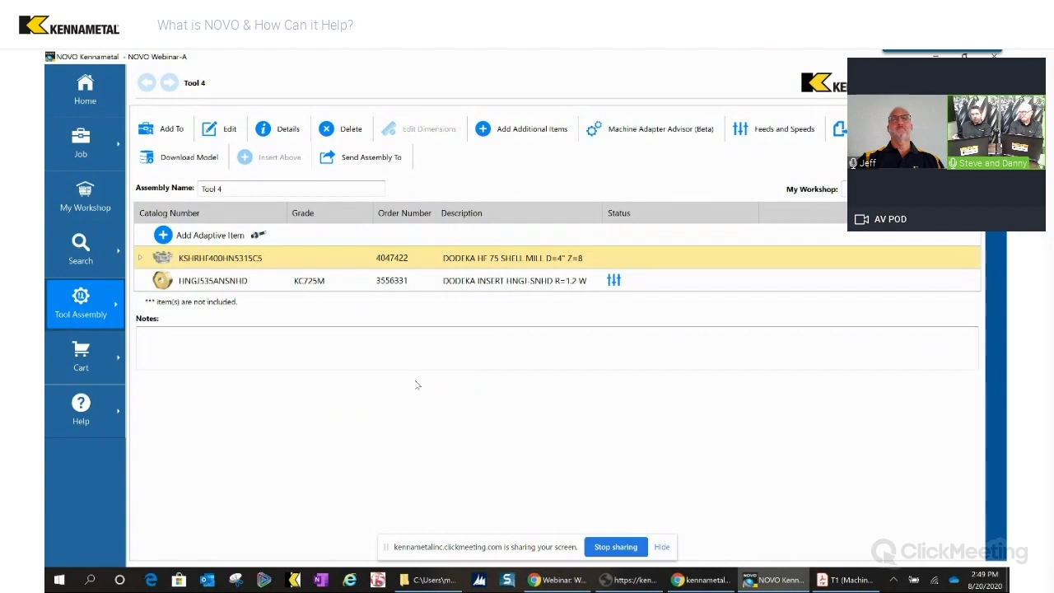
pyautogui.click(383, 366)
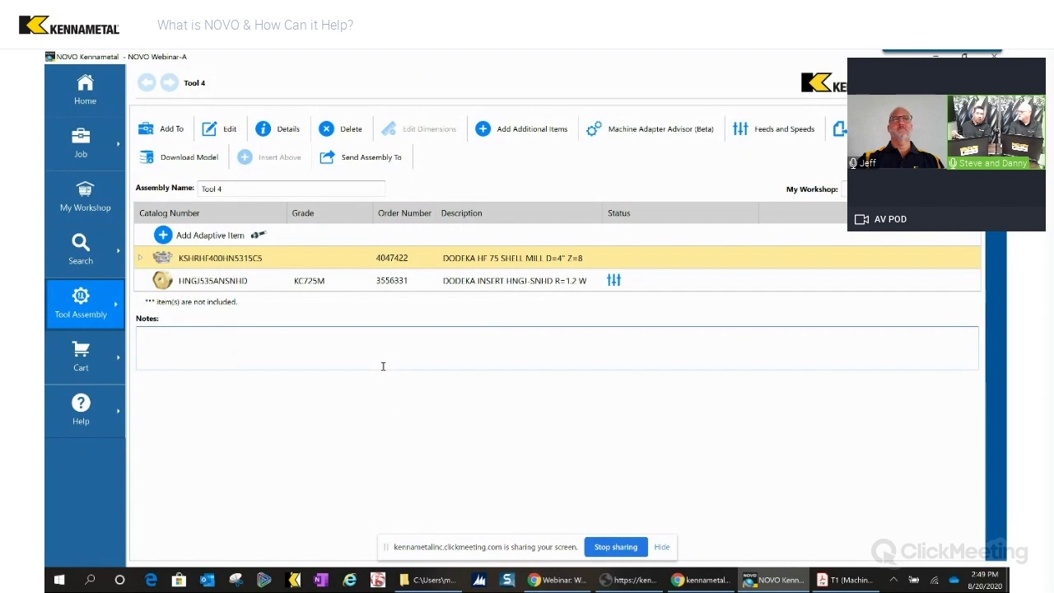
pyautogui.click(78, 252)
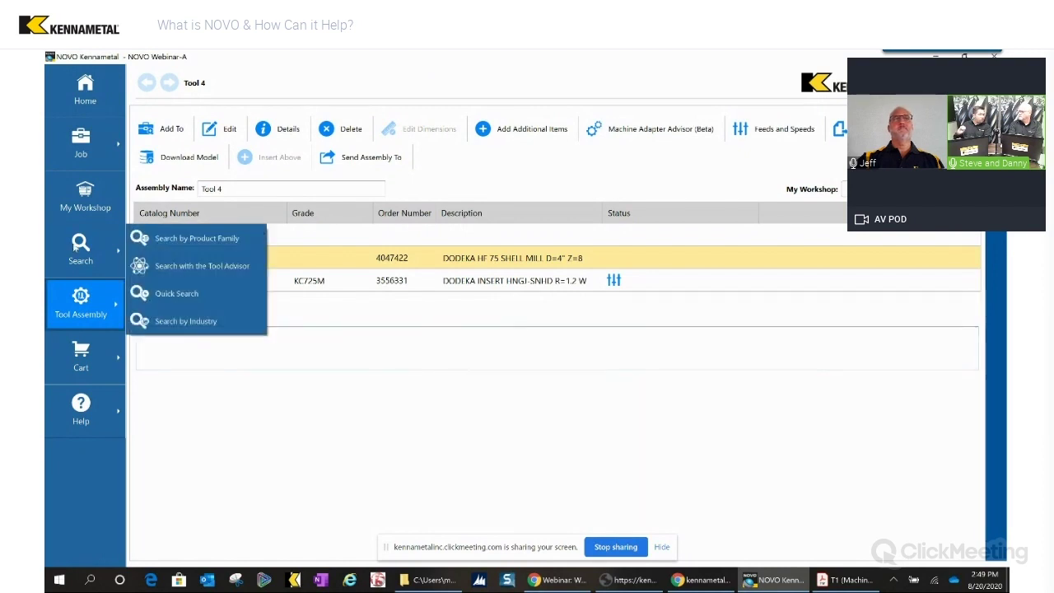
pyautogui.click(189, 301)
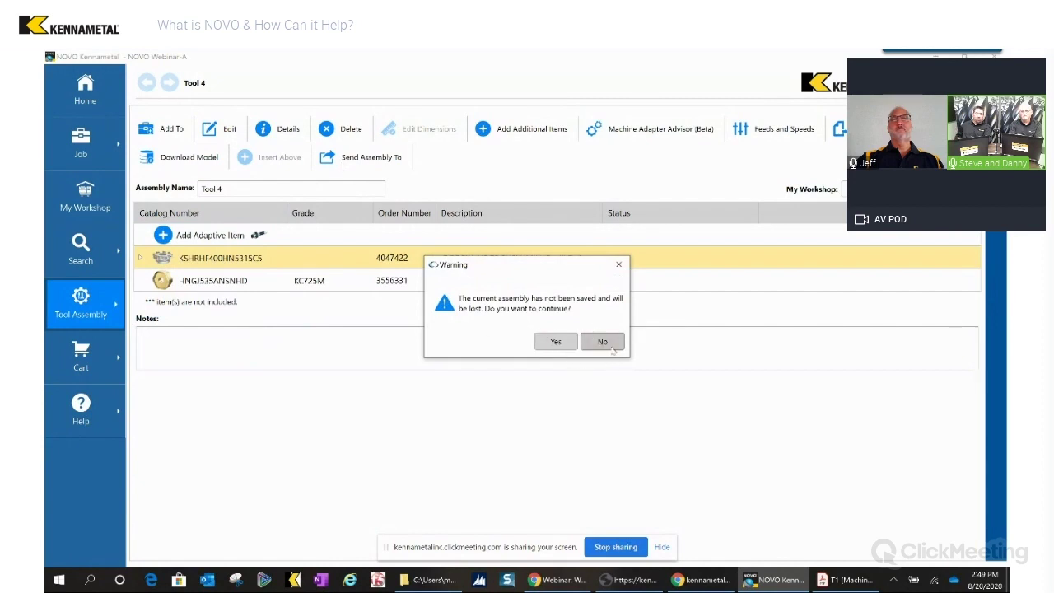
pyautogui.click(603, 341)
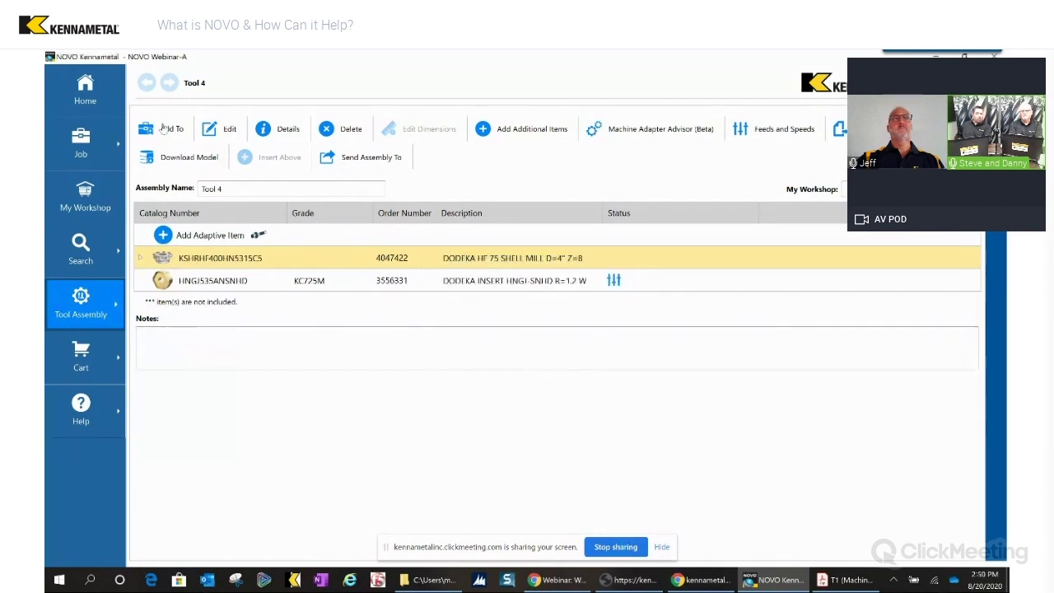
# Add the Tool 4 assembly to the NOVO Webinar-A job's tool list.
pyautogui.click(163, 129)
pyautogui.click(99, 155)
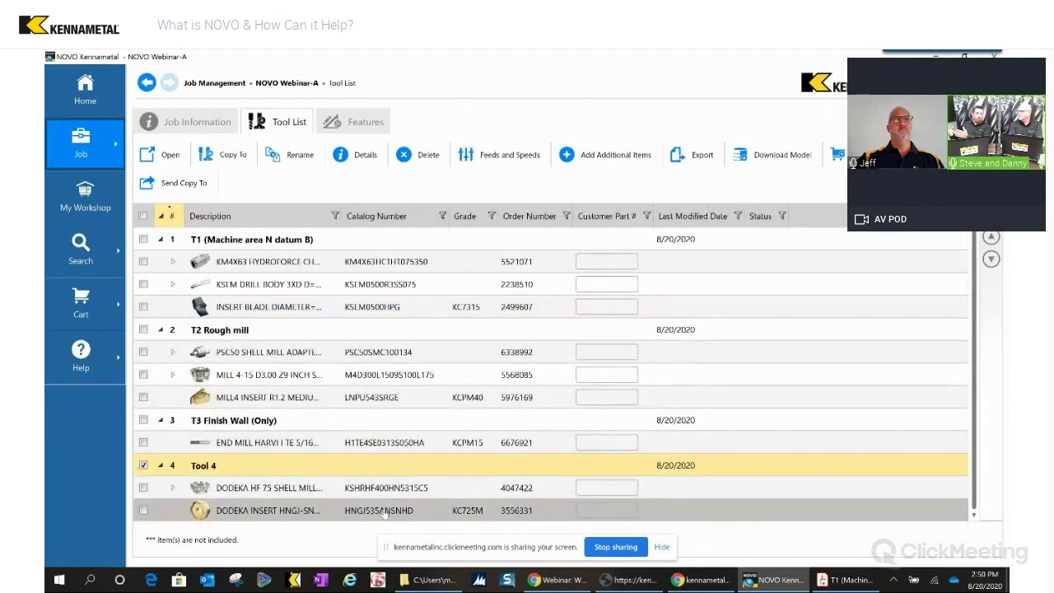
# Run a quick search for "harvi" and look through the matching product families.
pyautogui.click(83, 247)
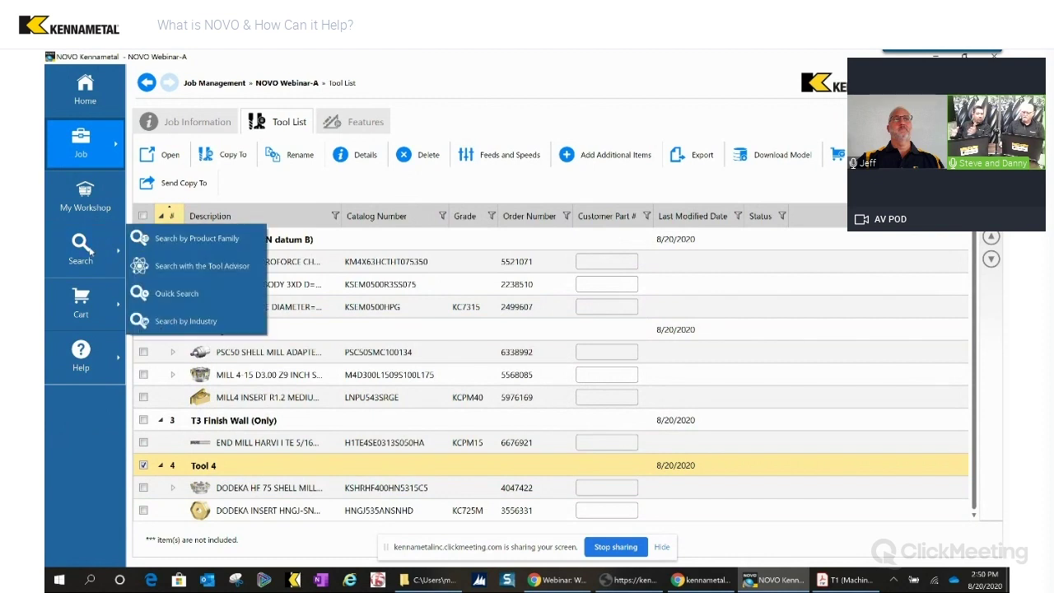
pyautogui.click(189, 239)
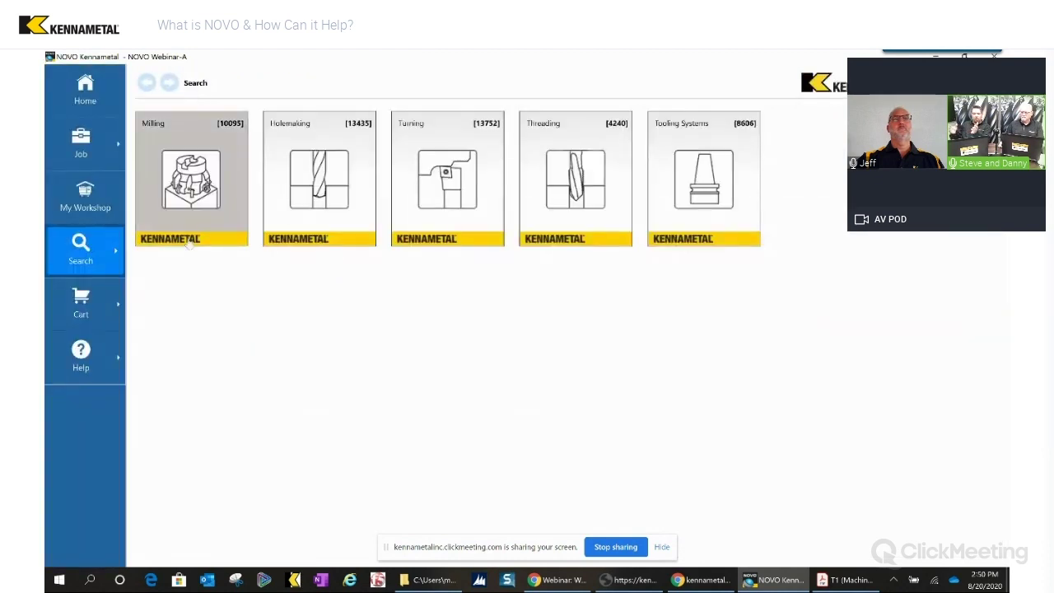
pyautogui.click(85, 272)
pyautogui.click(161, 290)
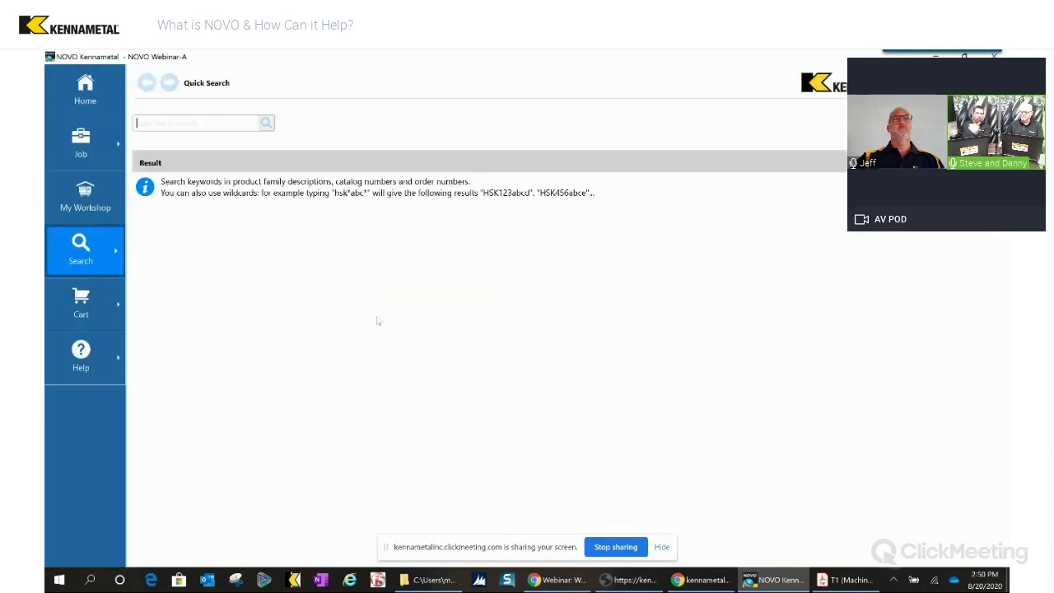
pyautogui.write('han')
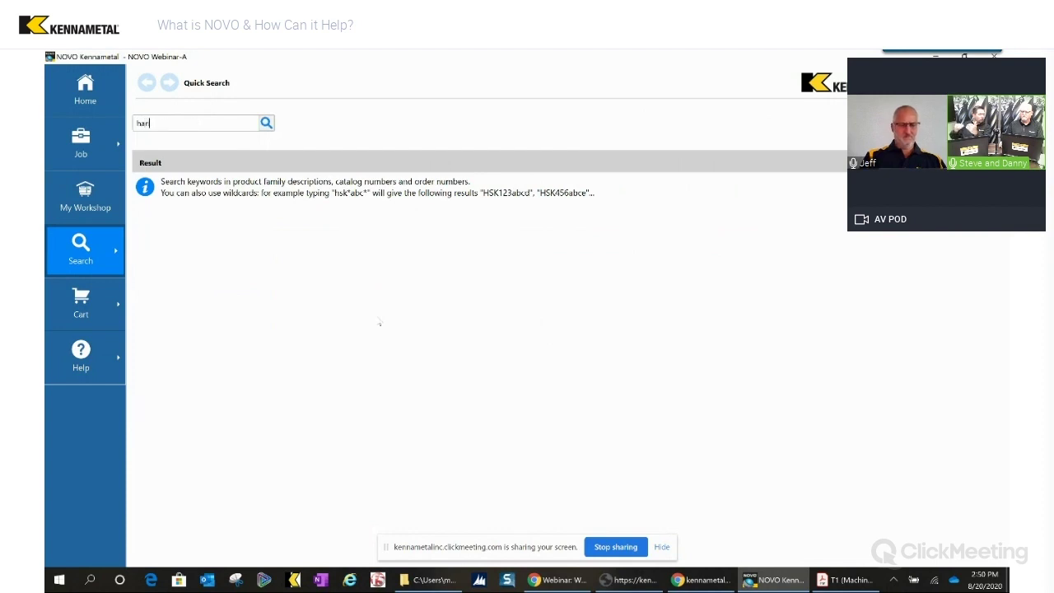
pyautogui.write('r')
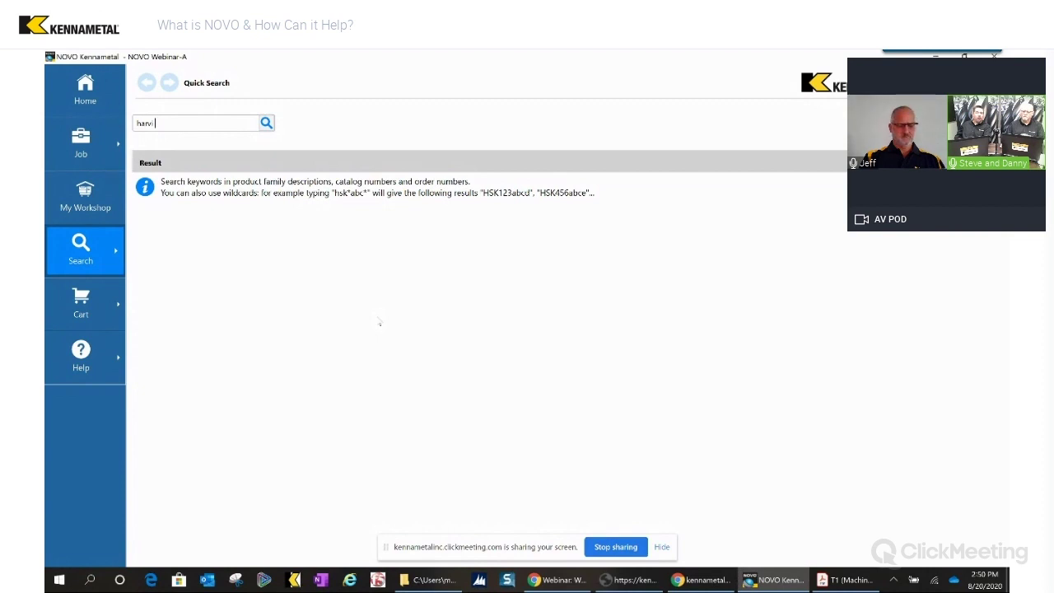
pyautogui.press('Return')
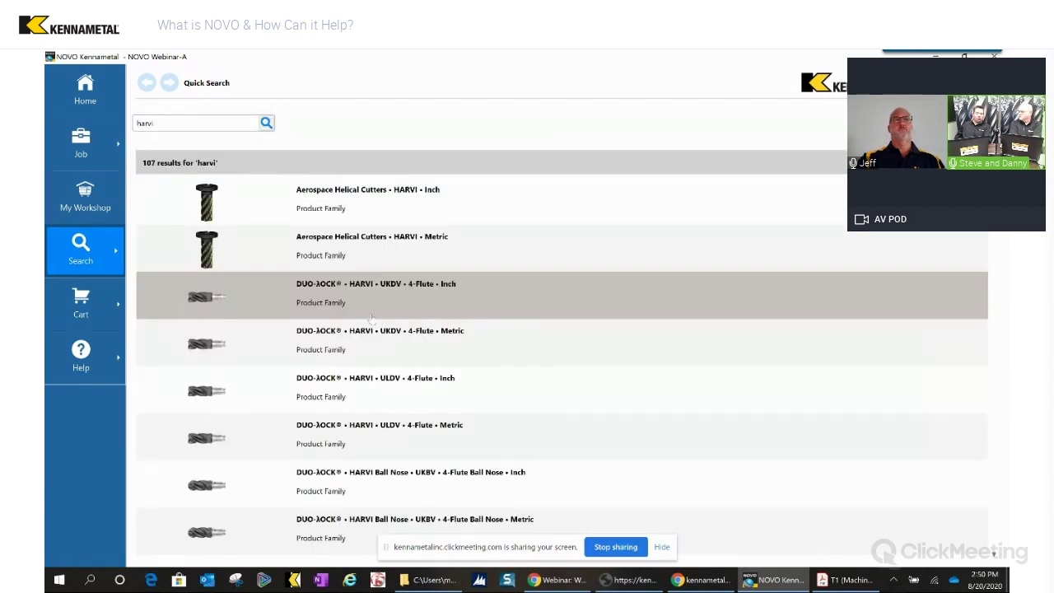
pyautogui.scroll(-10, 416, 409)
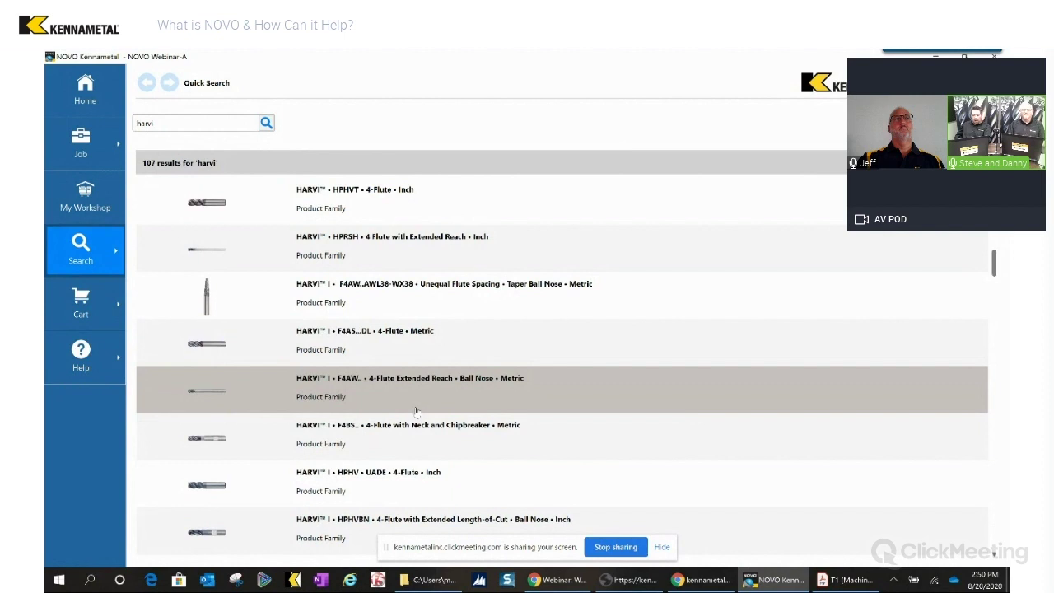
# Refine the quick search to "harvi i te" and look through the results for the HARVI I TE product families.
pyautogui.click(185, 123)
pyautogui.write('i te')
pyautogui.press('Return')
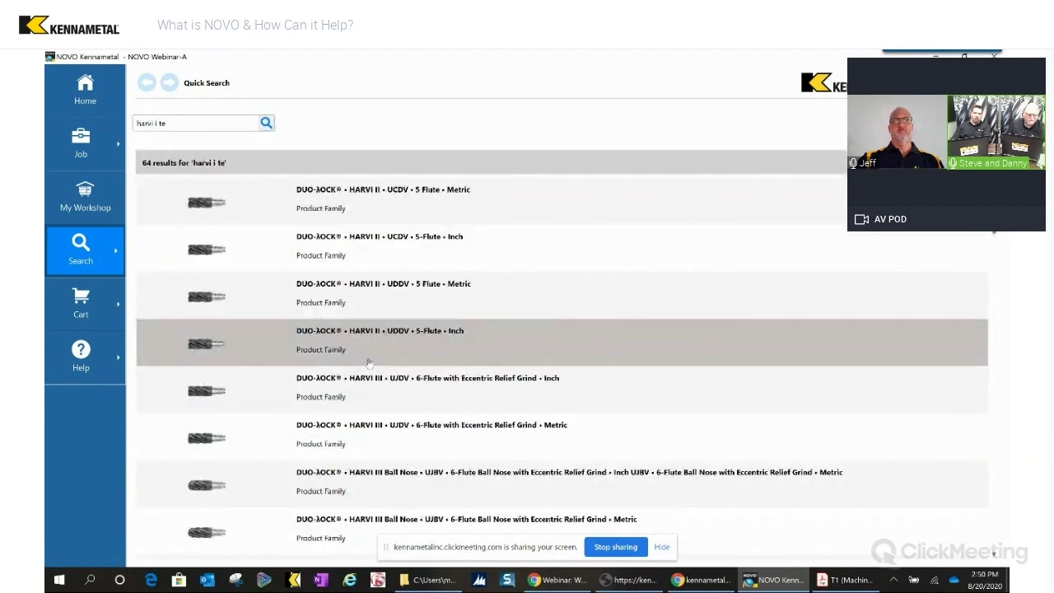
pyautogui.scroll(-5, 368, 362)
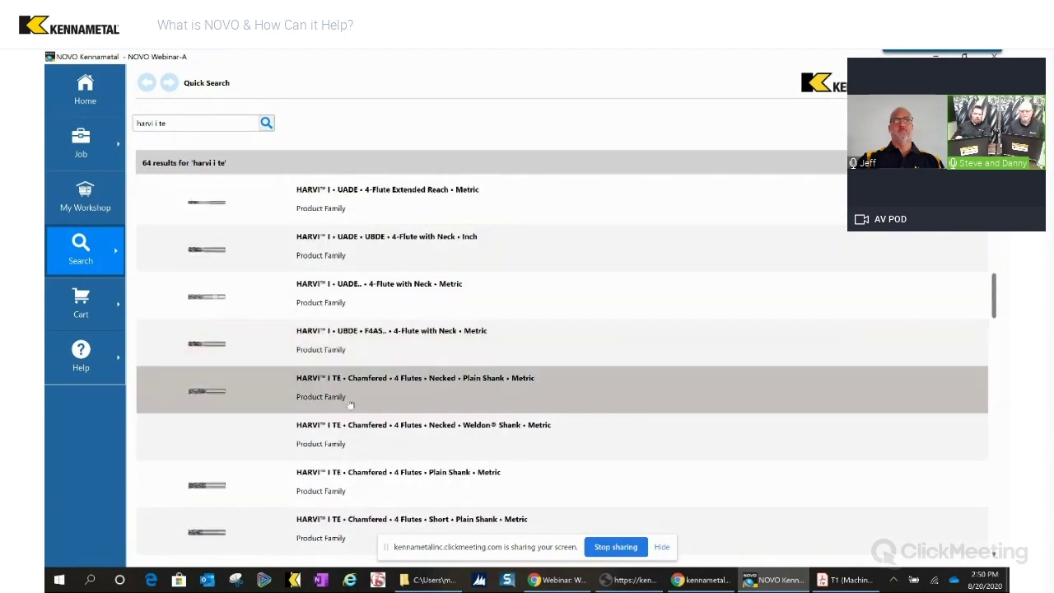
# Start a new tool assembly from the chamfered, necked, plain-shank HARVI I TE end mill H1TE4CH0250N006HAM and open its feeds and speeds.
pyautogui.click(350, 404)
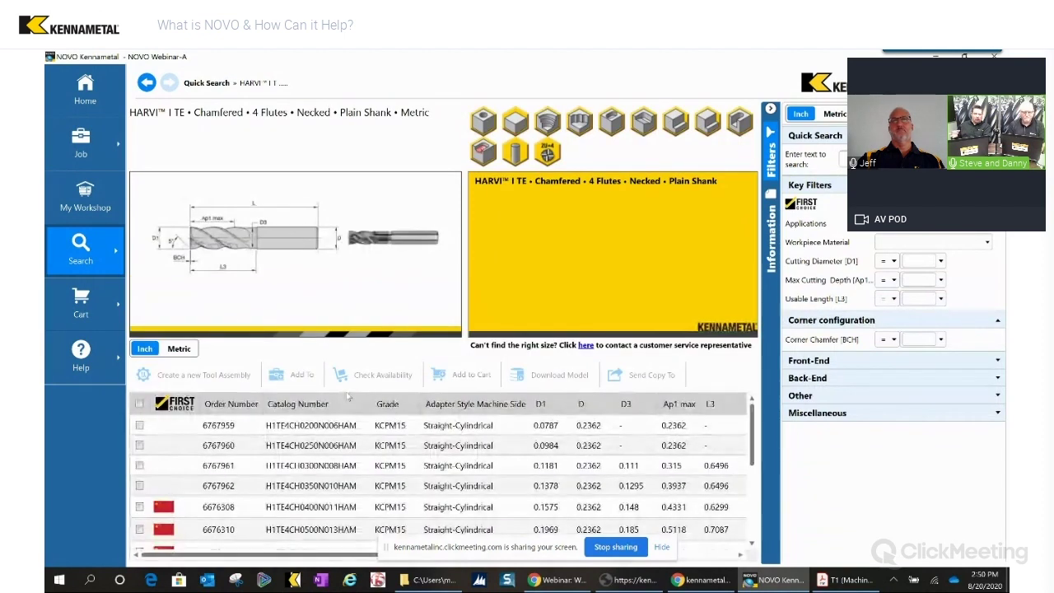
pyautogui.doubleClick(330, 453)
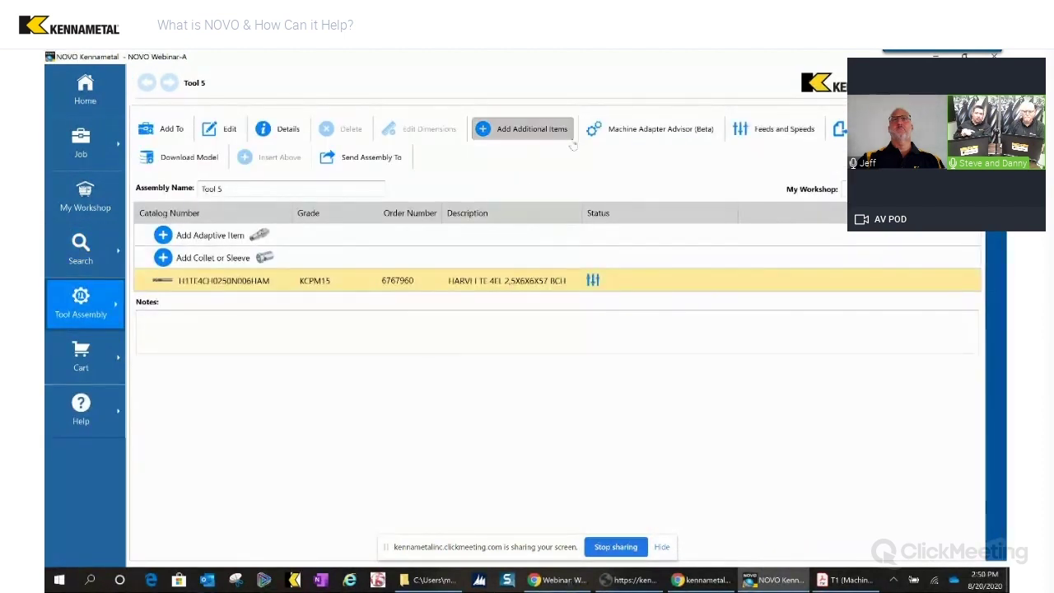
pyautogui.click(593, 281)
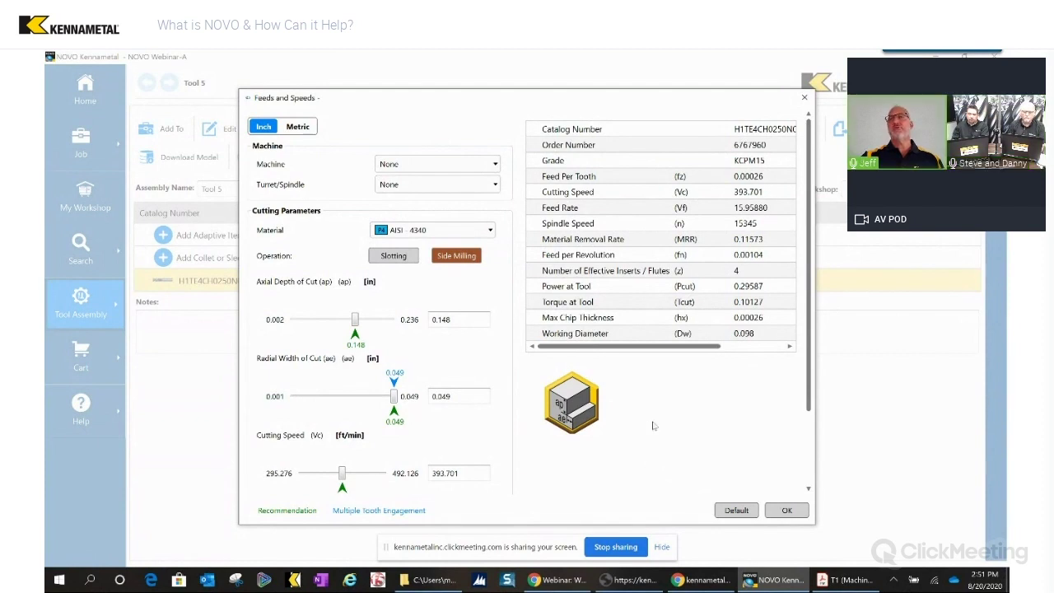
# Change the workpiece material in the feeds and speeds to AISI 1018 through the advanced material selection and accept the settings.
pyautogui.click(396, 230)
pyautogui.click(282, 262)
pyautogui.click(490, 231)
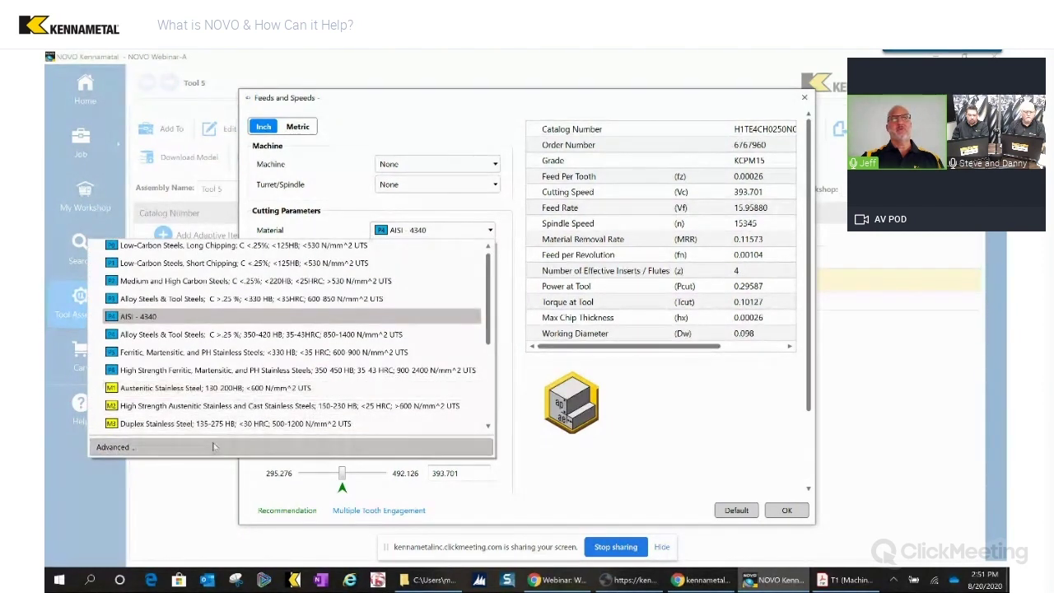
pyautogui.click(207, 447)
pyautogui.click(384, 265)
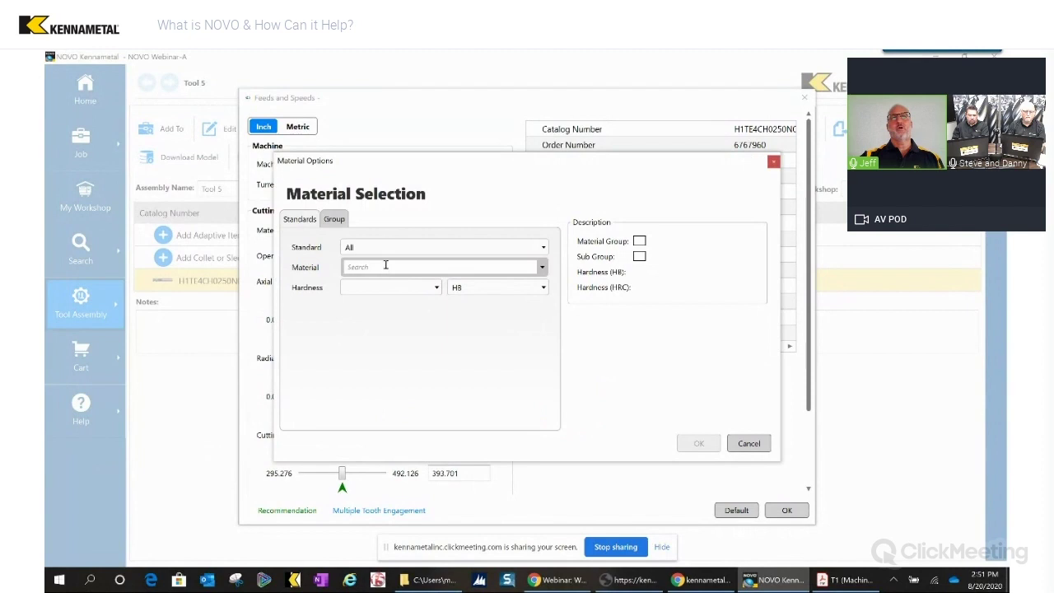
pyautogui.write('1018')
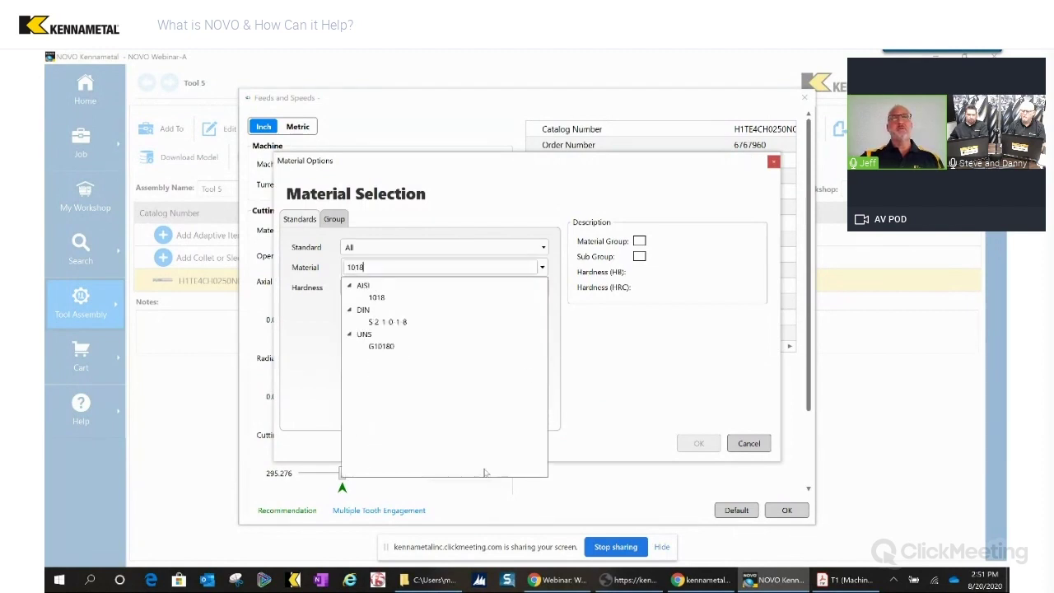
pyautogui.click(399, 302)
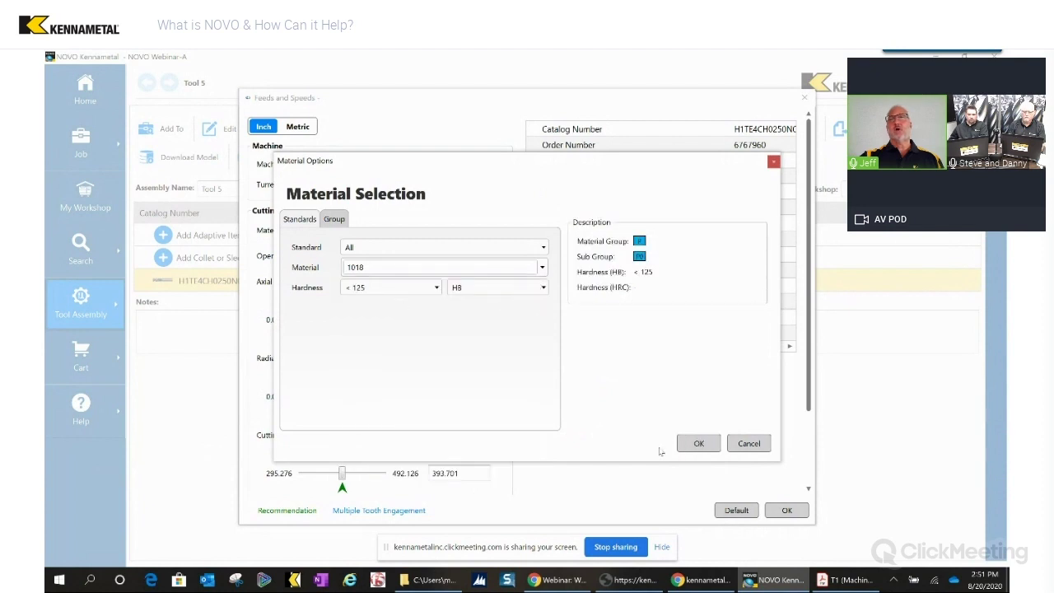
pyautogui.click(696, 444)
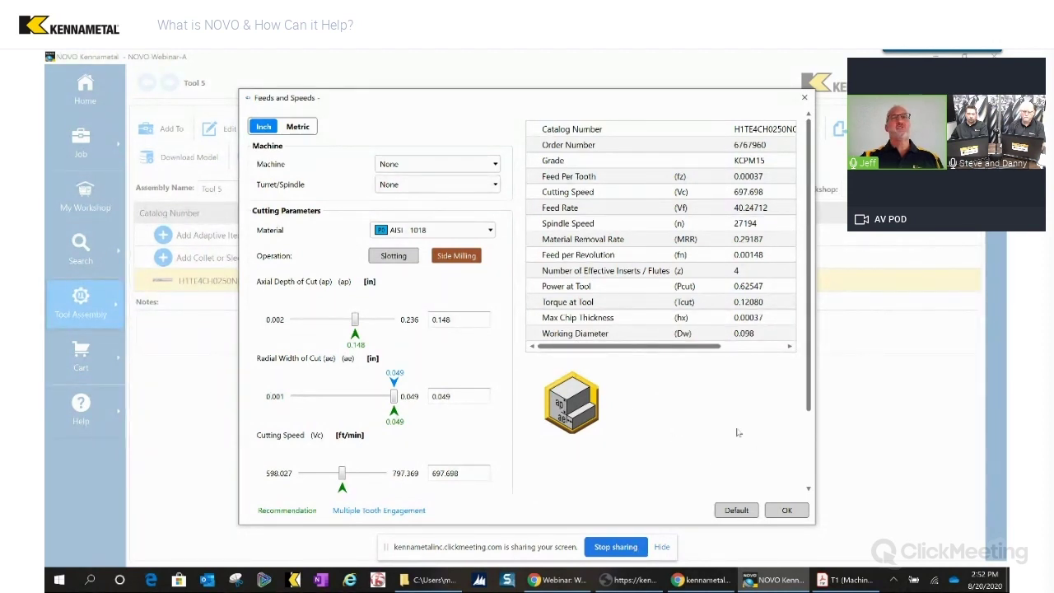
pyautogui.click(786, 511)
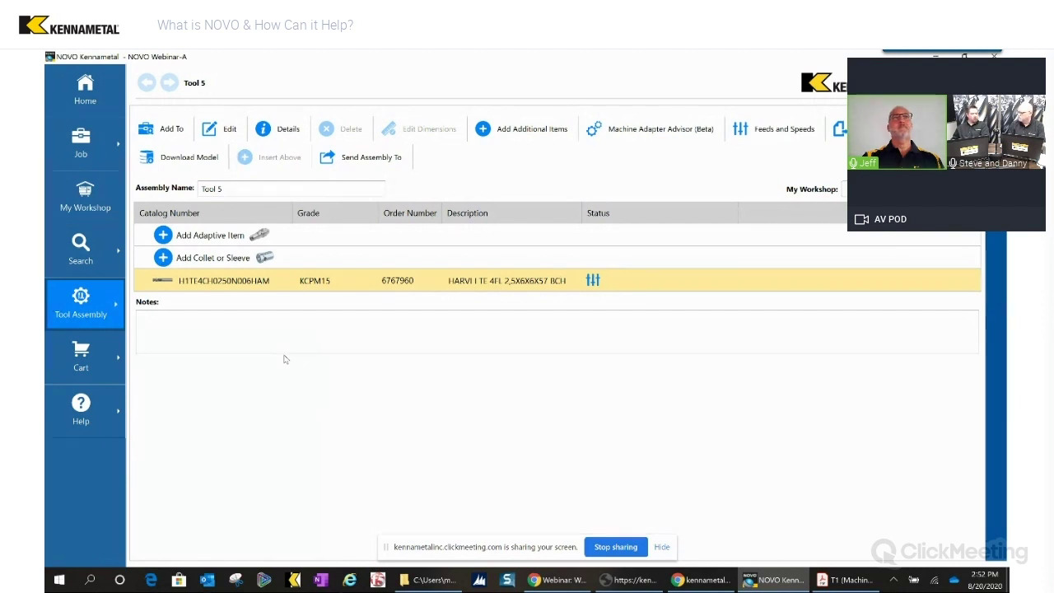
# Add the Tool 5 assembly to the NOVO Webinar-A job's tool list.
pyautogui.click(162, 128)
pyautogui.click(90, 157)
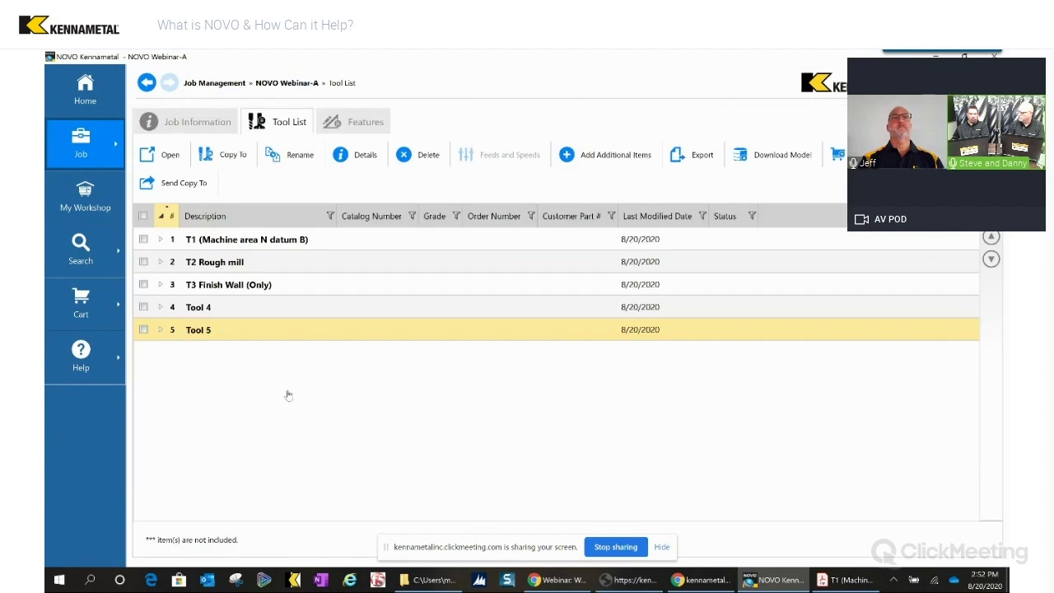
# Search by industry for Aerospace component solution jobs for machining high-temp alloy.
pyautogui.moveTo(102, 270)
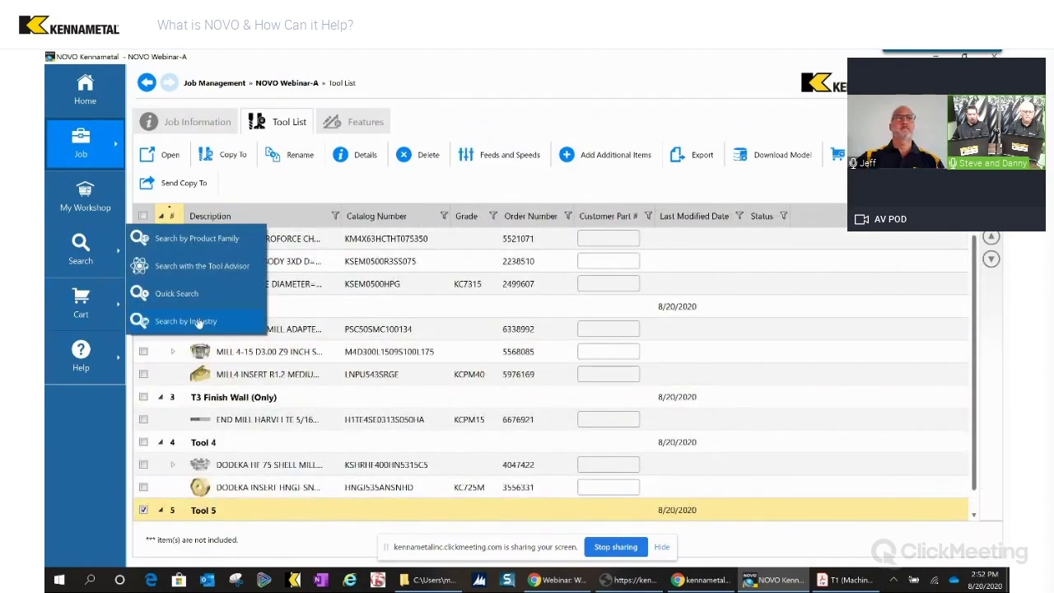
pyautogui.click(197, 322)
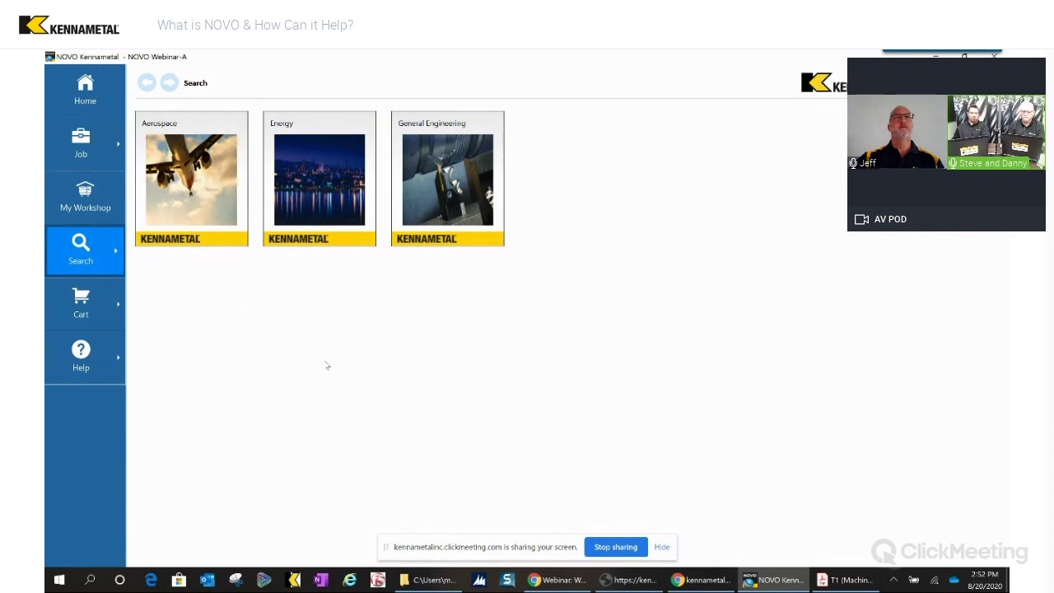
pyautogui.click(222, 192)
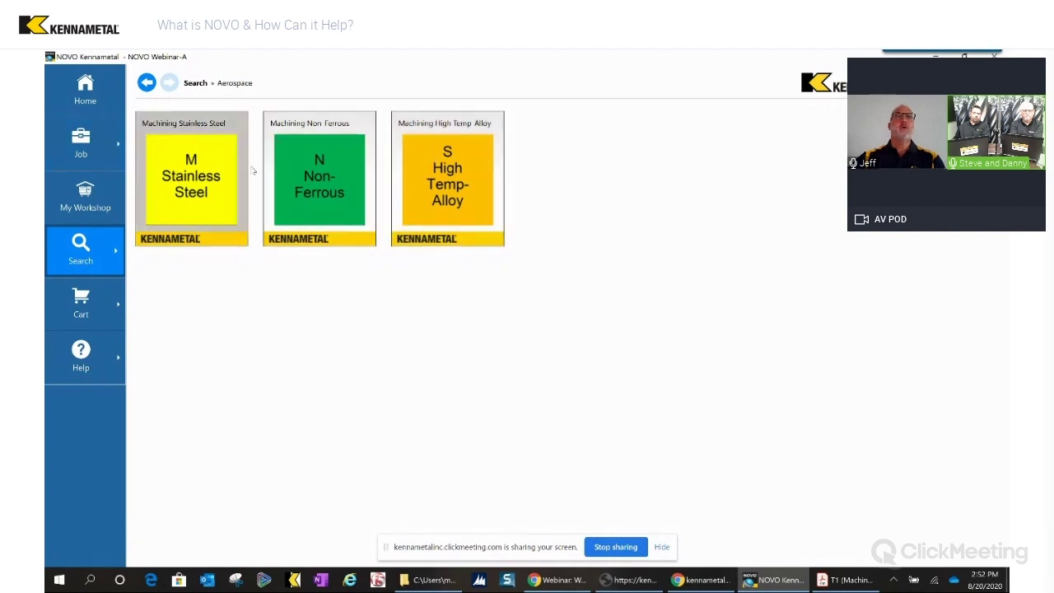
pyautogui.click(441, 187)
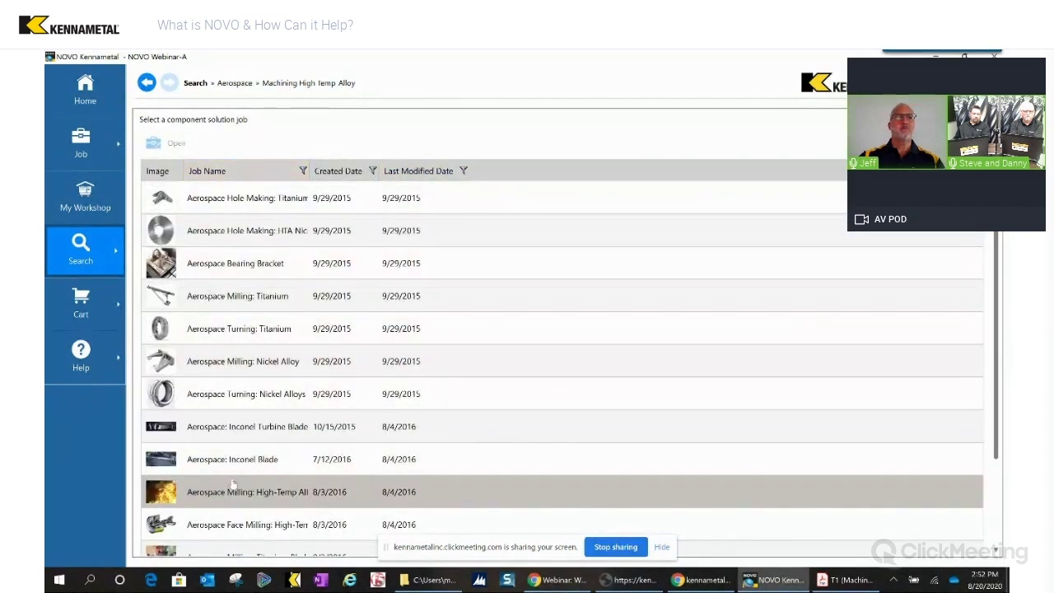
# Open the Aerospace: Engine Blade template job in place of the current job.
pyautogui.scroll(-3, 233, 484)
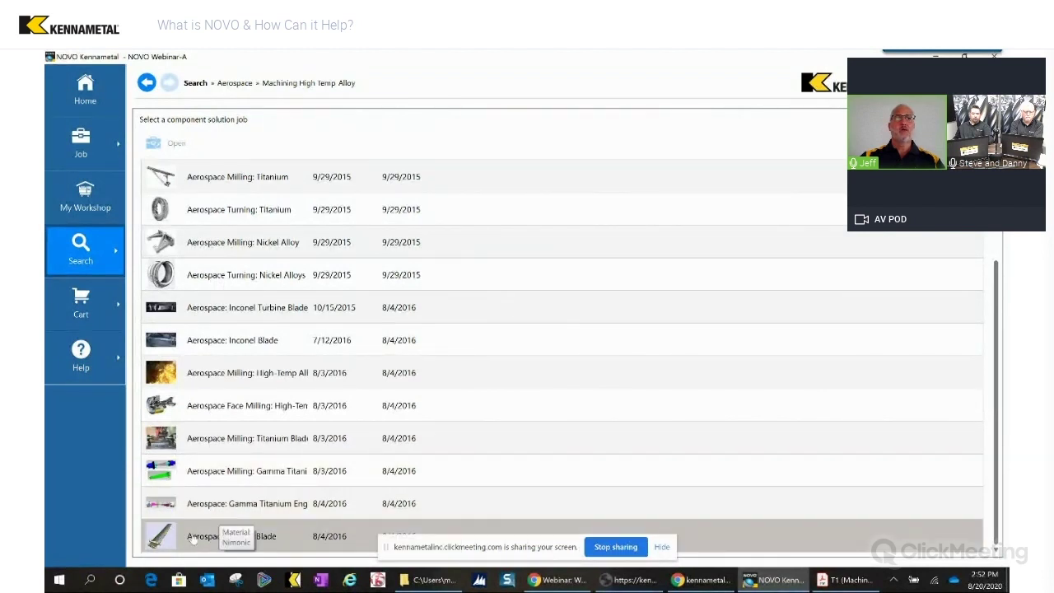
pyautogui.click(187, 536)
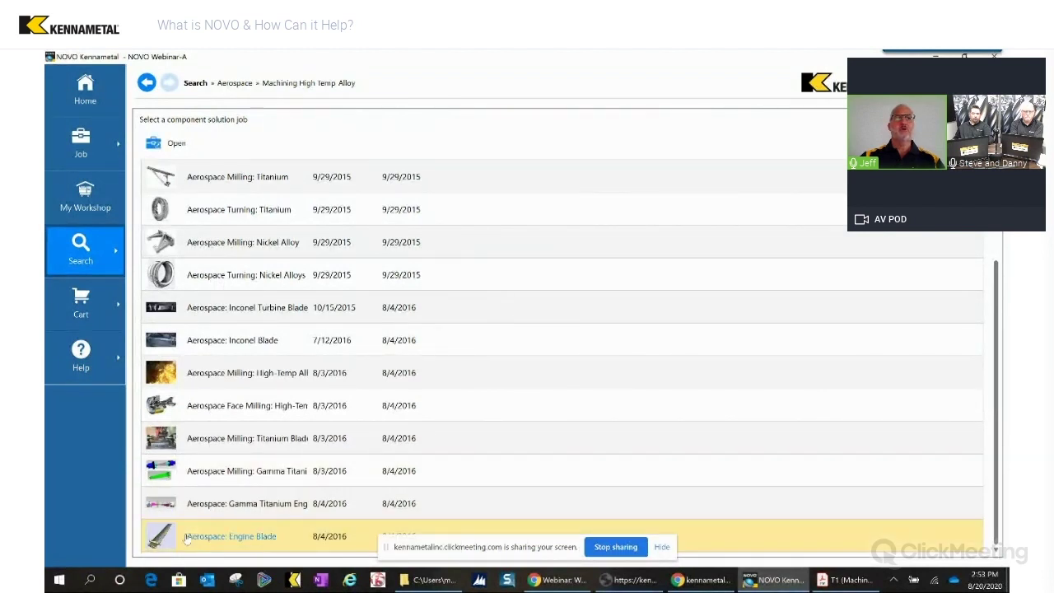
pyautogui.doubleClick(253, 542)
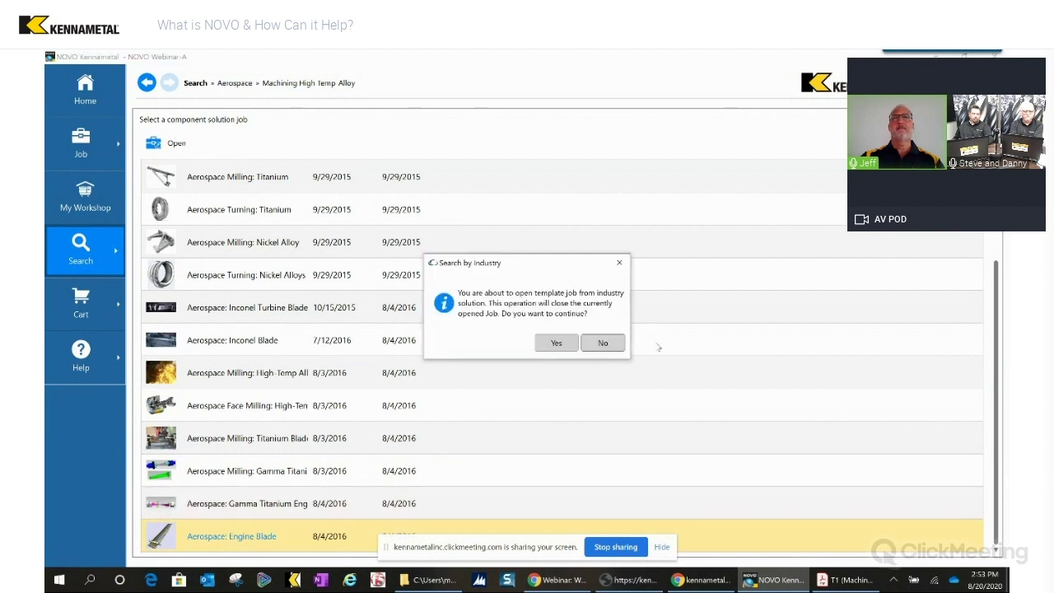
pyautogui.click(556, 343)
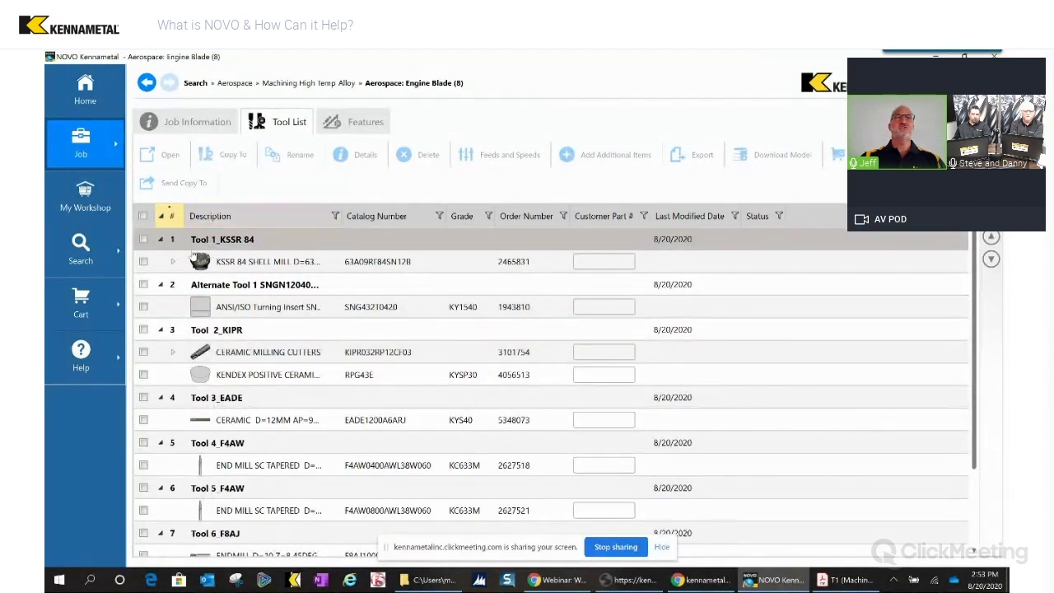
# Copy Tool 2_KIPR and Tool 4_F4AW from the engine blade job to the existing NOVO Webinar-A job and go to that job's tool list.
pyautogui.scroll(-1, 292, 397)
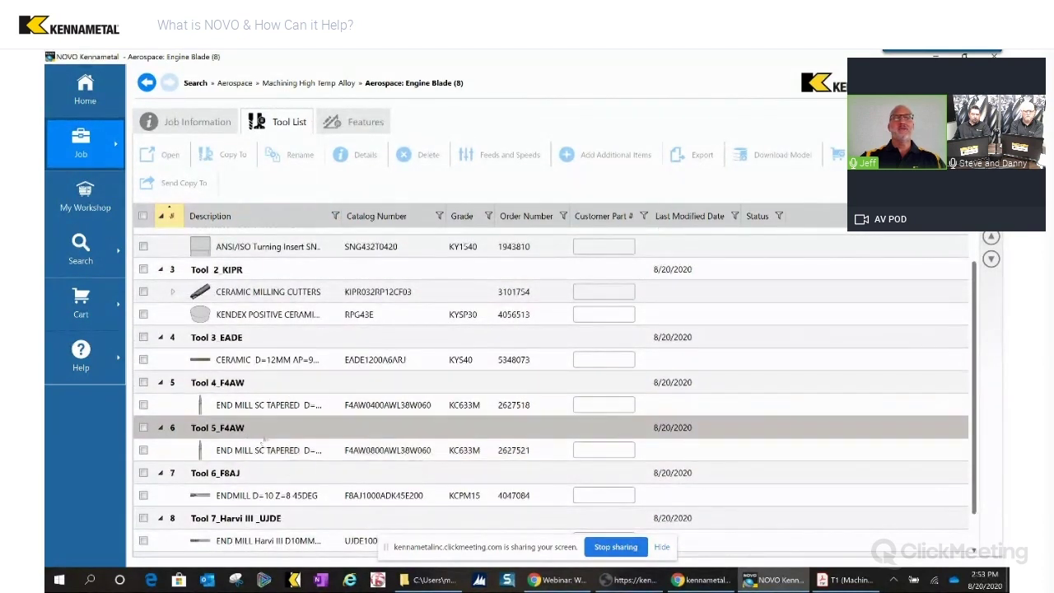
pyautogui.scroll(1, 247, 383)
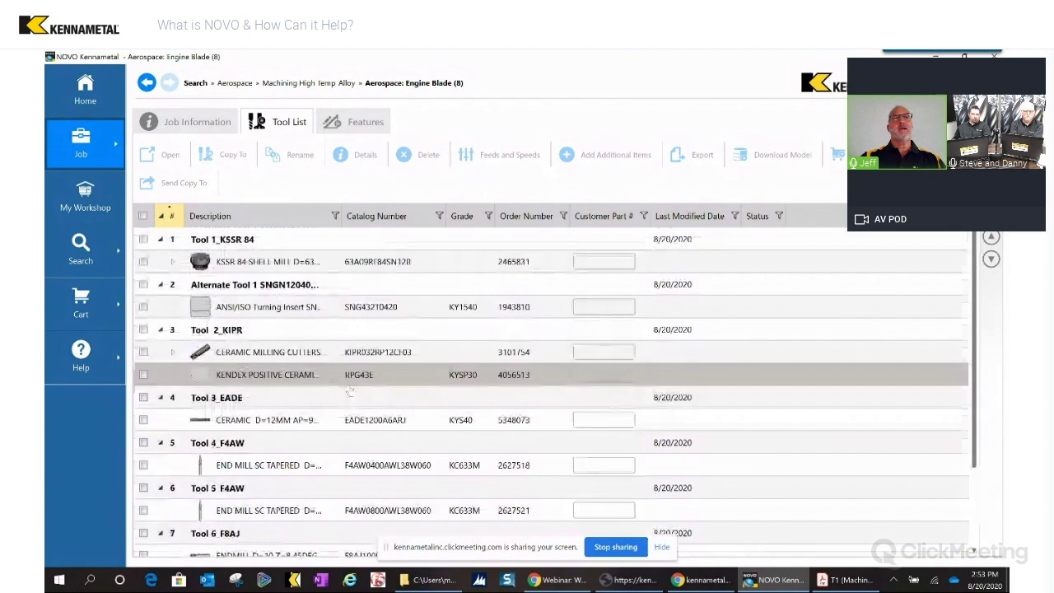
pyautogui.click(143, 329)
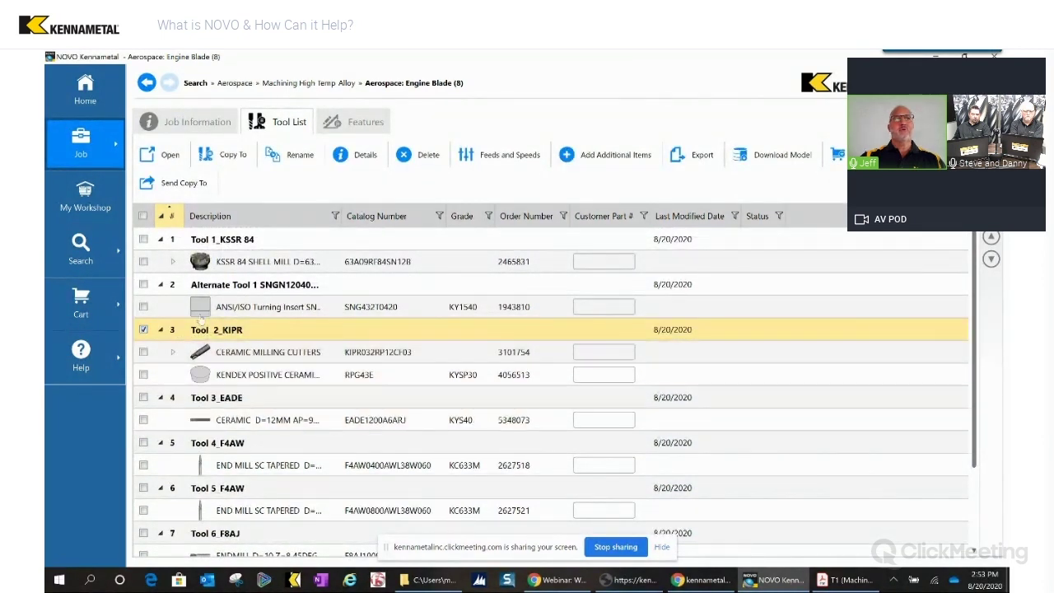
pyautogui.click(143, 444)
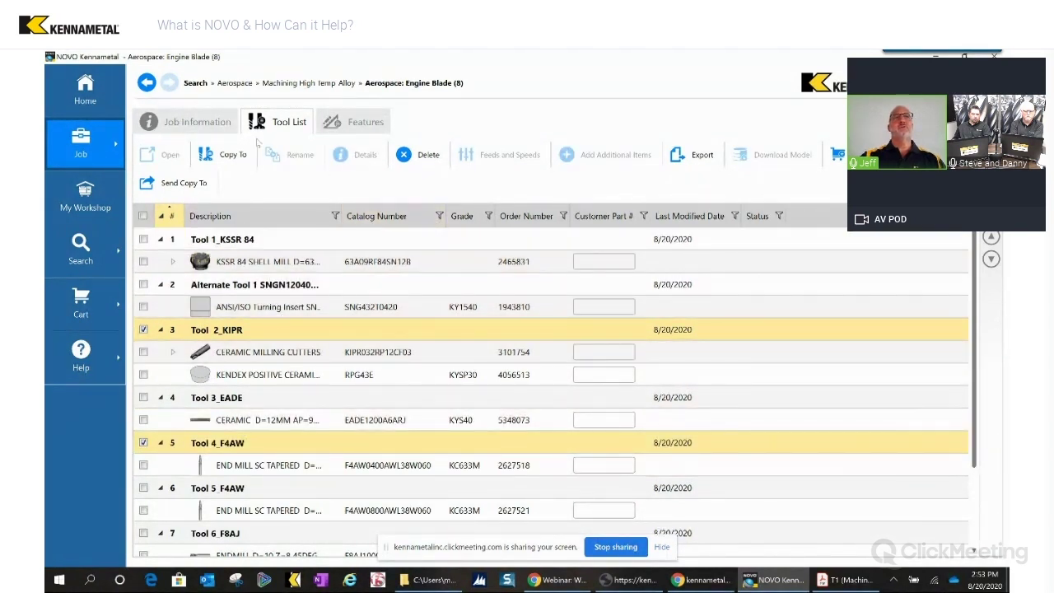
pyautogui.click(226, 157)
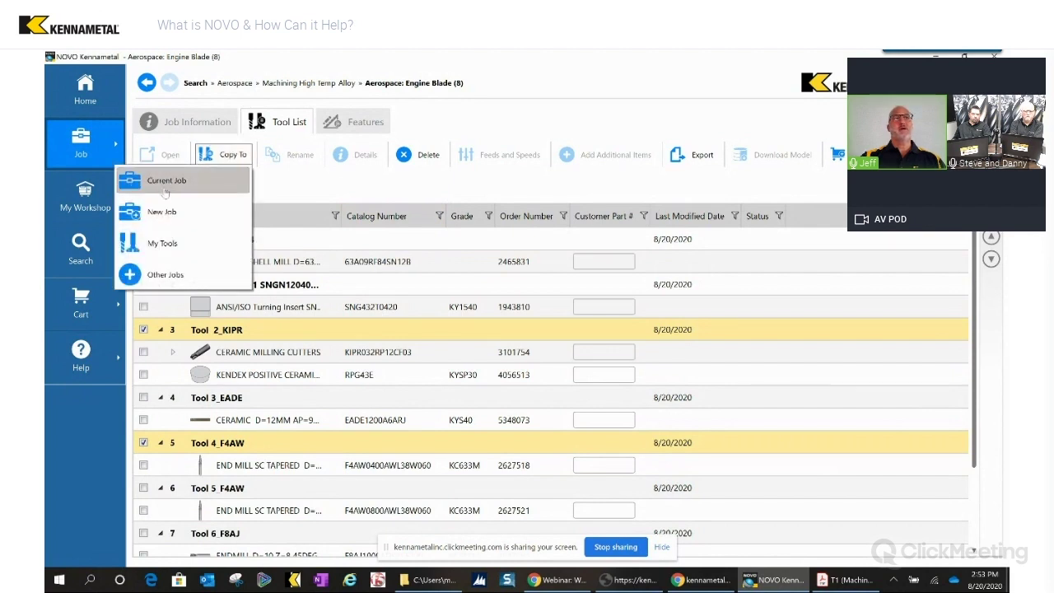
pyautogui.click(165, 274)
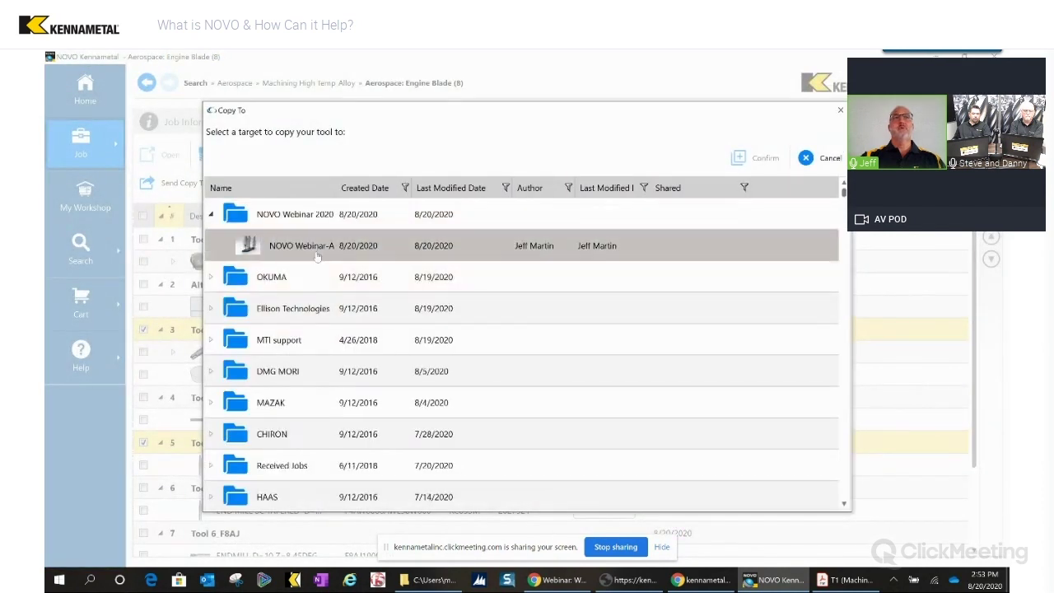
pyautogui.click(312, 247)
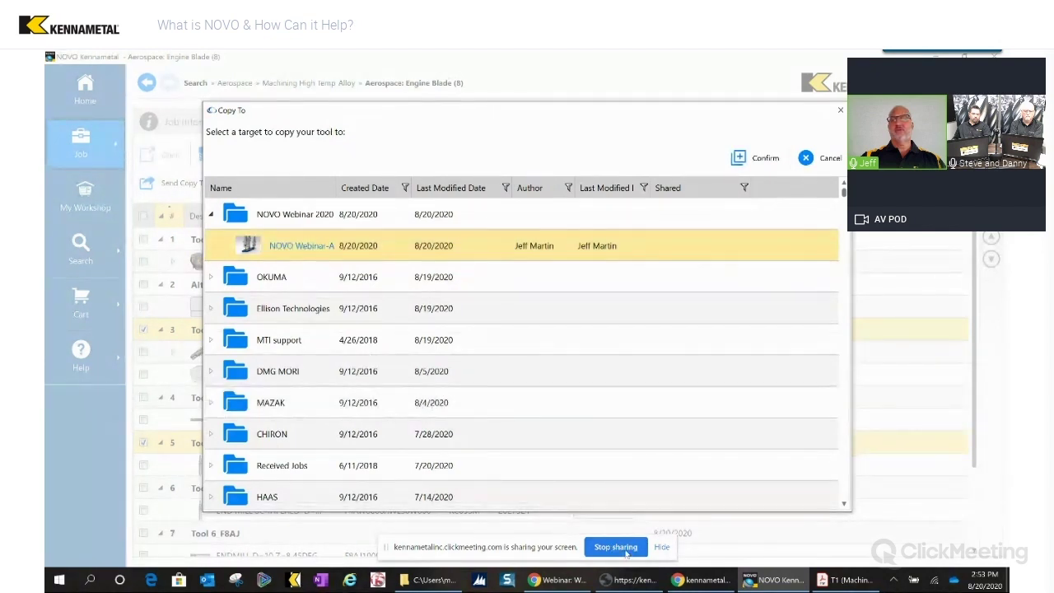
pyautogui.click(761, 158)
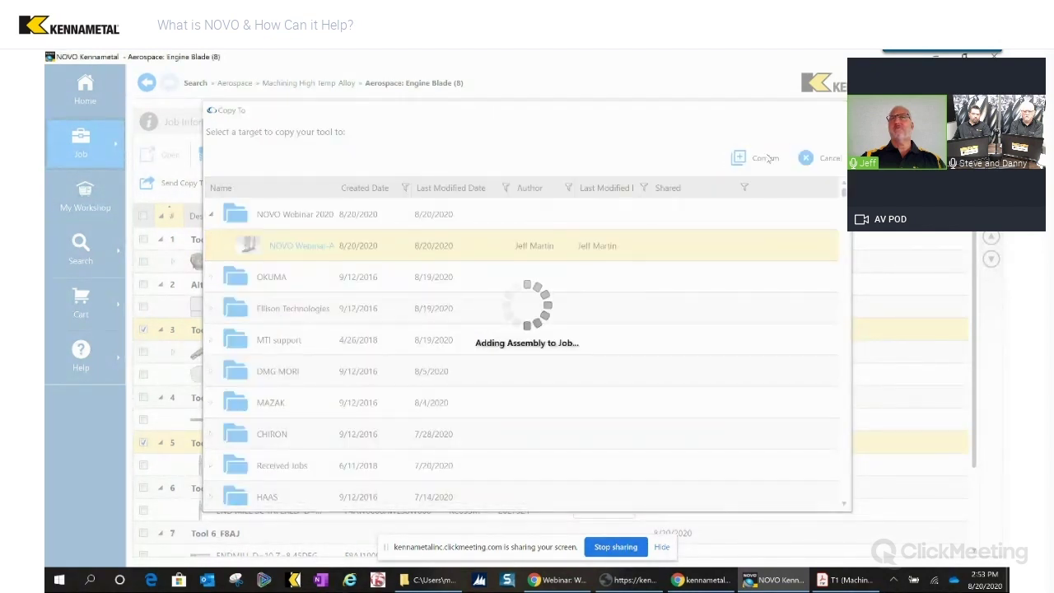
pyautogui.click(507, 308)
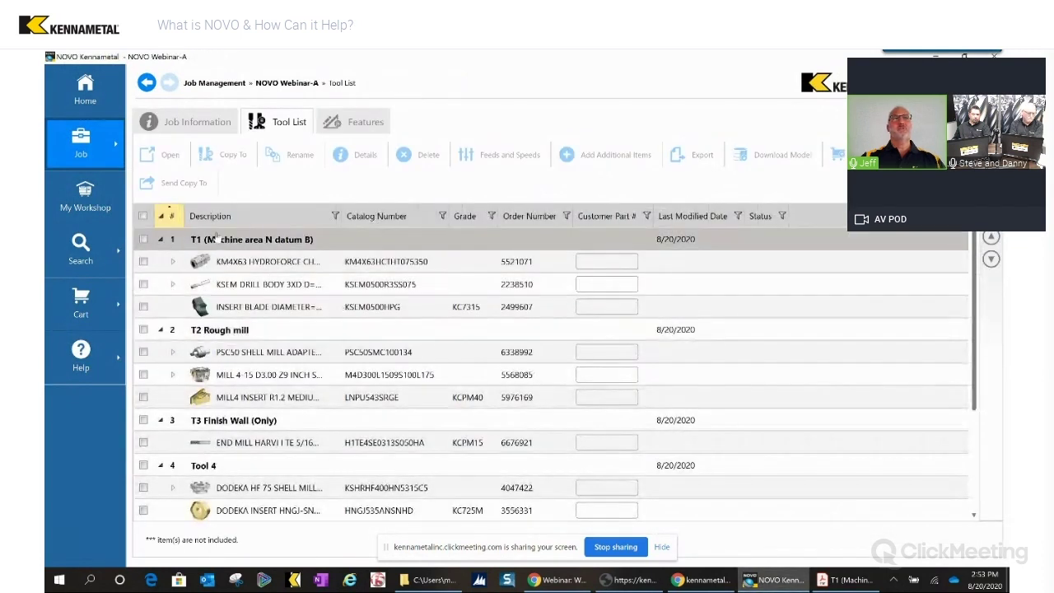
# Look over the NOVO Webinar-A tool list and send a copy of the T2 Rough mill assembly to a colleague's e-mail address.
pyautogui.scroll(-3, 232, 422)
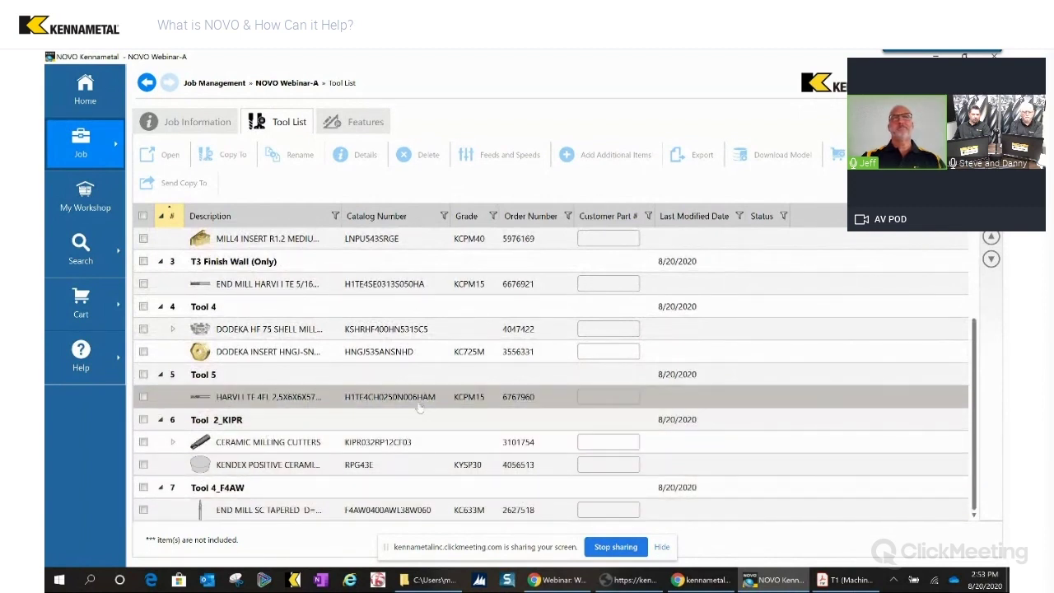
pyautogui.scroll(3, 418, 400)
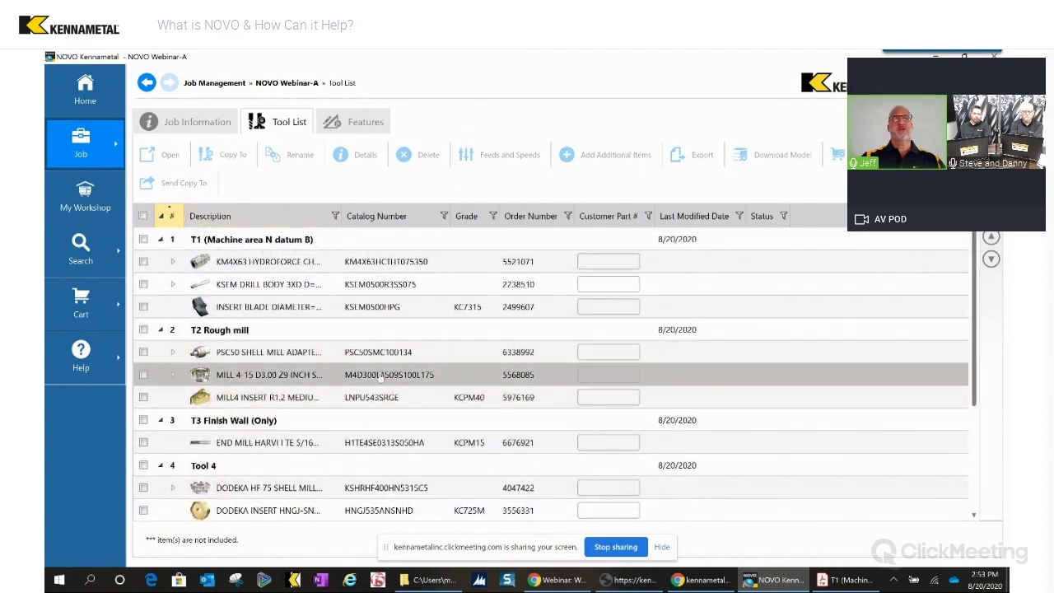
pyautogui.click(208, 331)
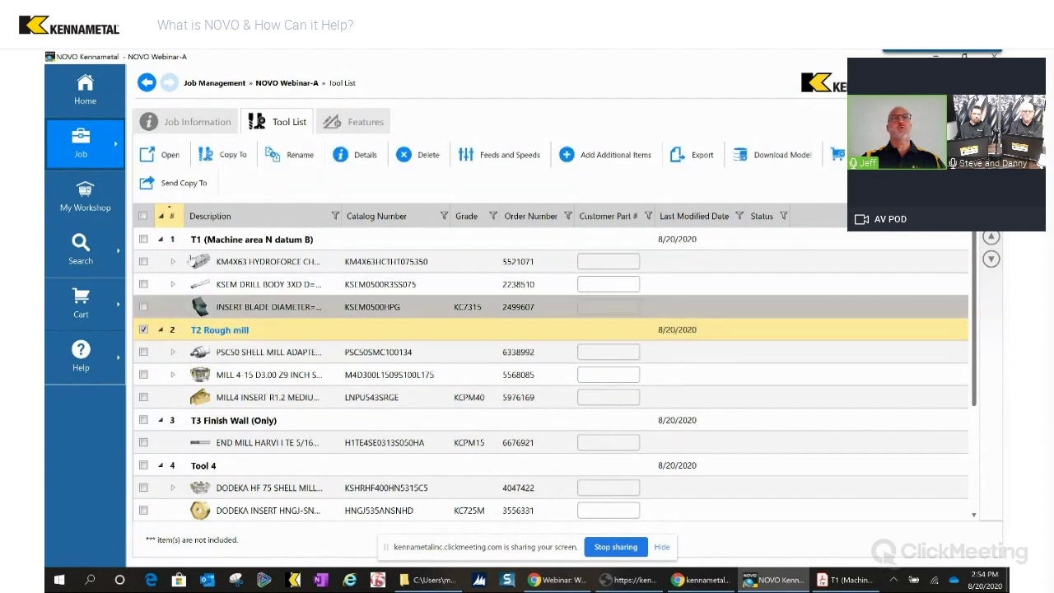
pyautogui.click(183, 181)
pyautogui.click(469, 278)
pyautogui.write('dann')
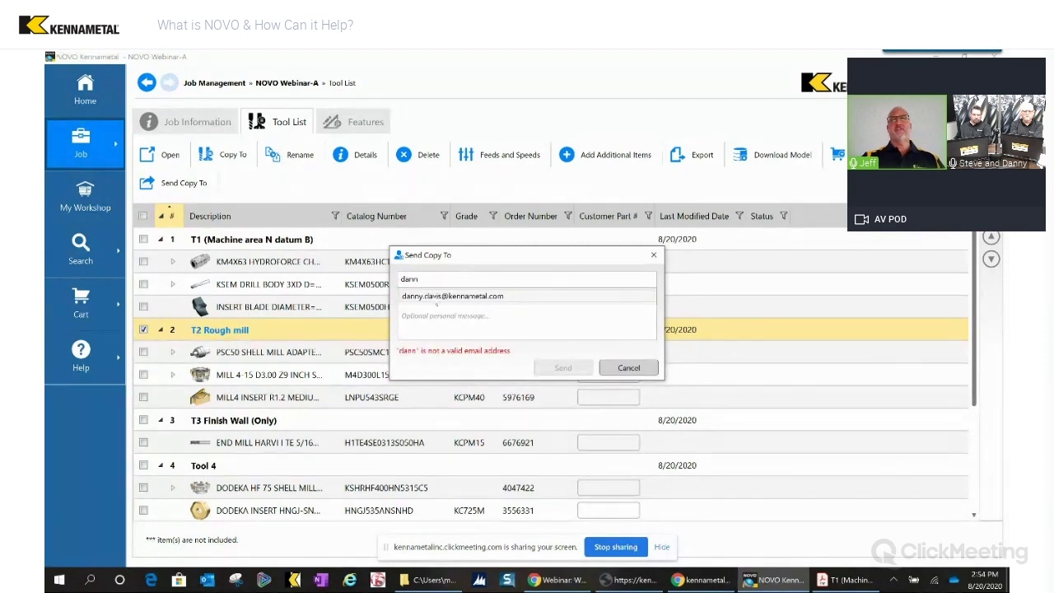
pyautogui.click(484, 296)
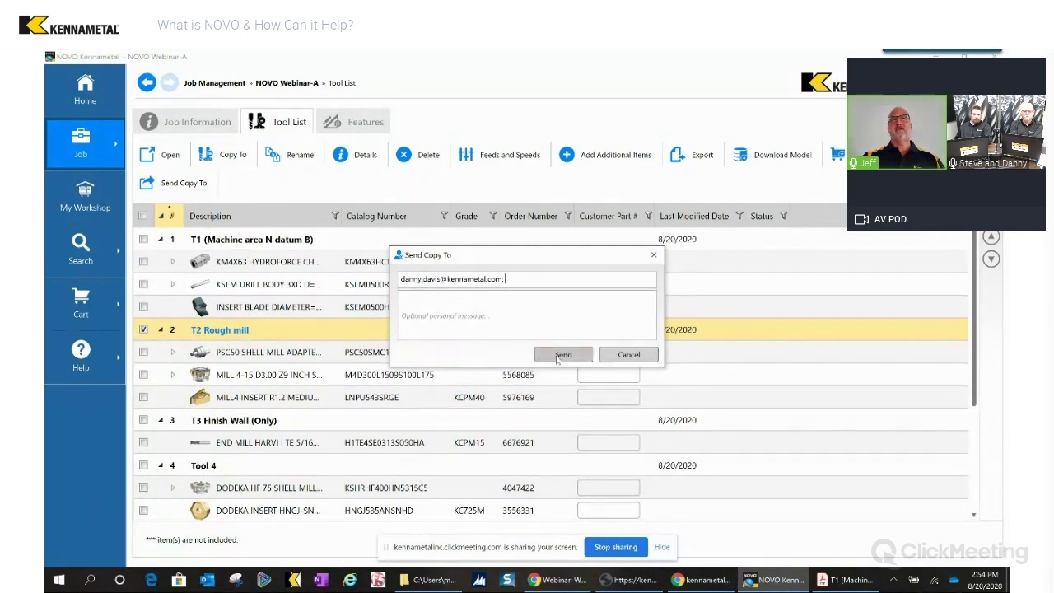
pyautogui.click(560, 354)
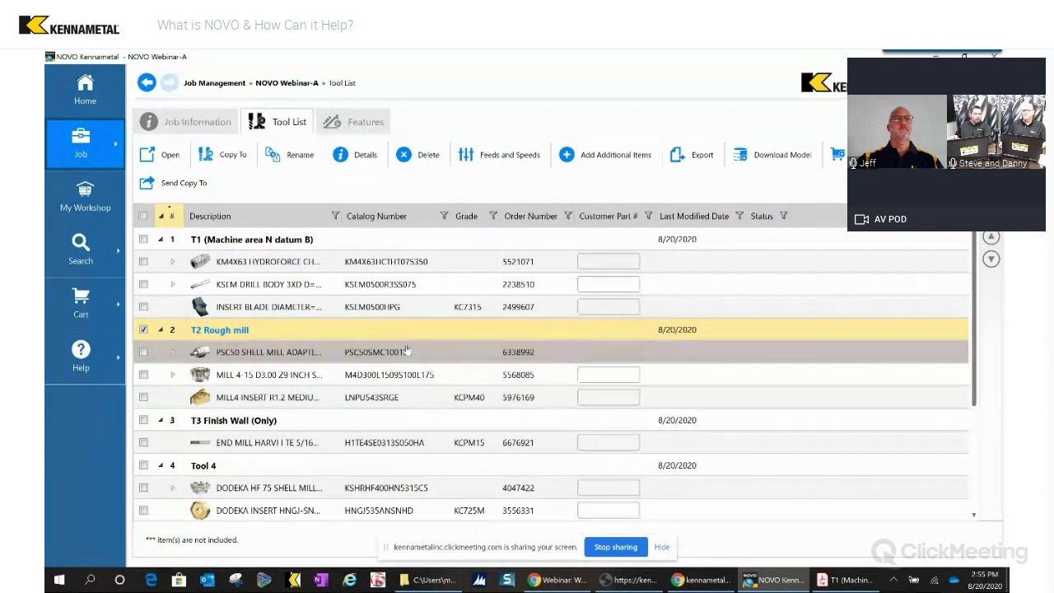
# Open the help and support options.
pyautogui.click(86, 360)
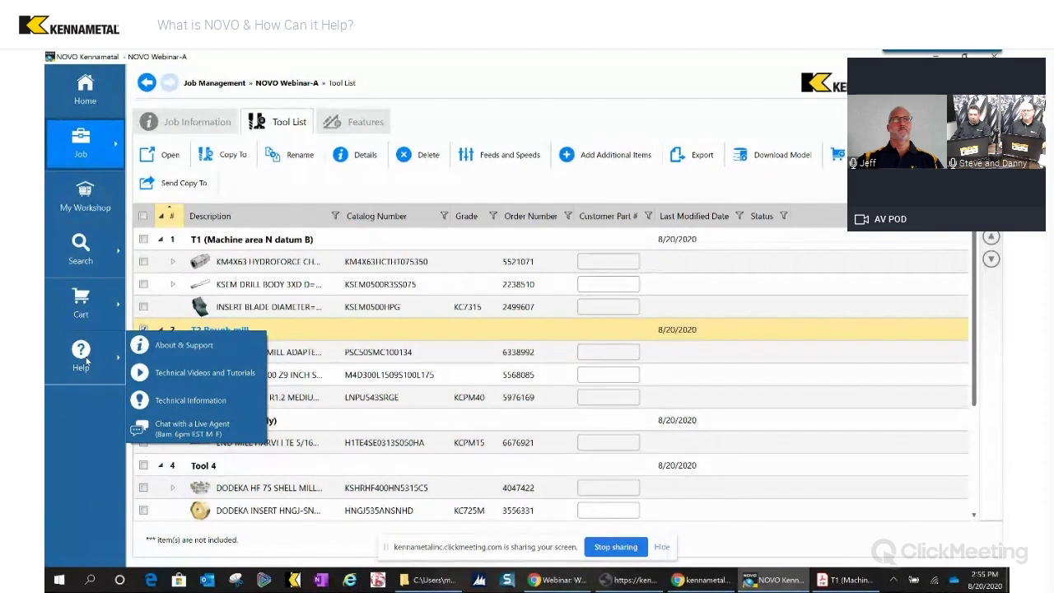